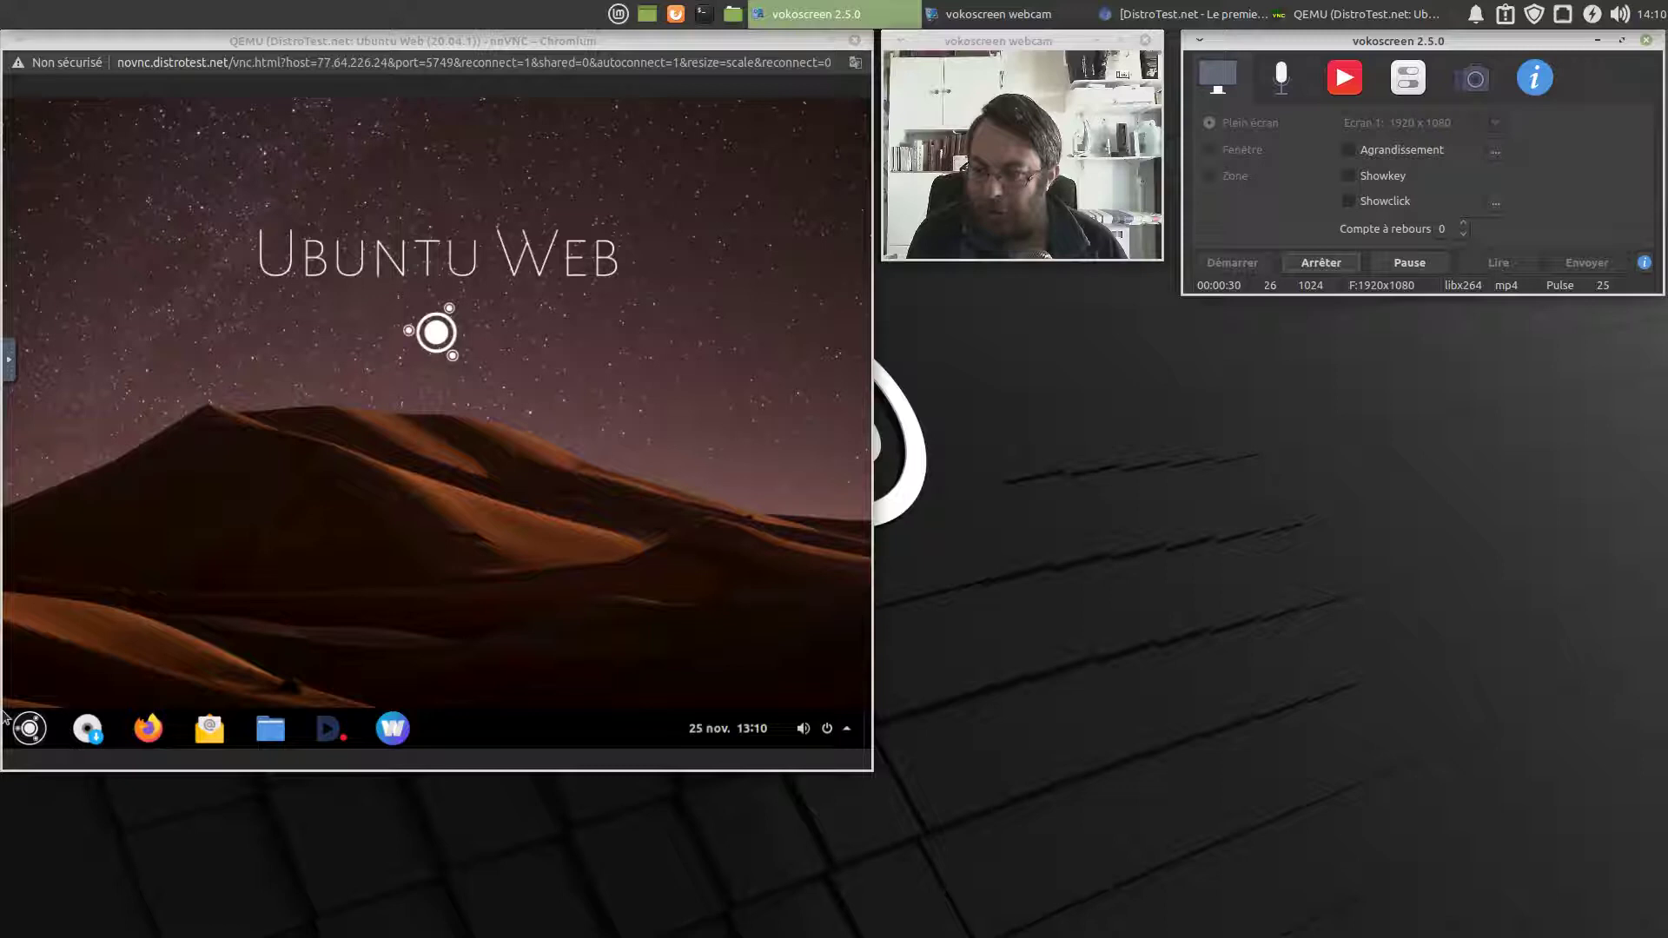
# Show the application overview and browse both pages of installed applications
pyautogui.click(42, 736)
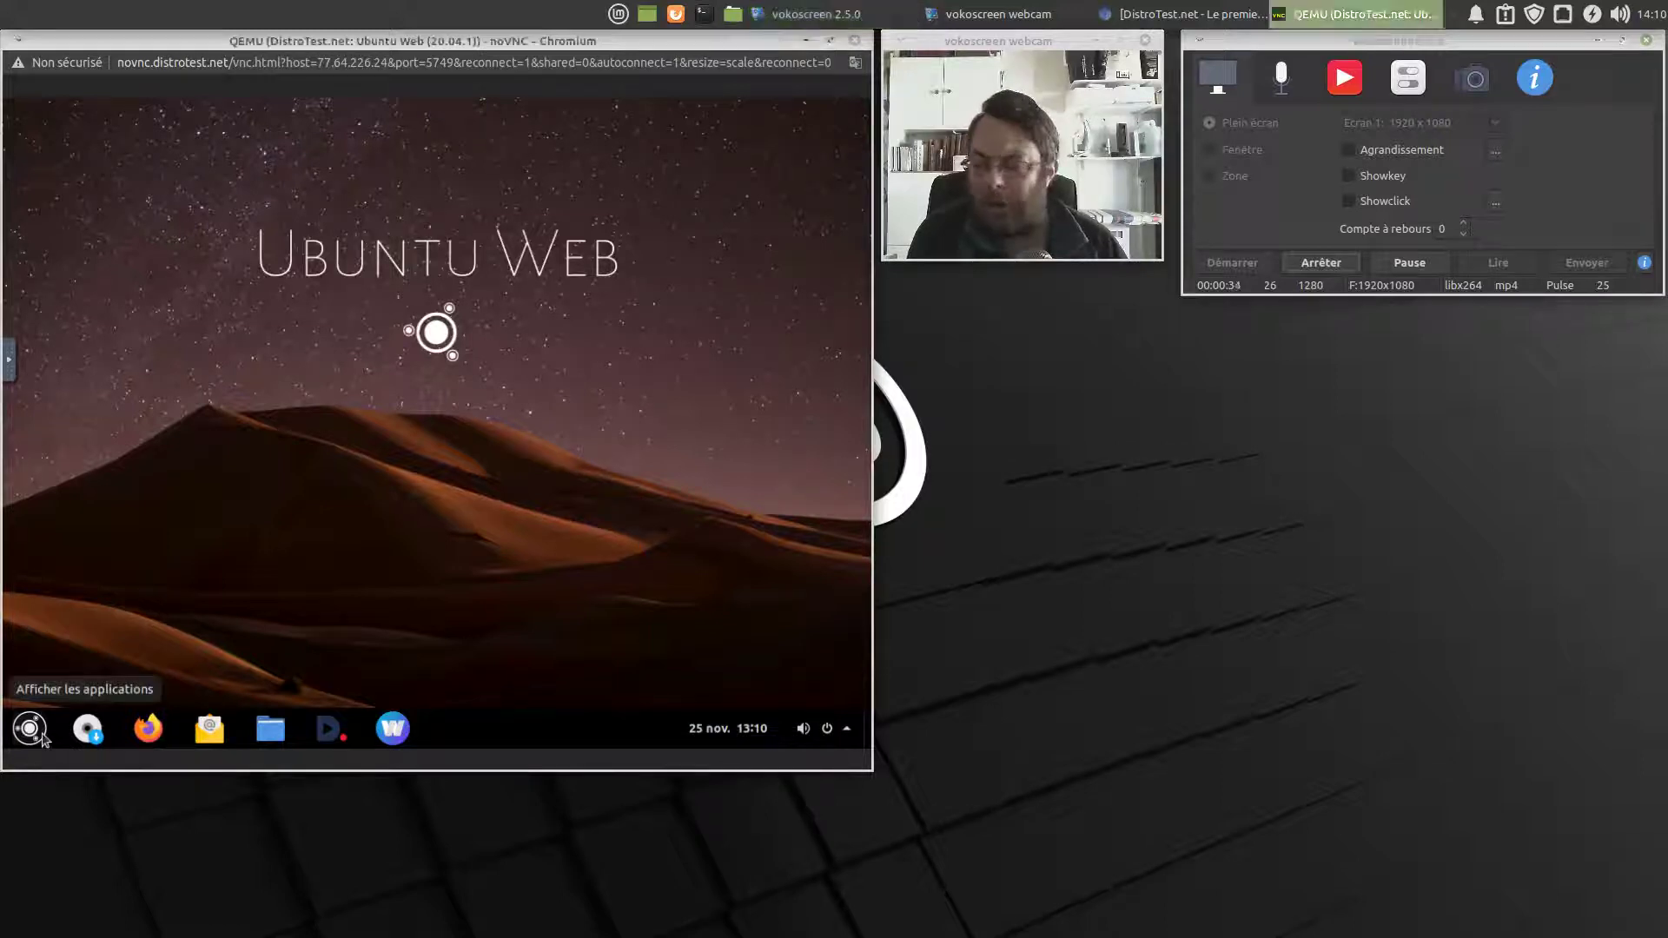
pyautogui.click(31, 728)
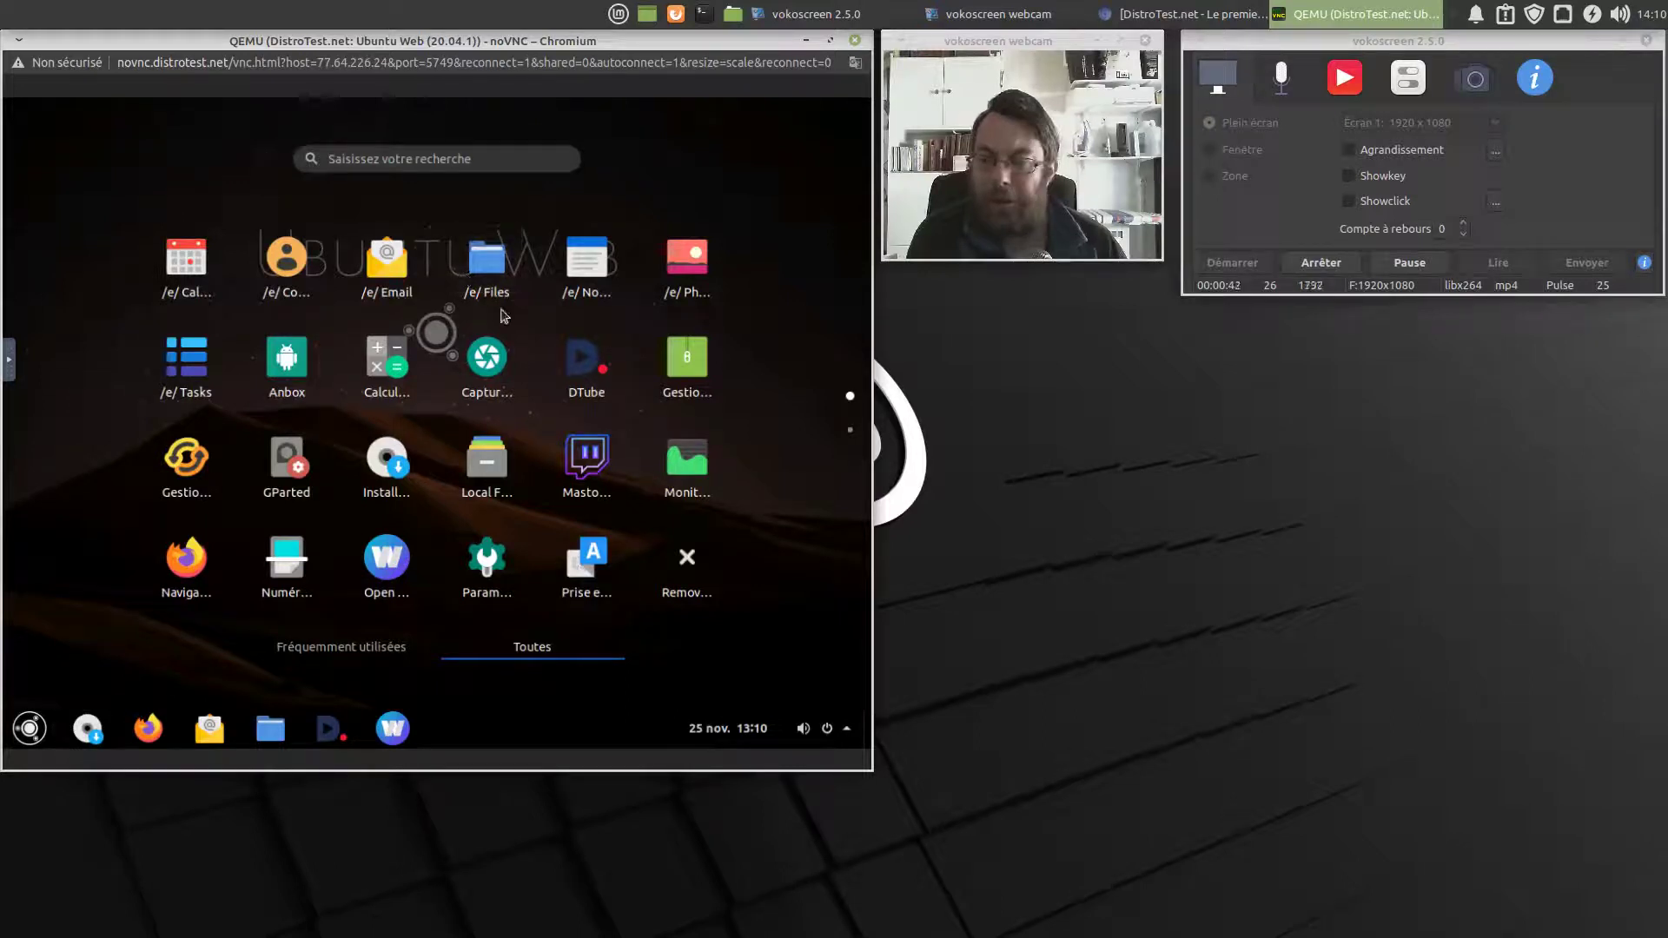
pyautogui.scroll(-1, 540, 351)
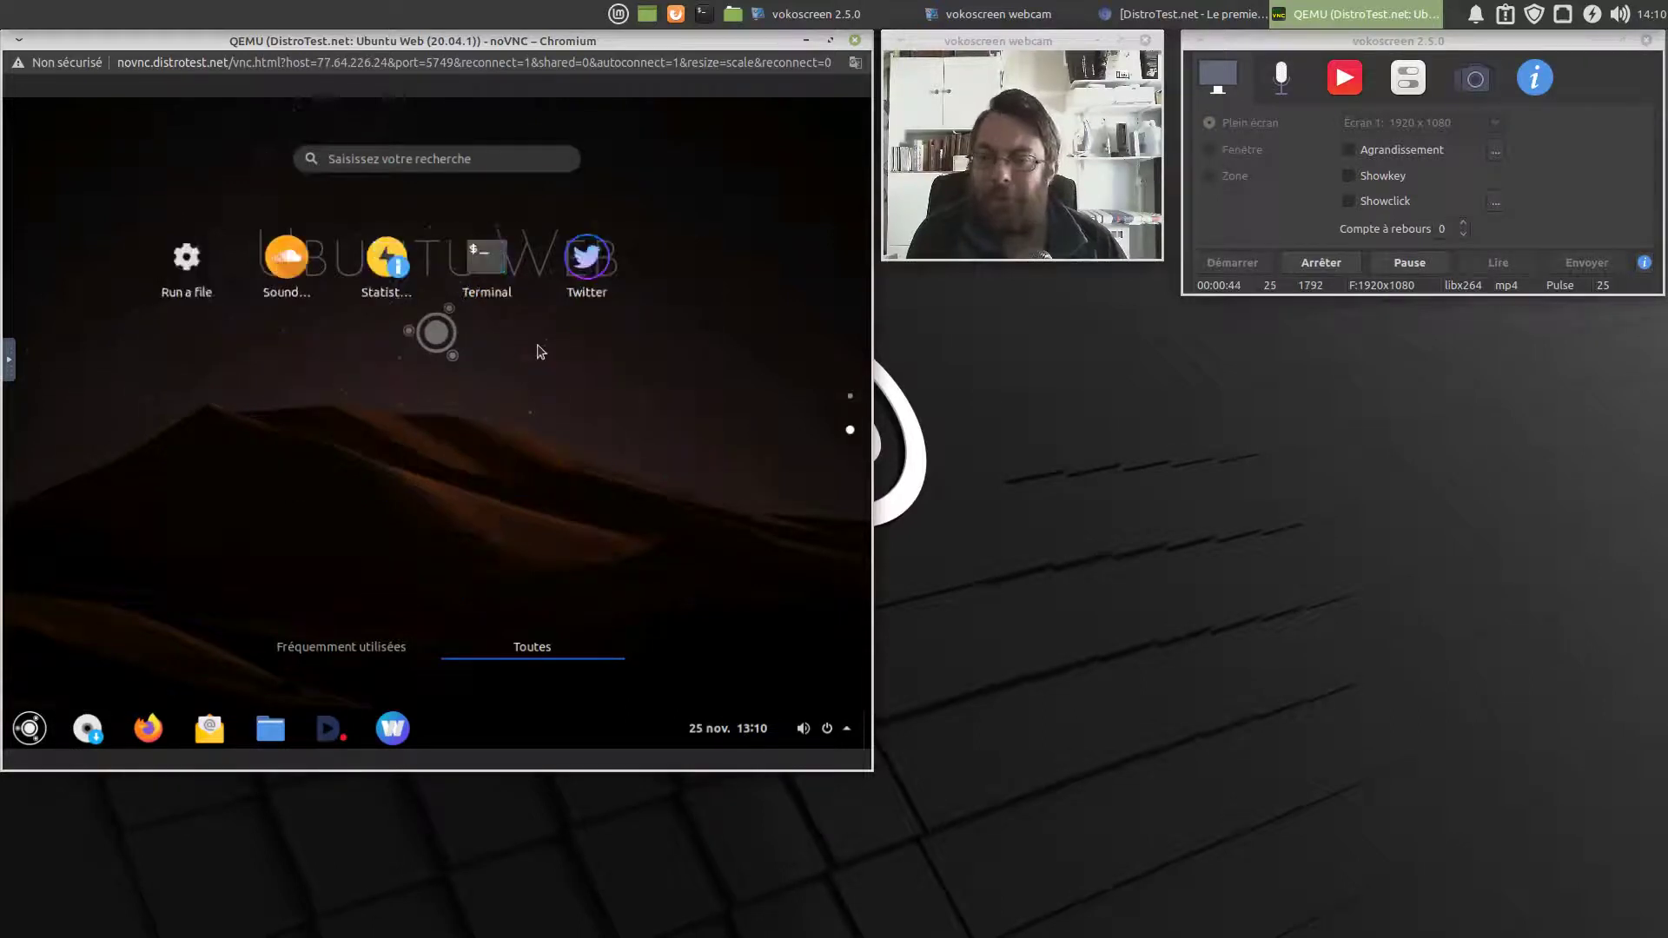
pyautogui.scroll(1, 537, 351)
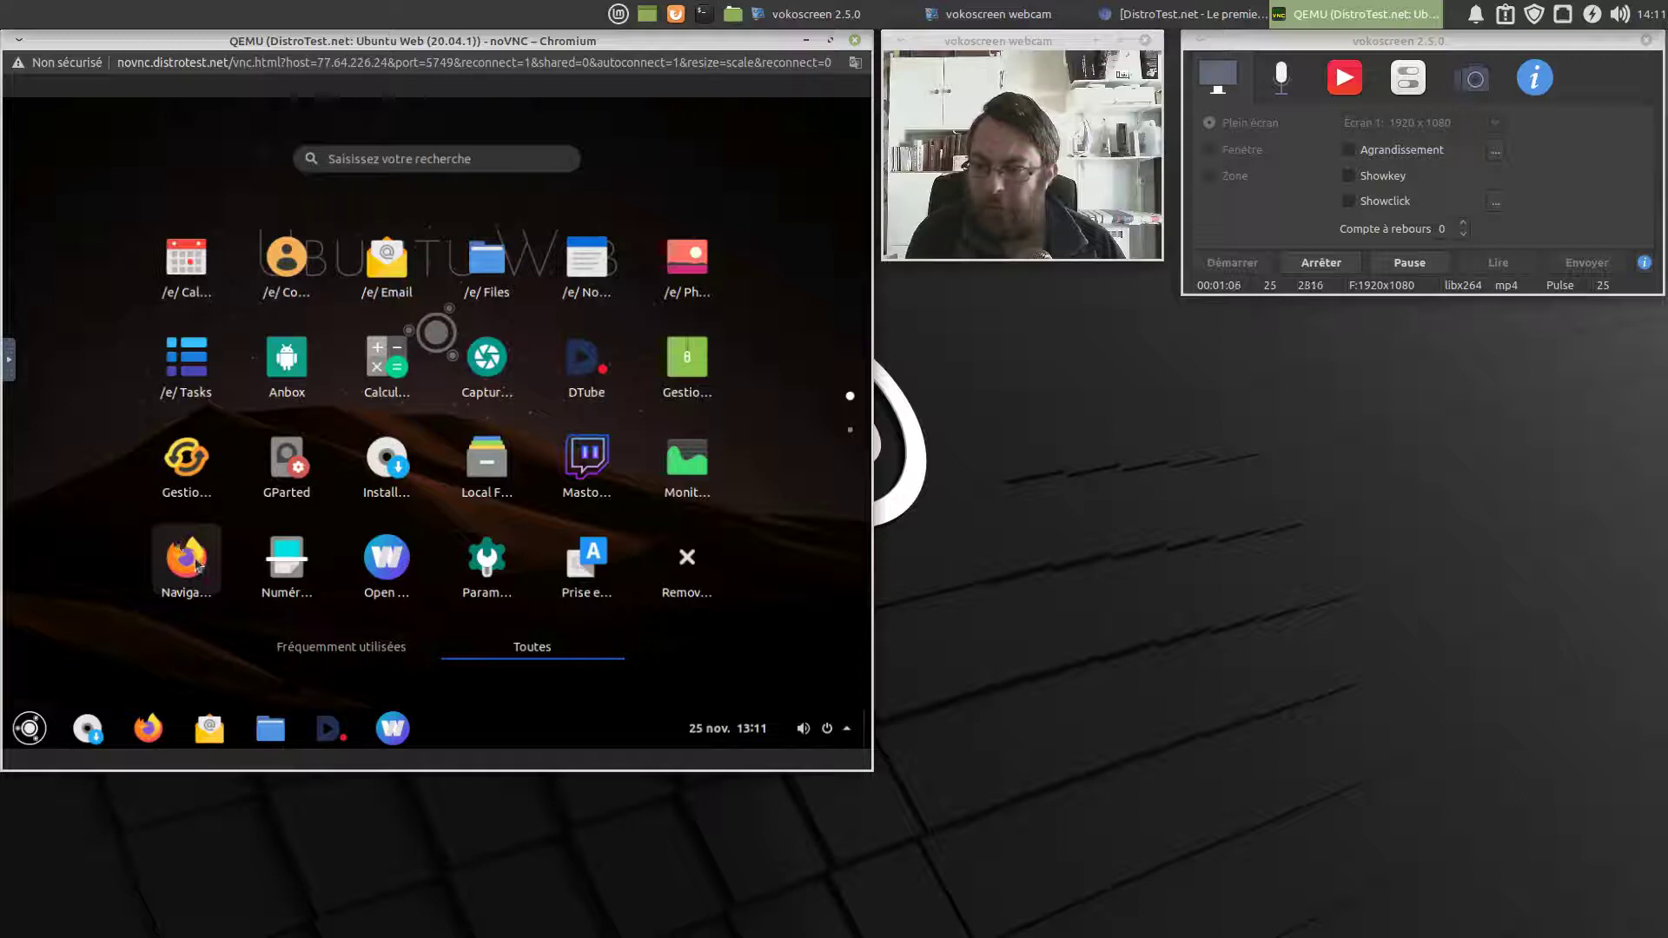
# Launch the Firefox browser from the overview, view its About information, and close the browser
pyautogui.click(197, 563)
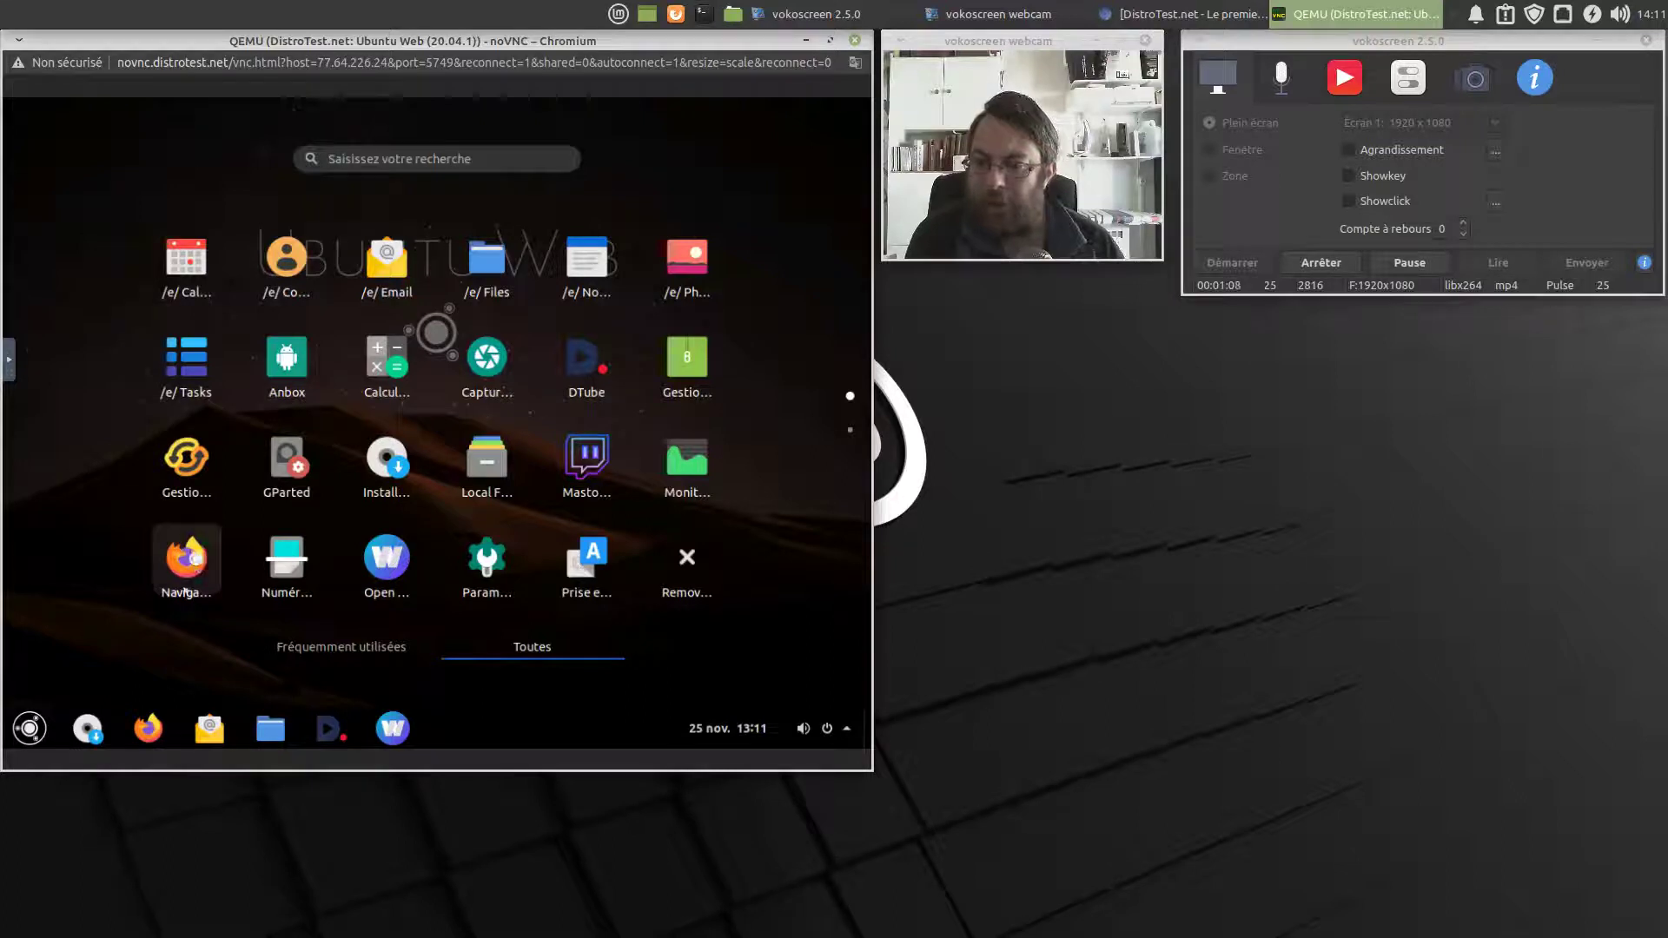
pyautogui.click(185, 587)
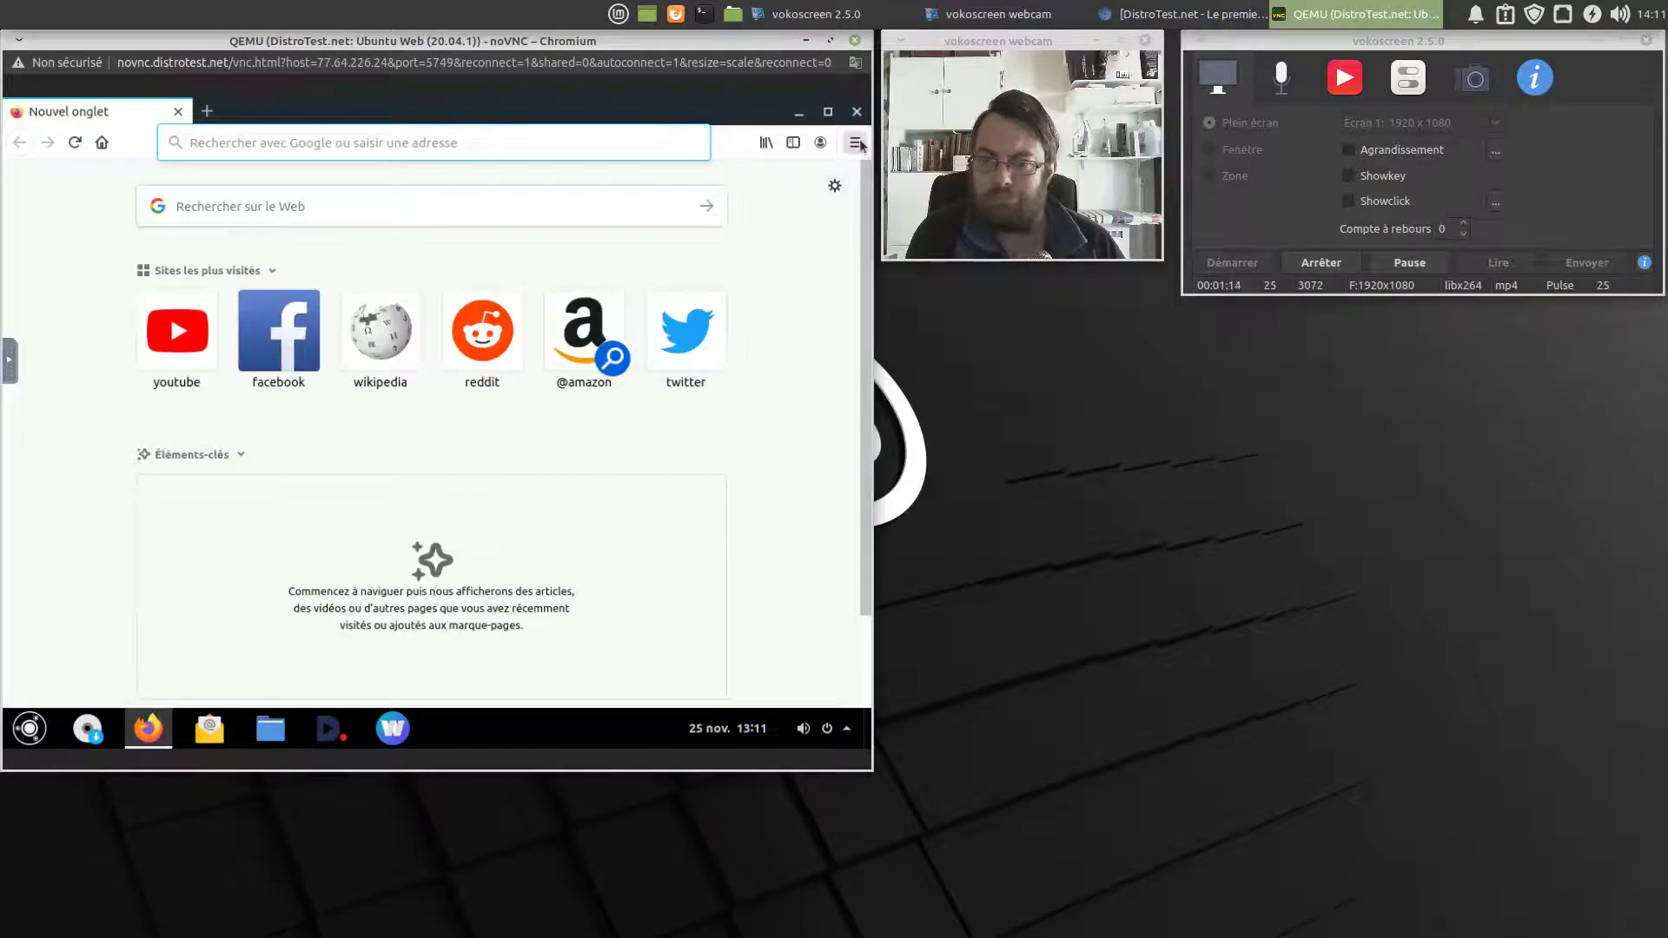
pyautogui.click(856, 143)
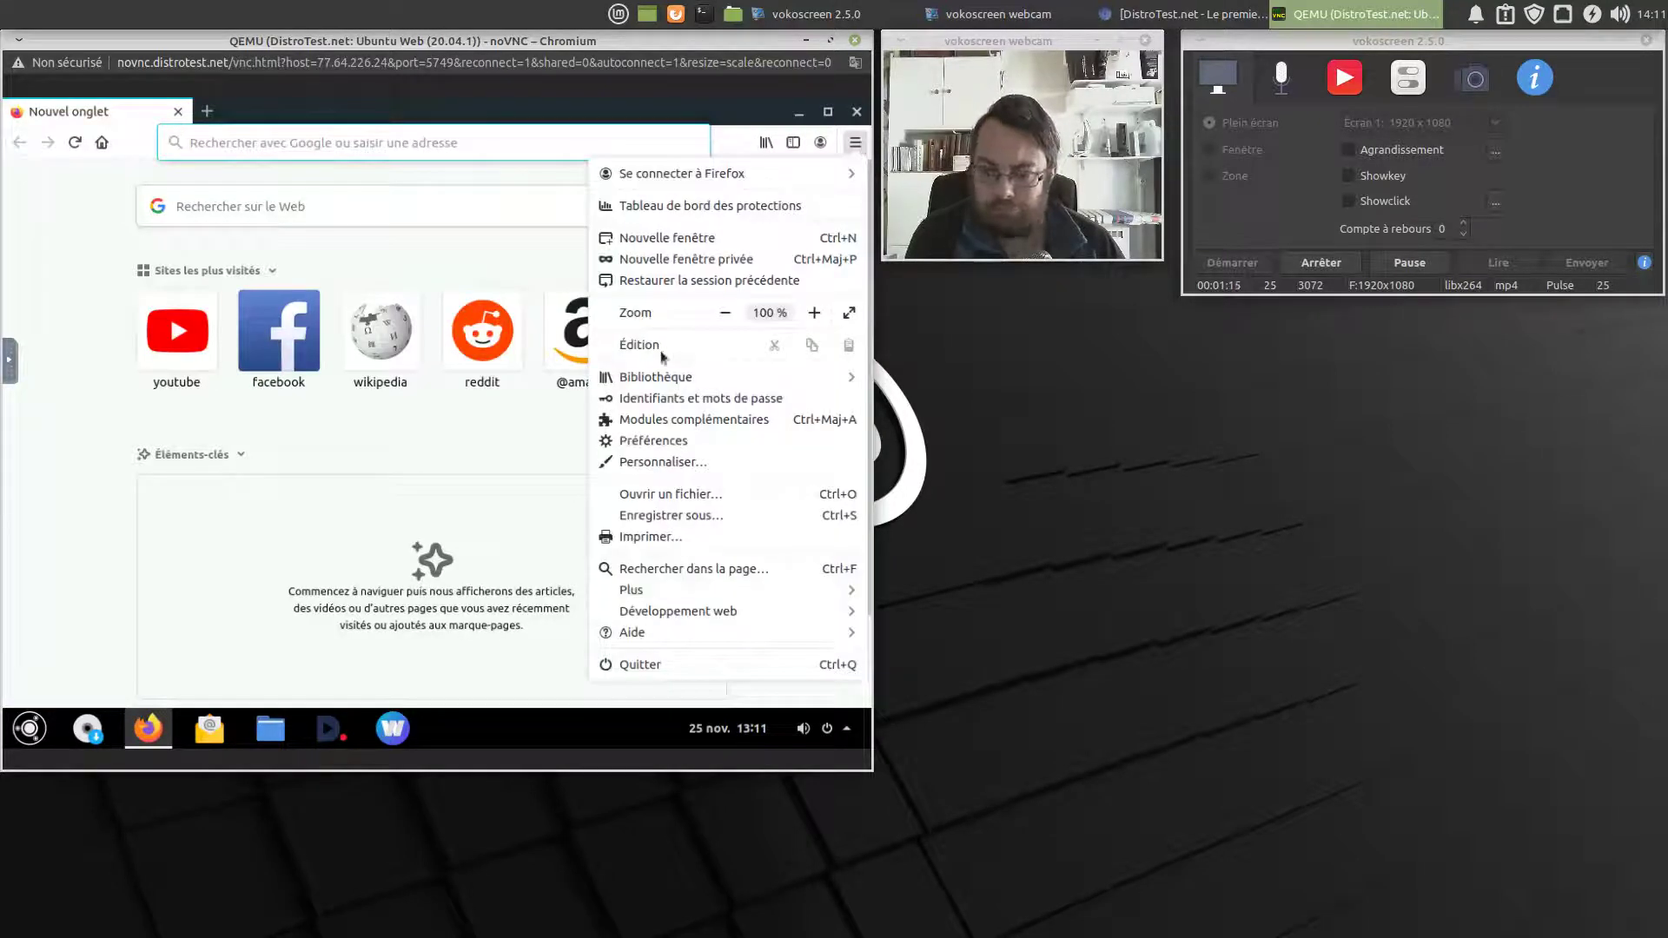
pyautogui.click(662, 629)
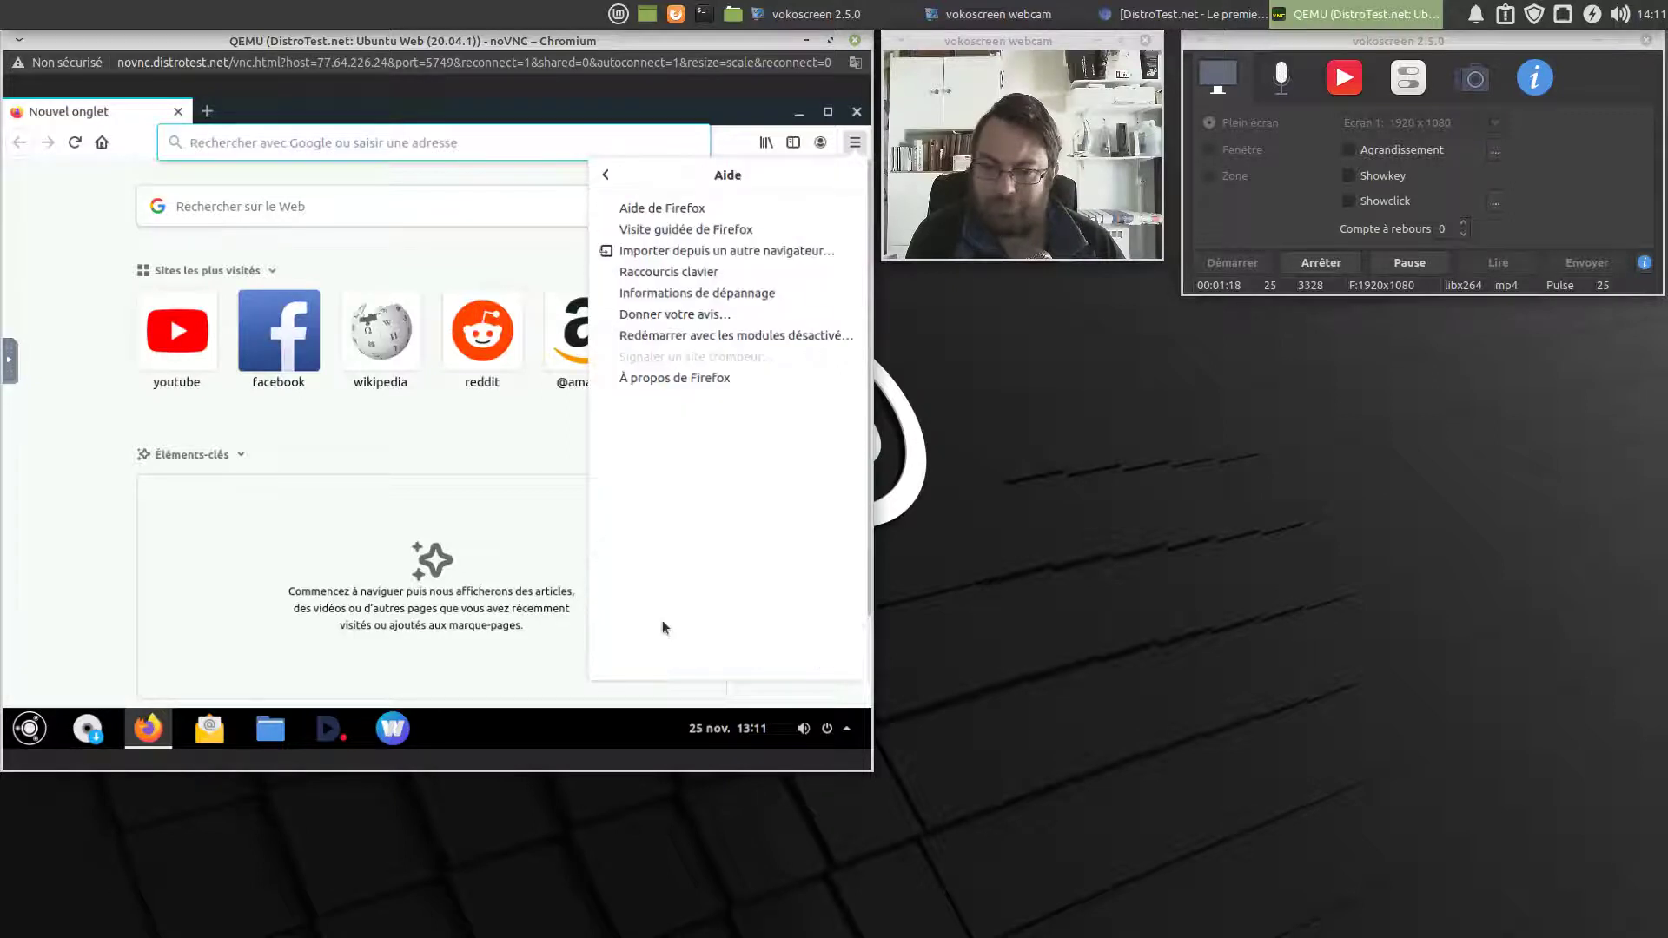
pyautogui.click(695, 378)
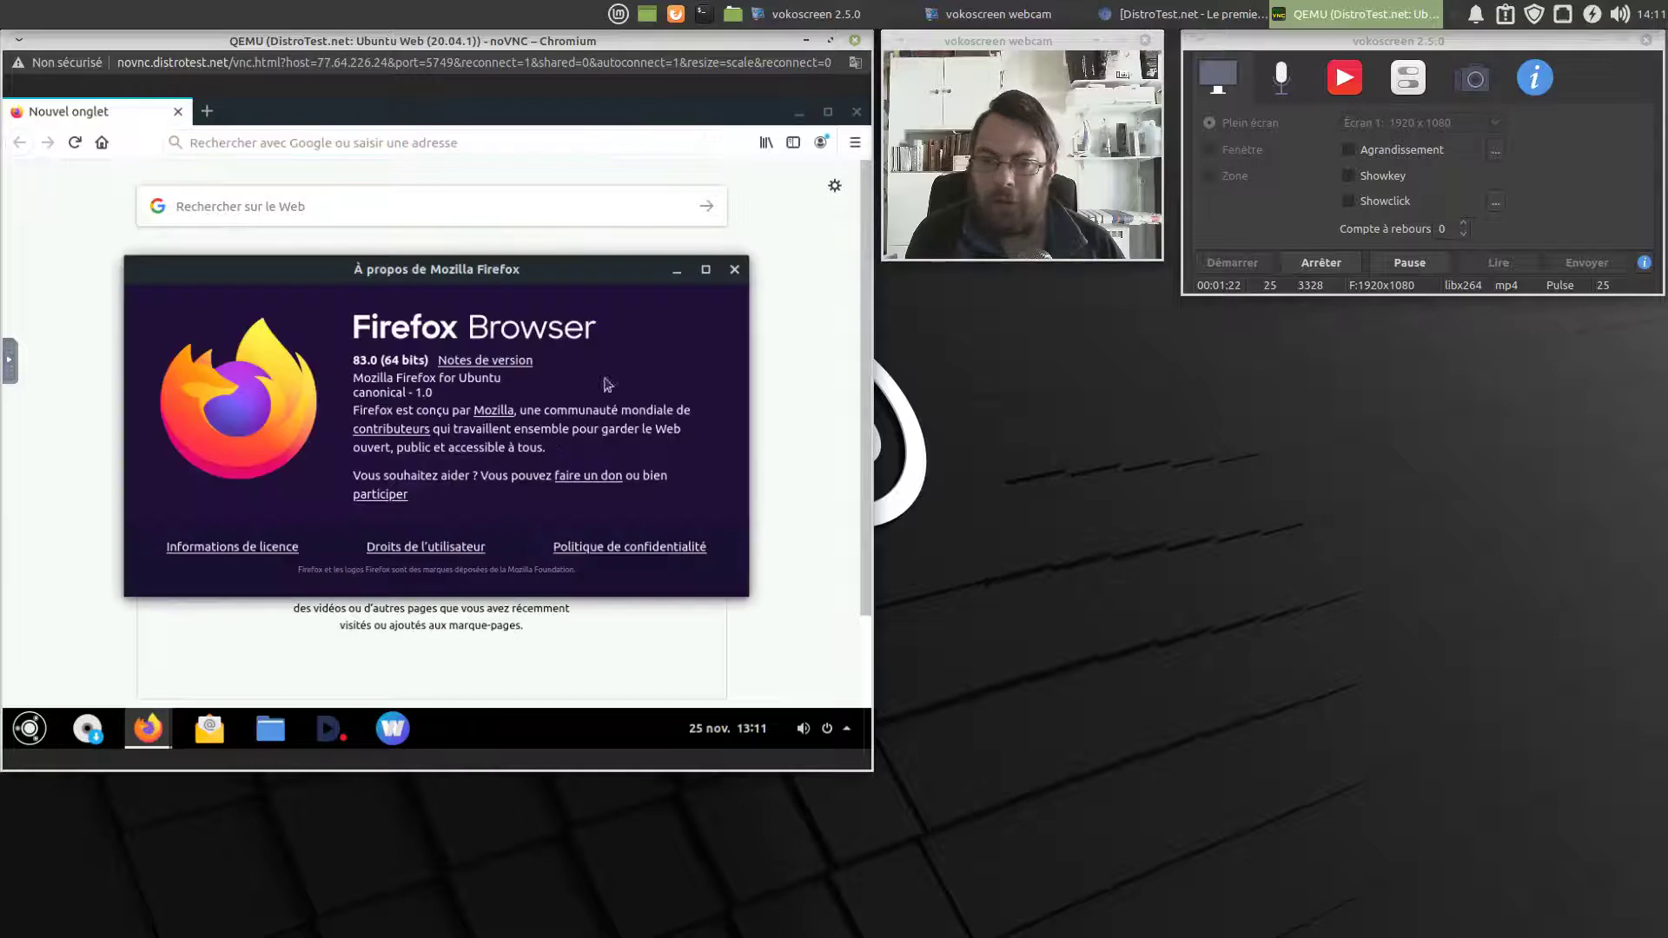
pyautogui.click(732, 271)
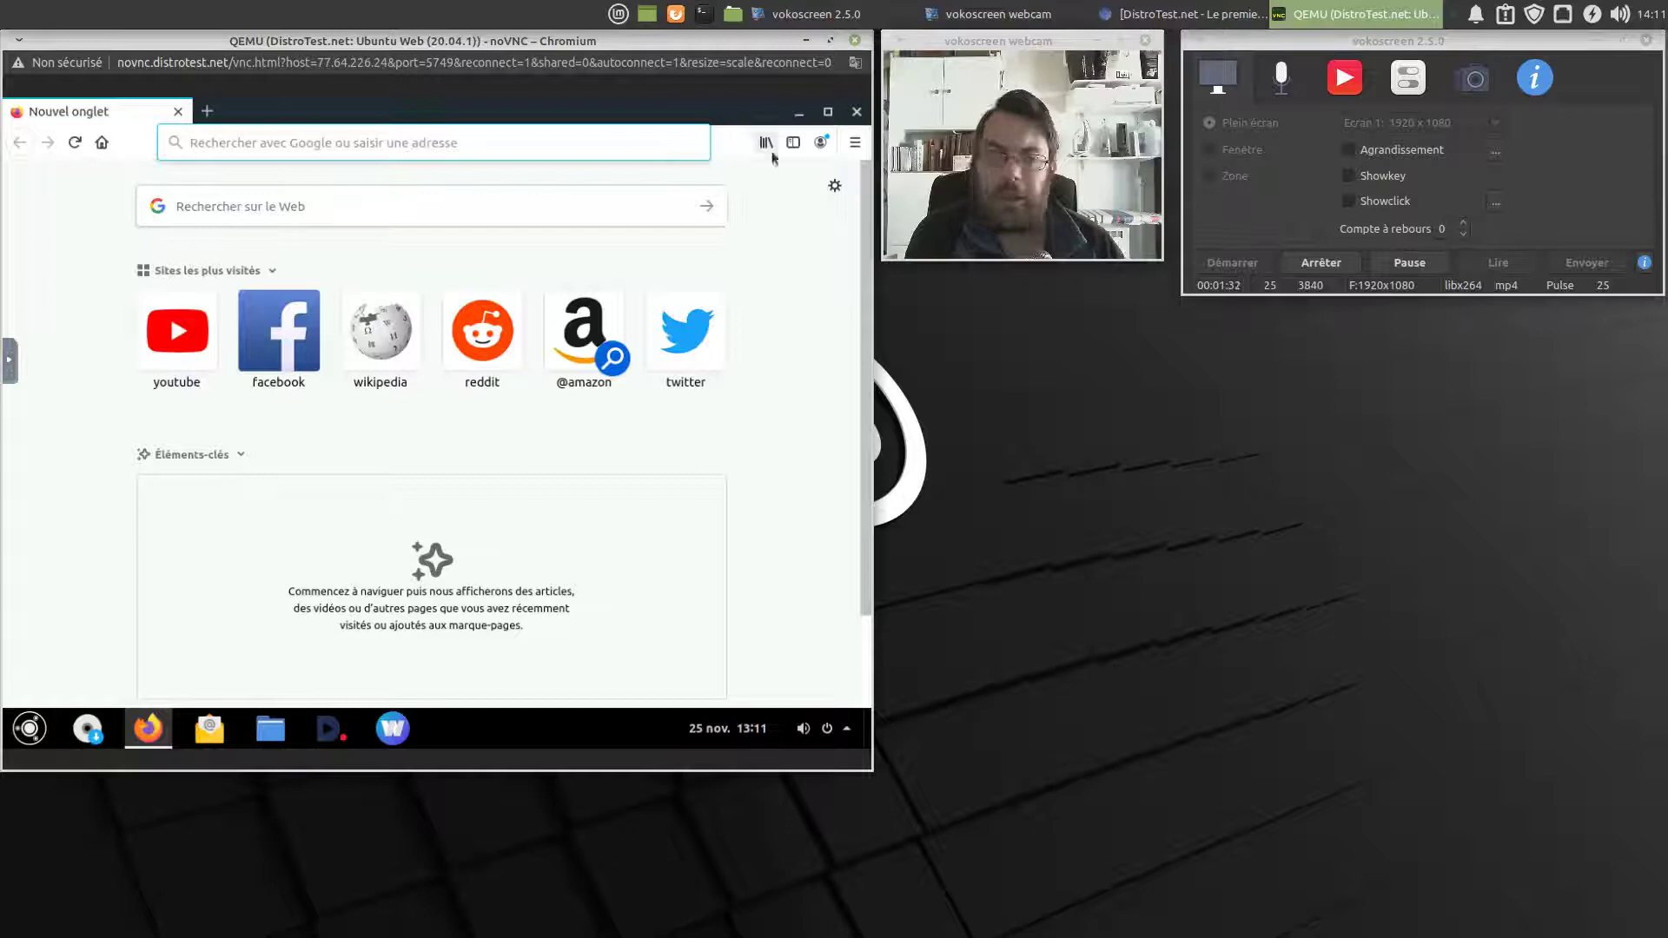
pyautogui.click(858, 112)
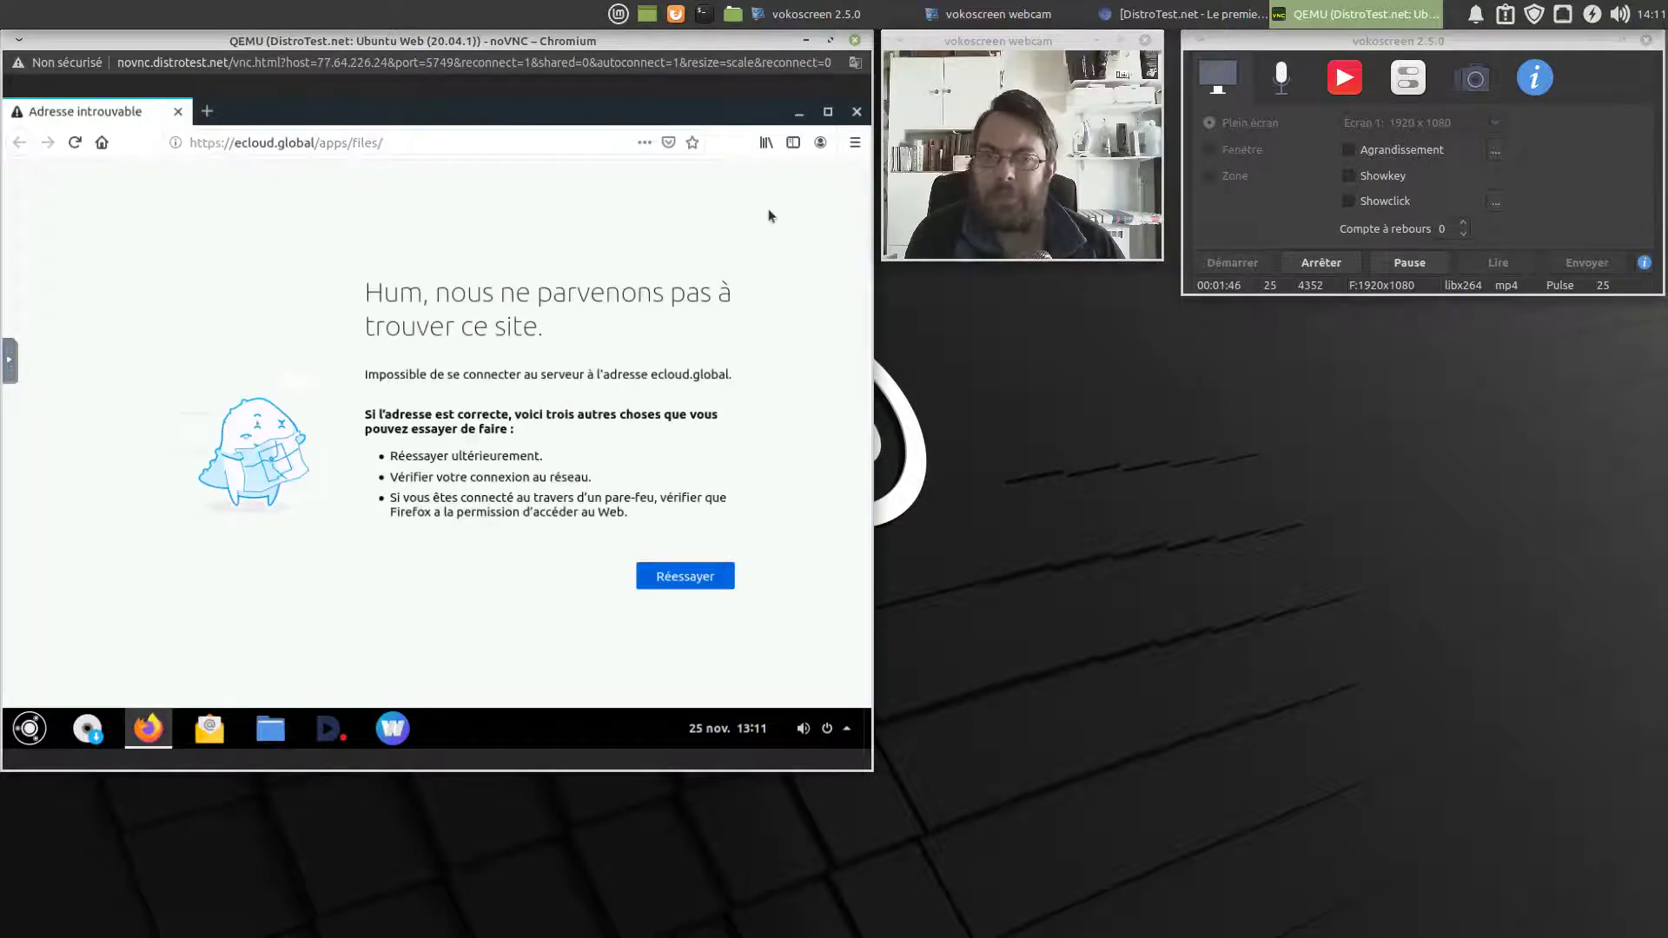
# View the About Firefox information from the window showing the ecloud.global files page, and dismiss it
pyautogui.click(856, 144)
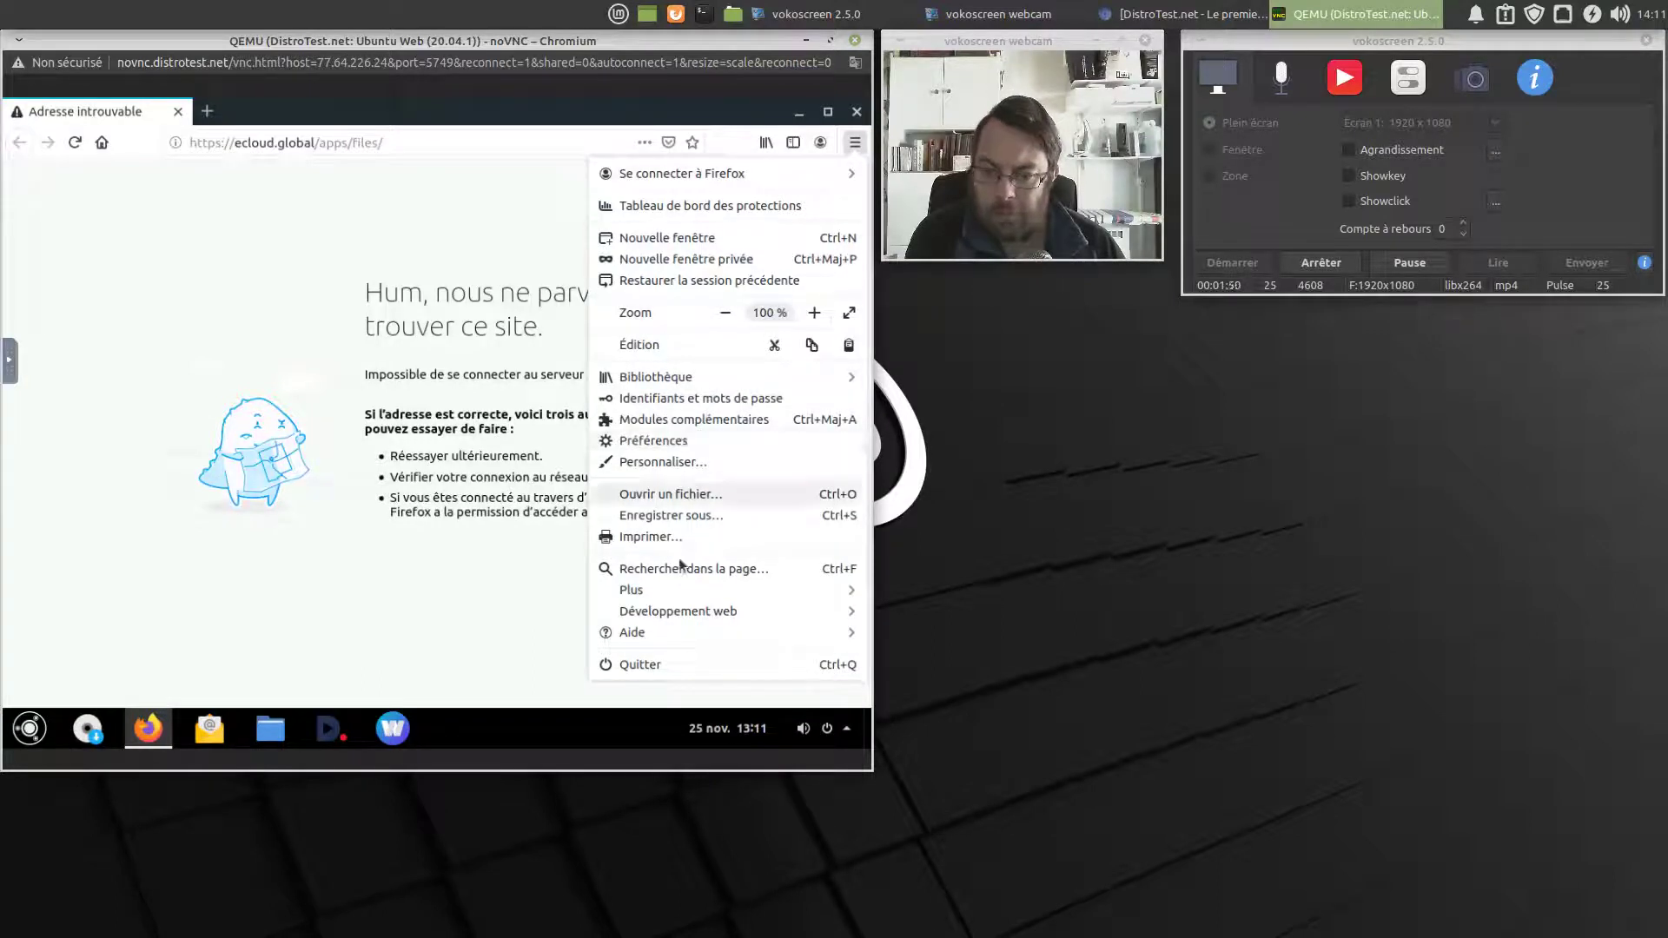
pyautogui.click(706, 634)
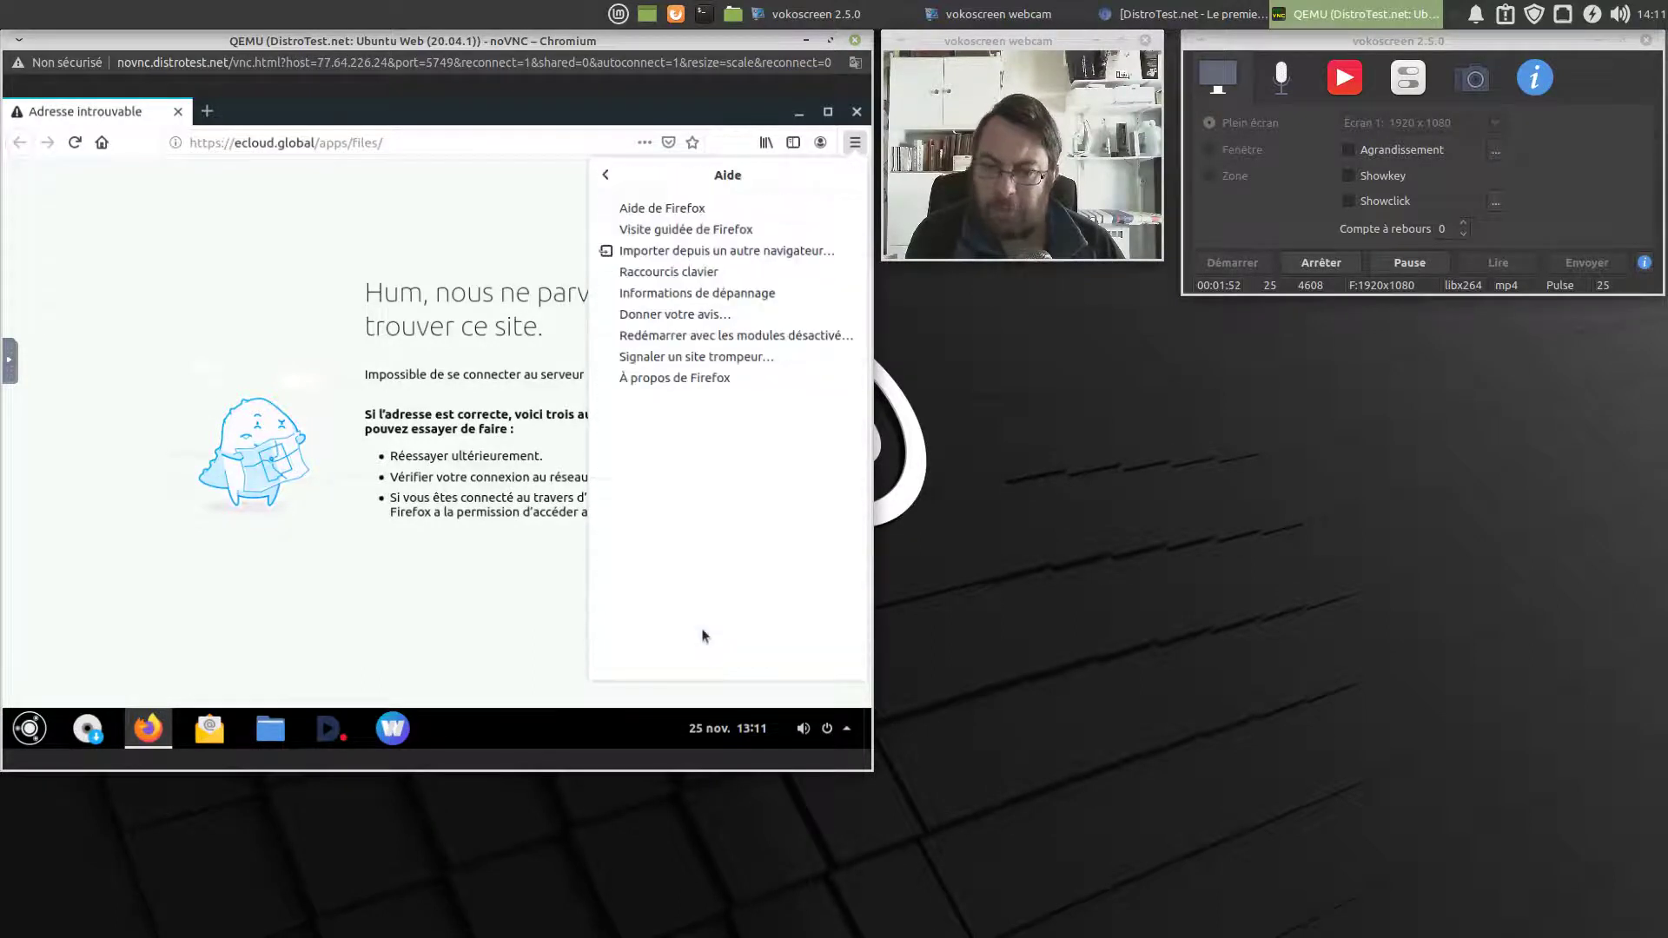
pyautogui.click(721, 383)
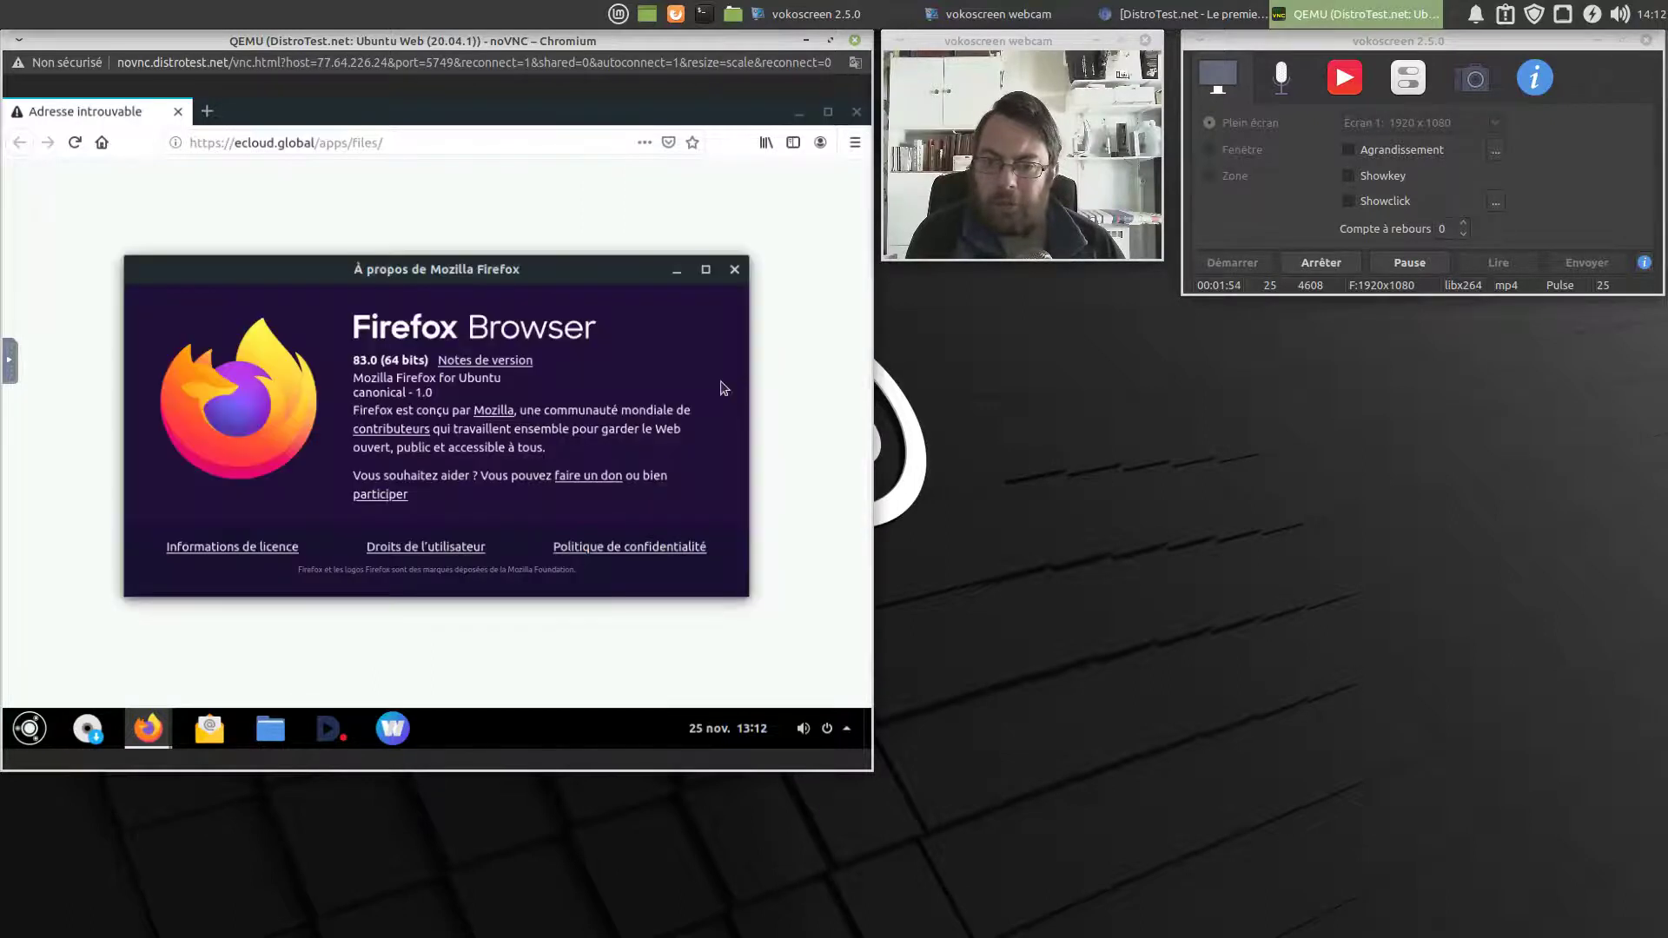
pyautogui.click(732, 270)
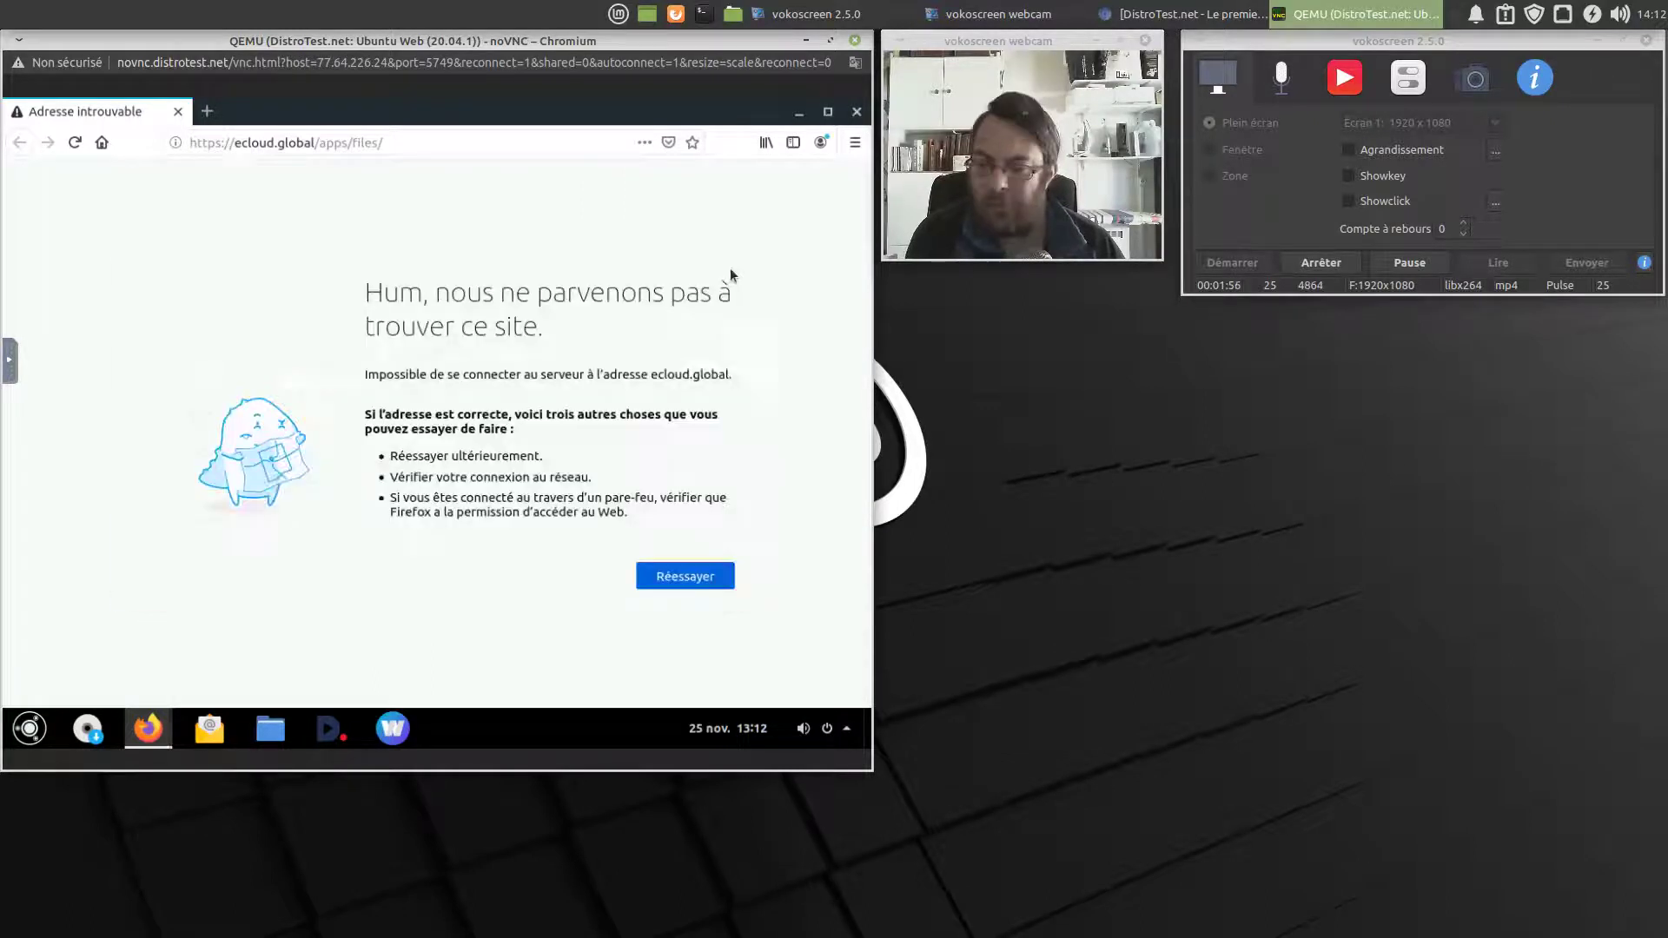
# Close the ecloud.global files window, and briefly open the /e/ Files web app again before closing it
pyautogui.click(856, 112)
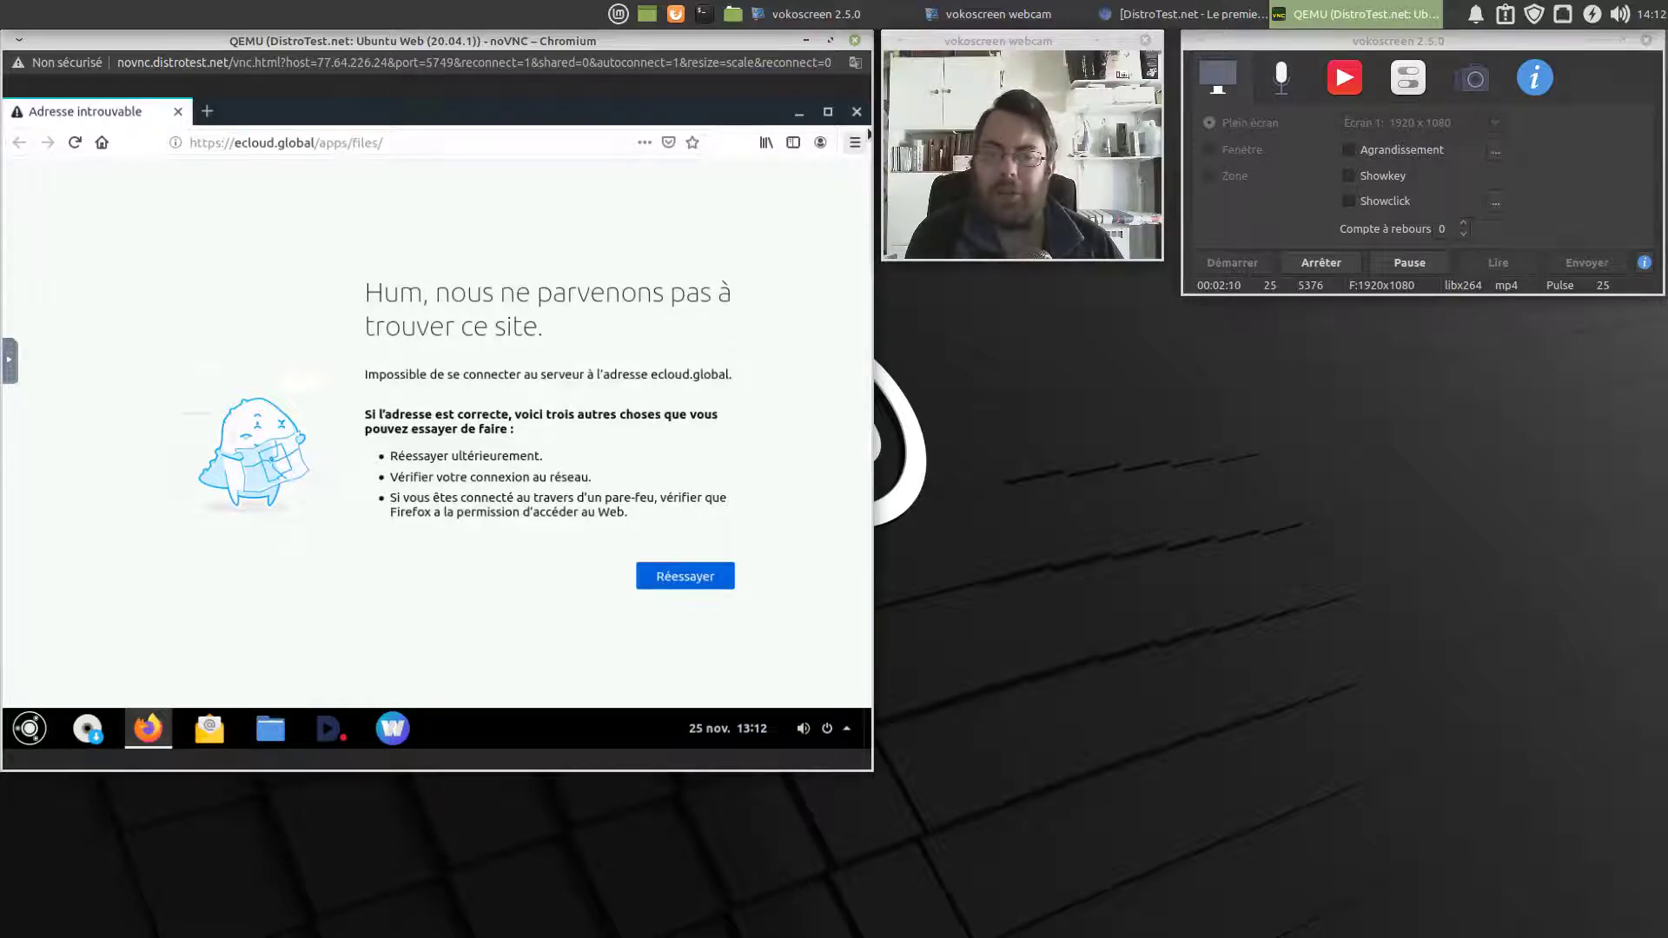
pyautogui.click(862, 115)
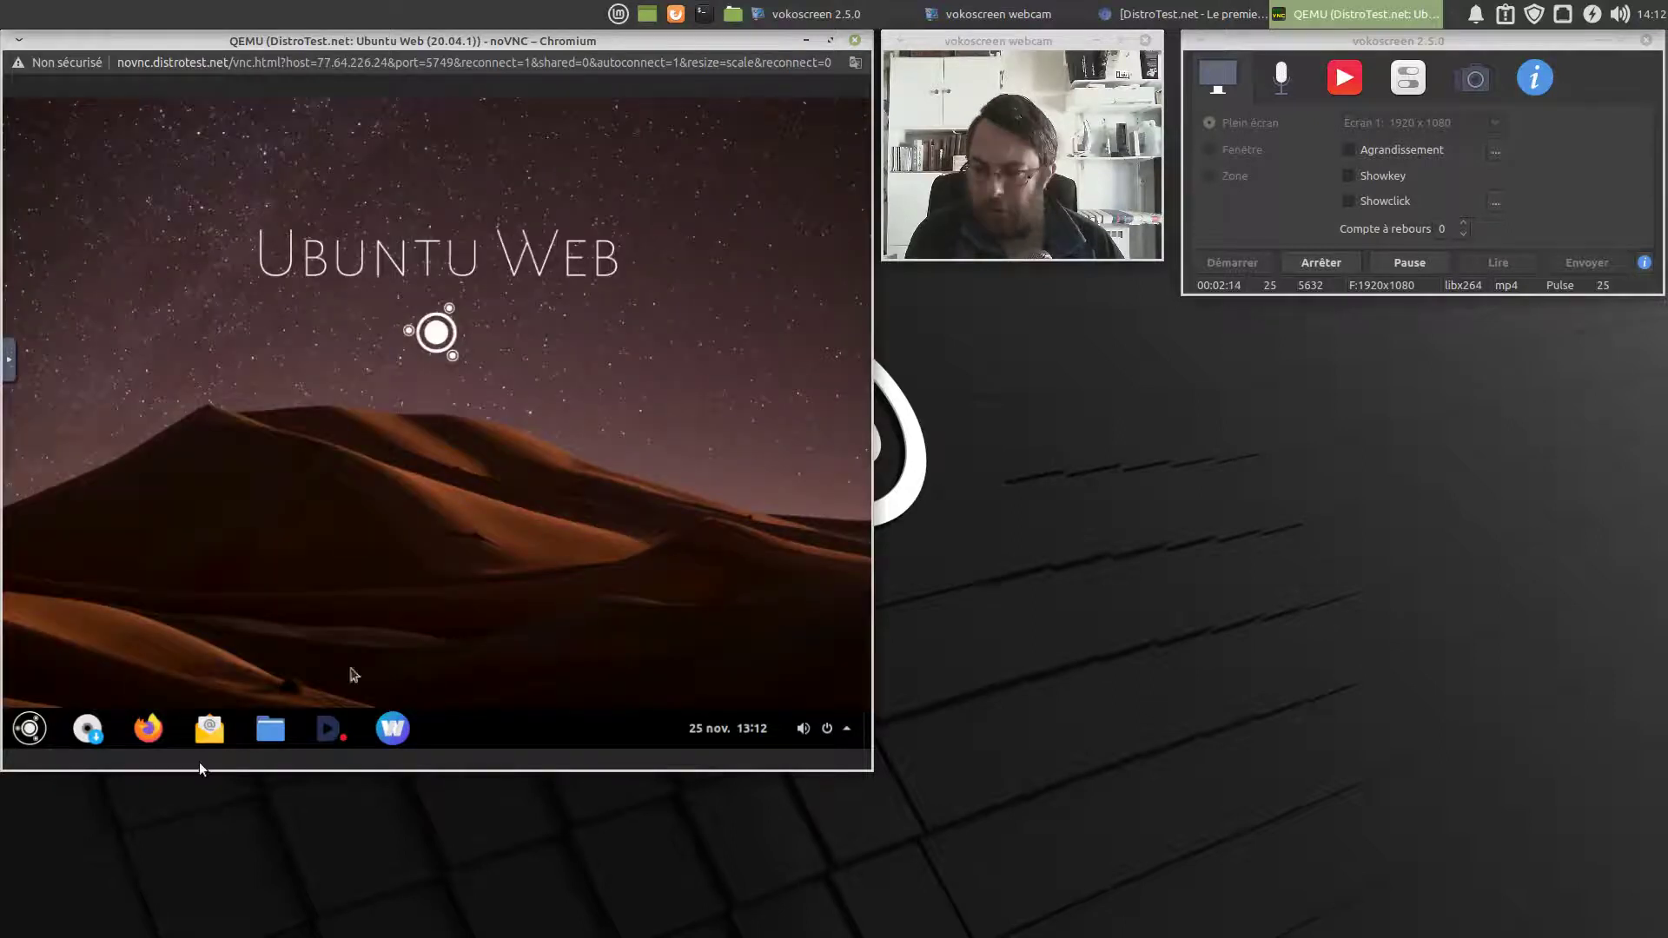
pyautogui.click(270, 729)
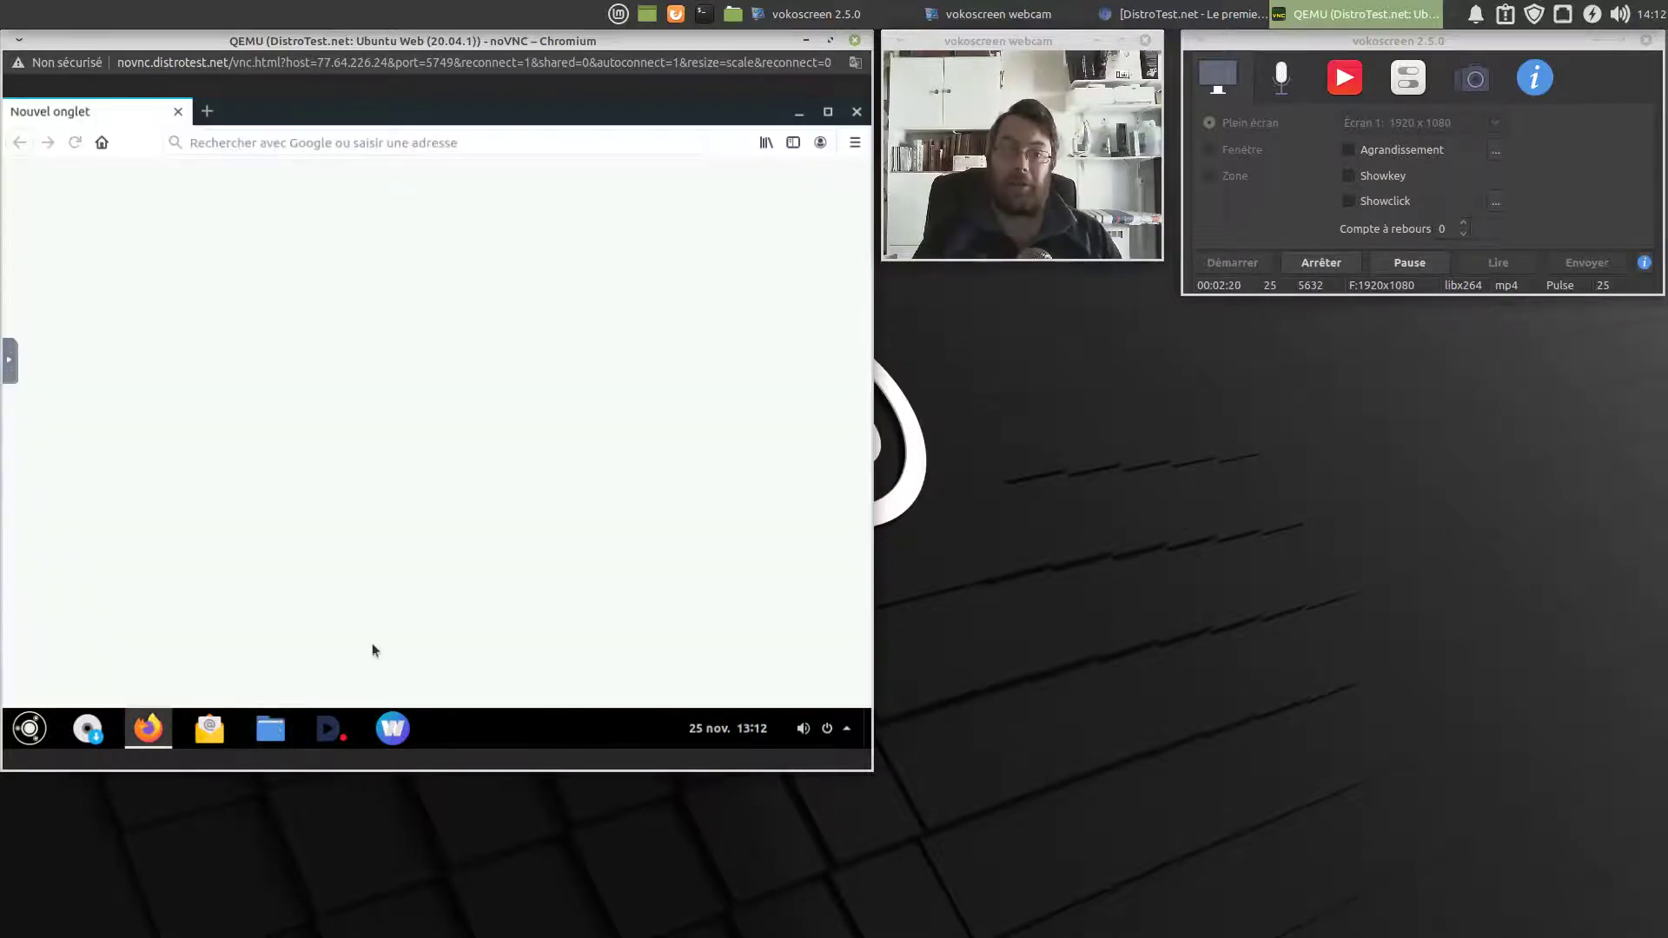
pyautogui.click(857, 111)
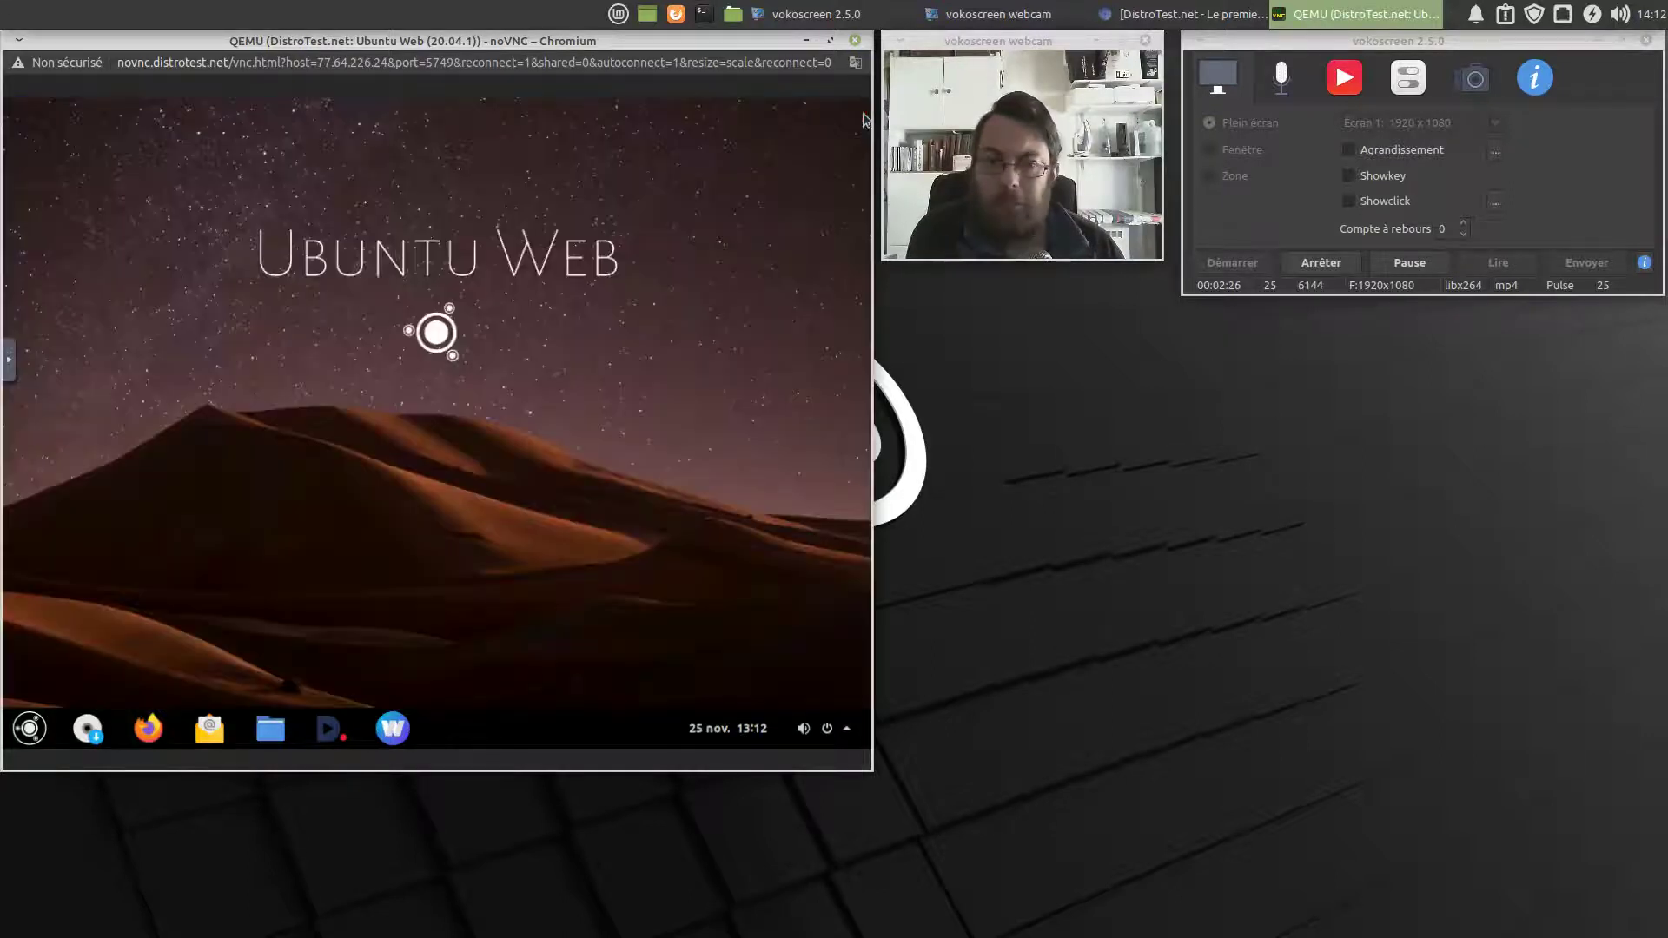
# Check the frequently used applications in the application overview and return to the full list
pyautogui.click(30, 728)
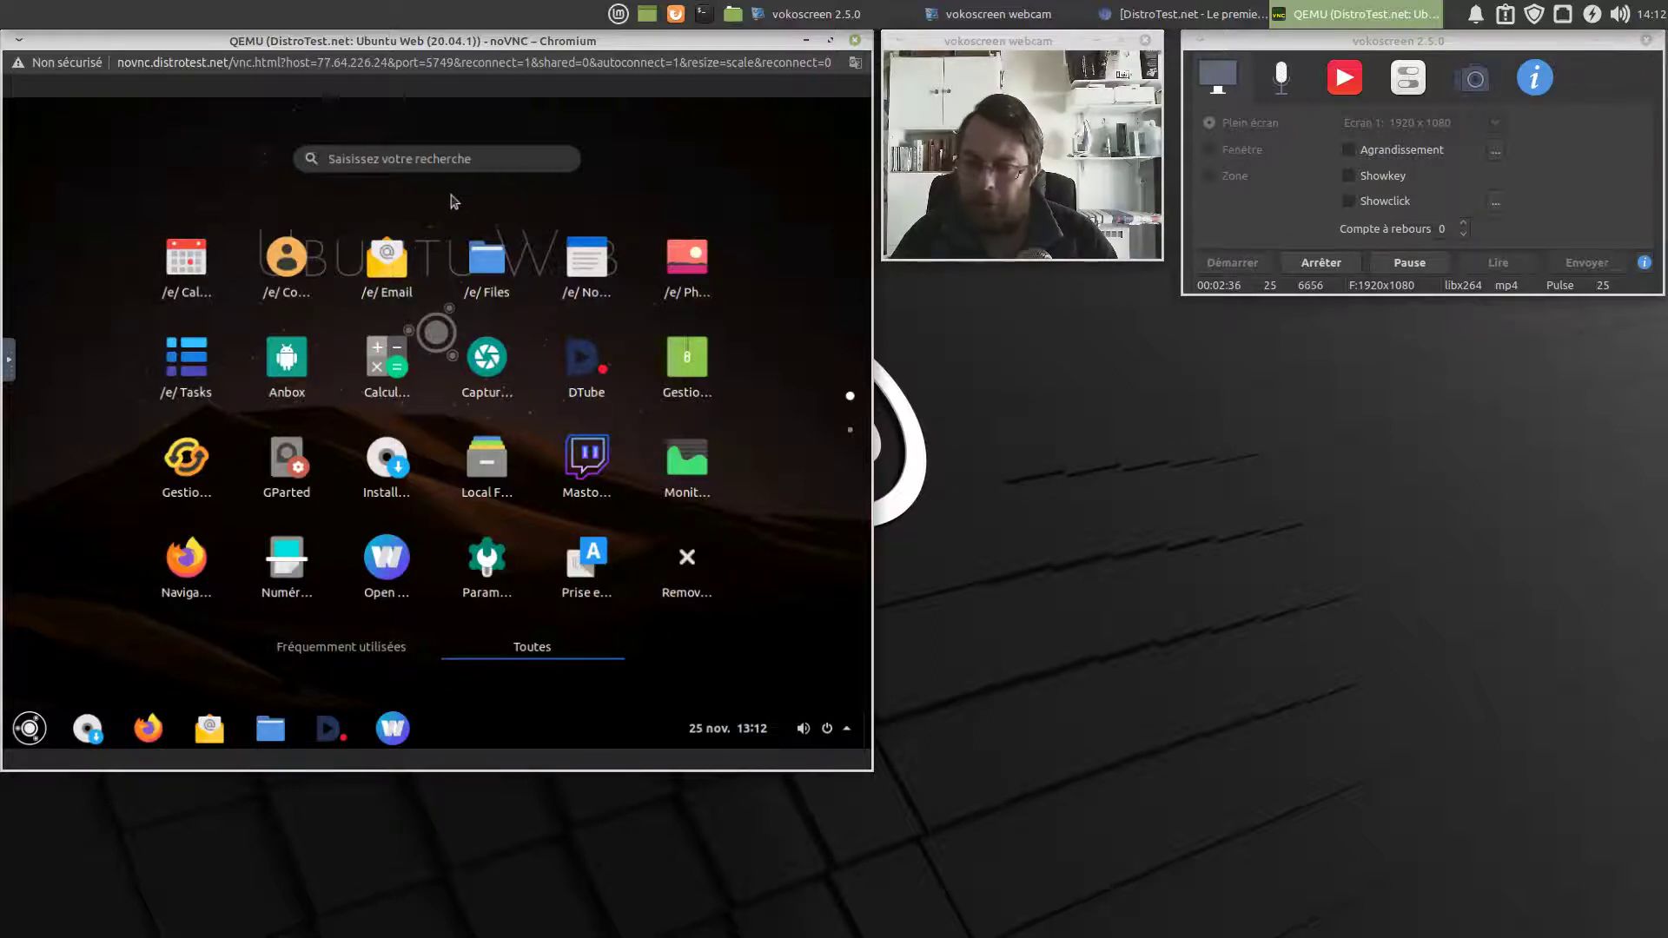
pyautogui.click(418, 643)
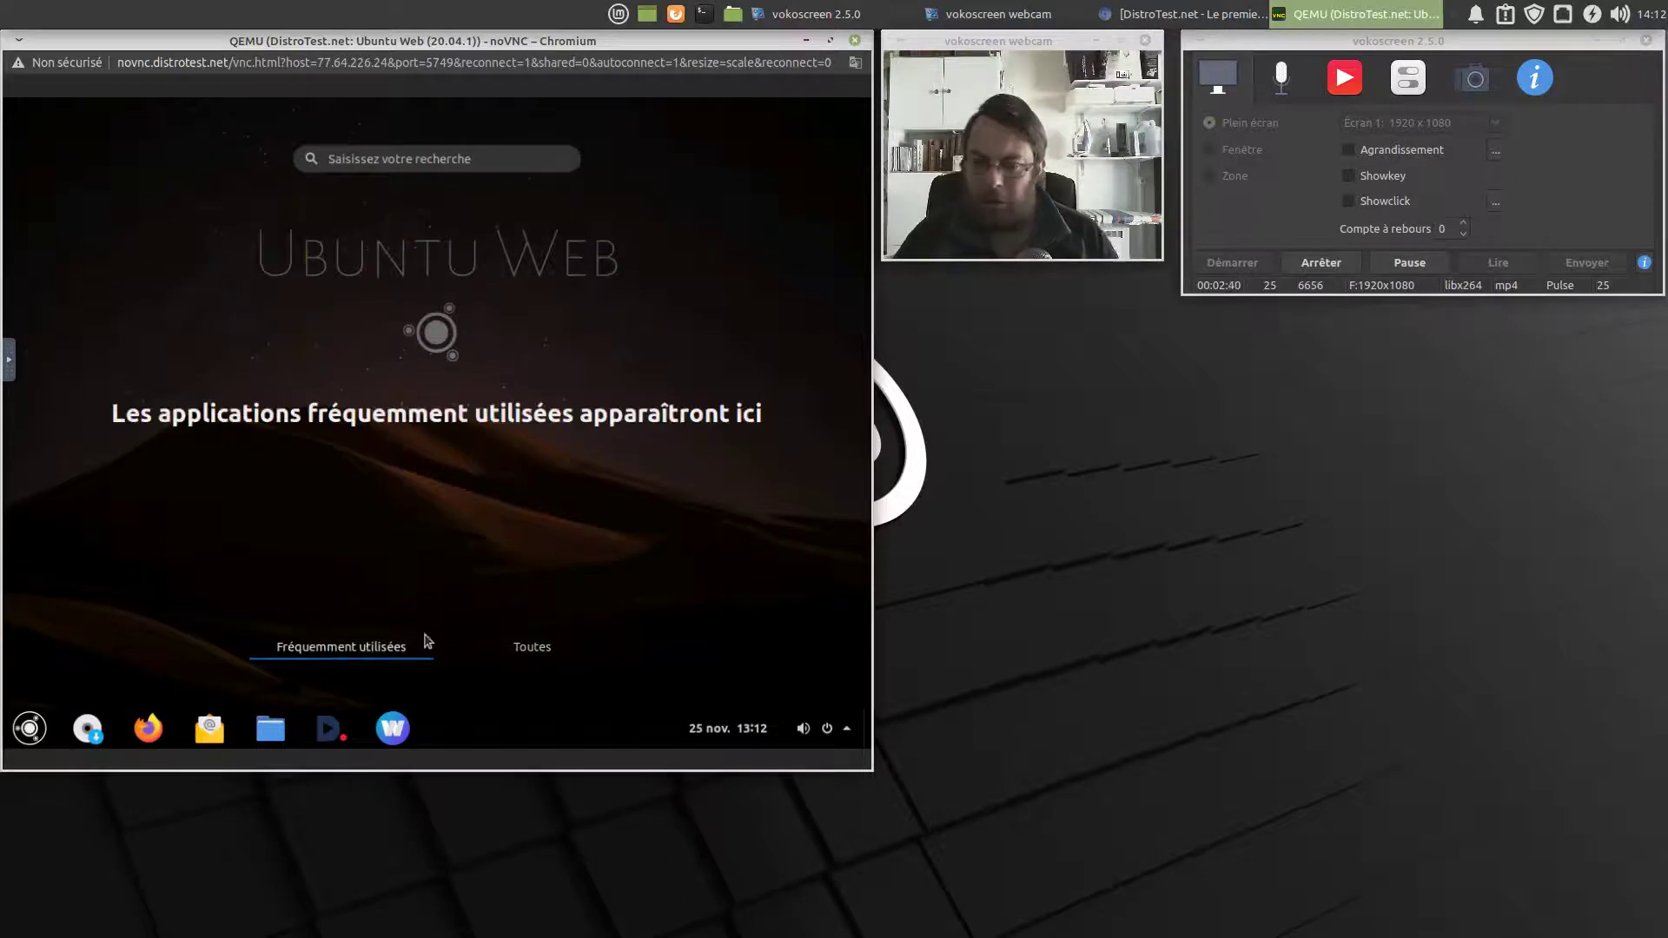
pyautogui.click(511, 657)
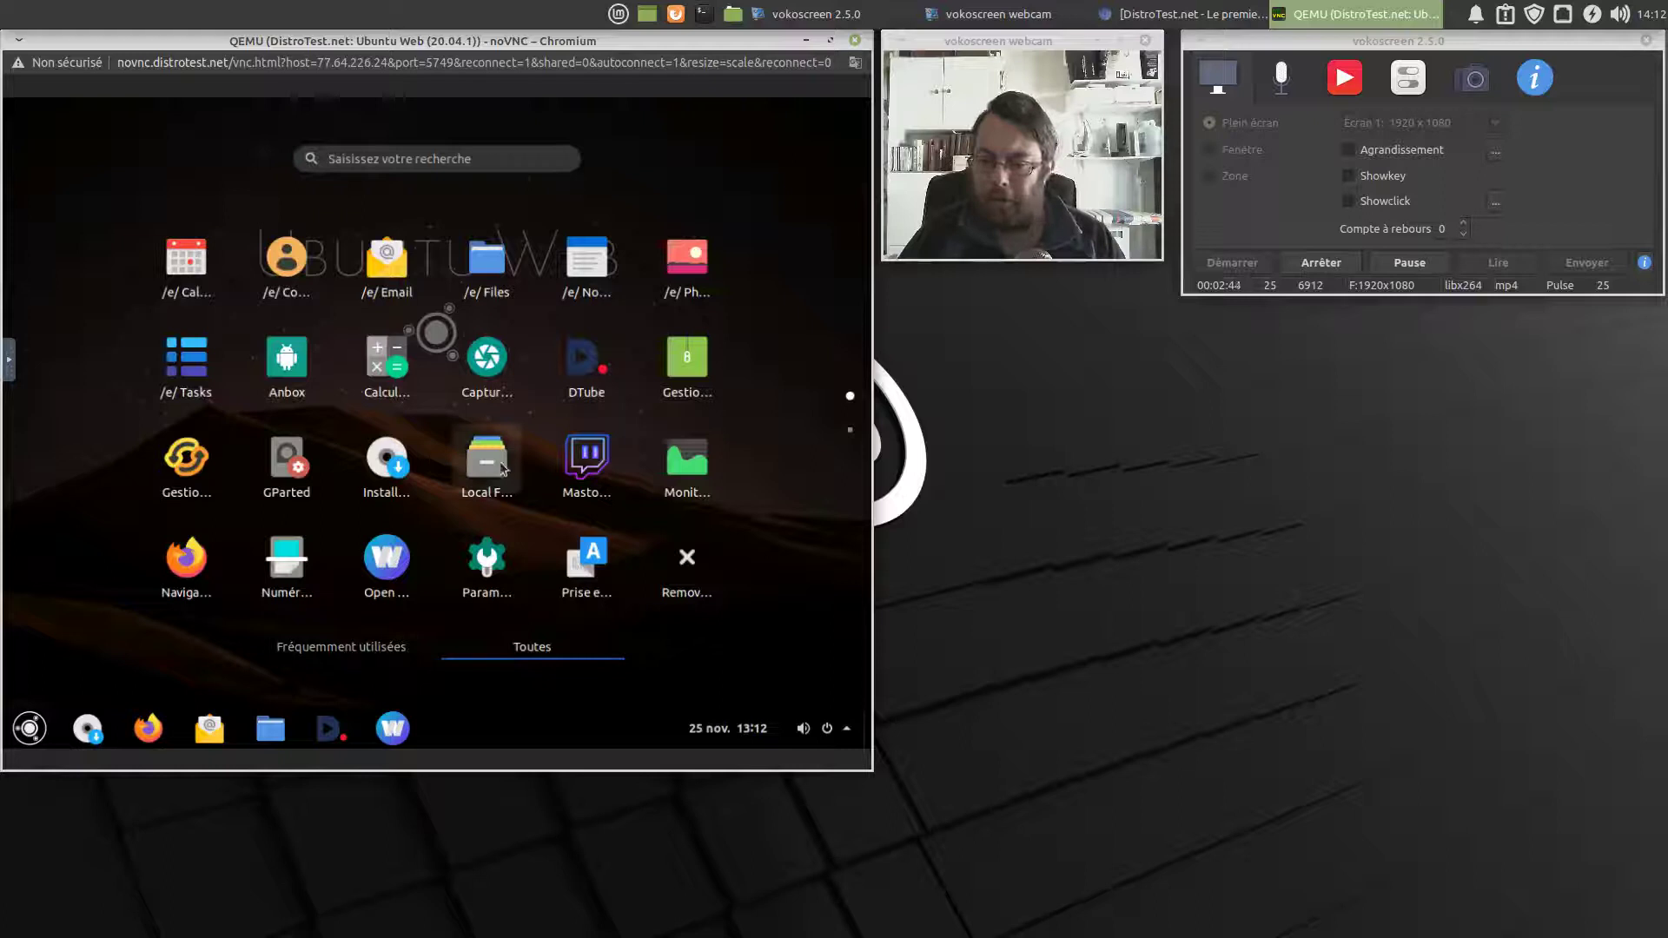
# Open the Local Files manager, view its About information, and dismiss the dialog
pyautogui.click(503, 467)
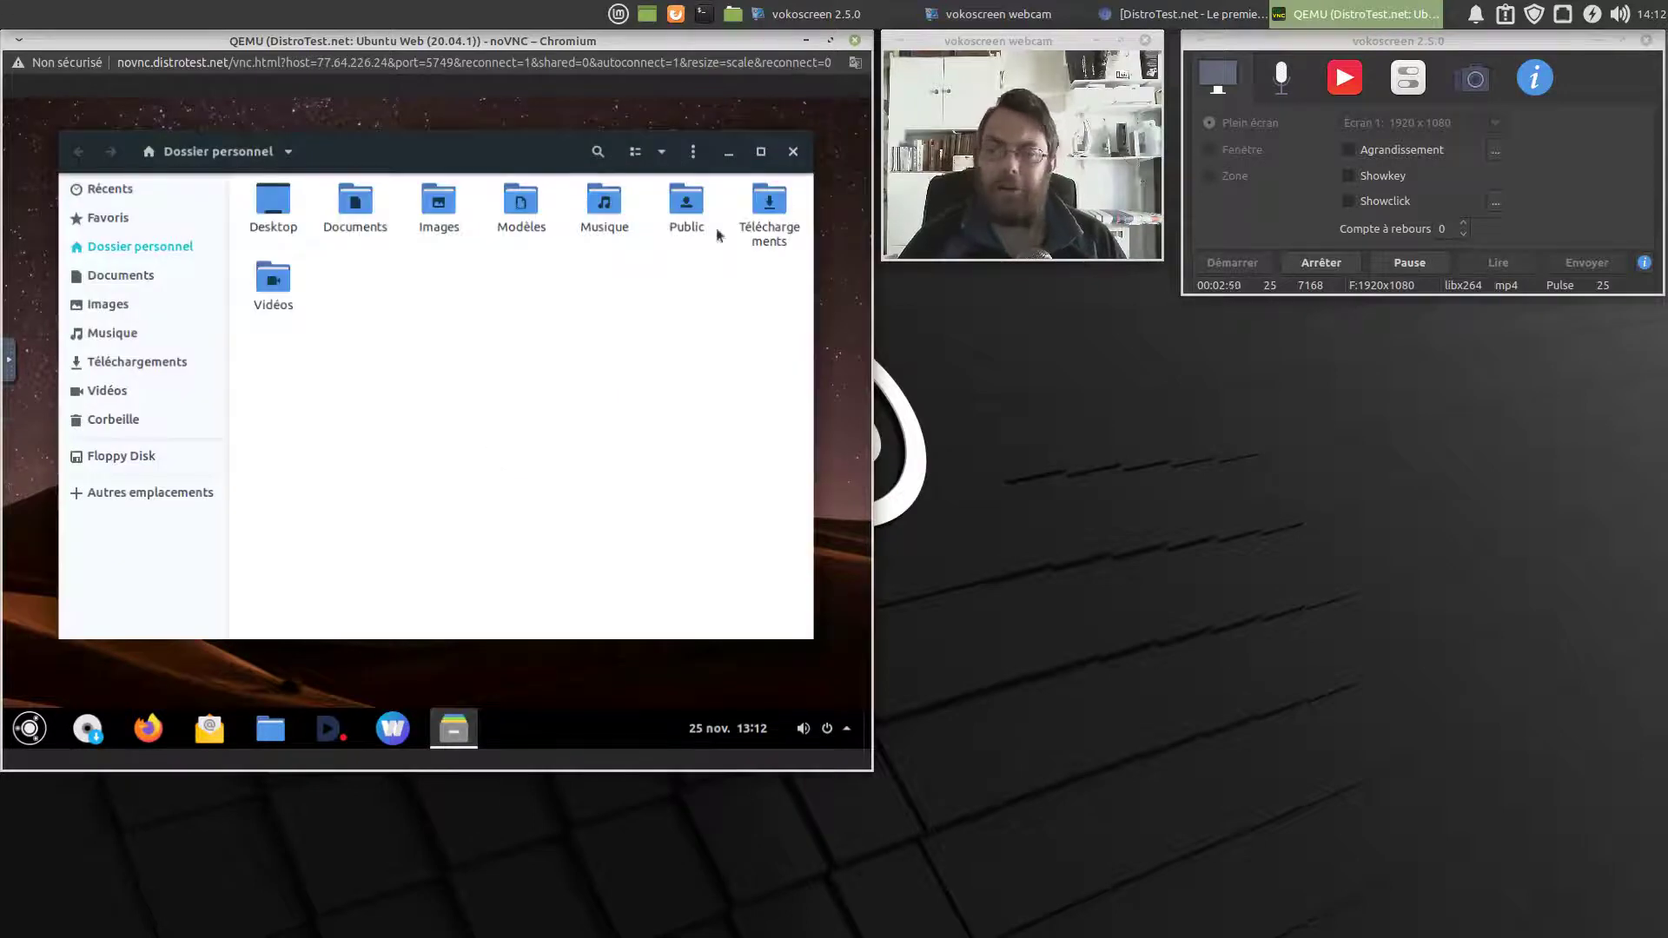
pyautogui.click(691, 155)
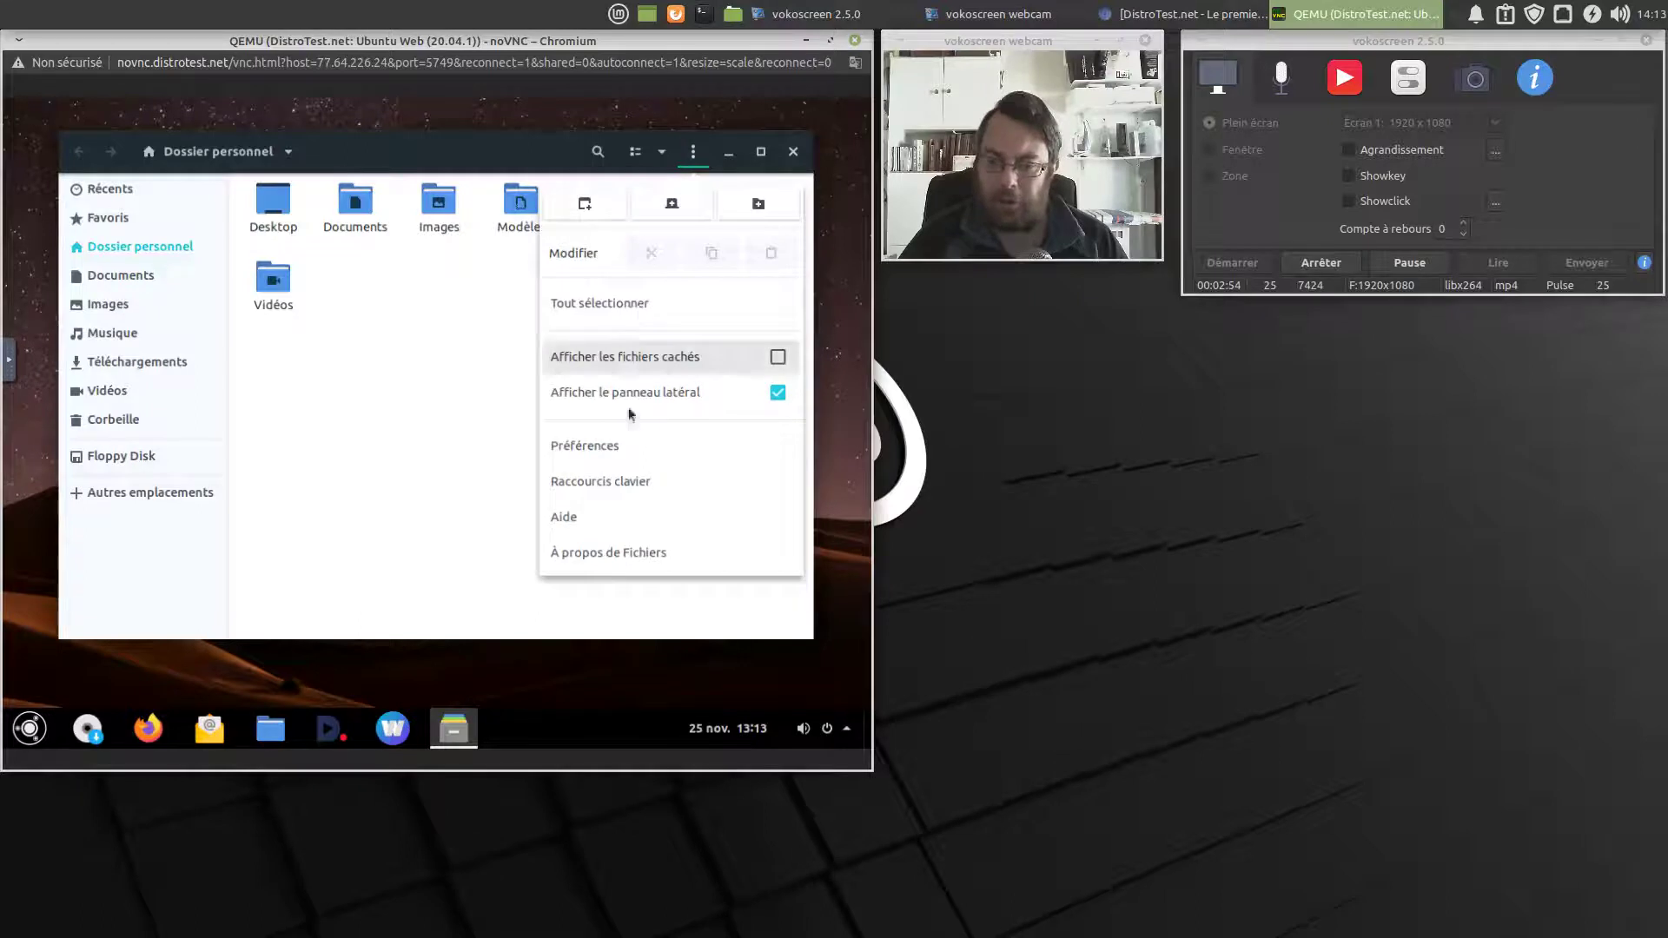
pyautogui.click(648, 517)
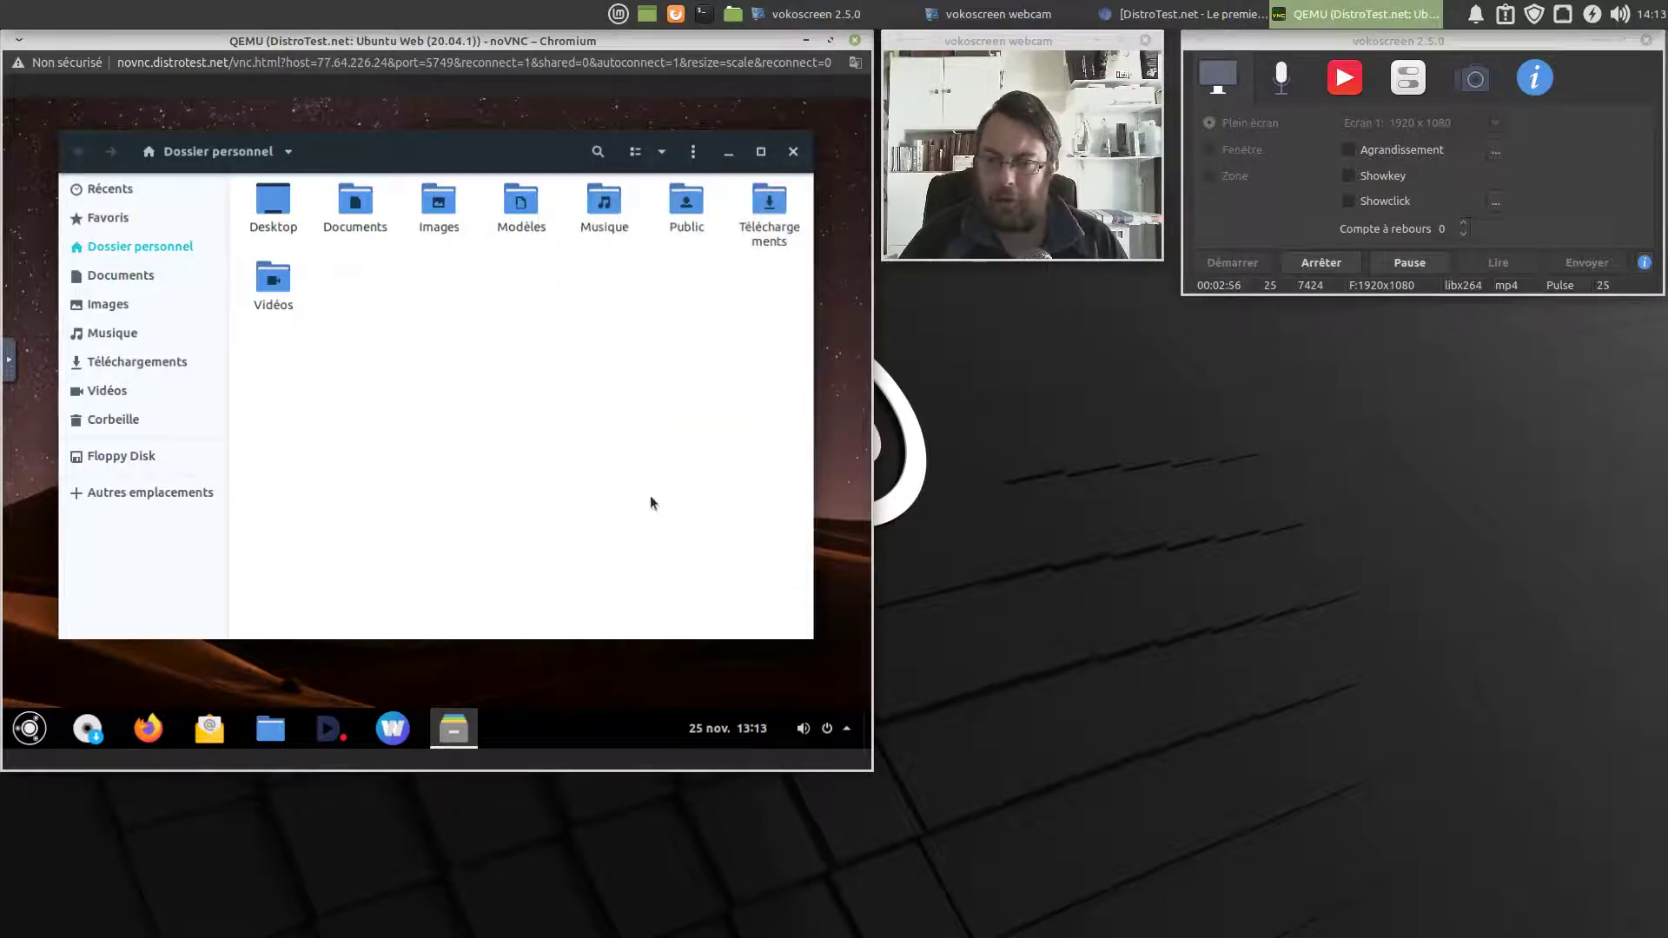
pyautogui.click(693, 141)
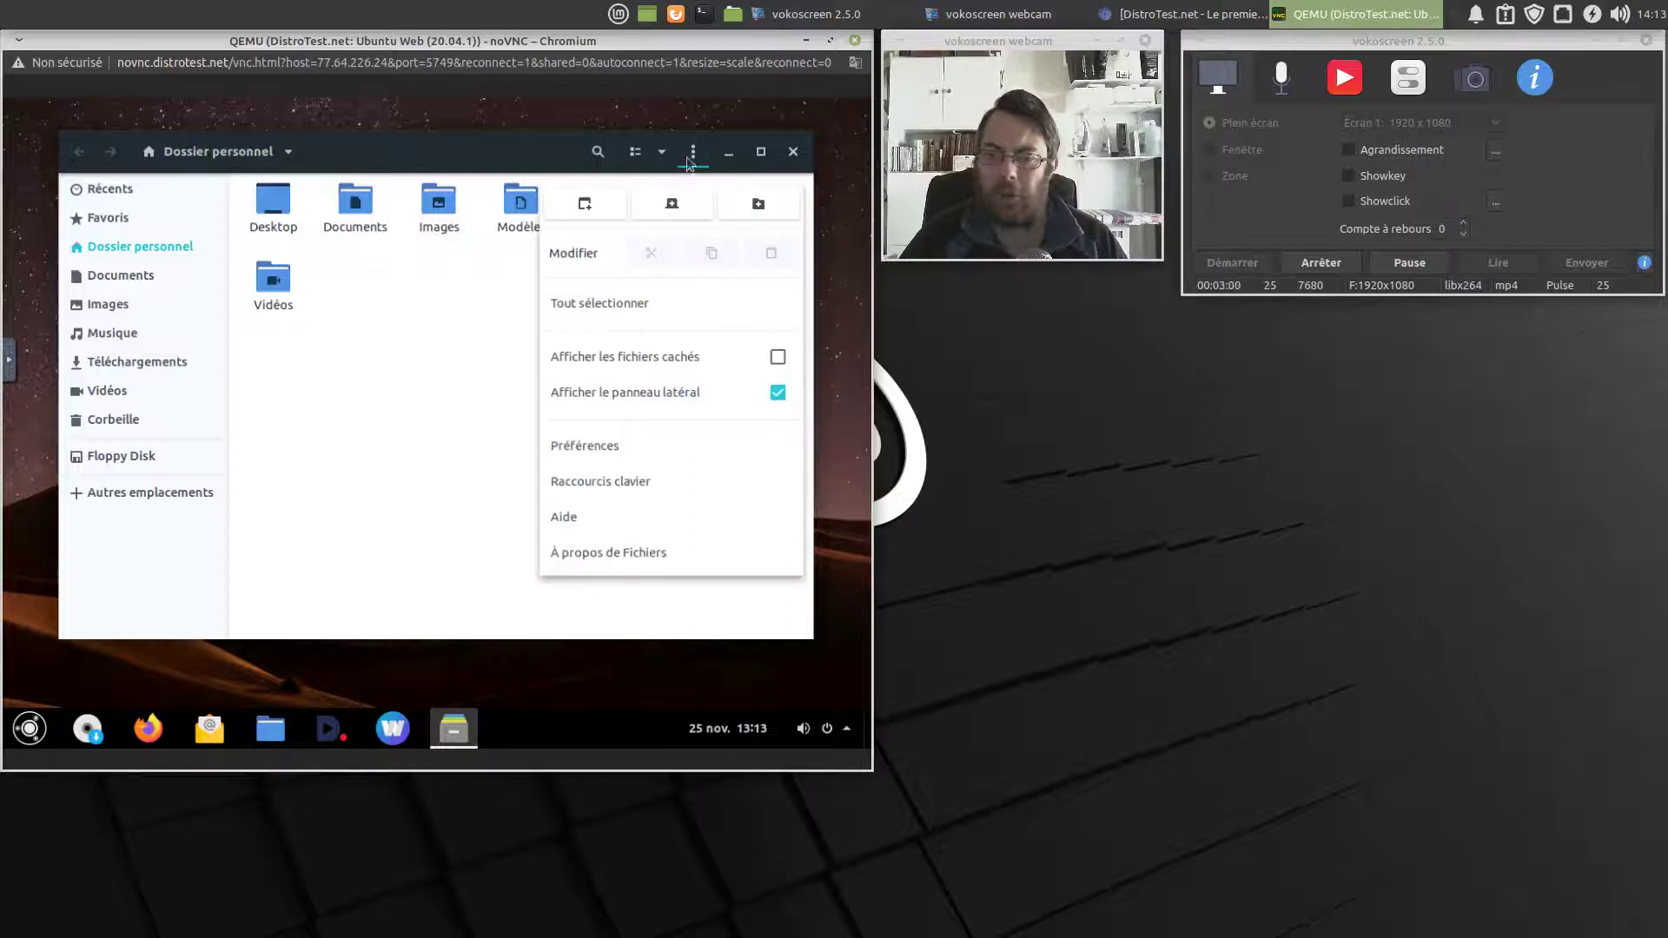
pyautogui.click(608, 553)
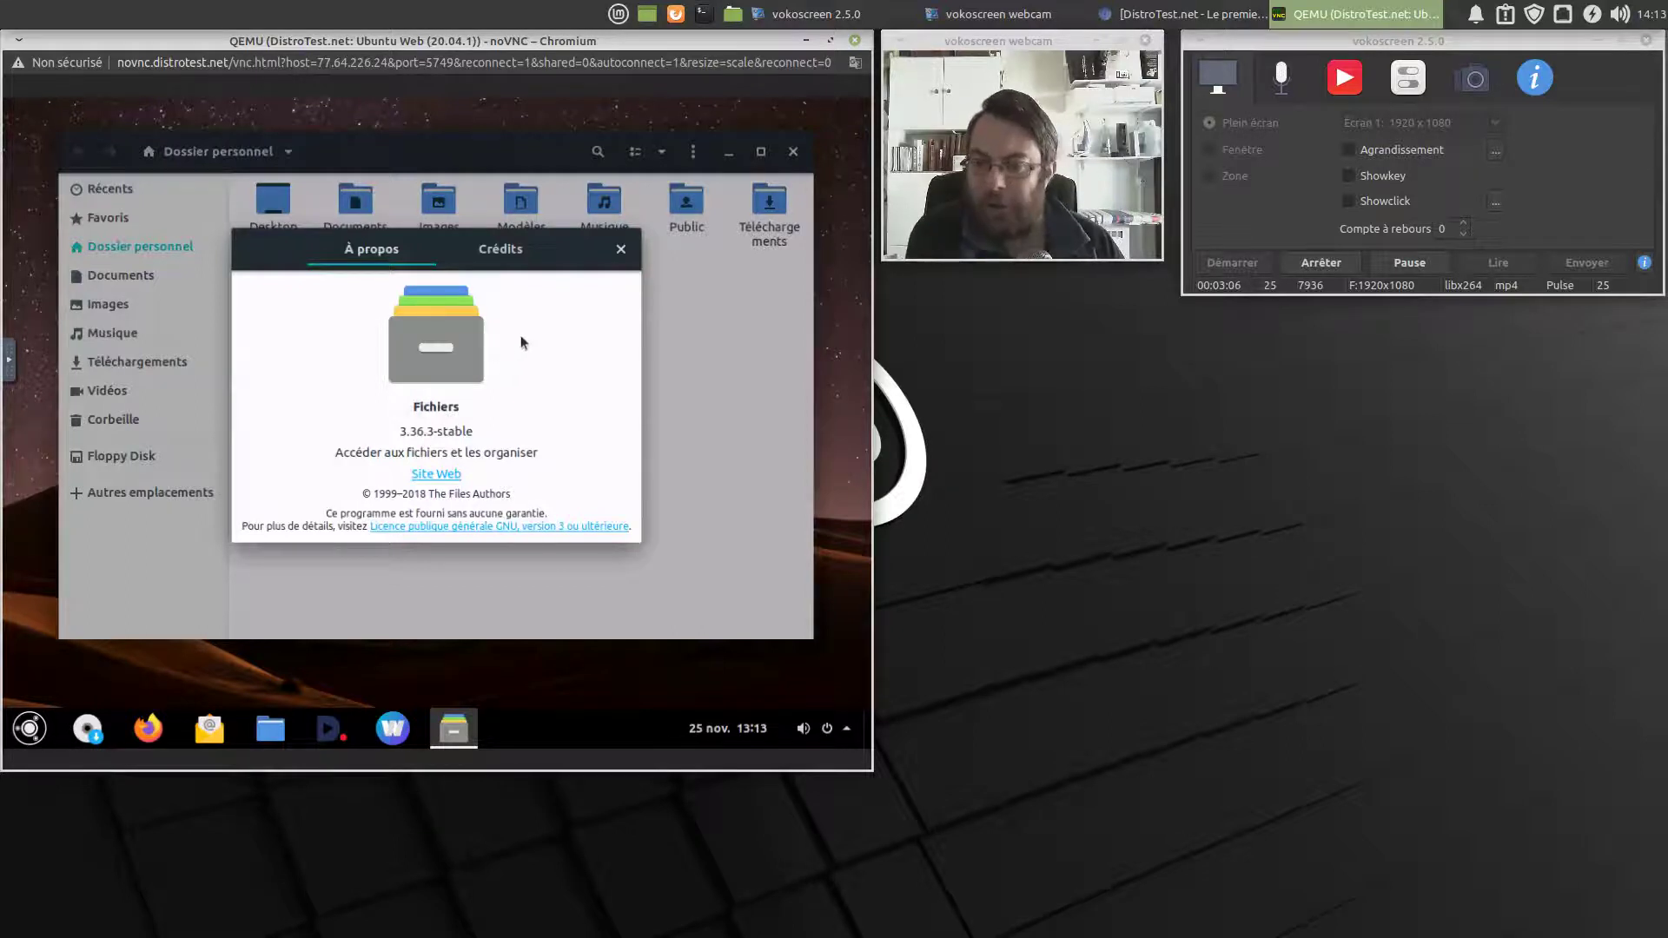
pyautogui.click(618, 250)
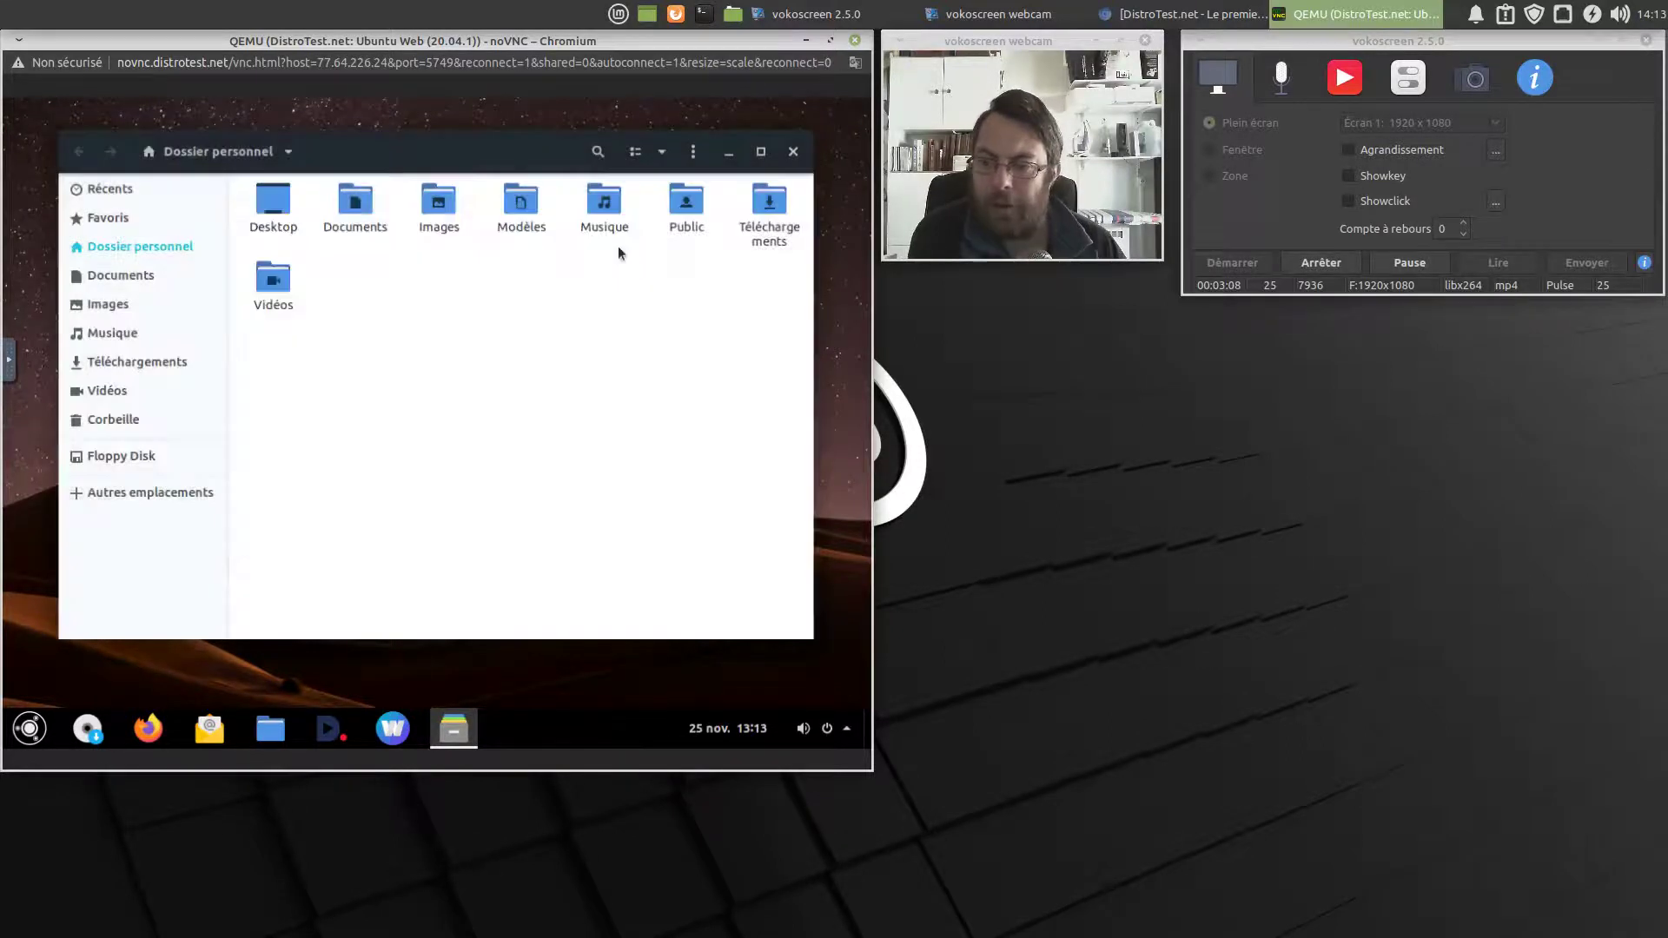
# Browse the Videos, Documents, home, Favourites, Images, Downloads and Trash locations, and close the file manager
pyautogui.click(122, 391)
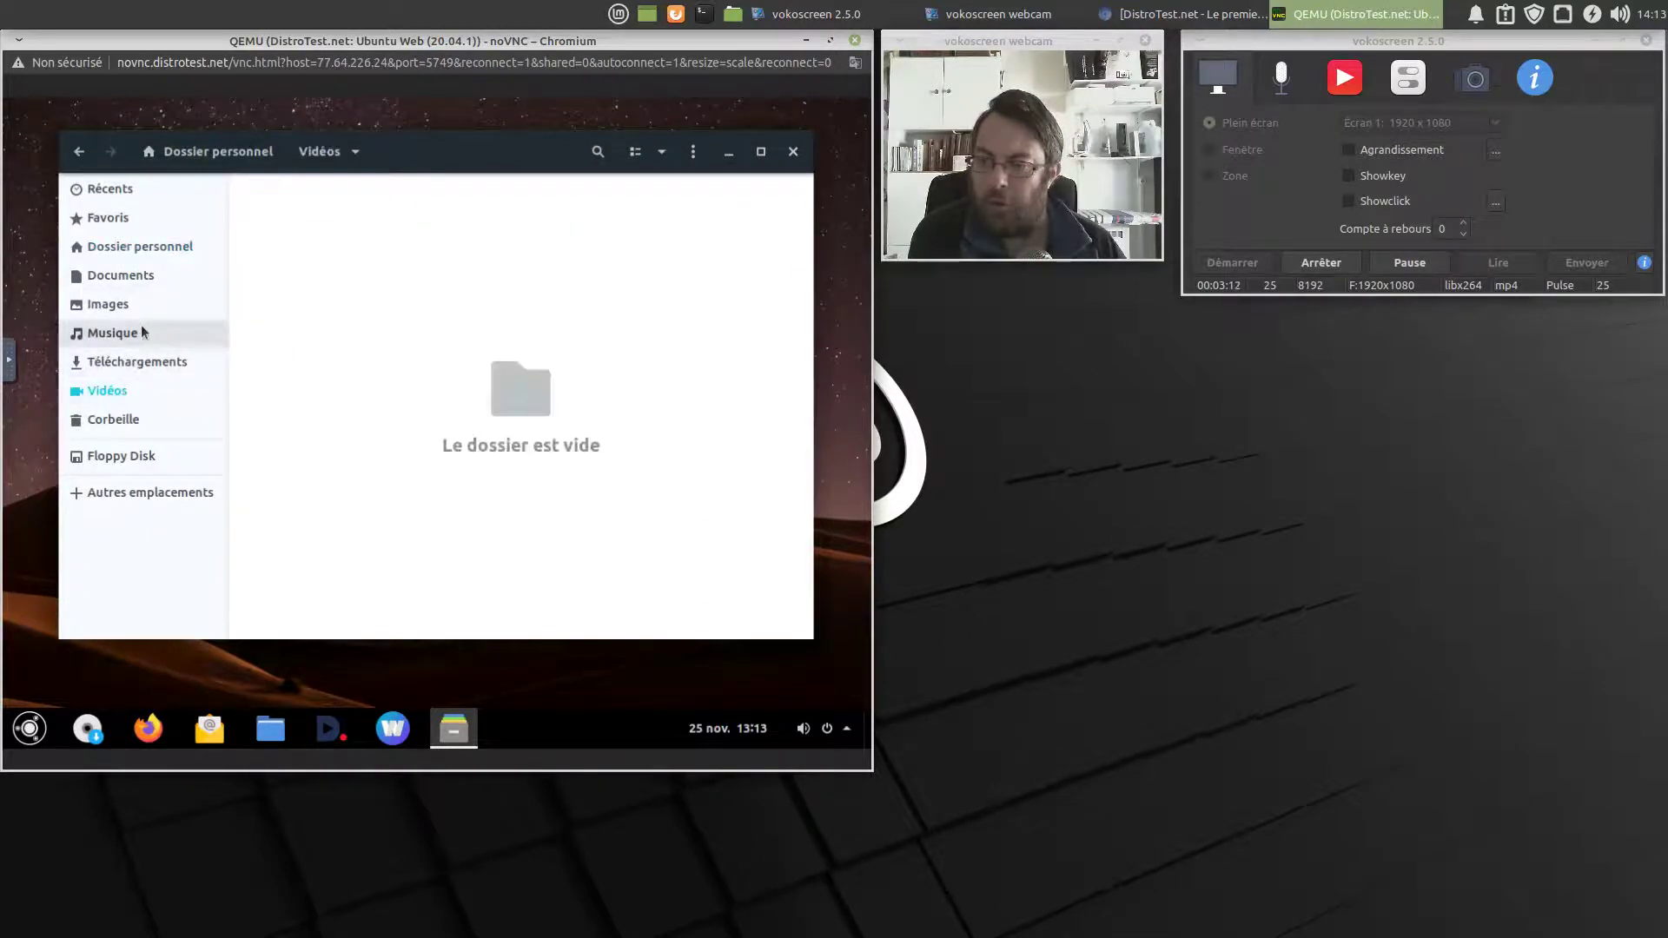
pyautogui.click(148, 276)
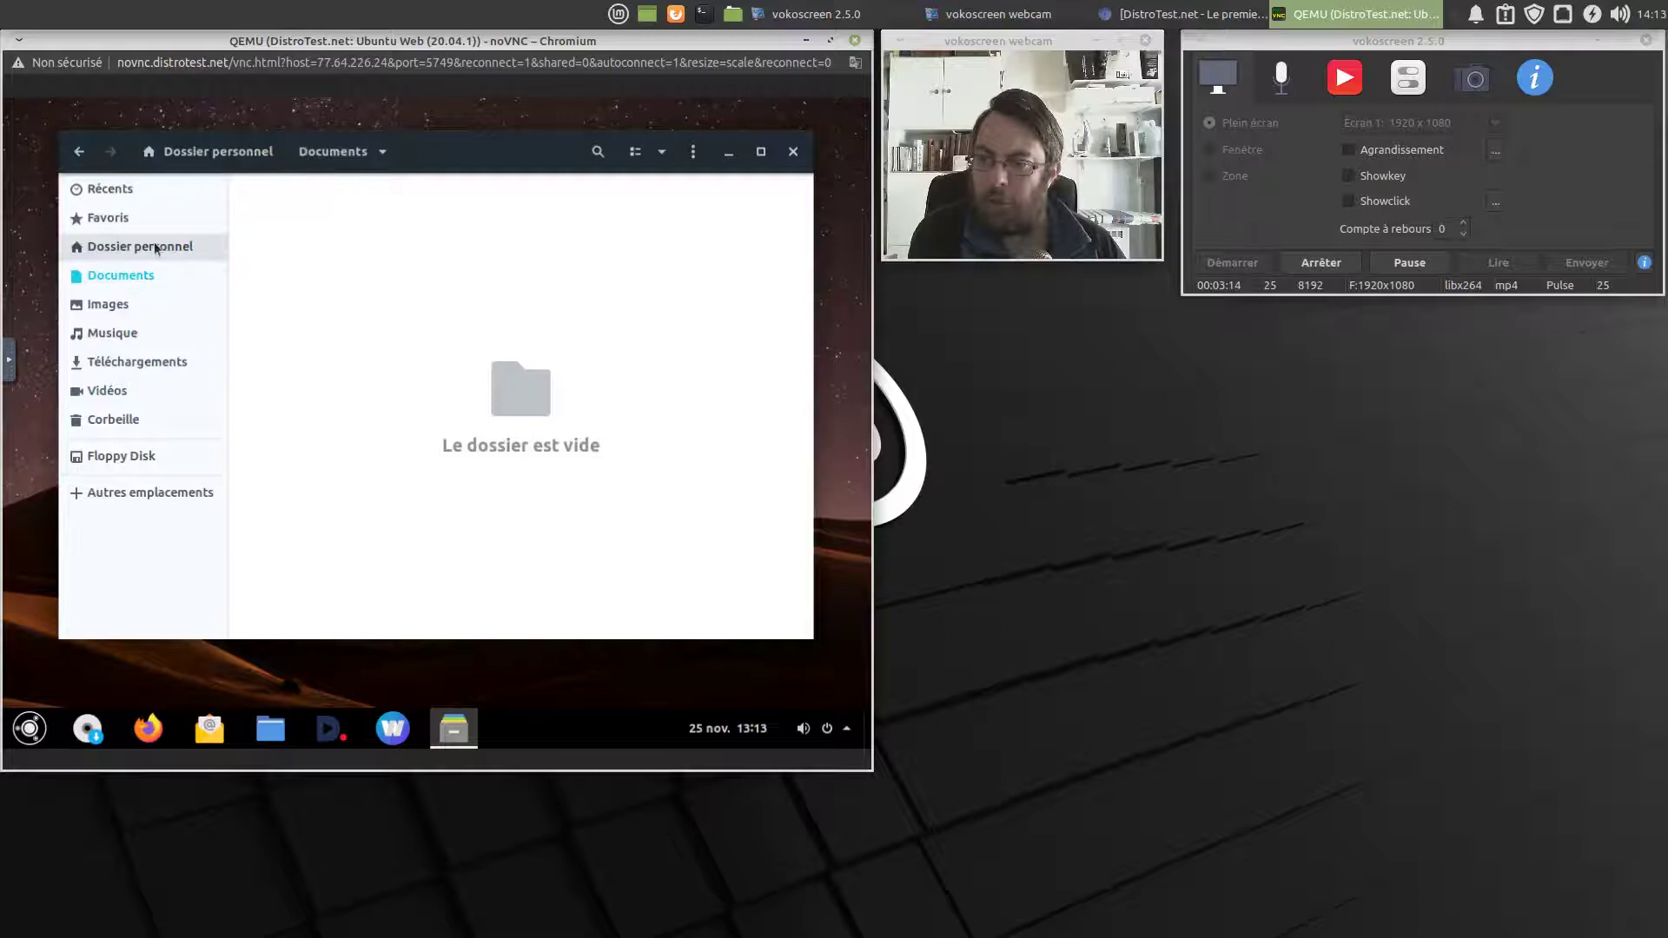
pyautogui.click(155, 247)
pyautogui.click(128, 226)
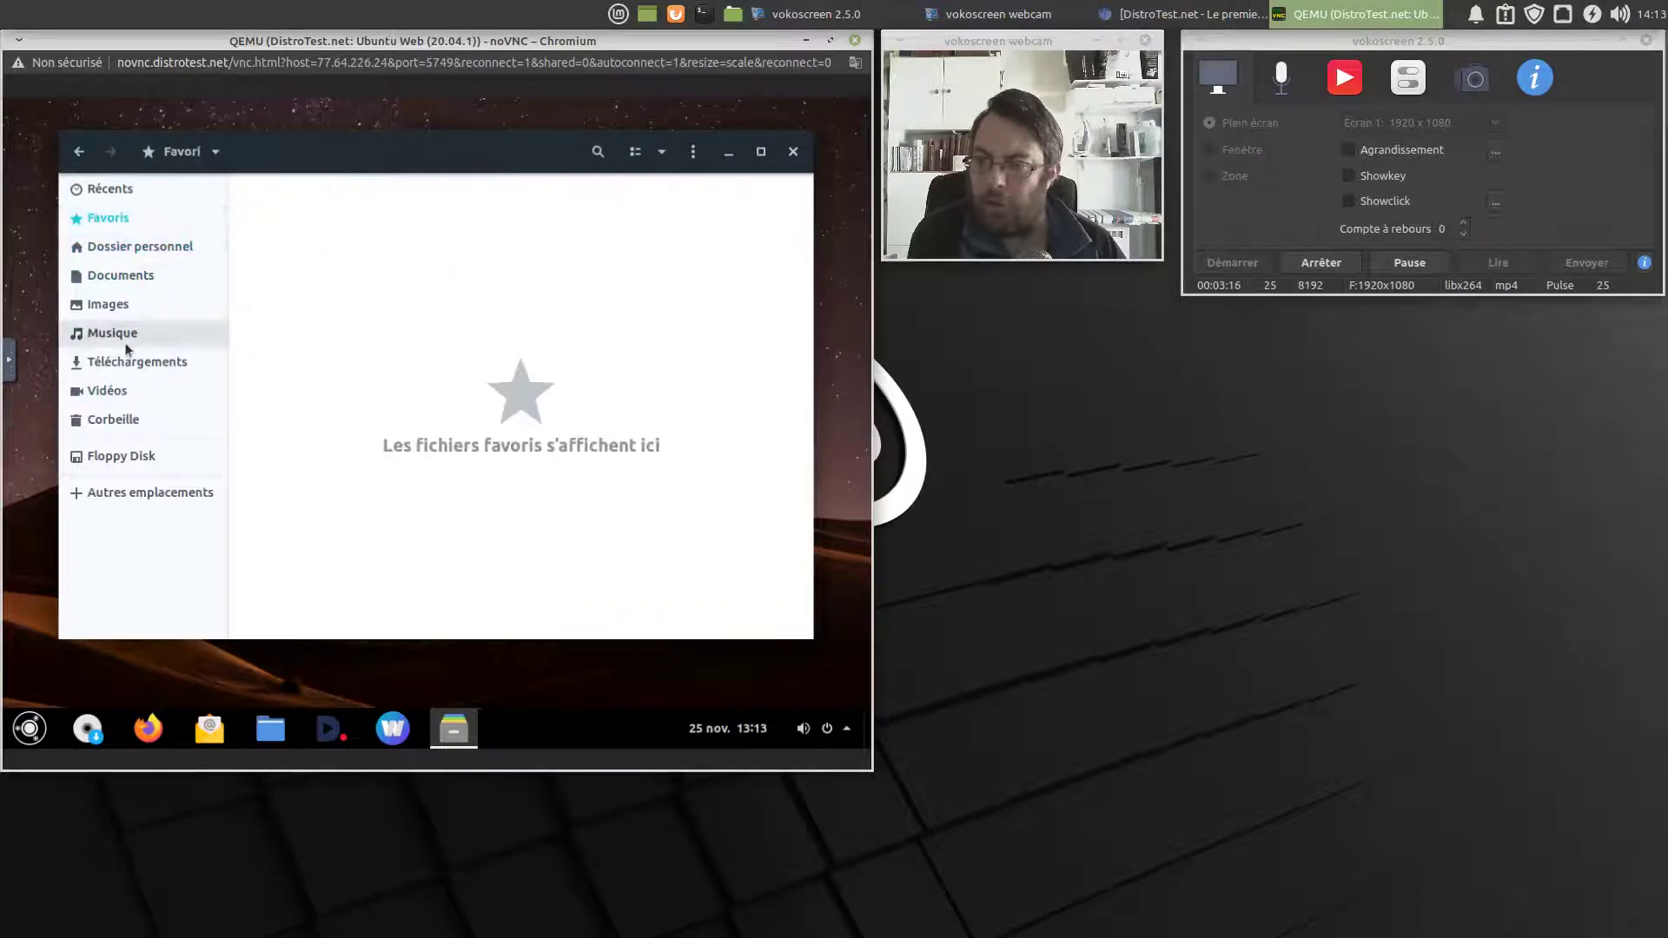
pyautogui.click(125, 316)
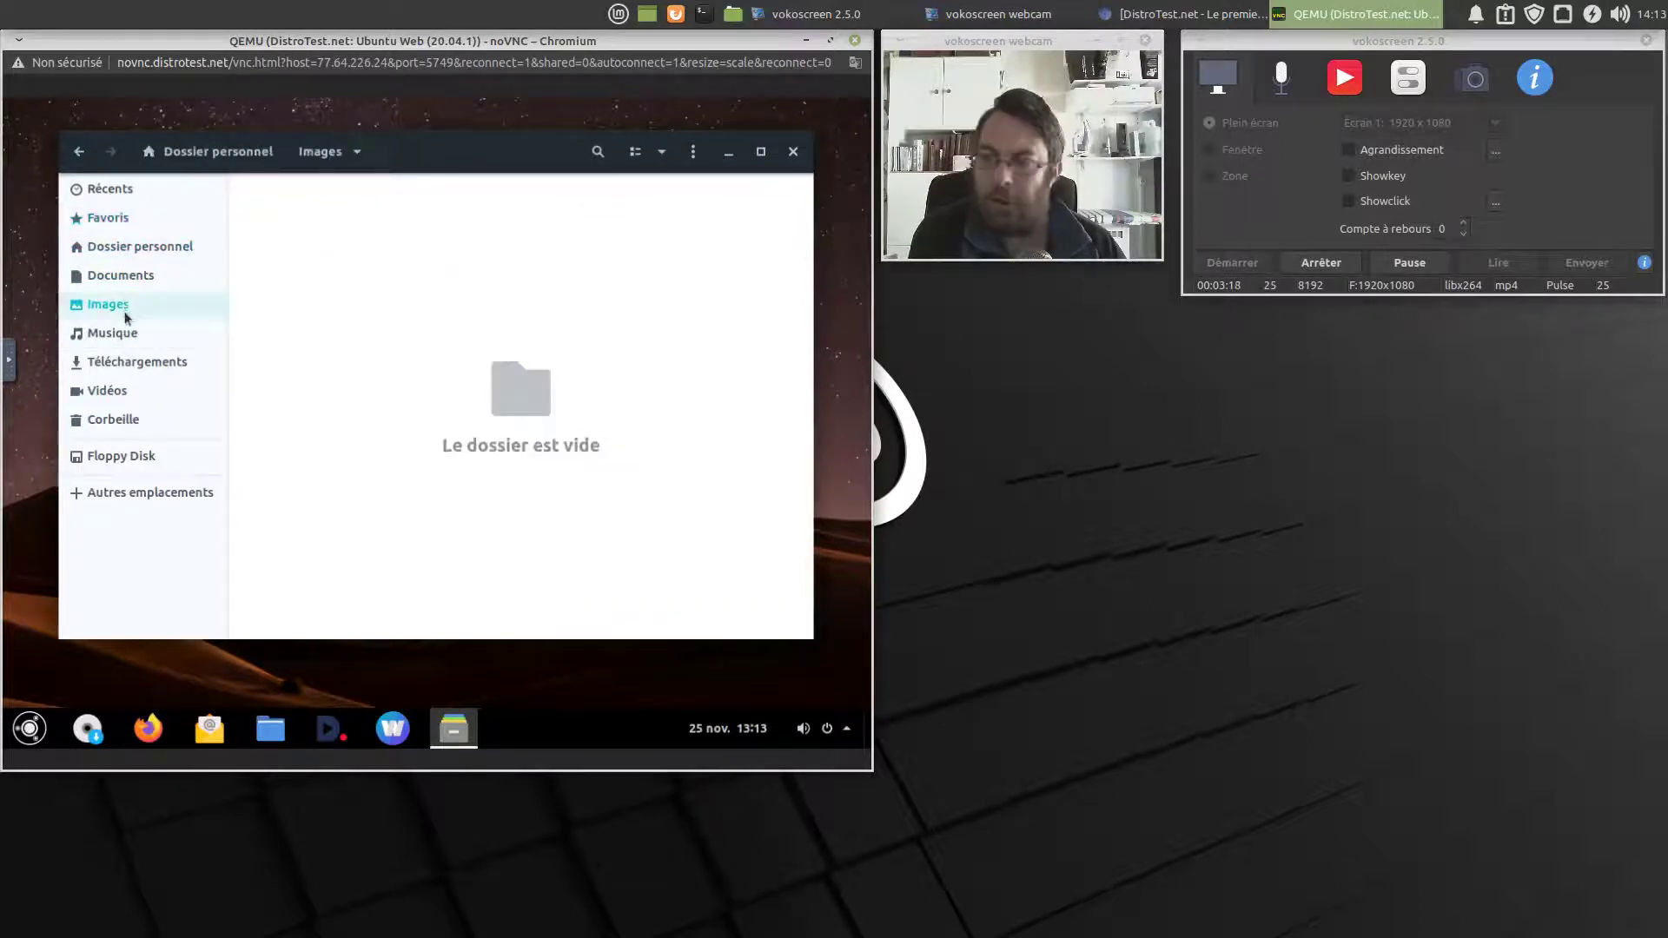
pyautogui.click(125, 365)
pyautogui.click(118, 396)
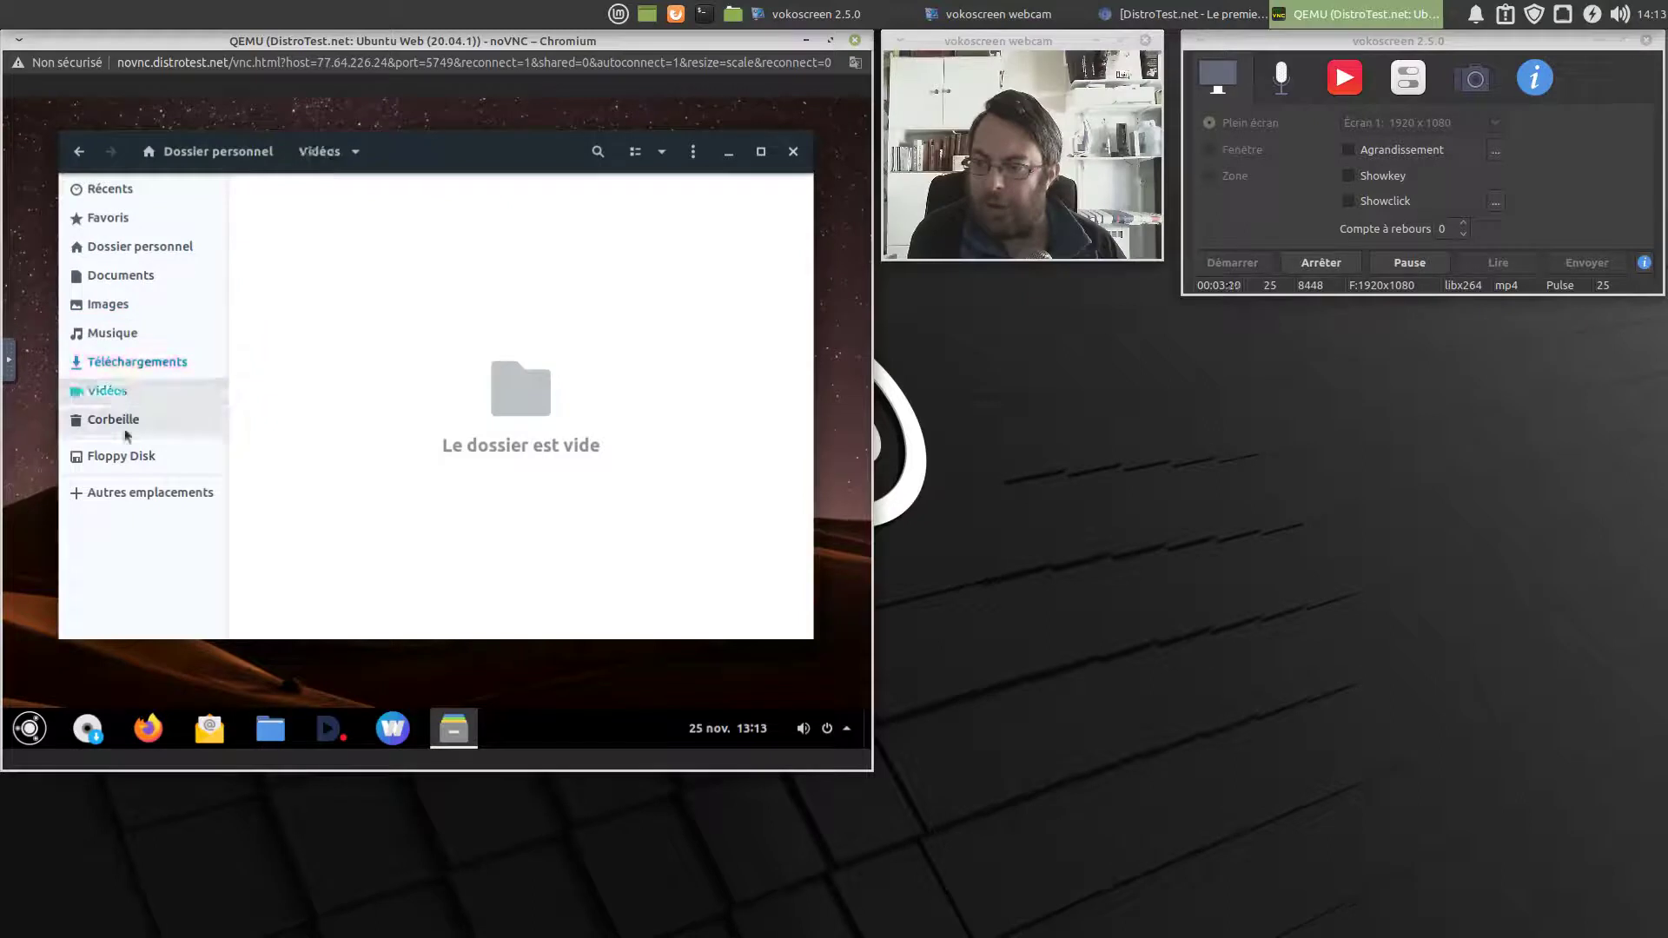
pyautogui.click(127, 423)
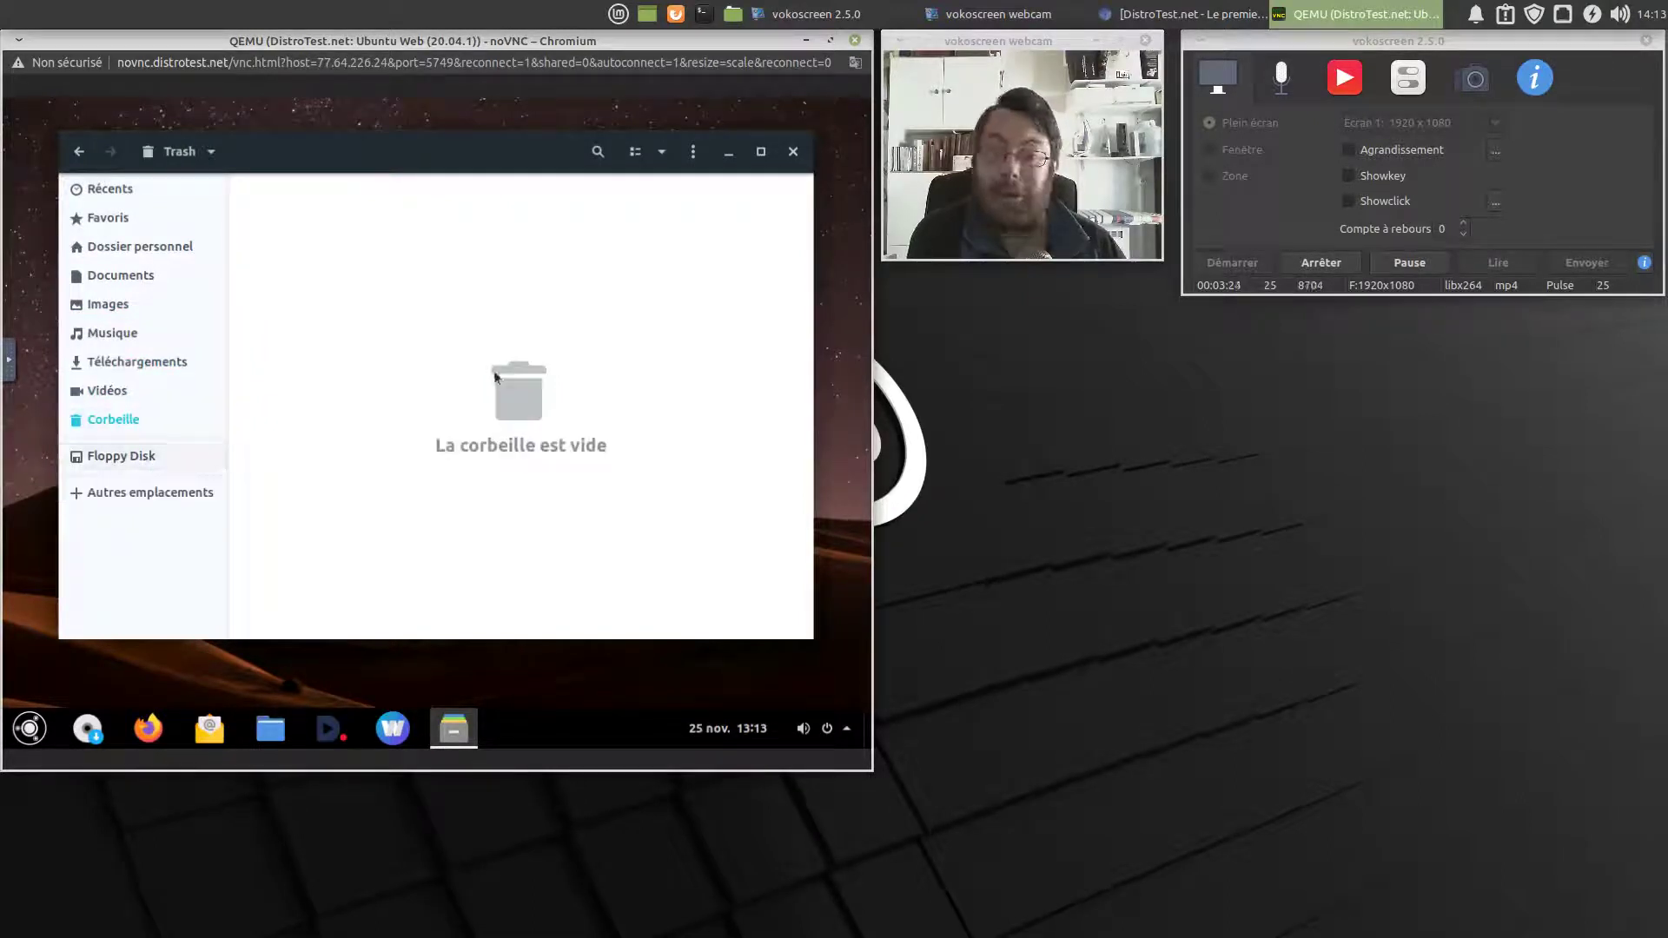
pyautogui.click(792, 150)
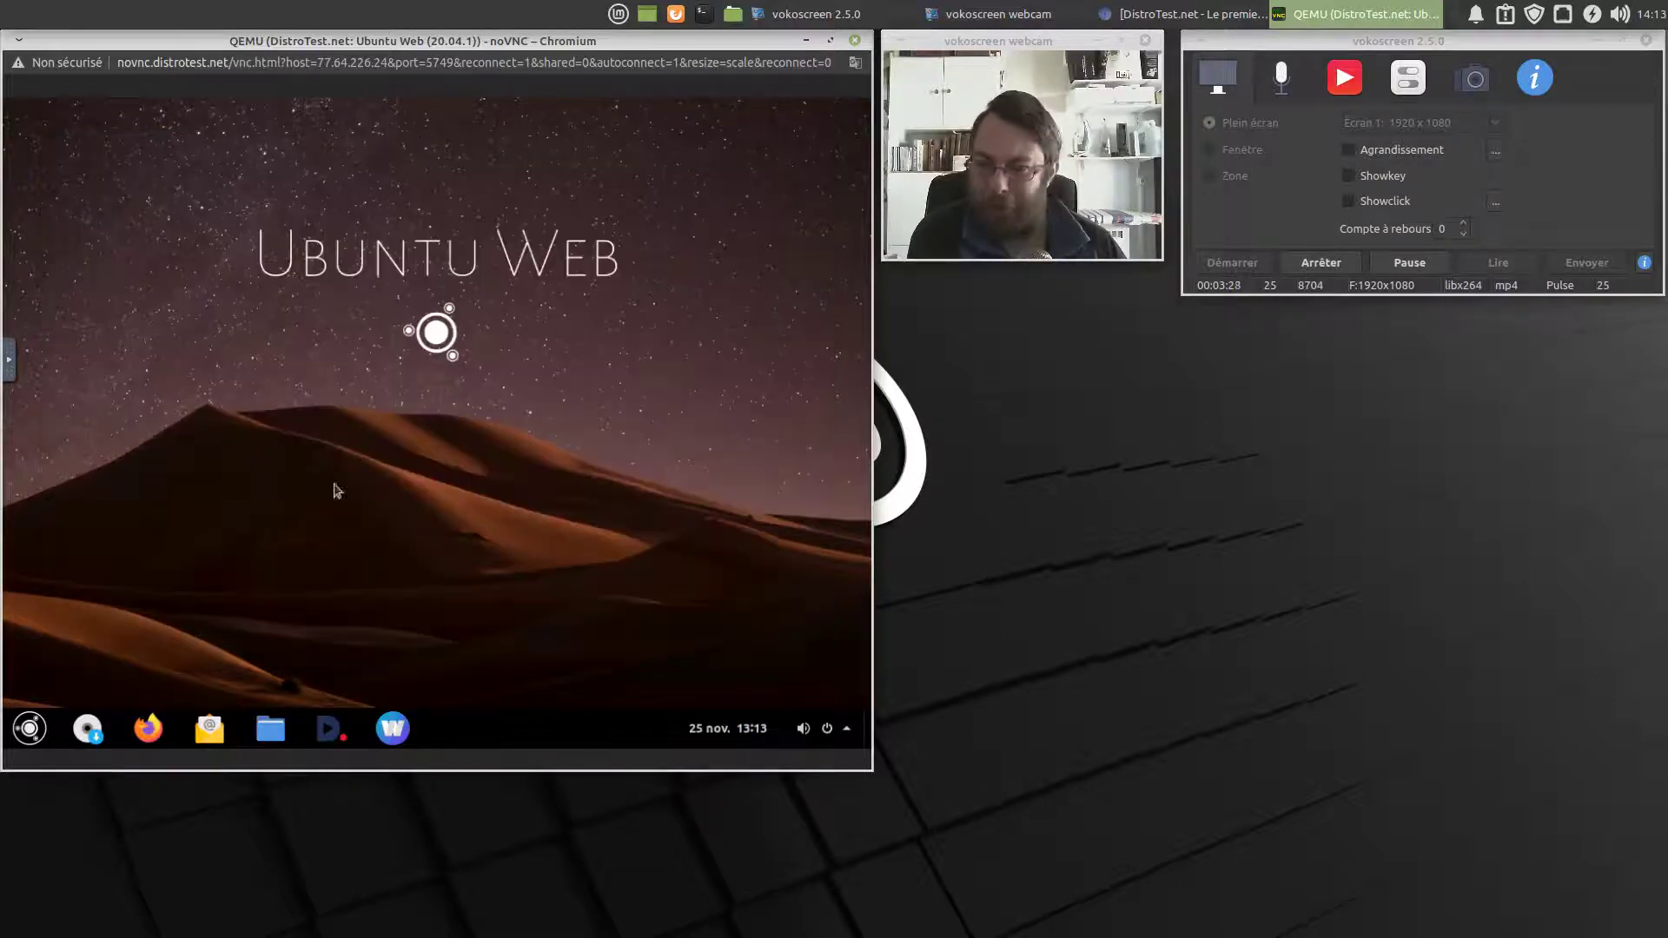
# Open the DTube web app from the application overview, and close its browser window
pyautogui.click(31, 728)
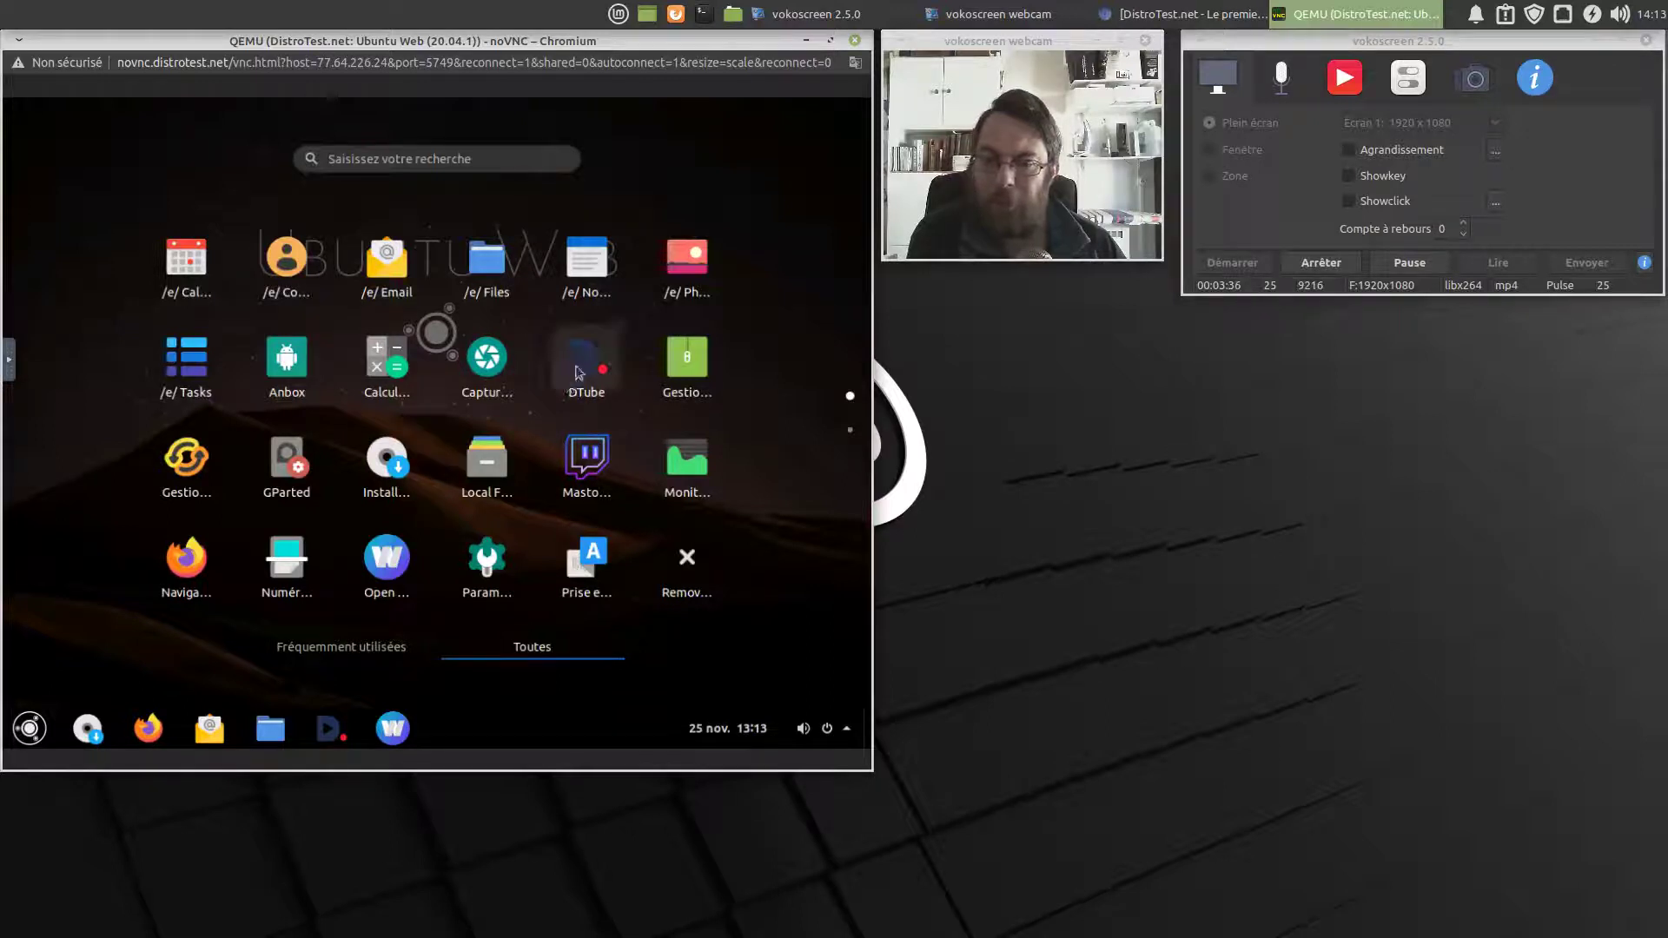
pyautogui.click(590, 372)
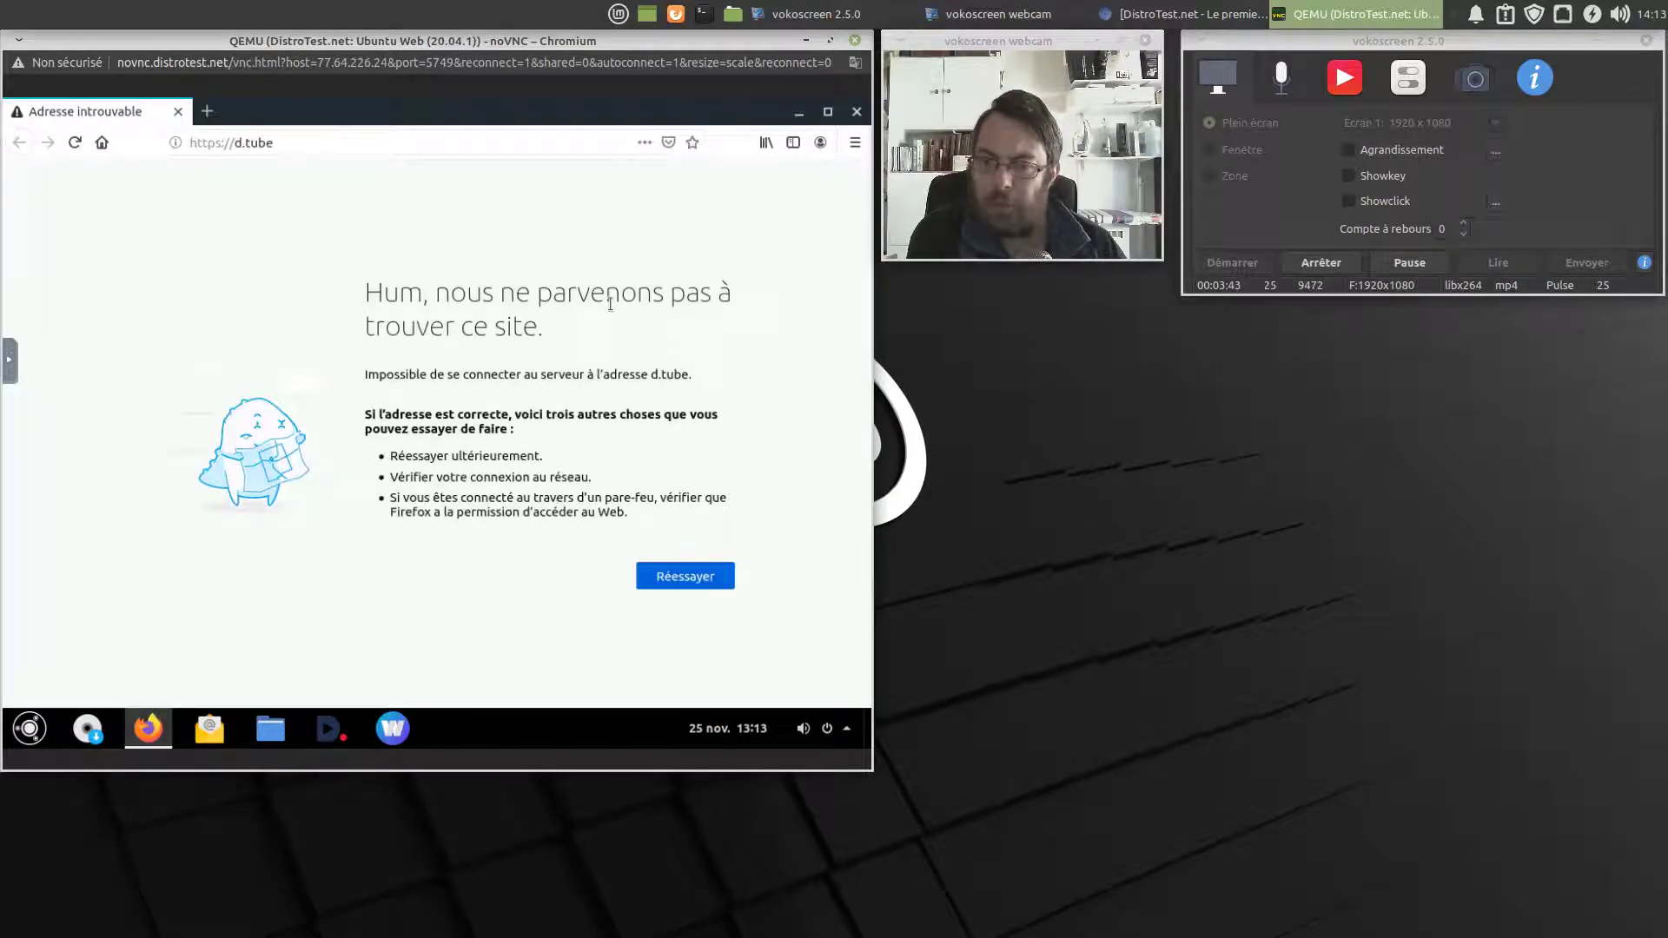
pyautogui.click(852, 114)
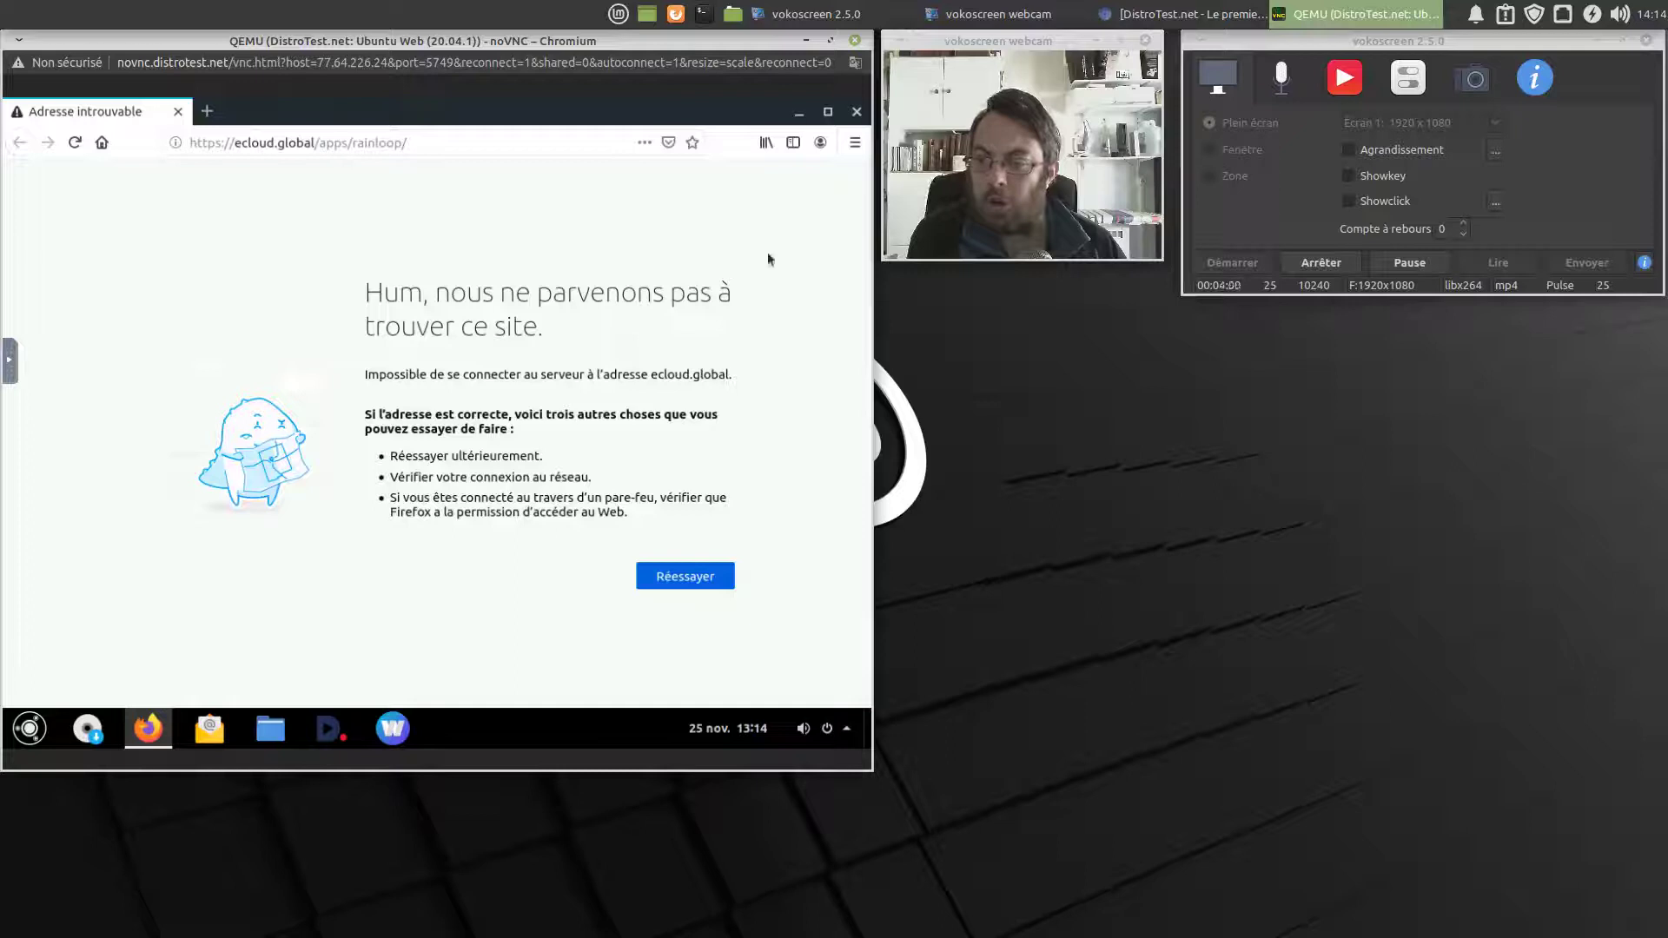
# Close the /e/ Email window, and briefly reopen the /e/ Email web app before closing it again
pyautogui.click(860, 113)
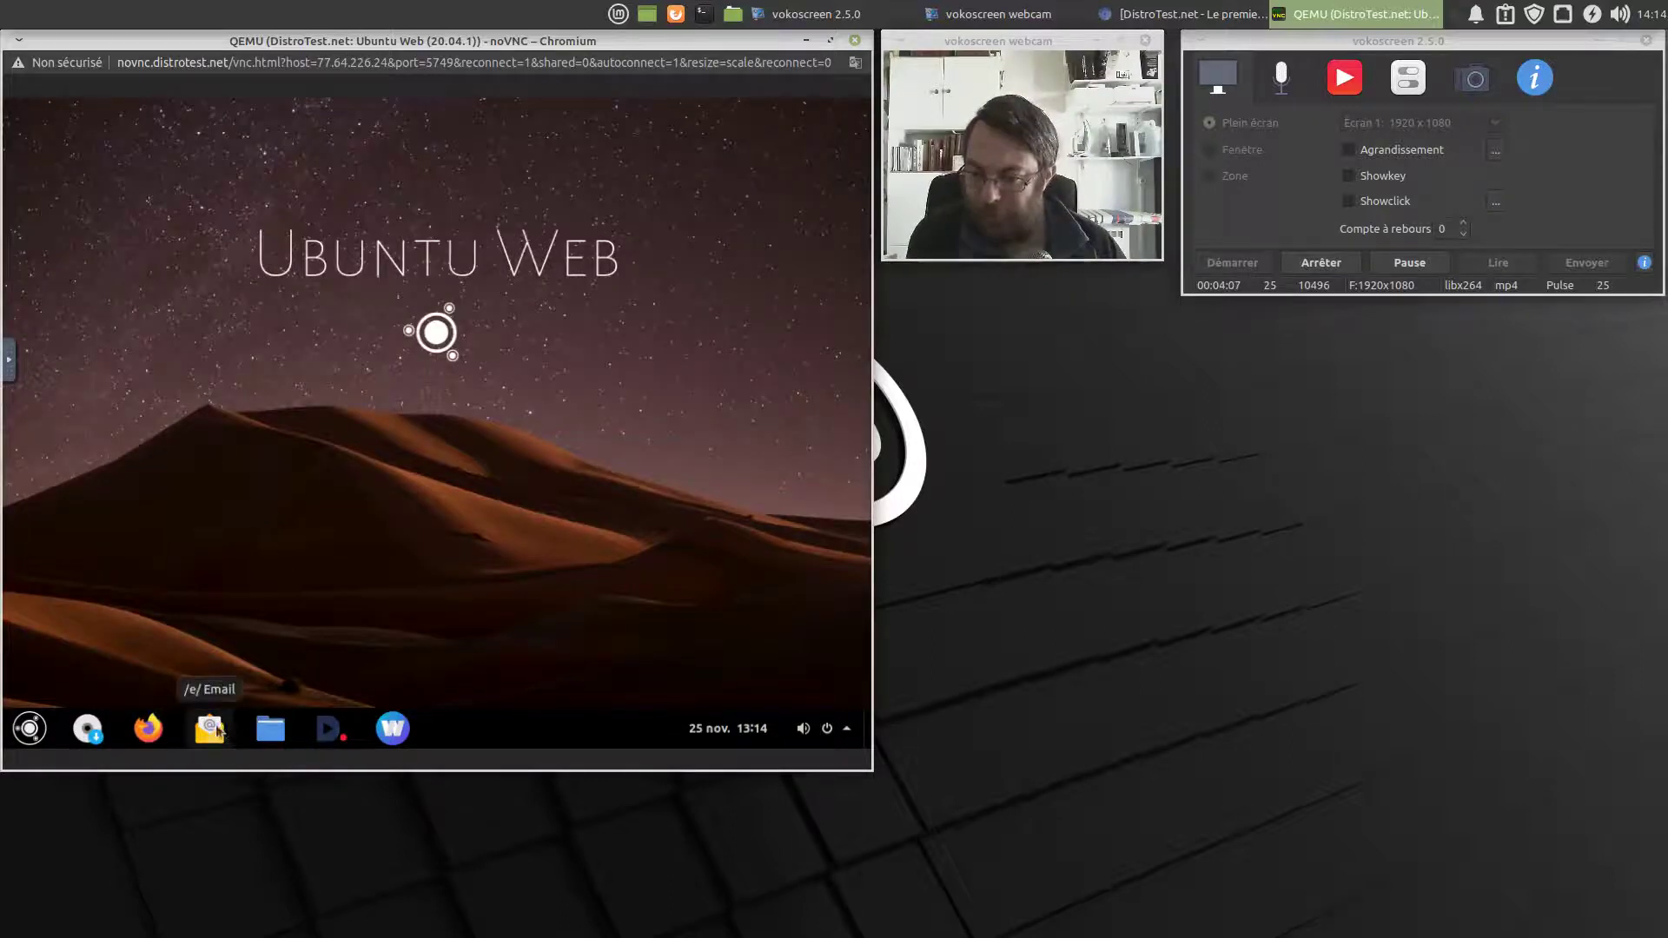
pyautogui.click(208, 734)
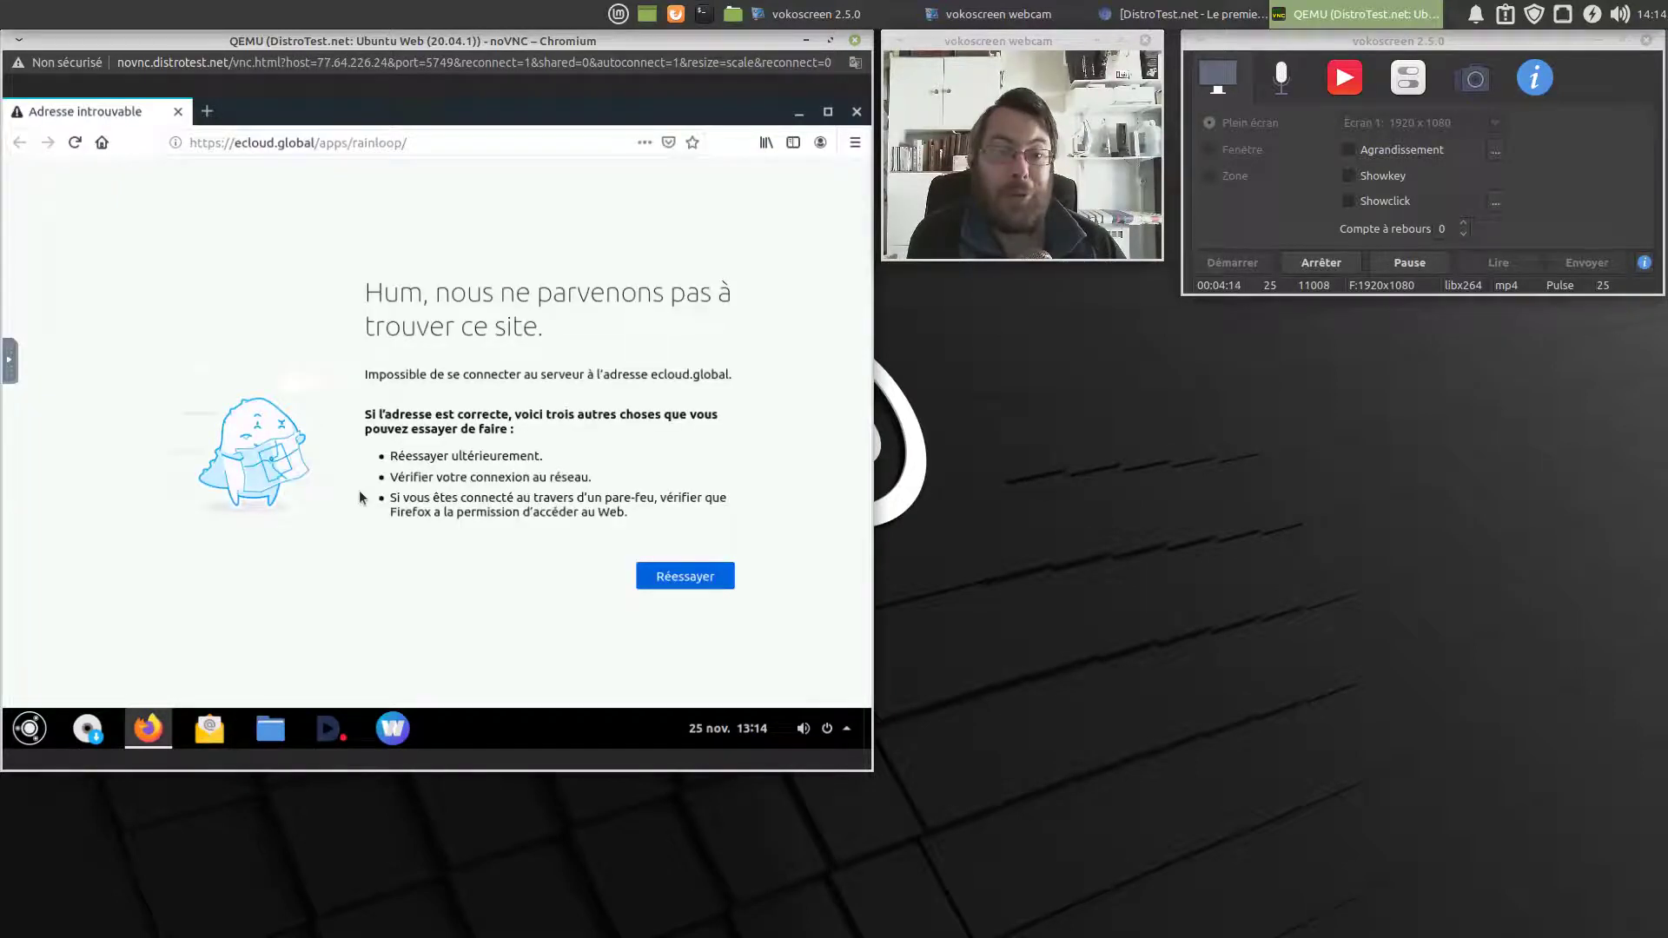
pyautogui.click(865, 116)
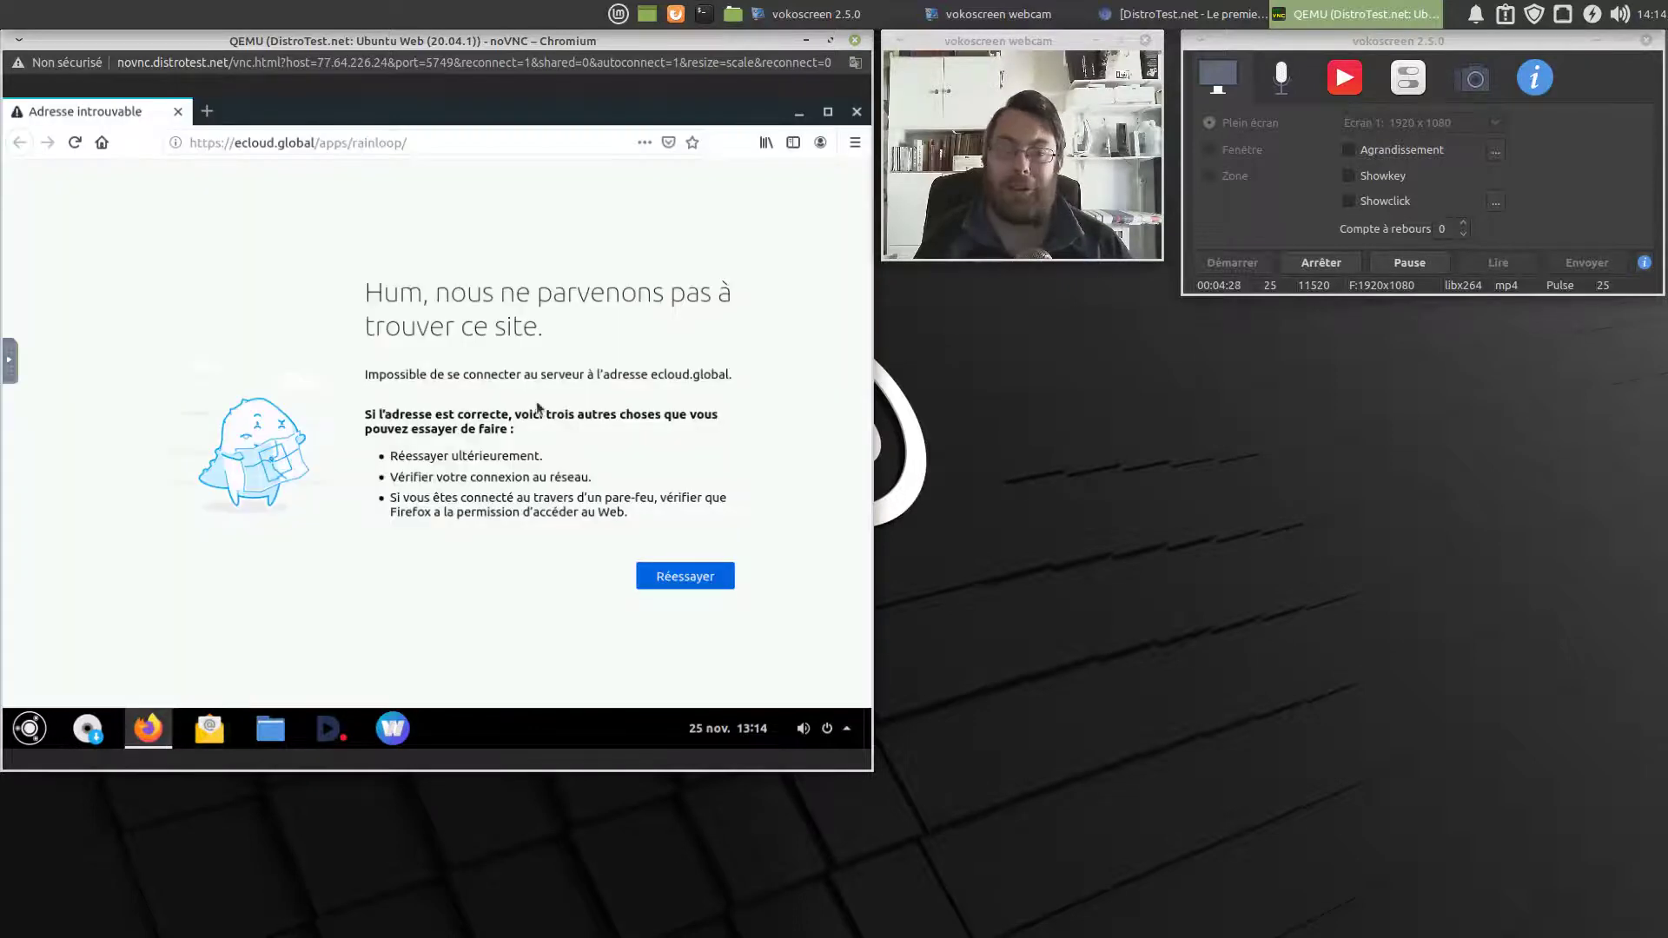
pyautogui.click(856, 111)
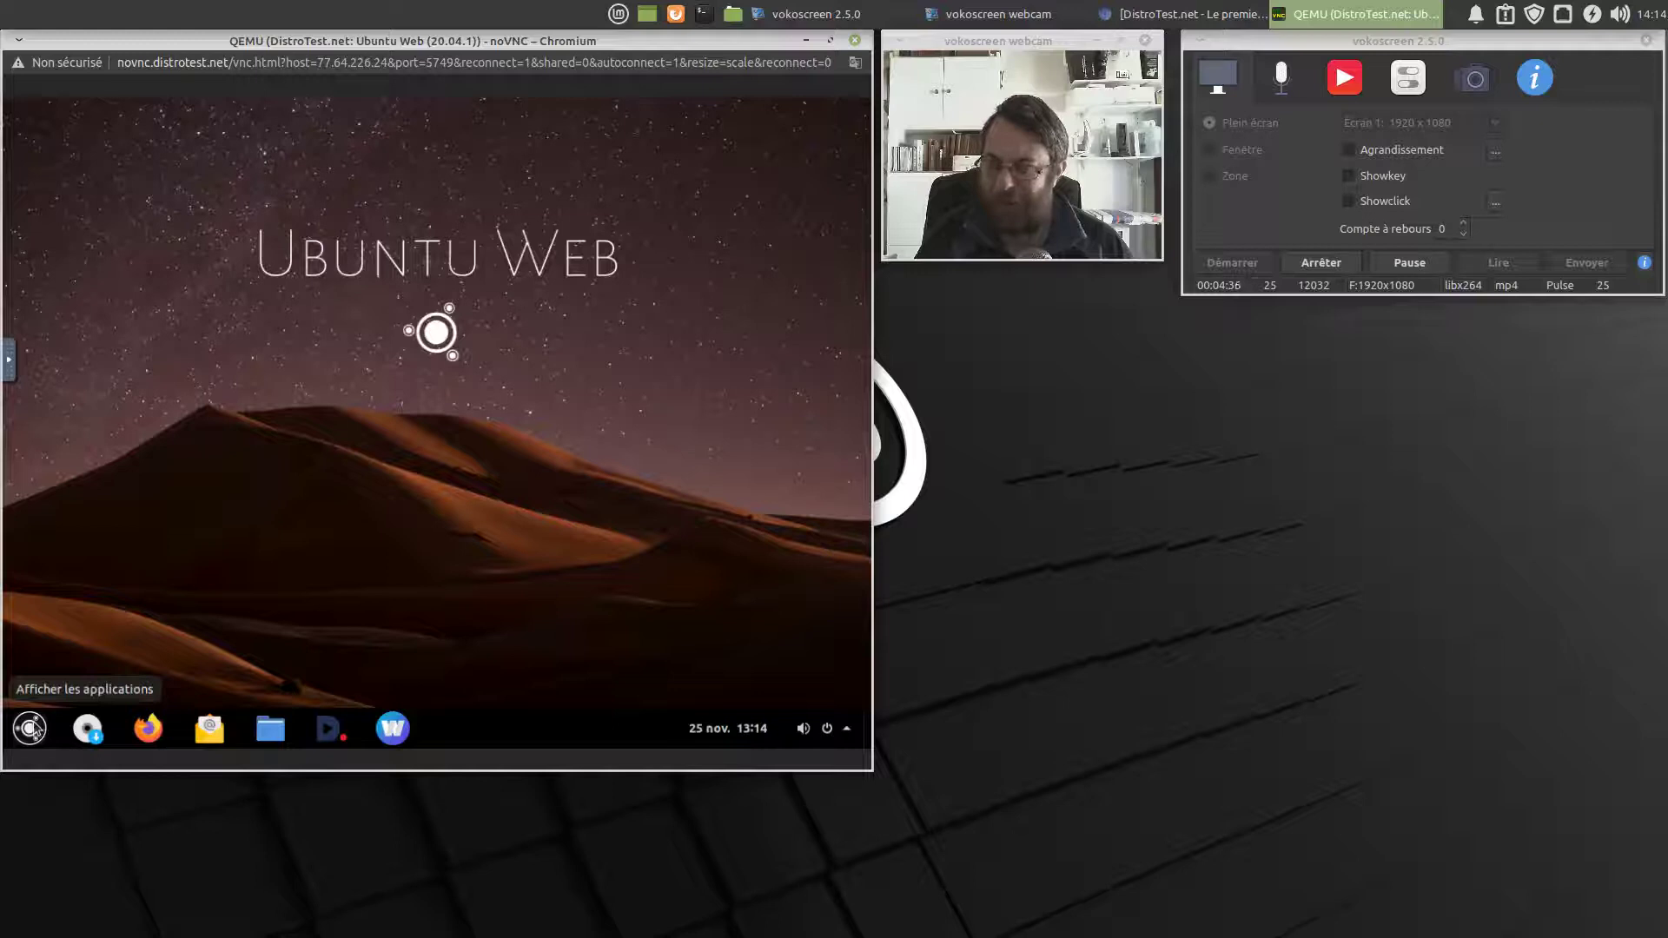
# Open the document scanner (Numériseur de documents), view its About information, and close the application
pyautogui.click(33, 729)
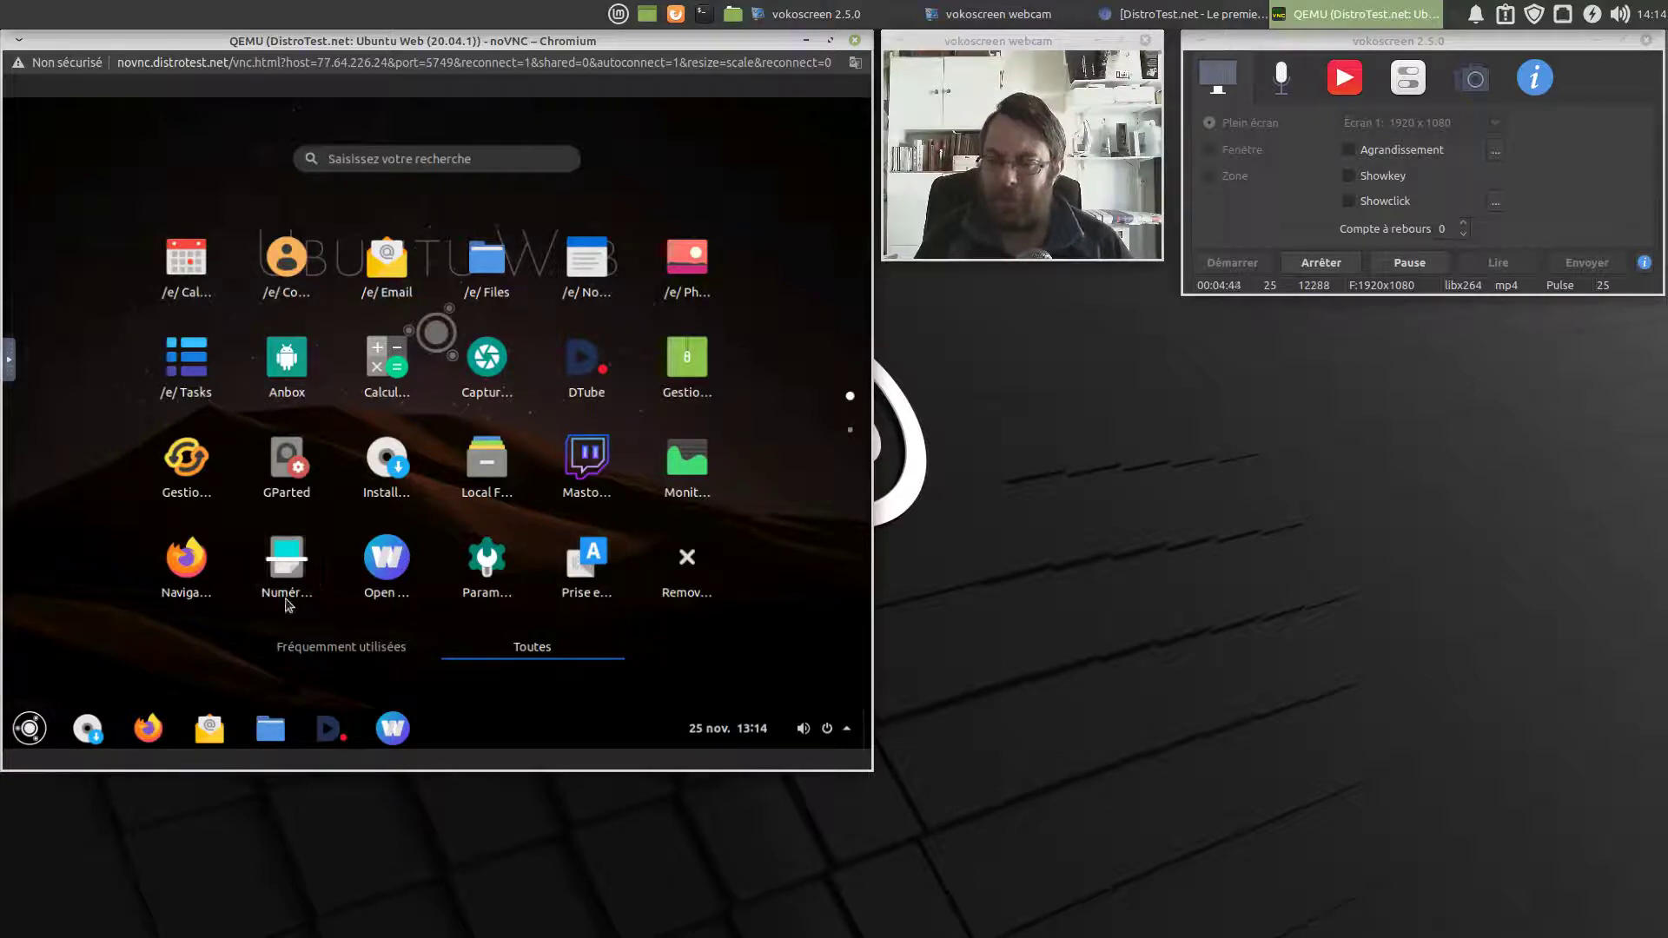
pyautogui.click(298, 557)
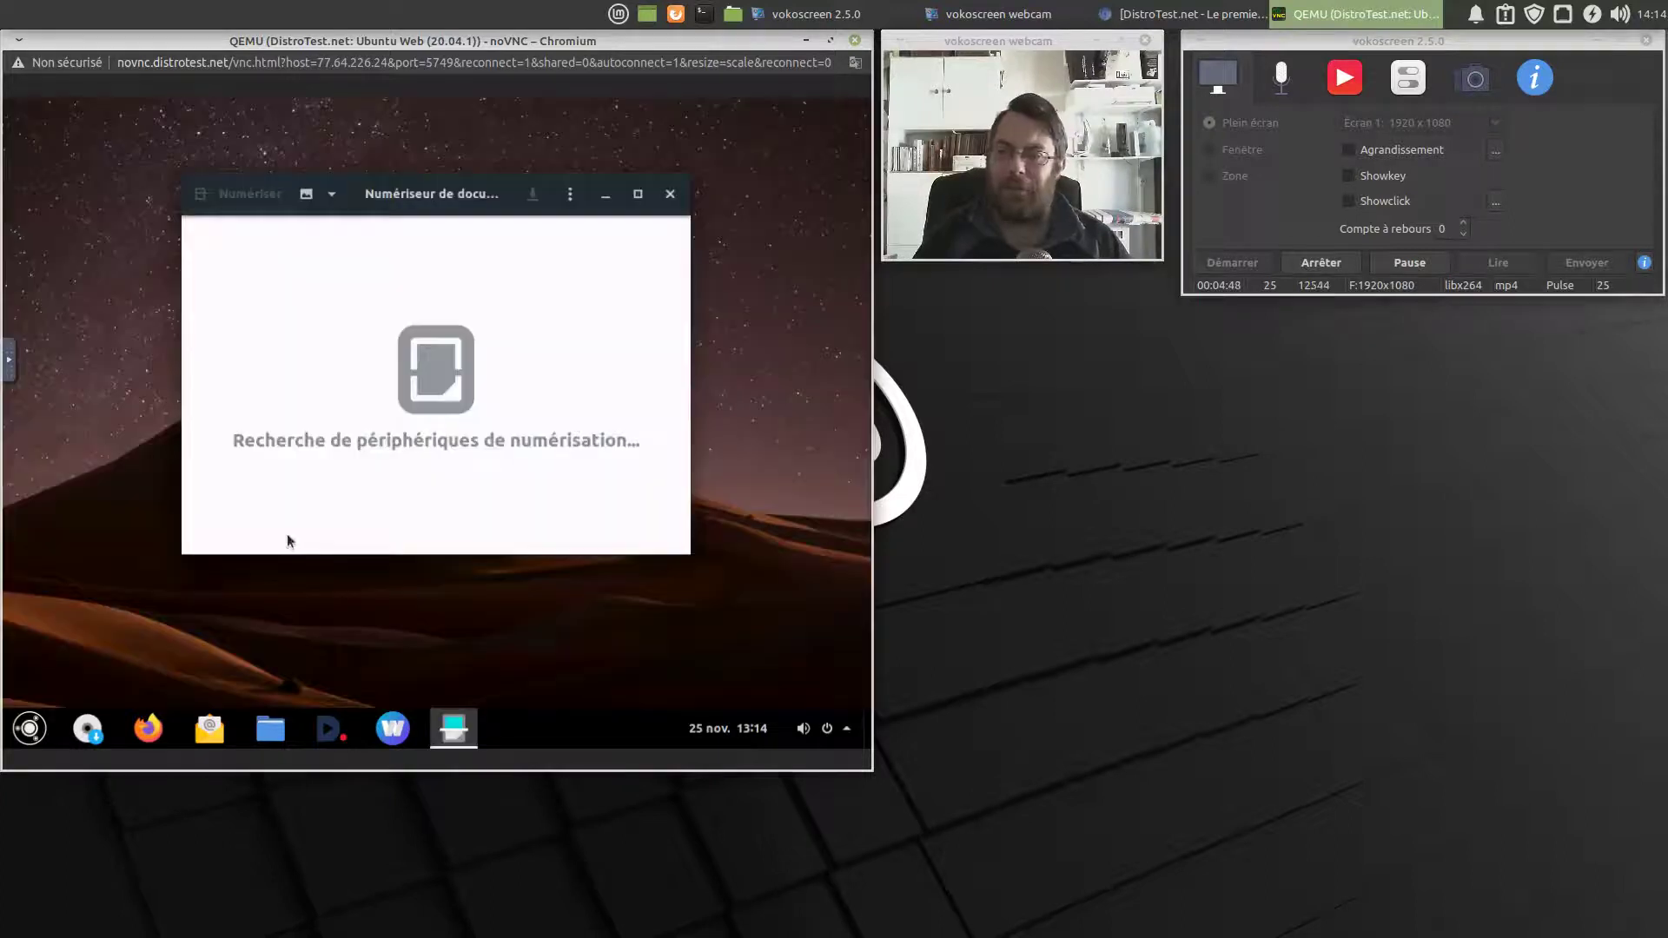
pyautogui.click(570, 194)
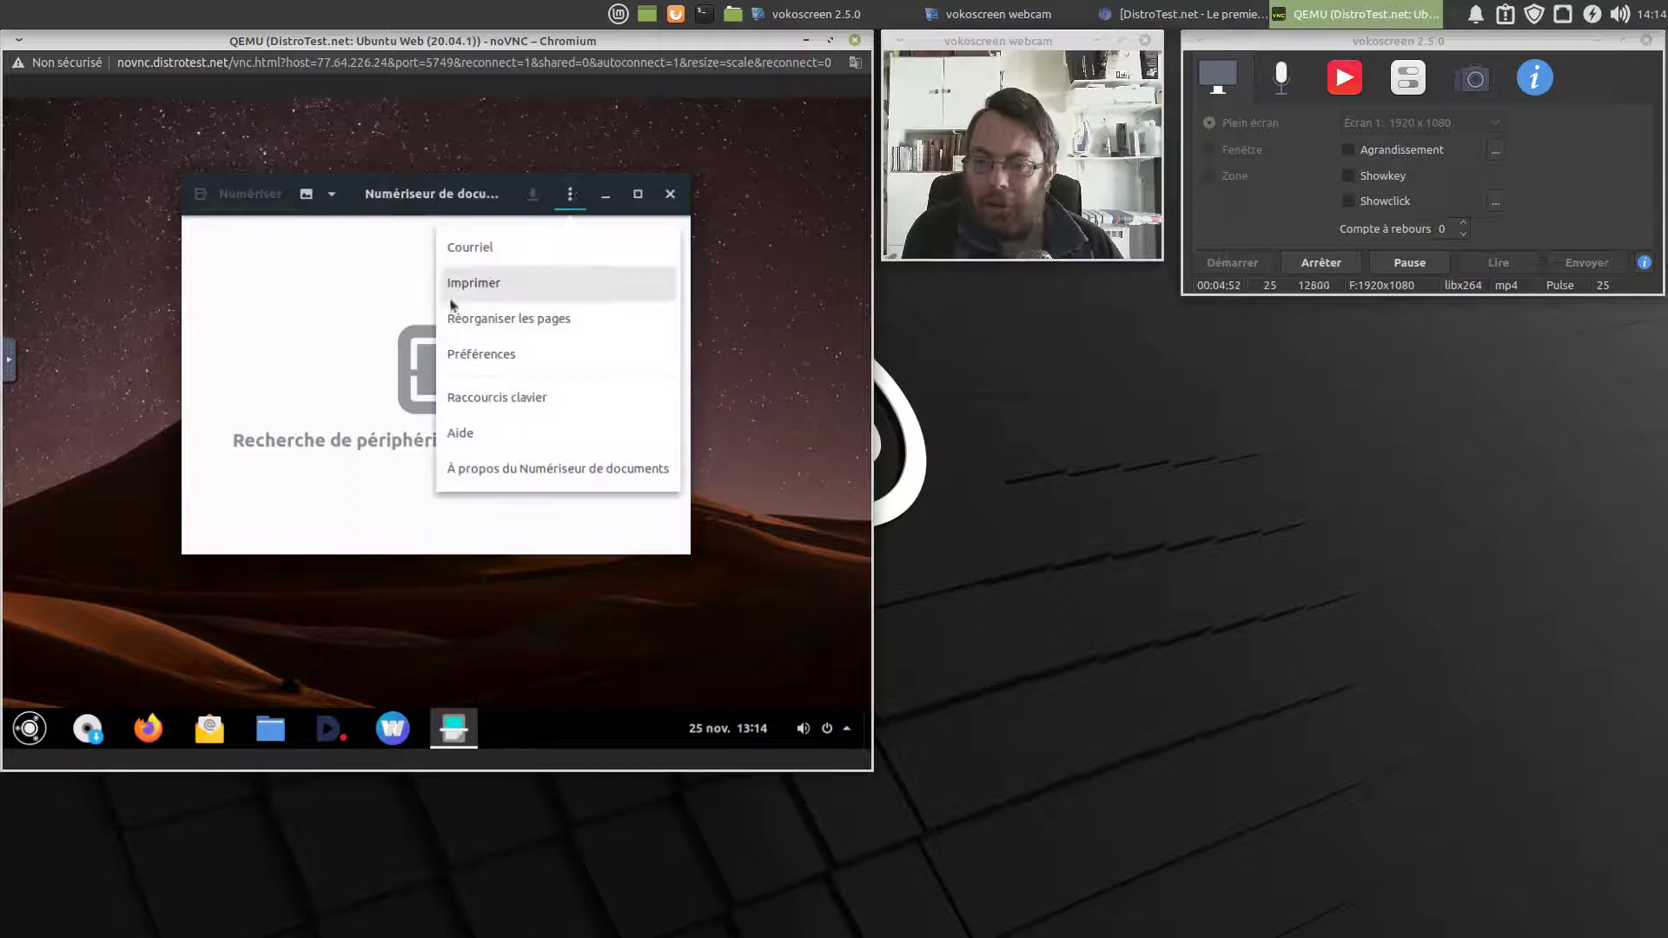
pyautogui.click(538, 464)
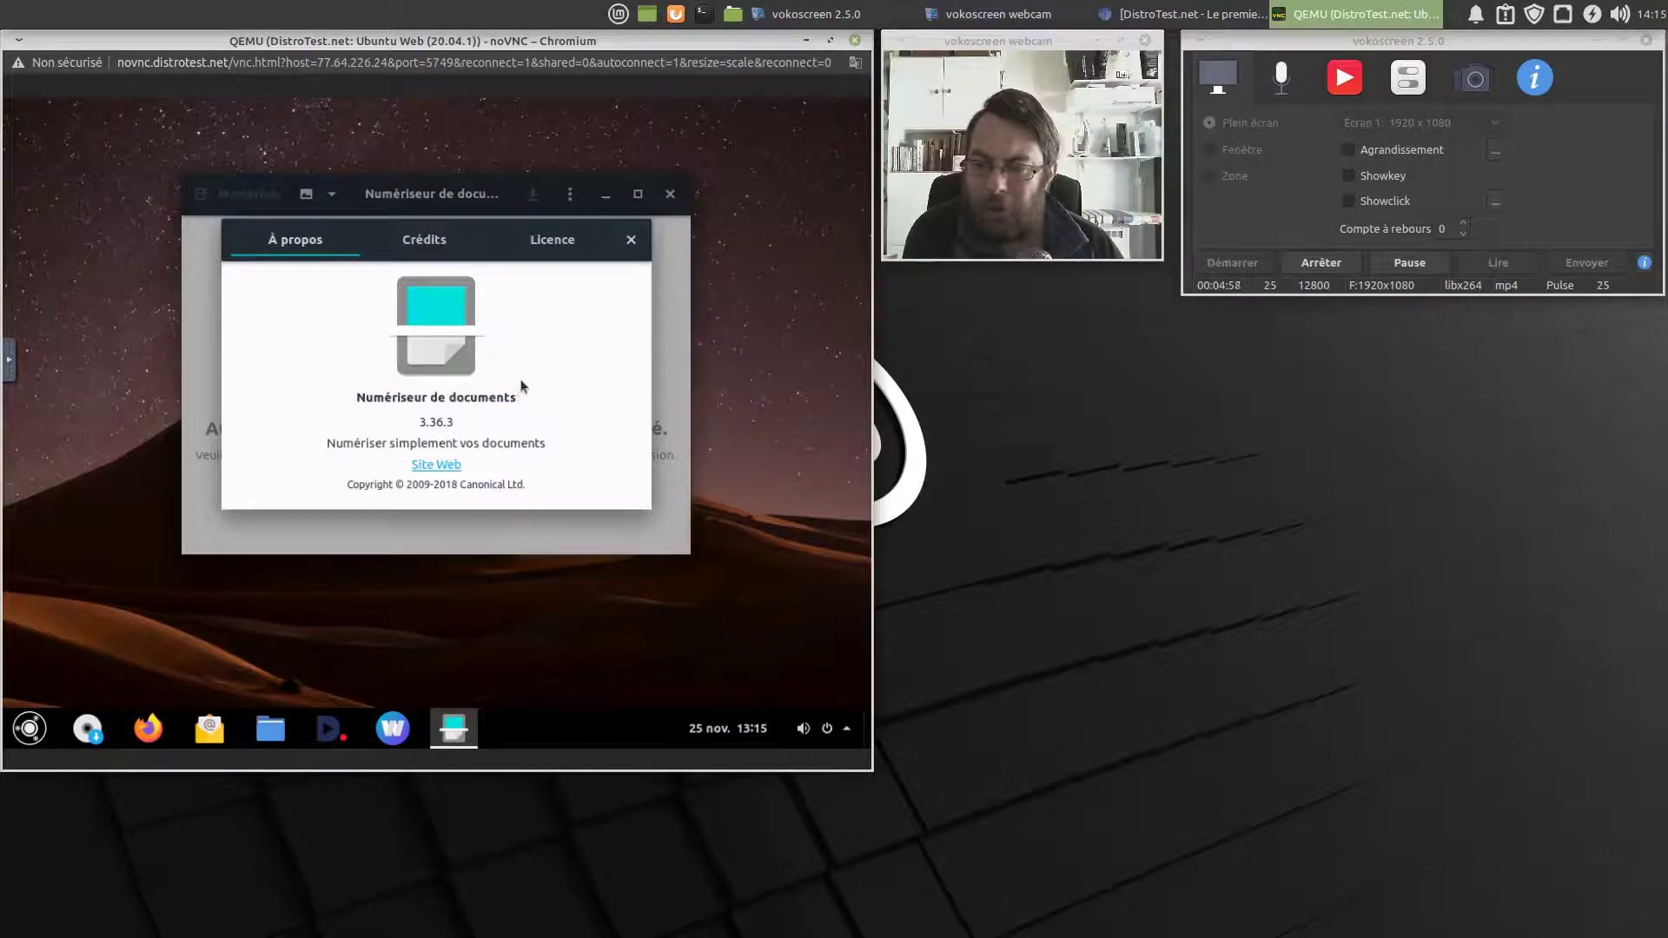
pyautogui.click(629, 243)
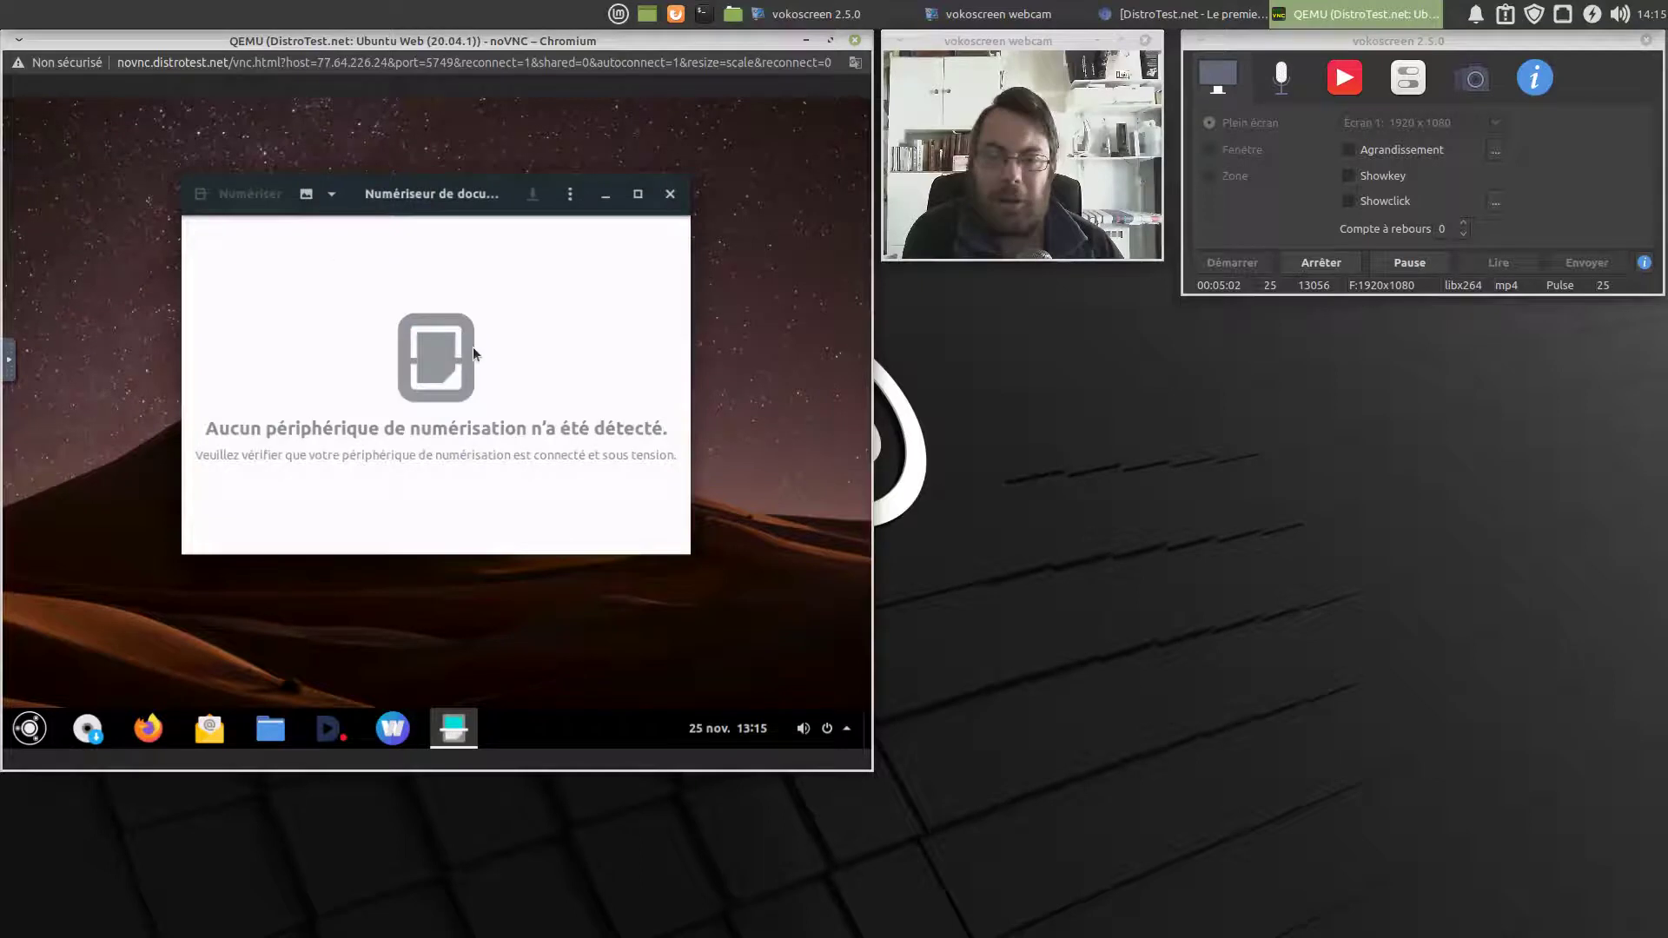
pyautogui.click(668, 193)
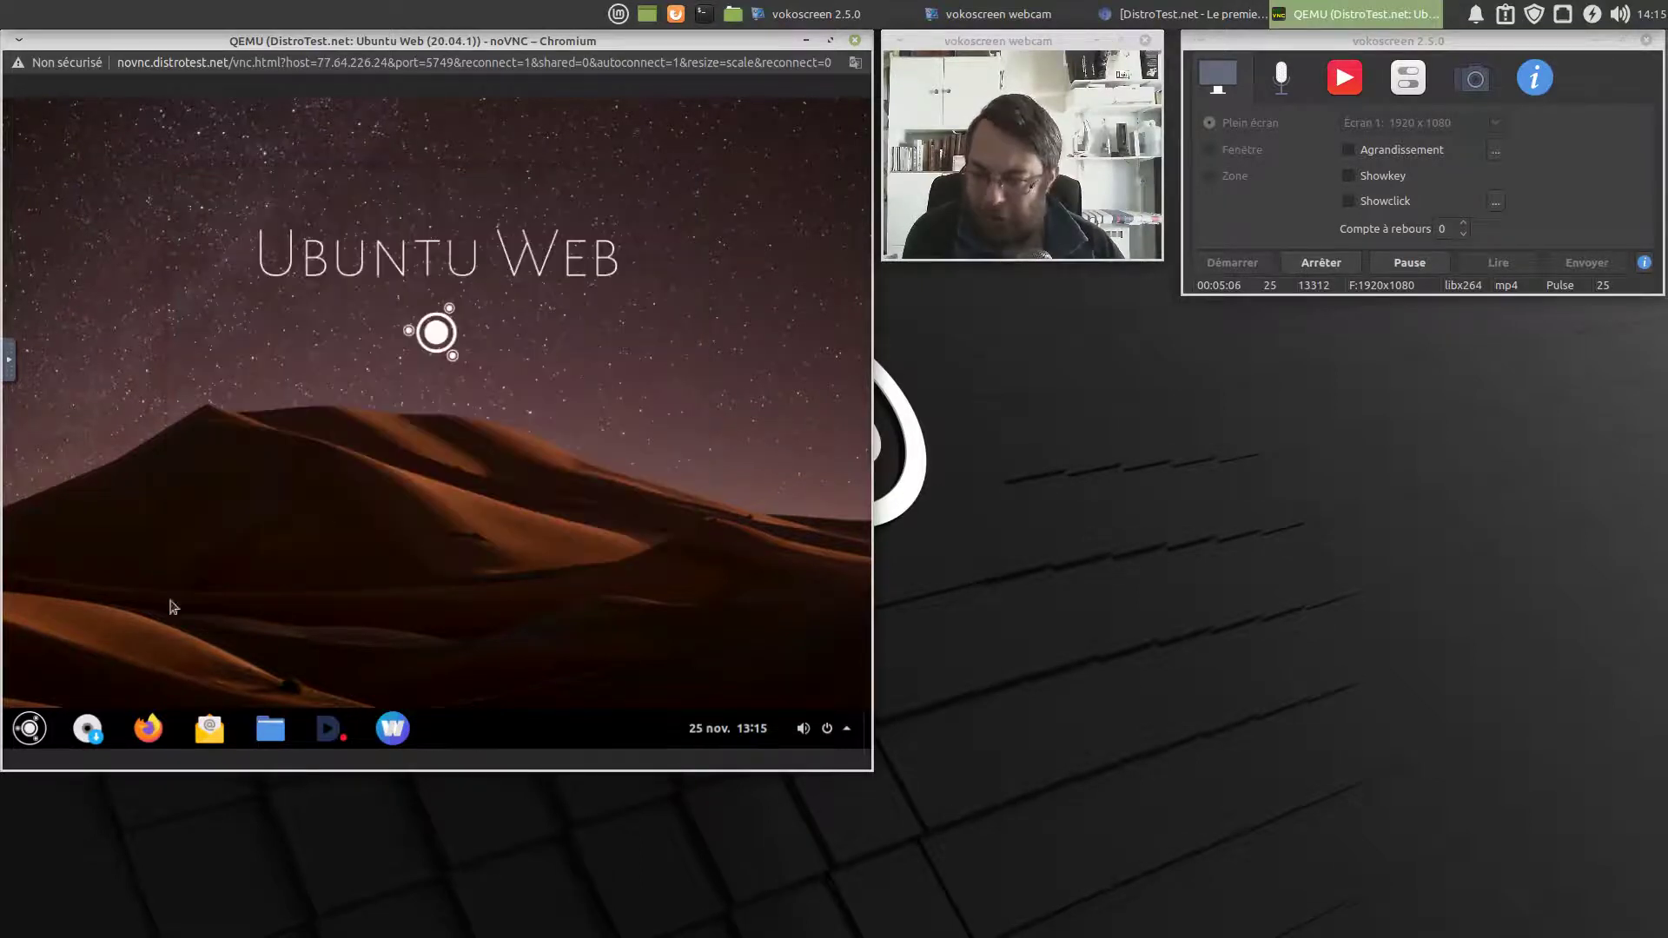
# Open the system monitor, examine the resource usage and file systems, and return to the process list
pyautogui.click(31, 730)
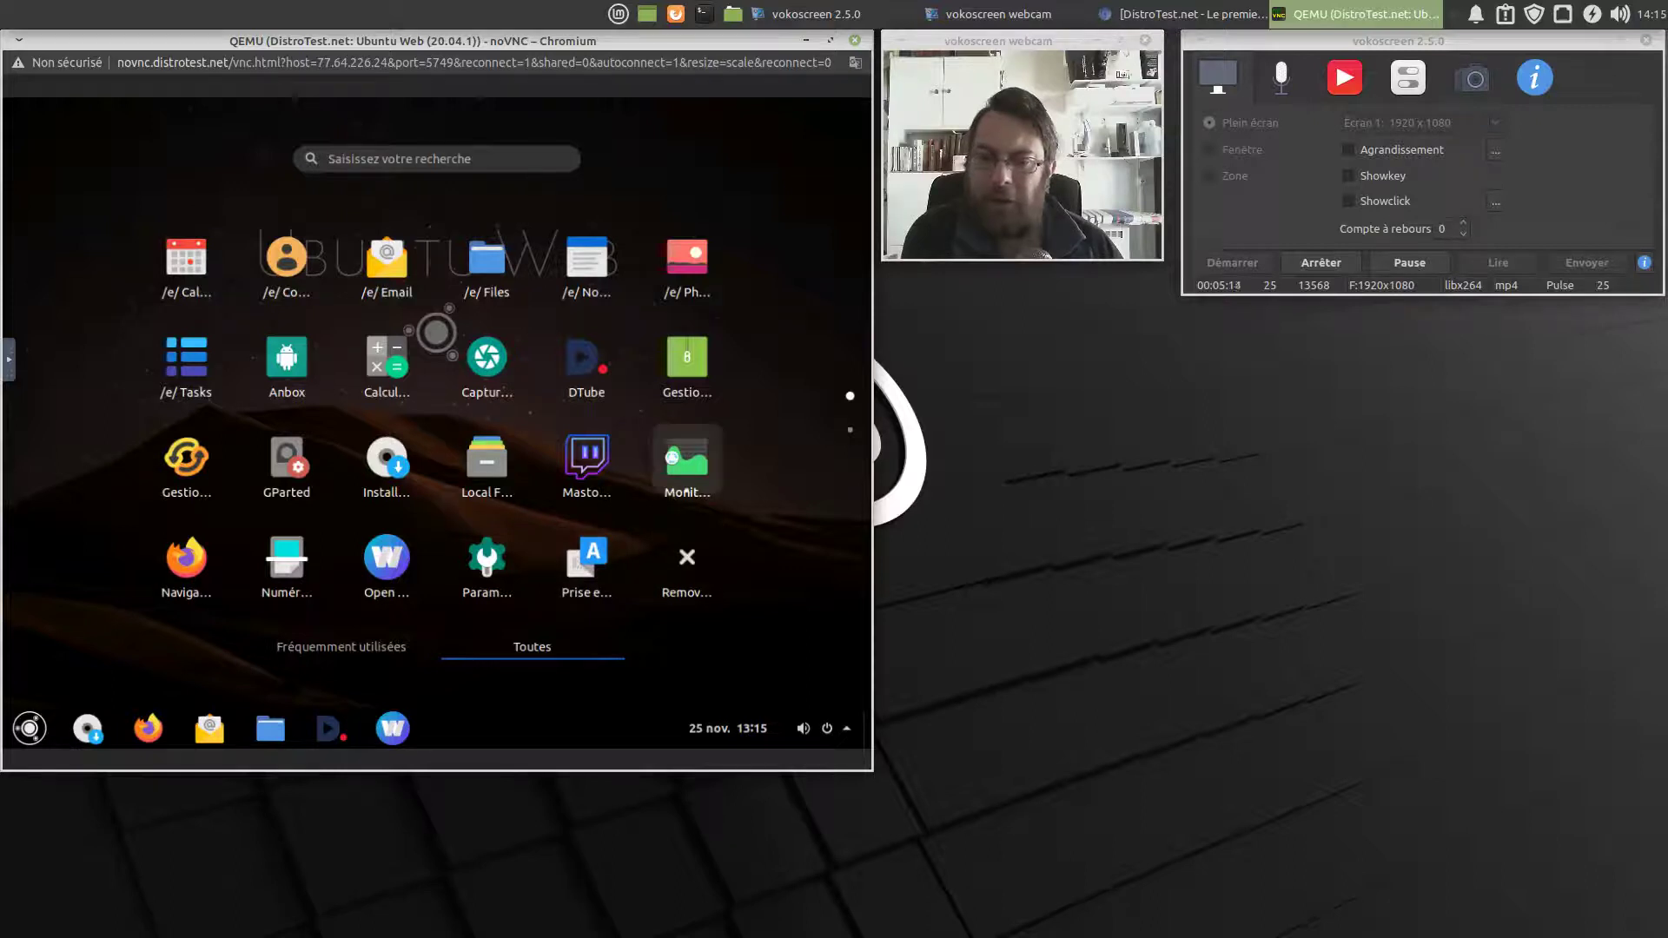
pyautogui.click(686, 486)
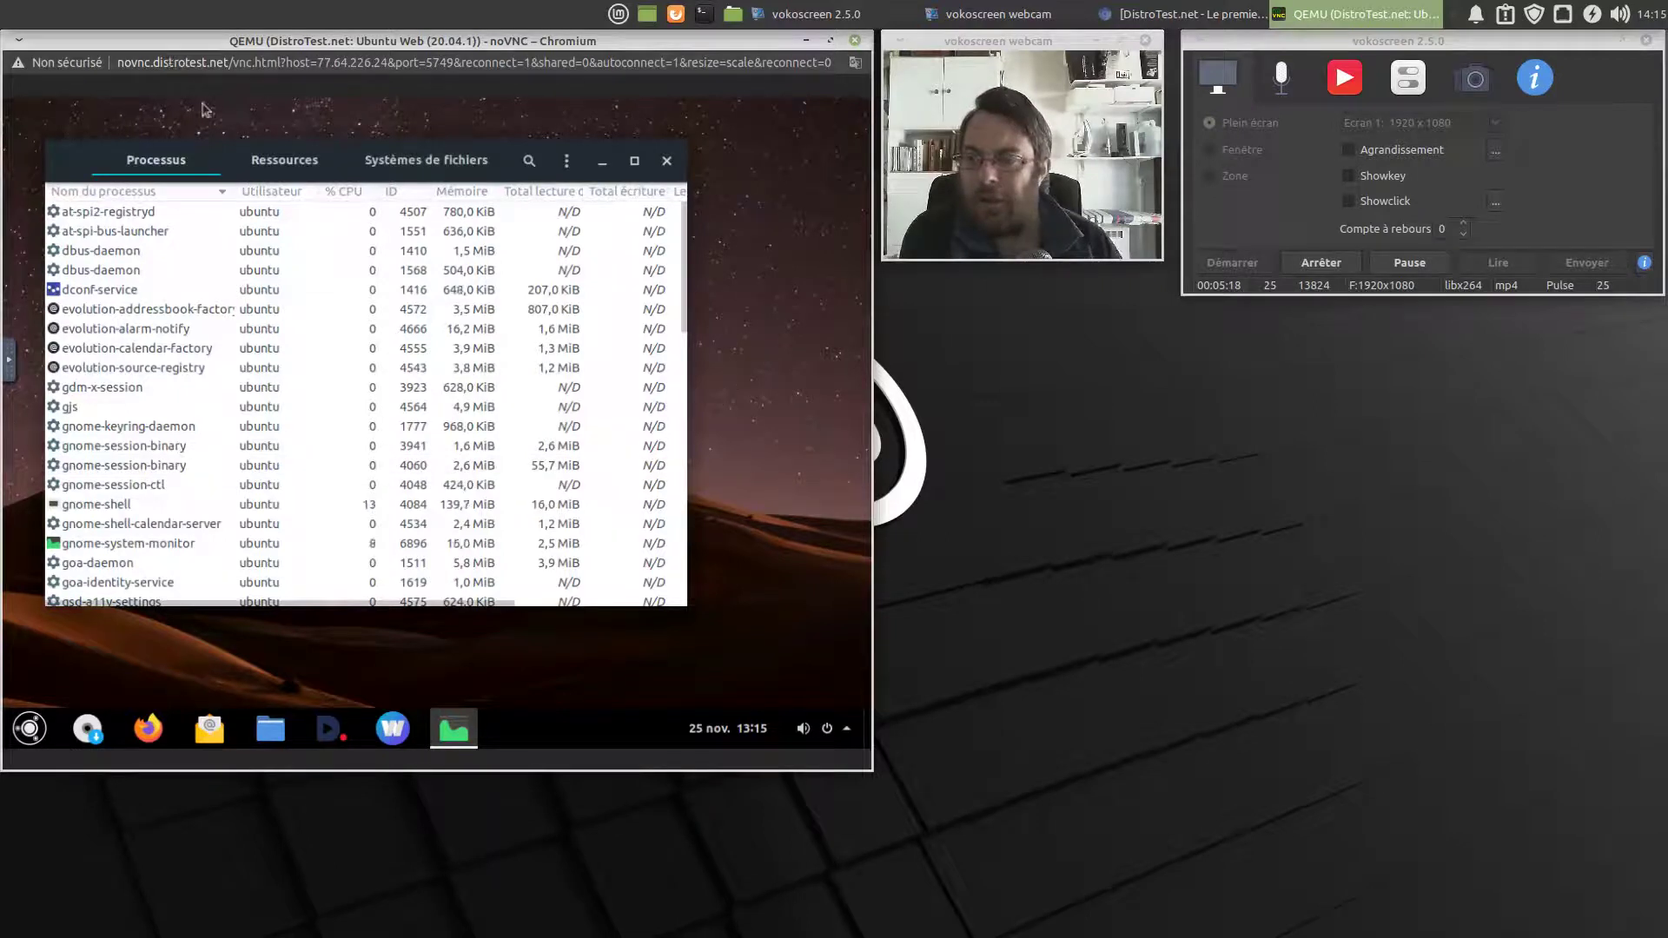
pyautogui.click(281, 162)
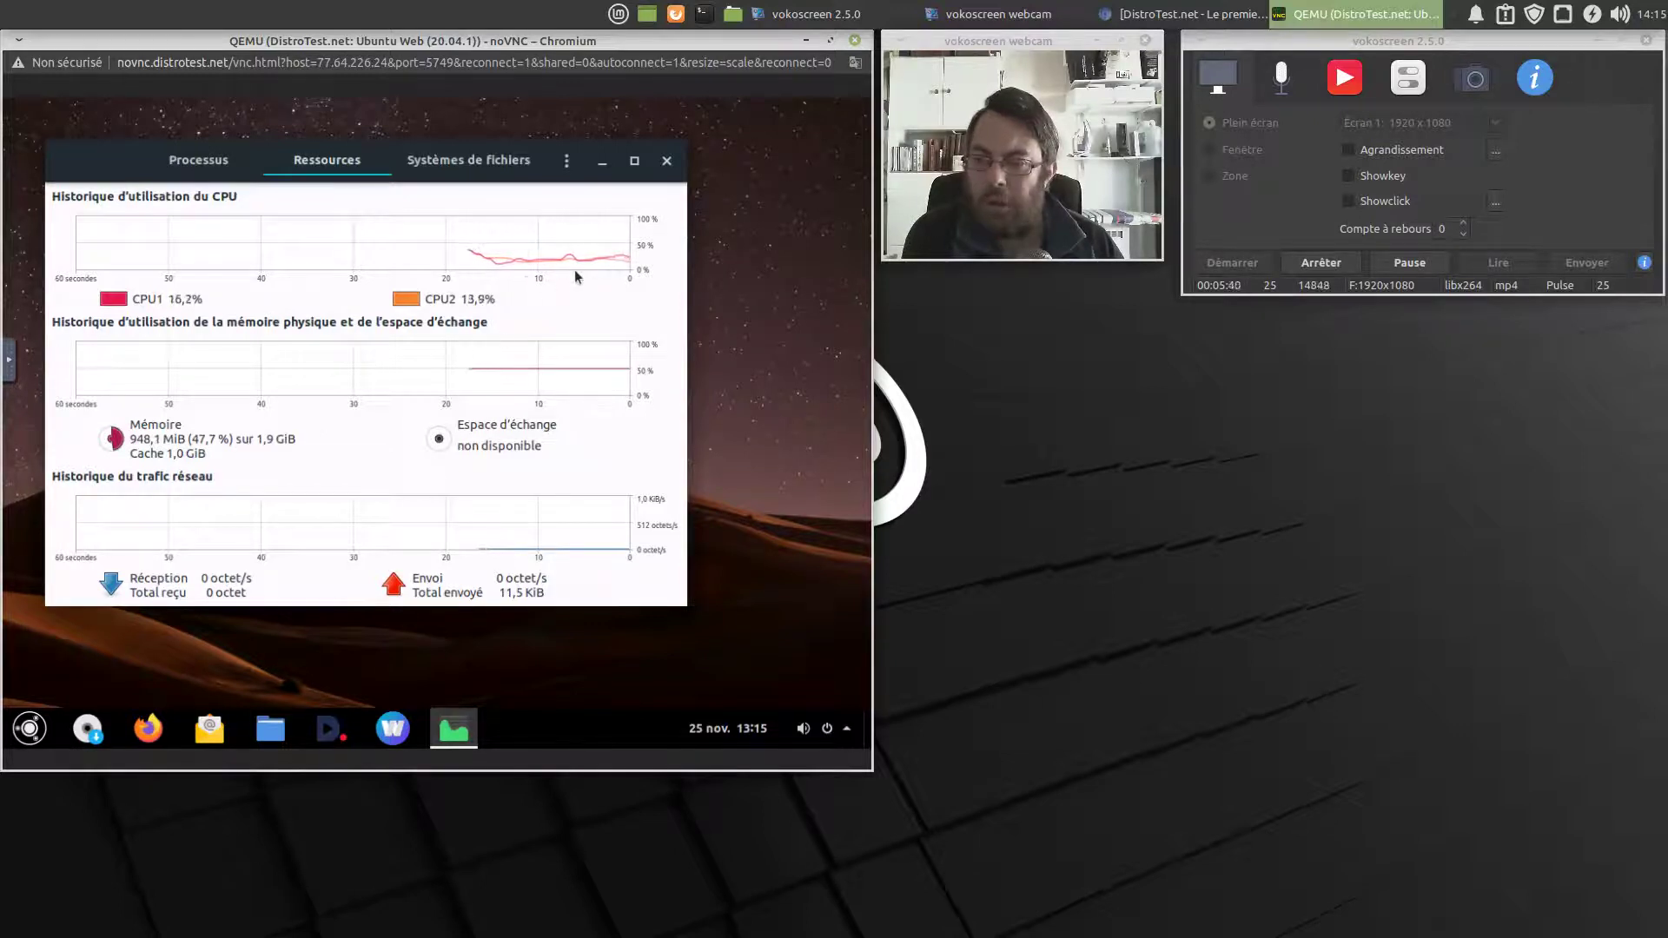
pyautogui.click(463, 159)
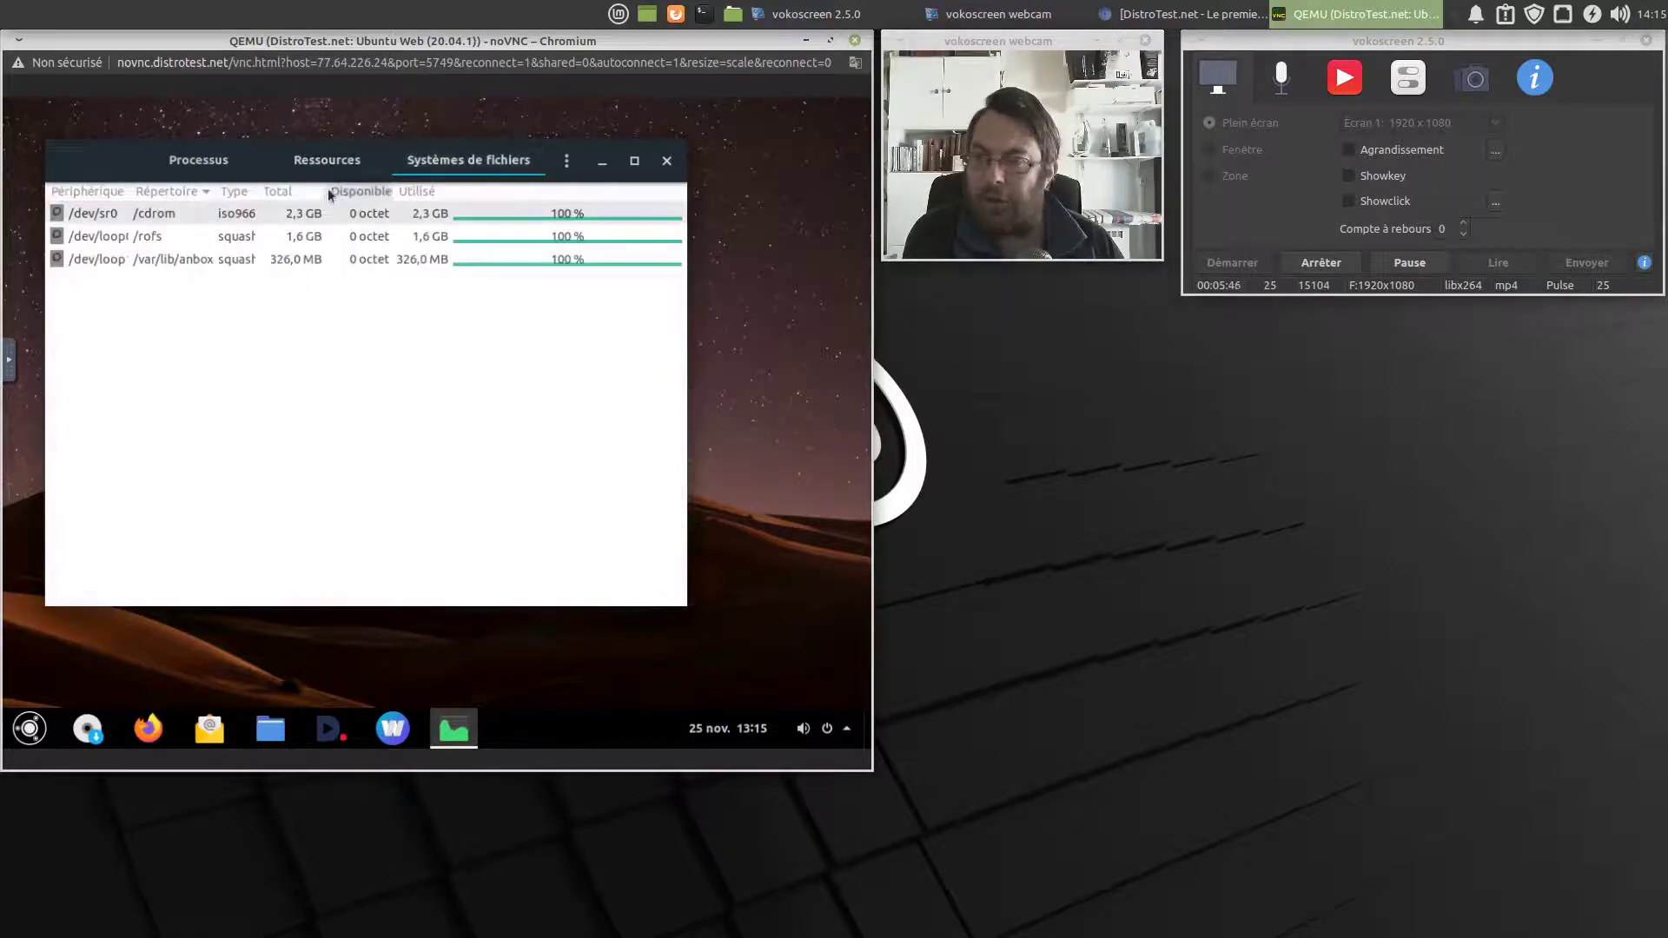
pyautogui.click(211, 159)
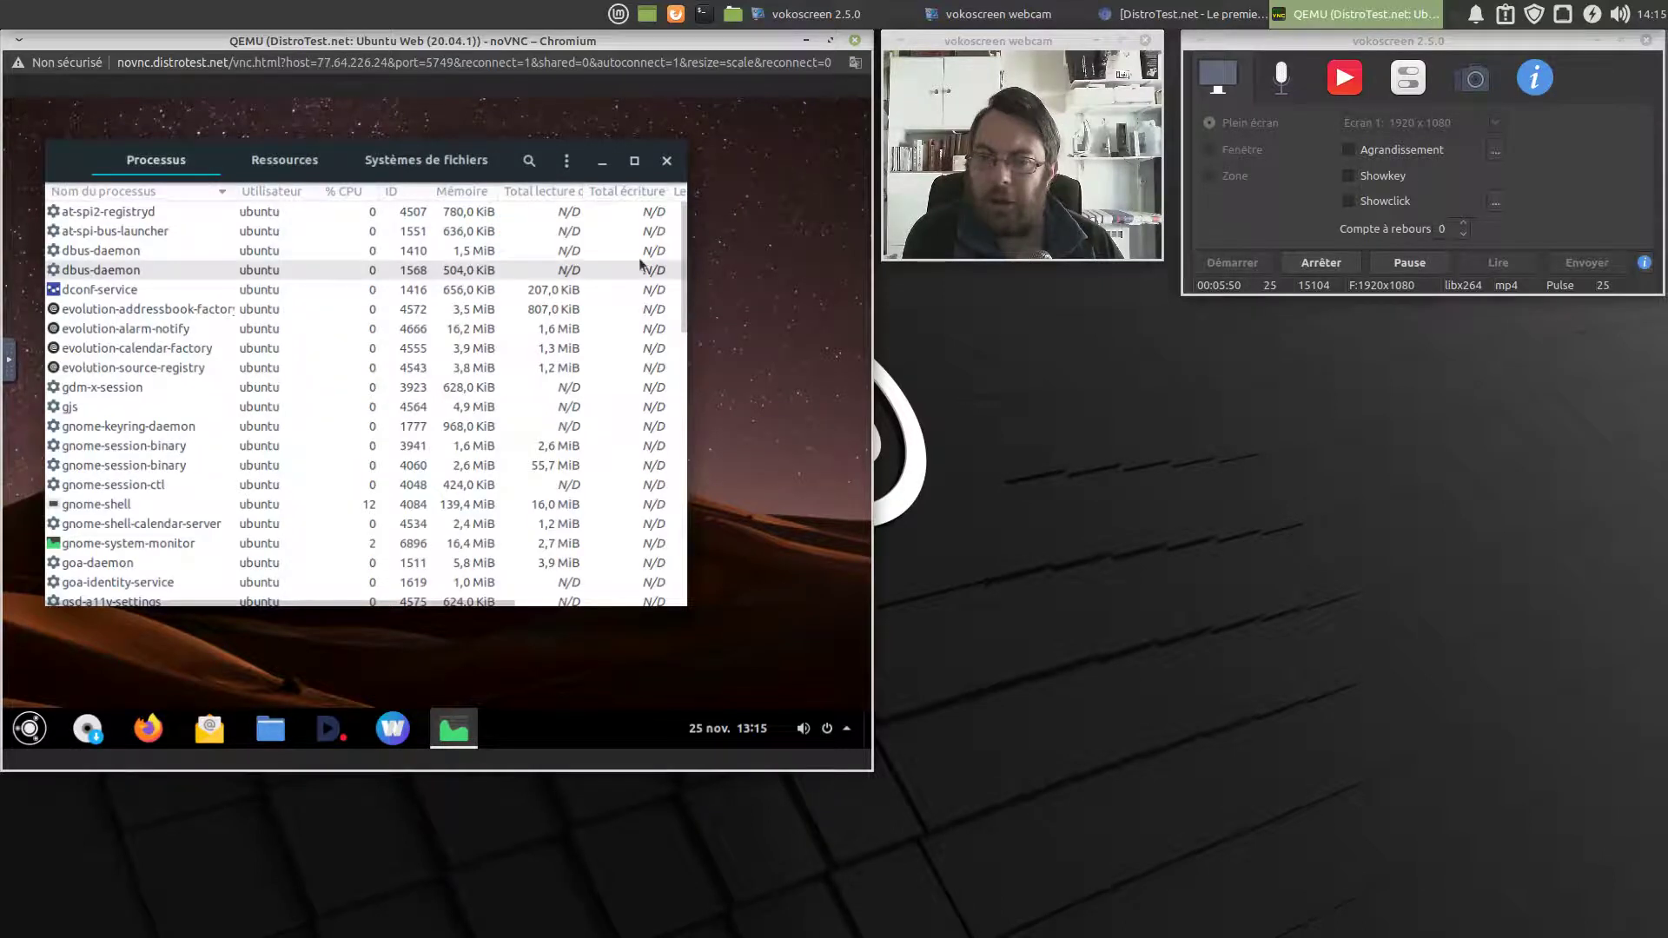
# View the system monitor's About information, dismiss the dialog, and close the application
pyautogui.click(562, 165)
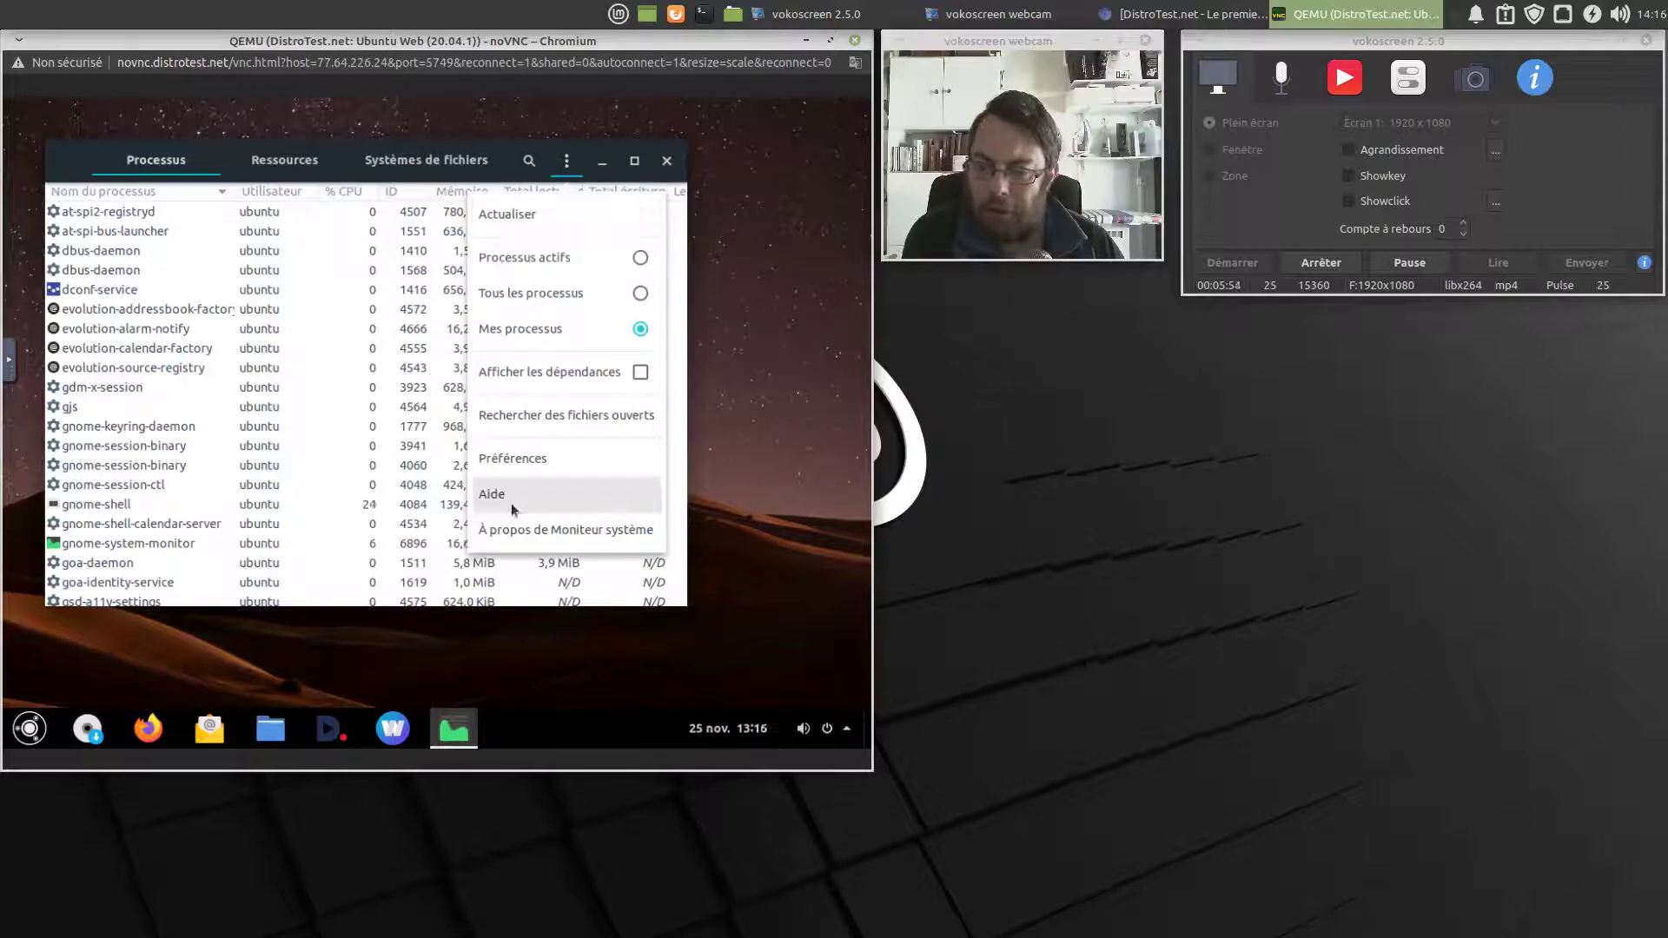
pyautogui.click(527, 529)
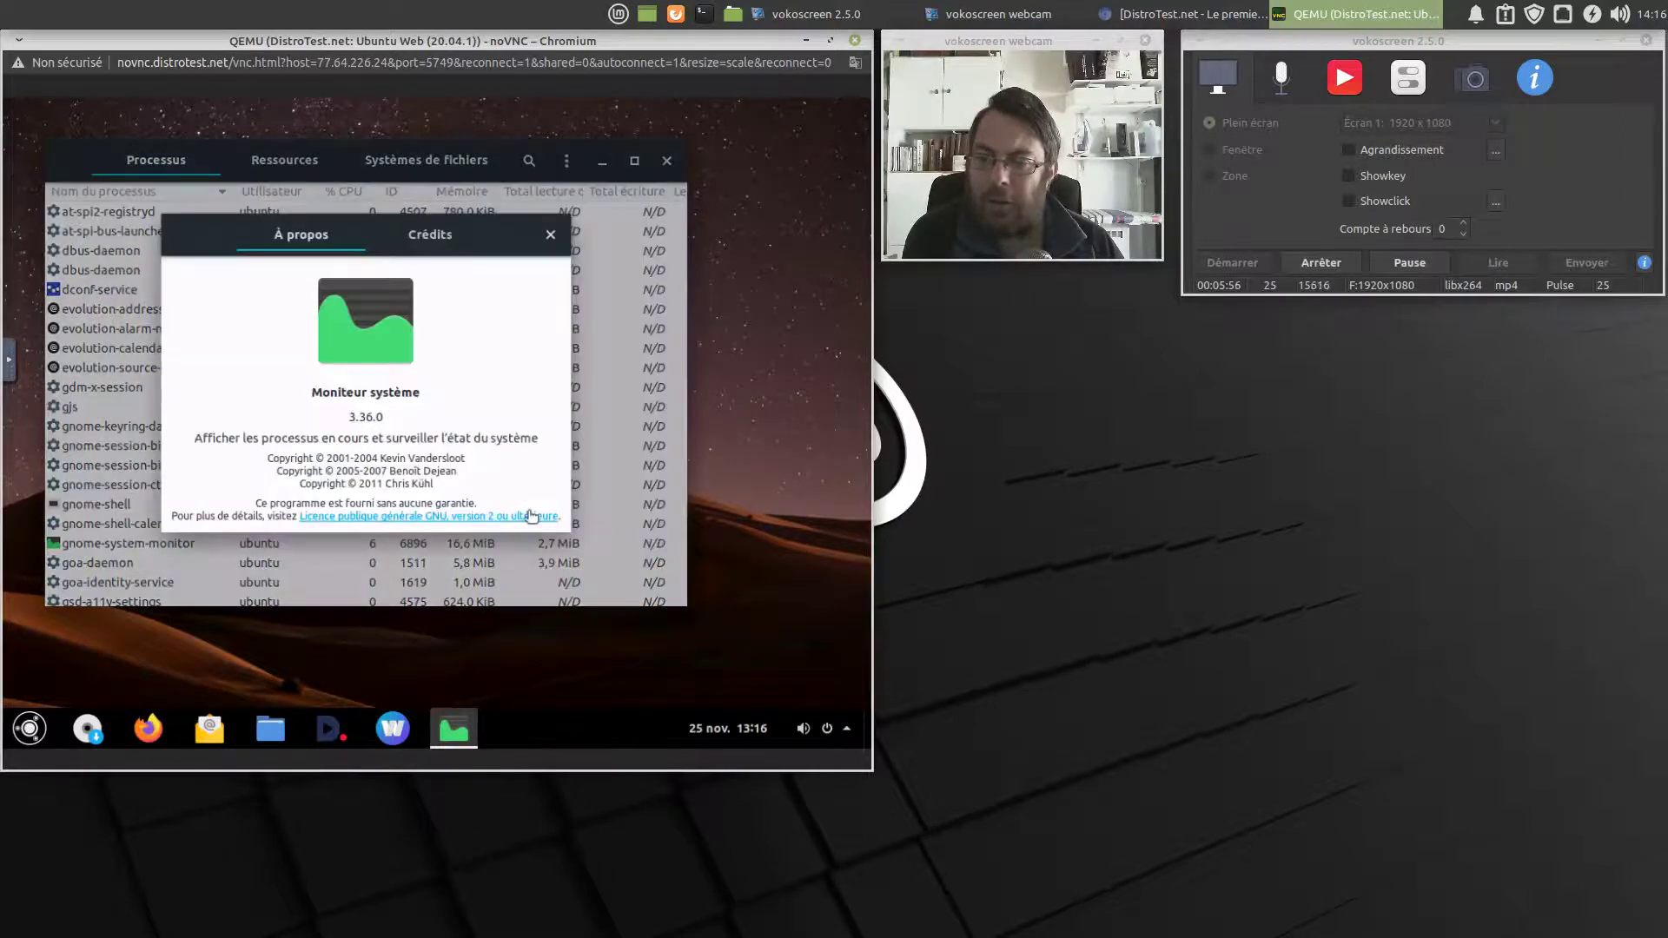
pyautogui.click(560, 232)
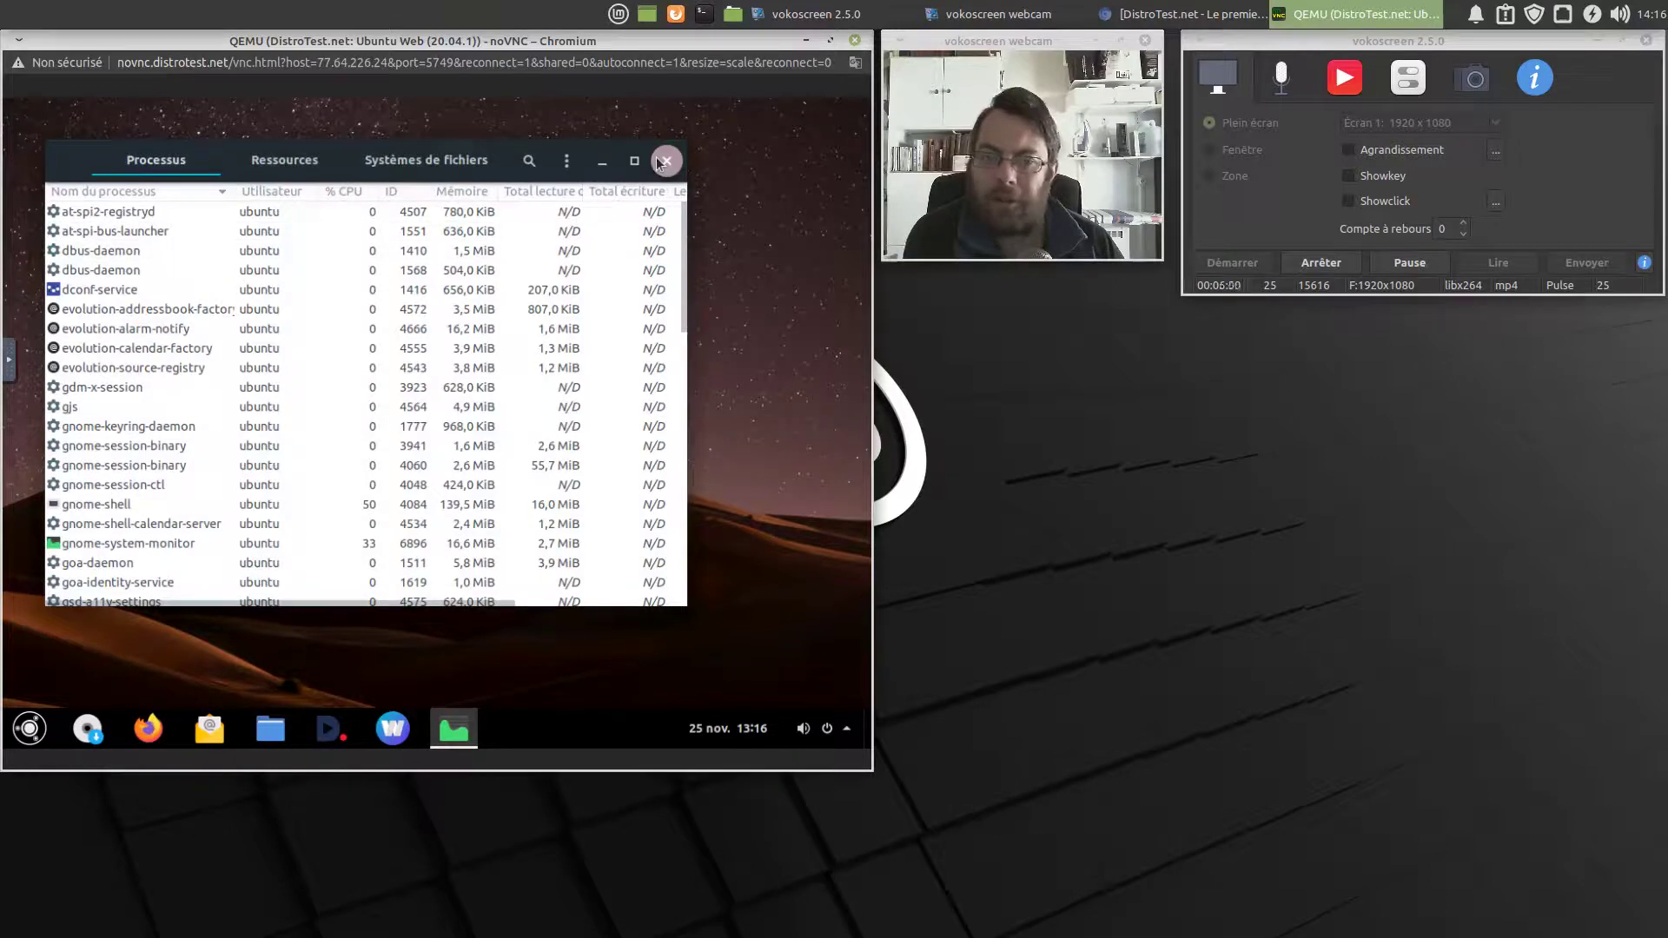
pyautogui.click(665, 161)
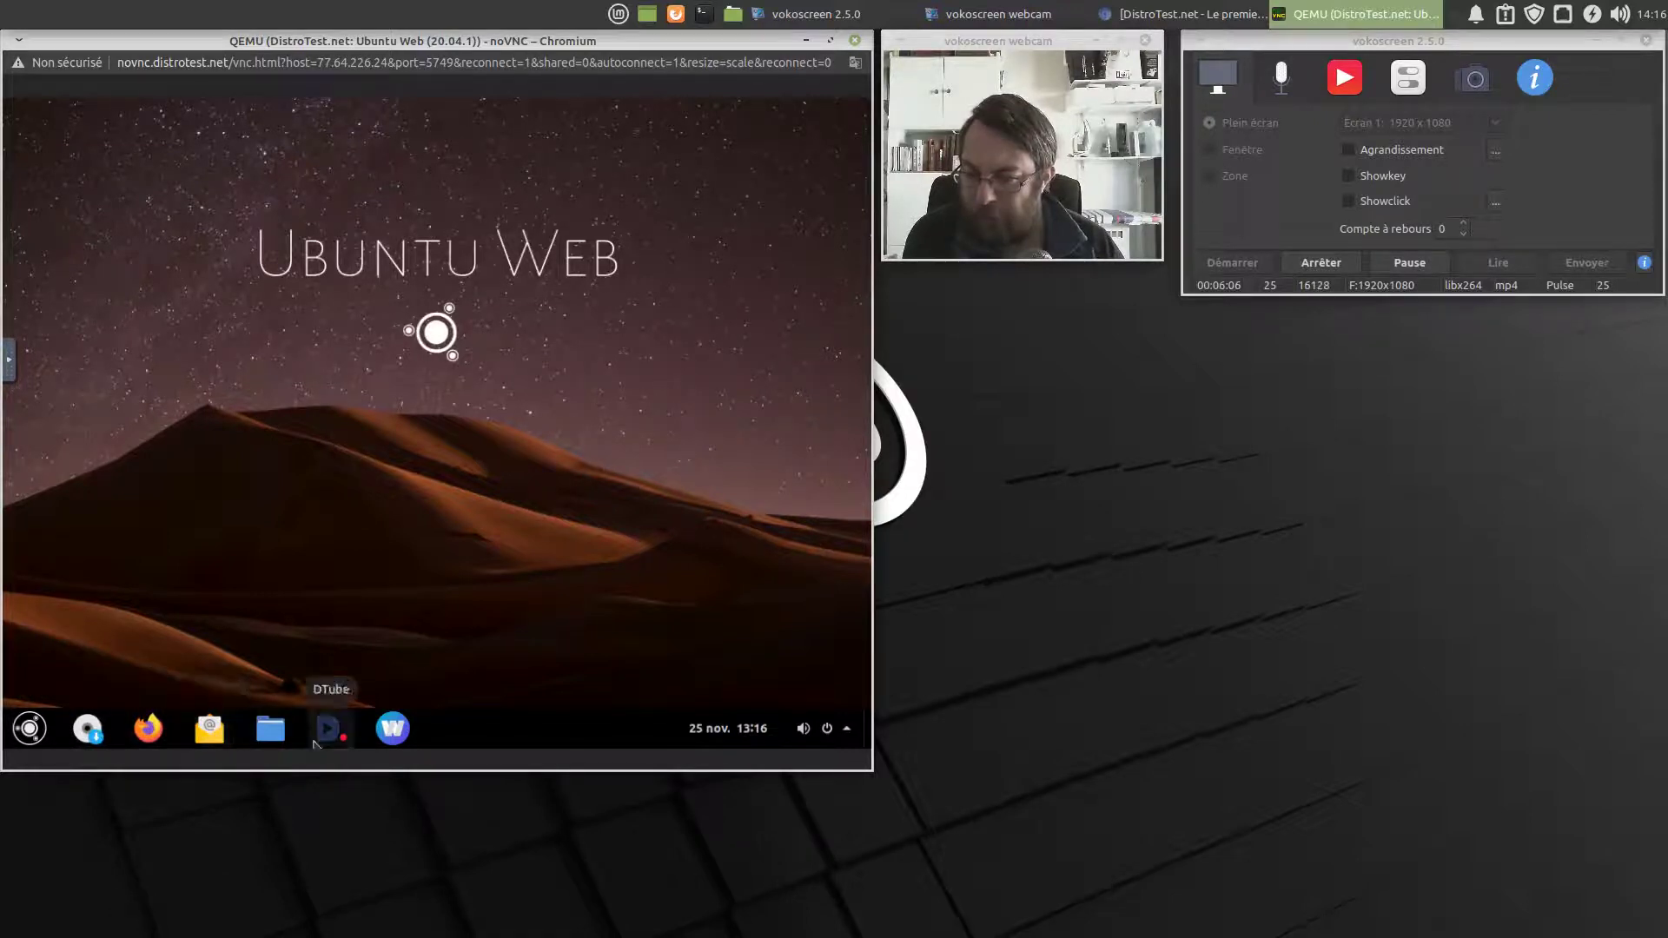
# Open the Open Web Store at store.ubuntuweb.co, close it, and briefly try it a second time
pyautogui.click(393, 728)
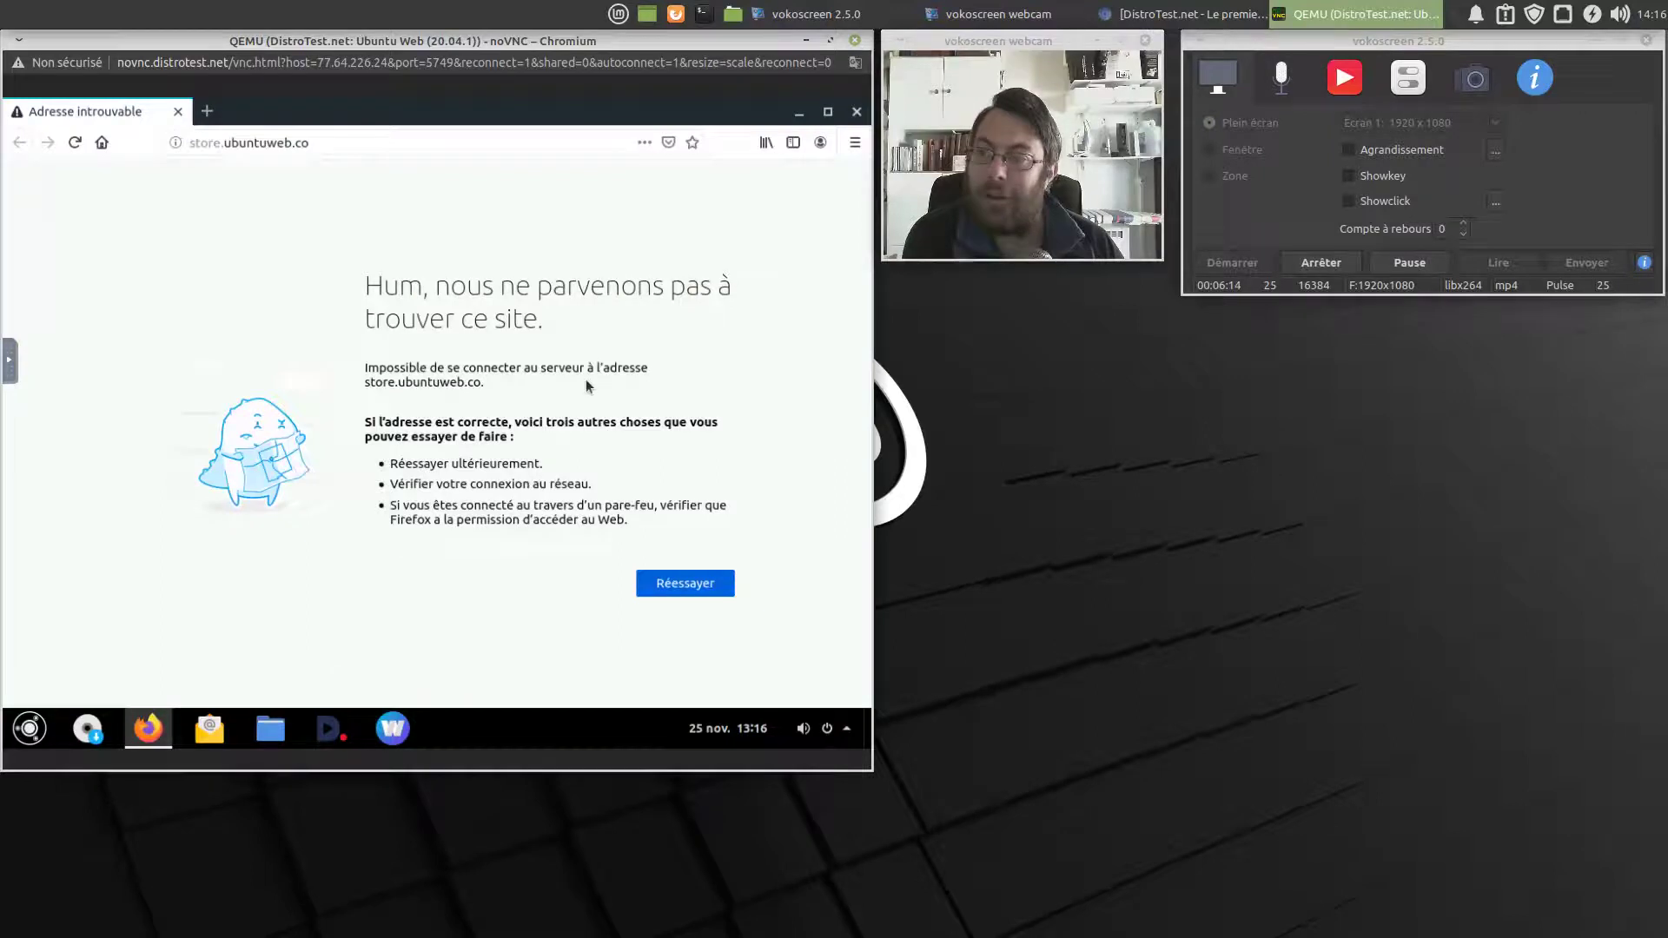
pyautogui.click(858, 113)
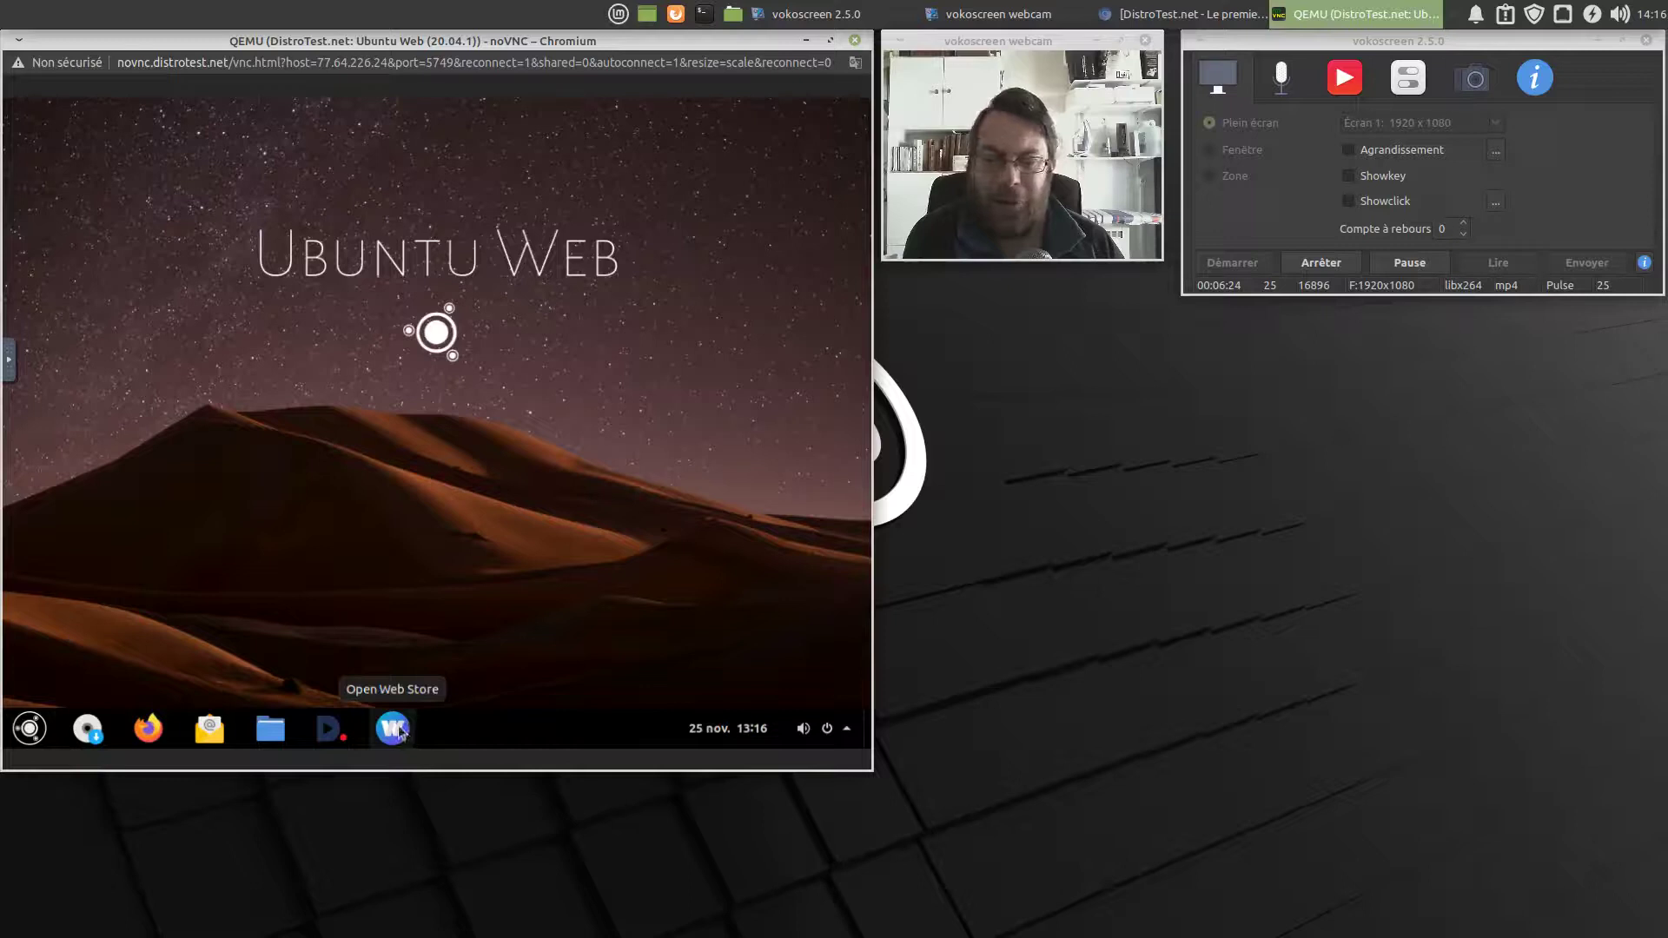
pyautogui.click(398, 730)
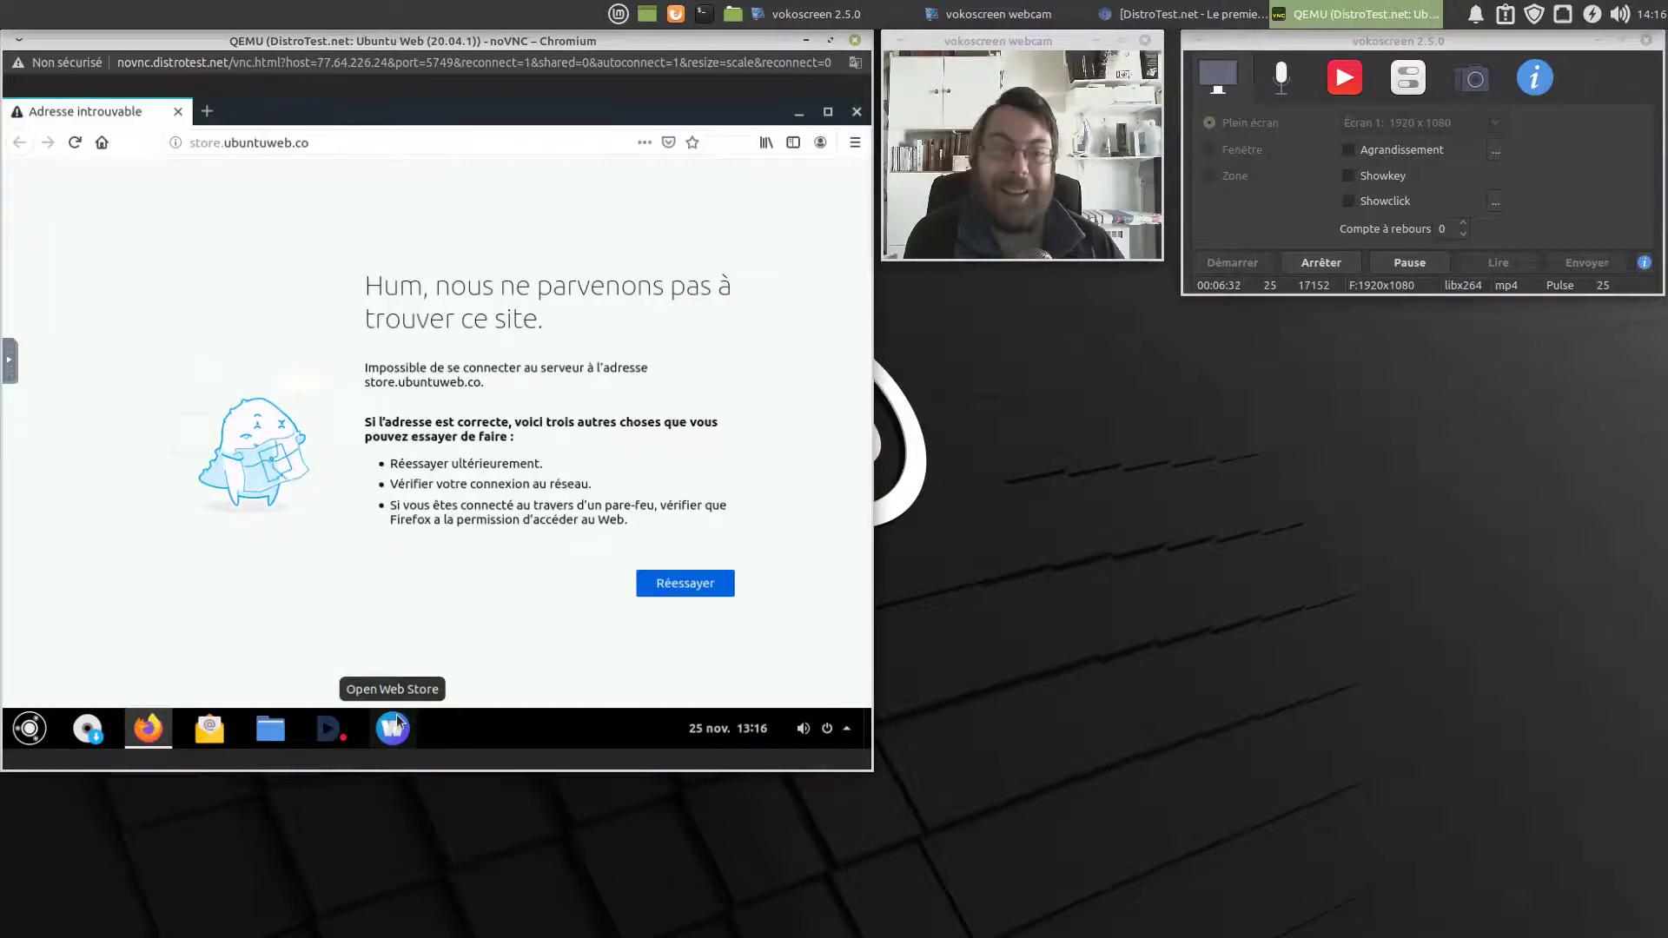
pyautogui.click(855, 112)
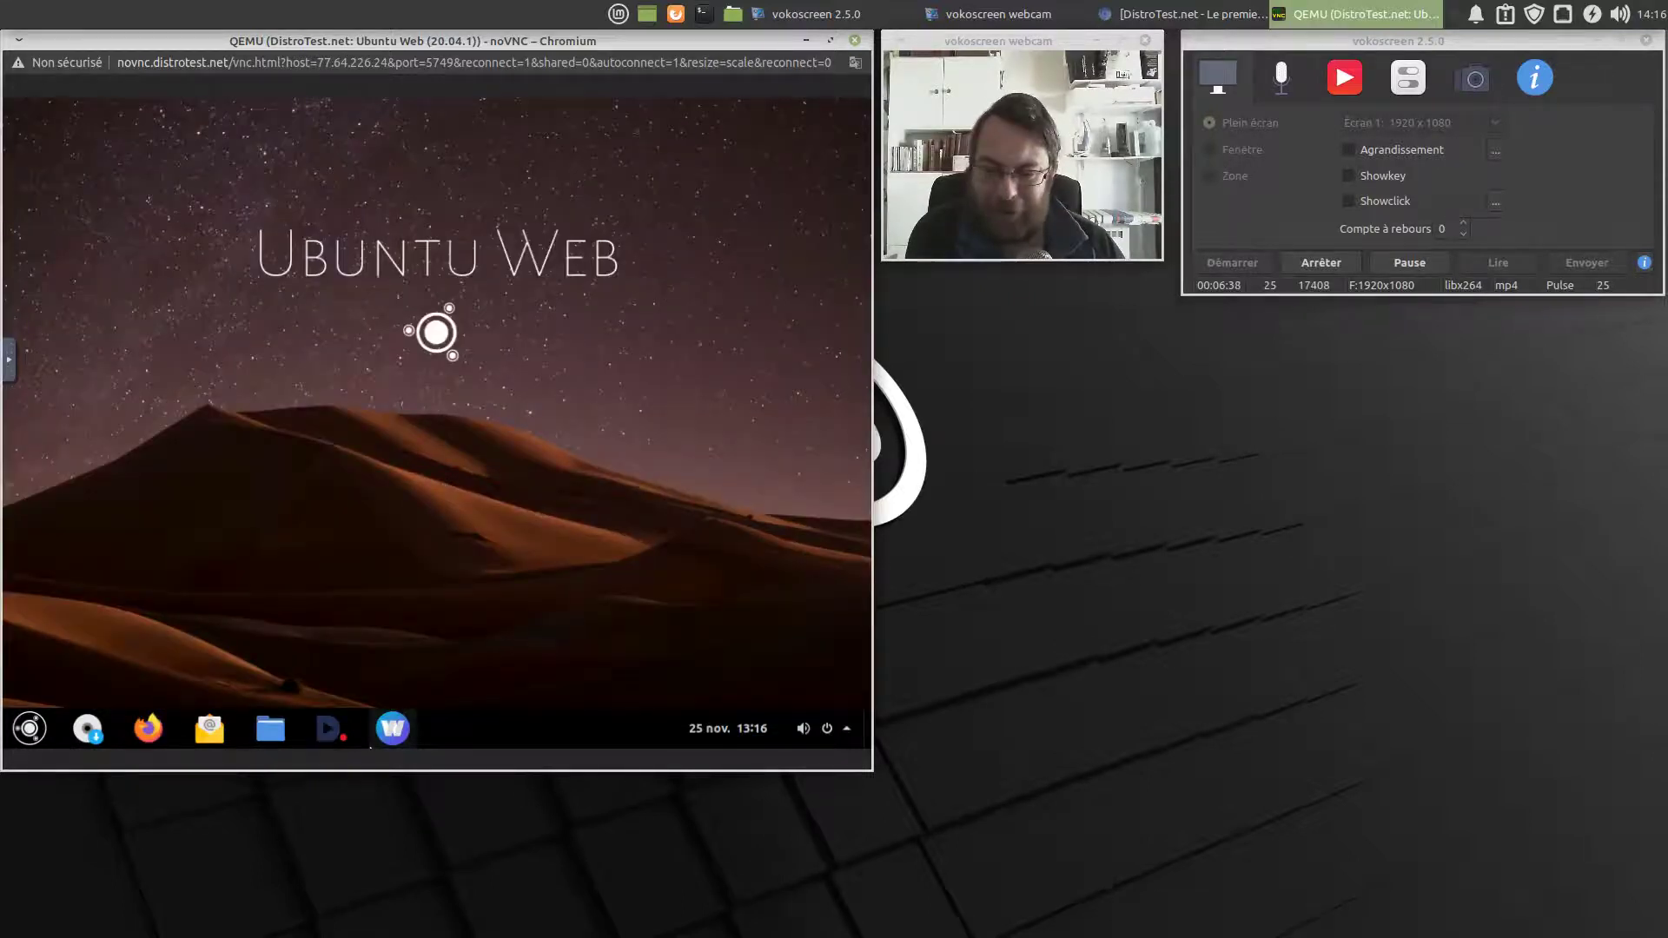
# Check the Ubuntu Web calendar and notification panel against the host desktop's clock calendar, and close both
pyautogui.click(728, 730)
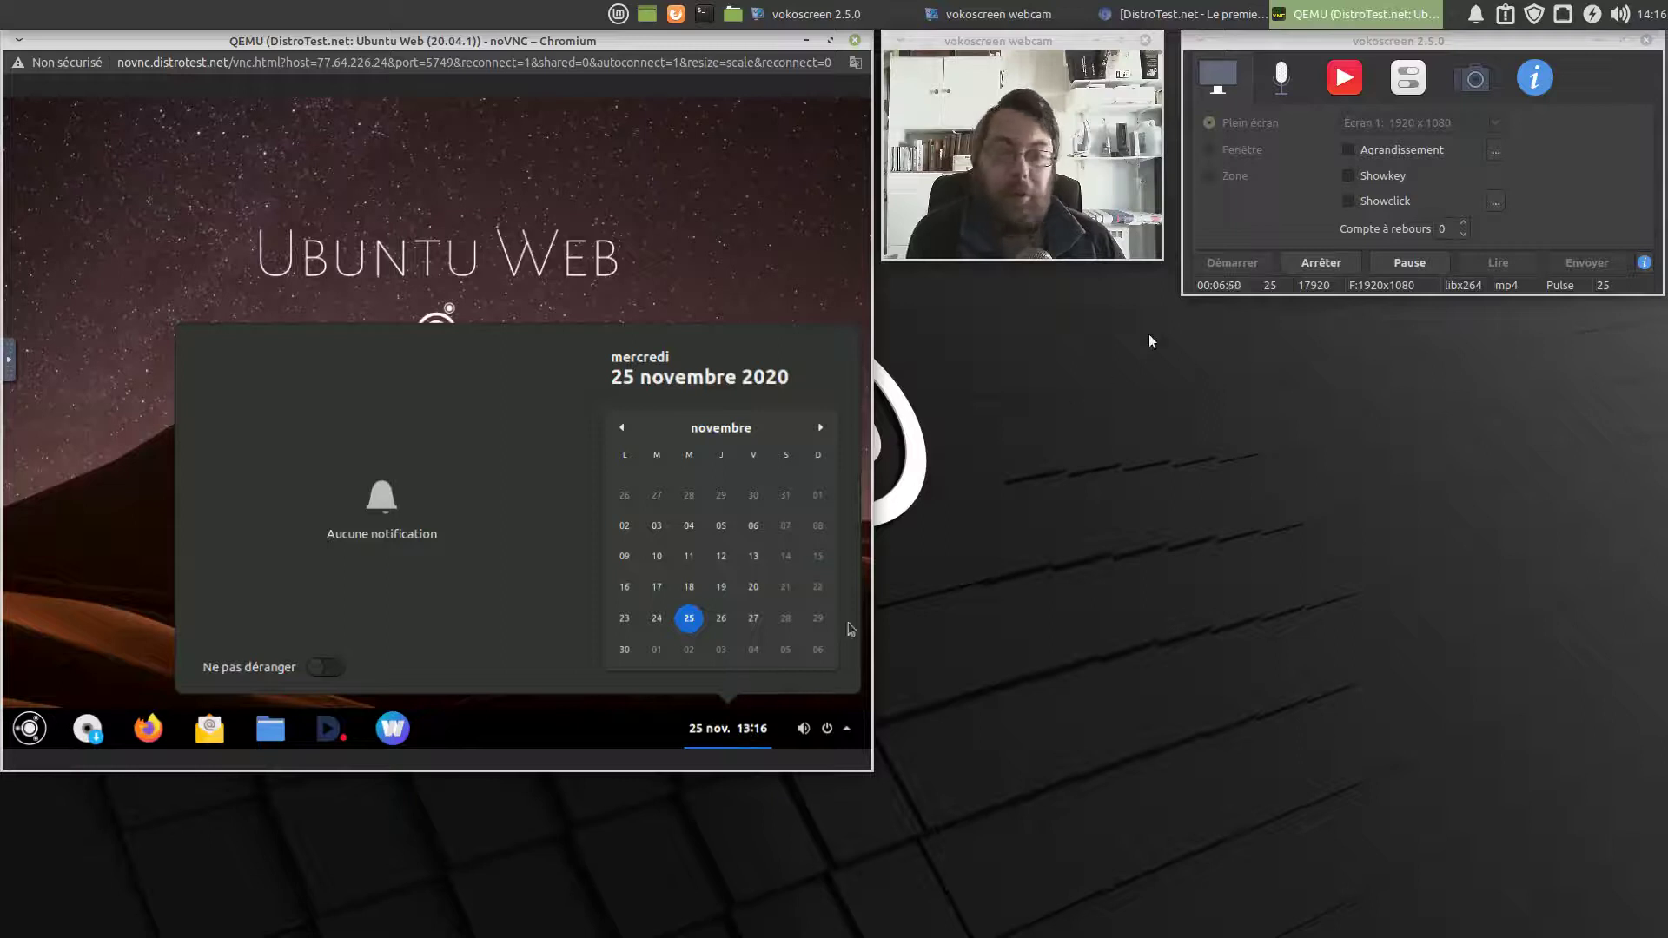
pyautogui.click(1650, 14)
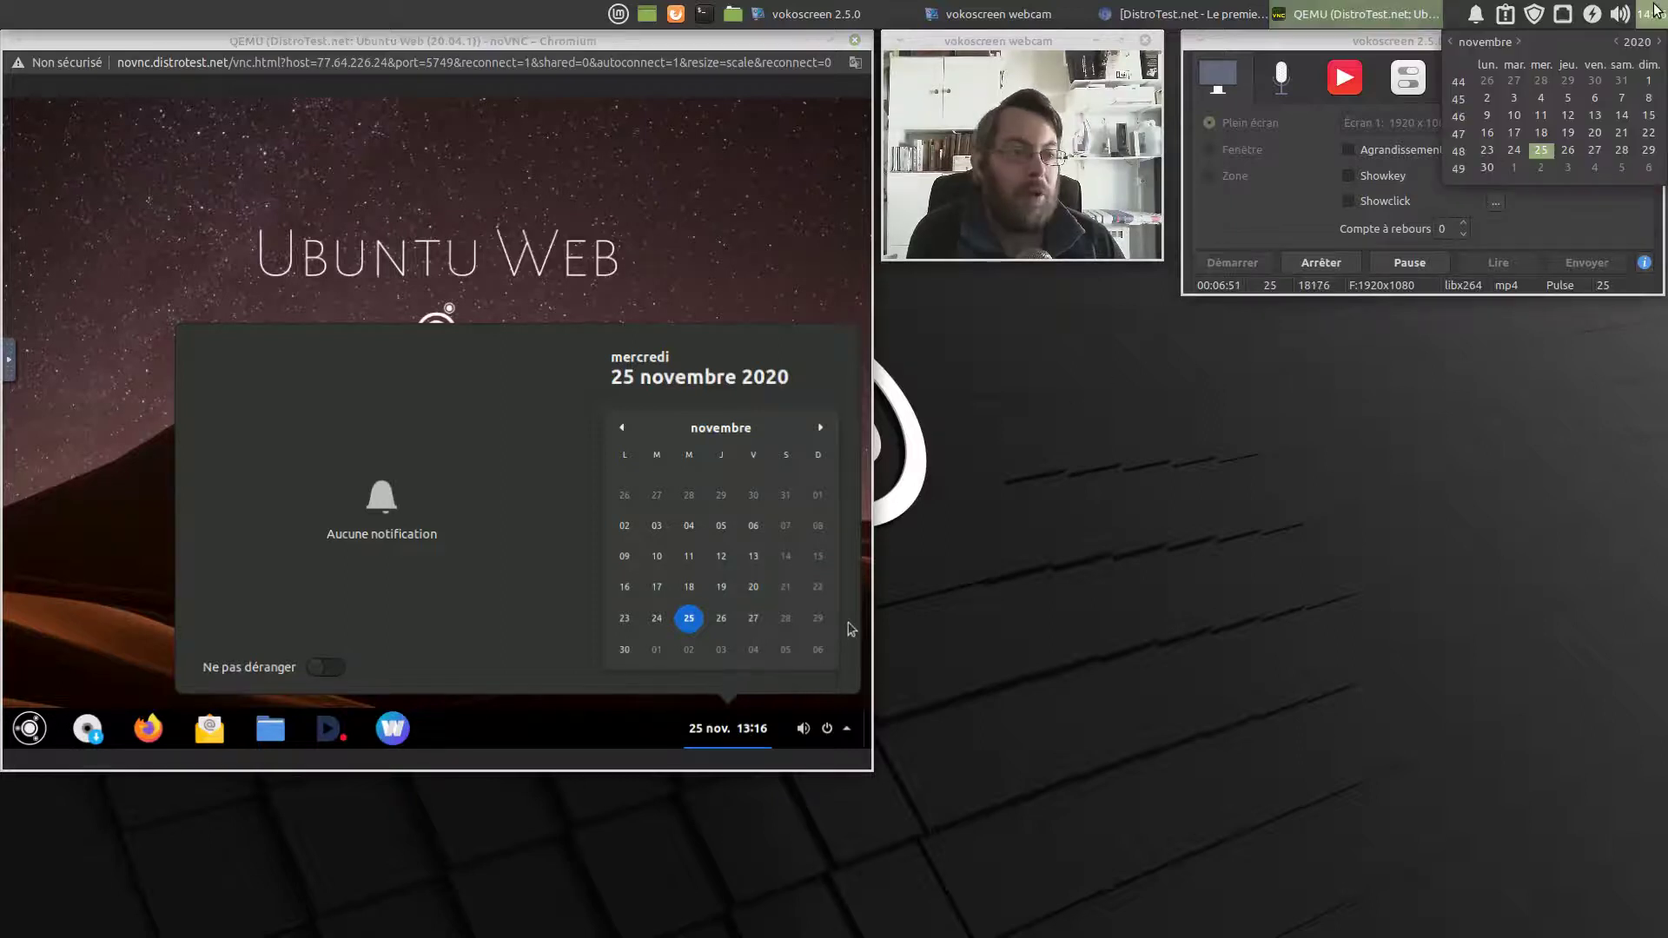
pyautogui.click(1551, 358)
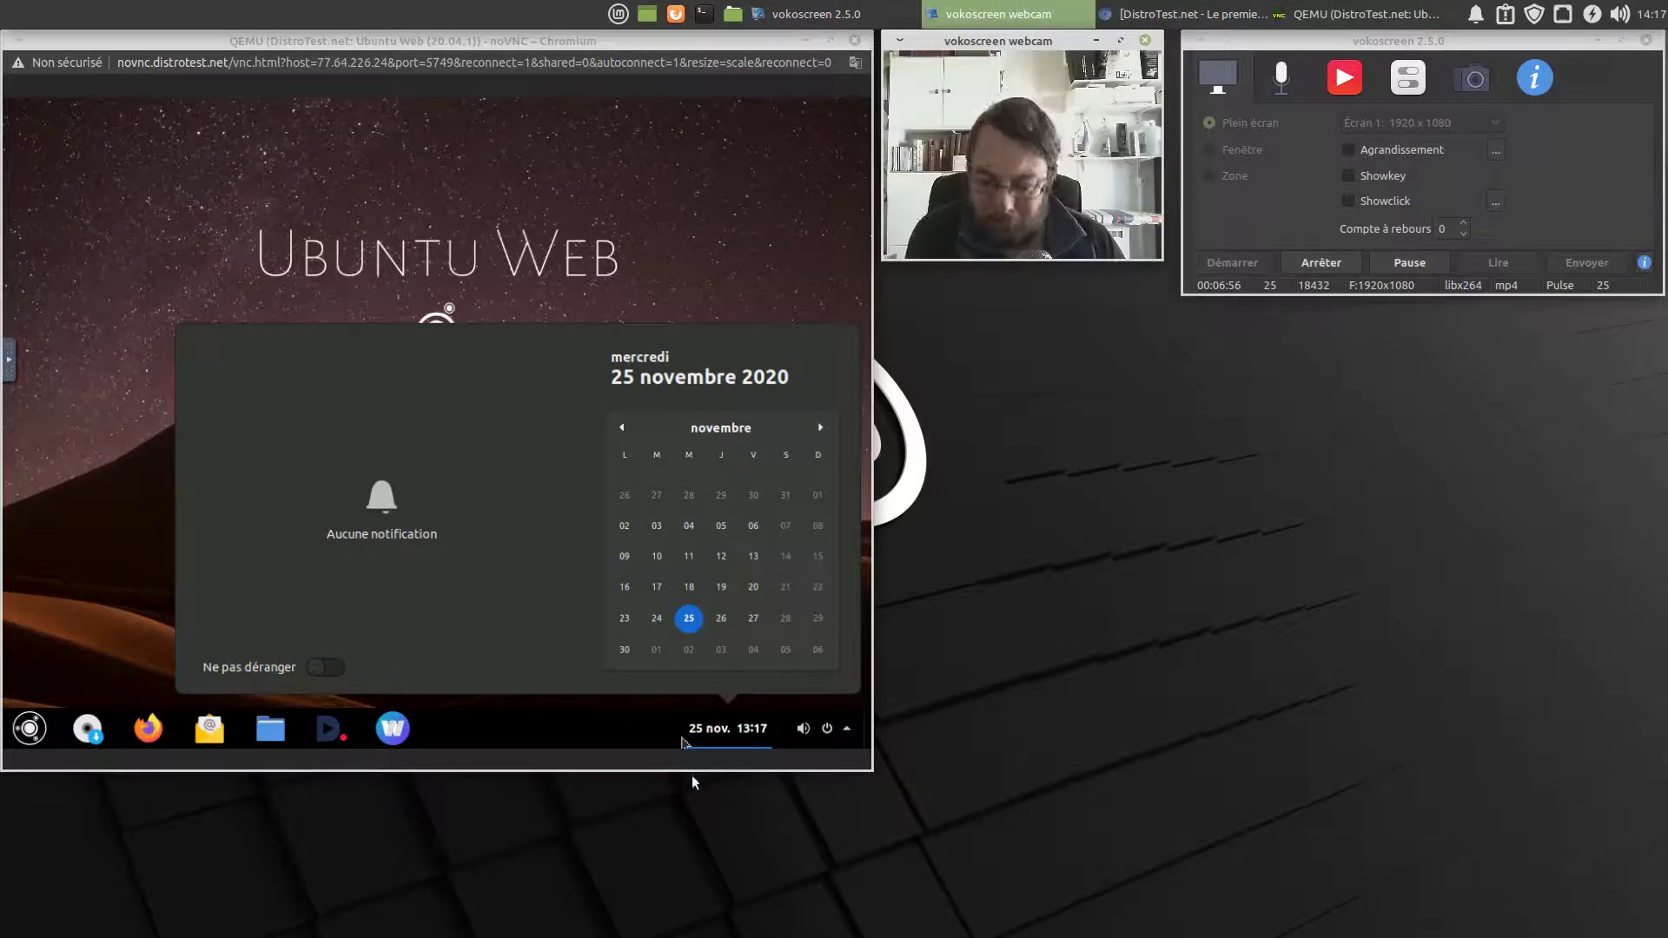
pyautogui.click(738, 737)
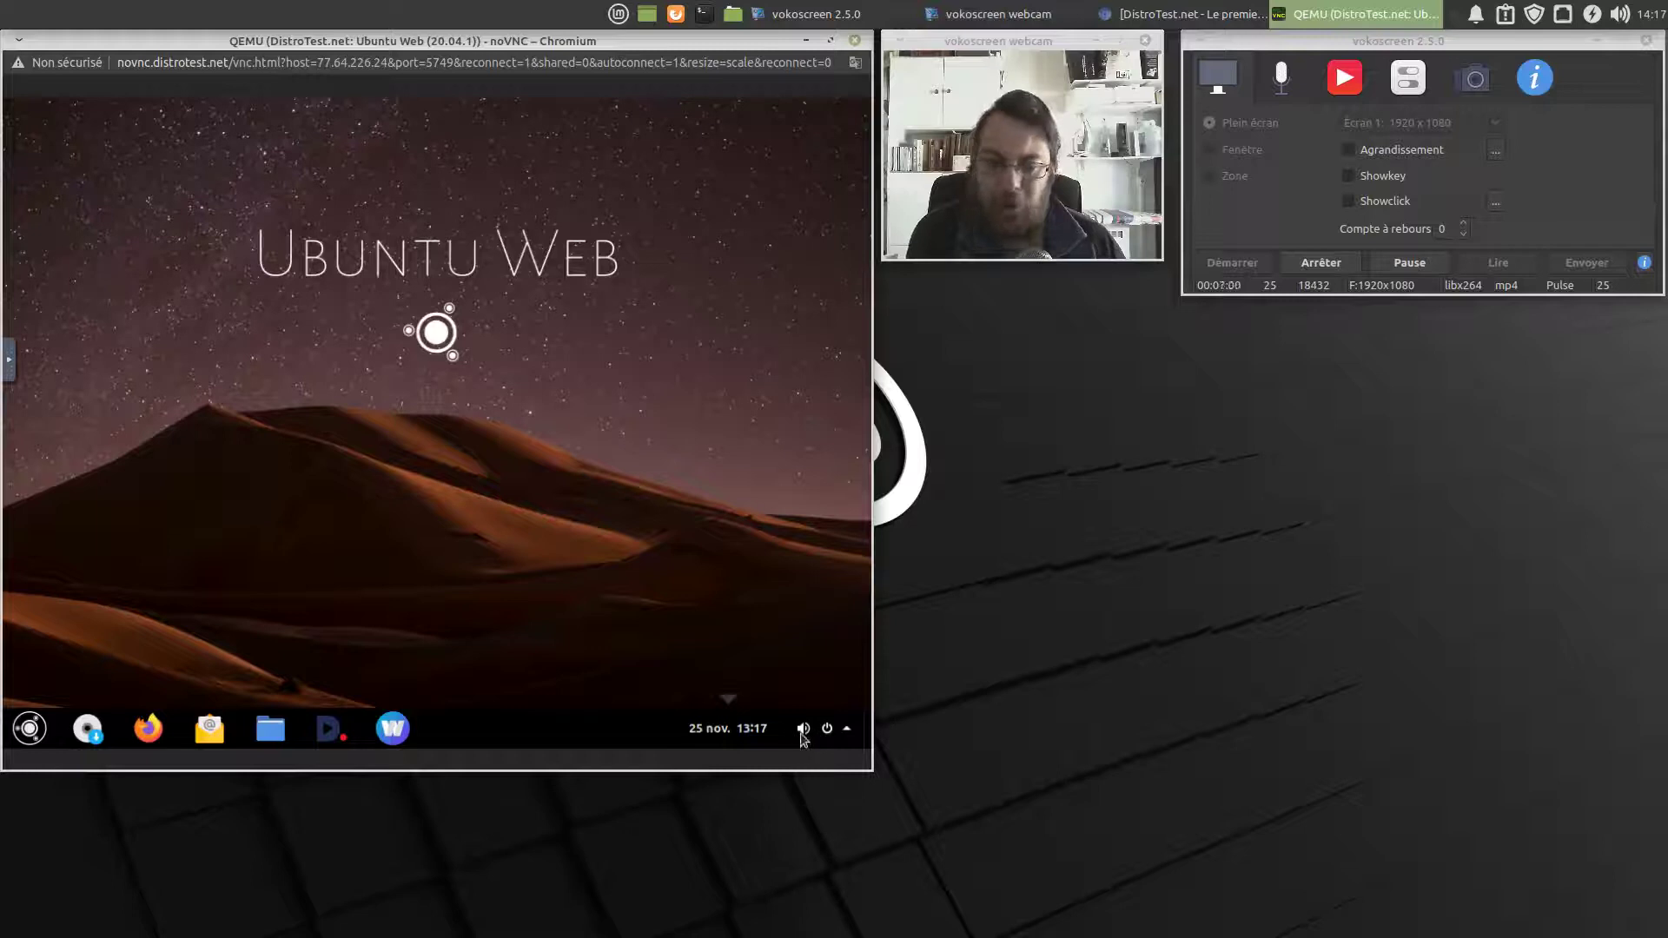
# Open the system settings (Paramètres) and look through the Réseau, Bluetooth, Arrière-plan and Notifications pages, including the available wallpapers
pyautogui.click(802, 737)
pyautogui.click(762, 642)
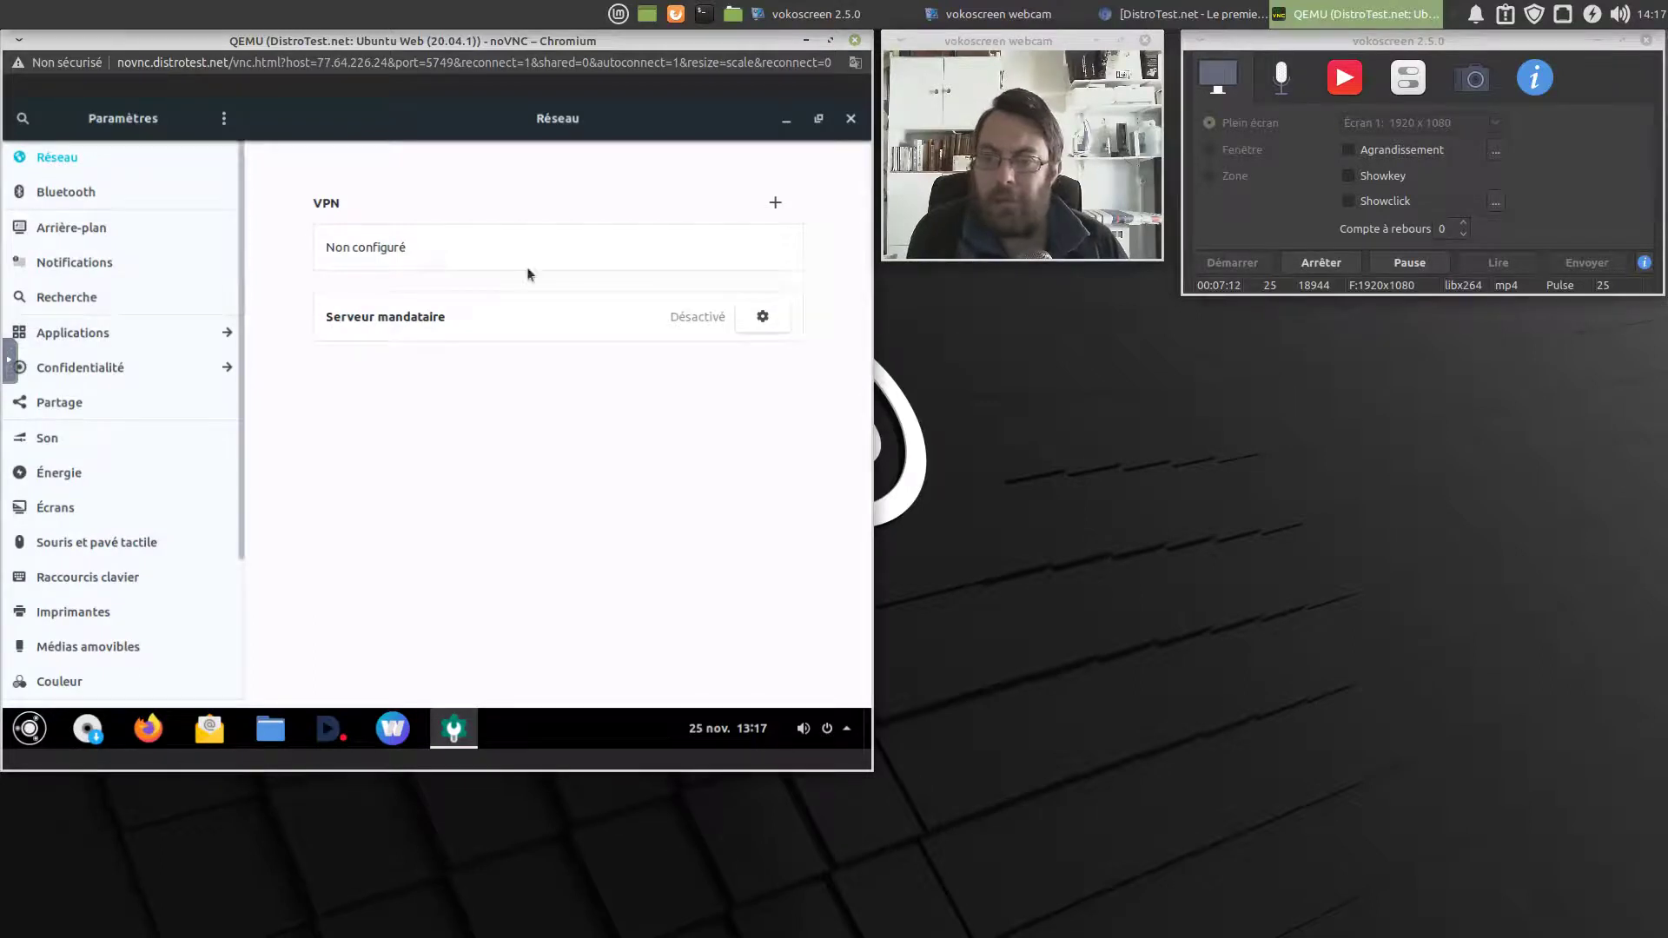
pyautogui.click(64, 196)
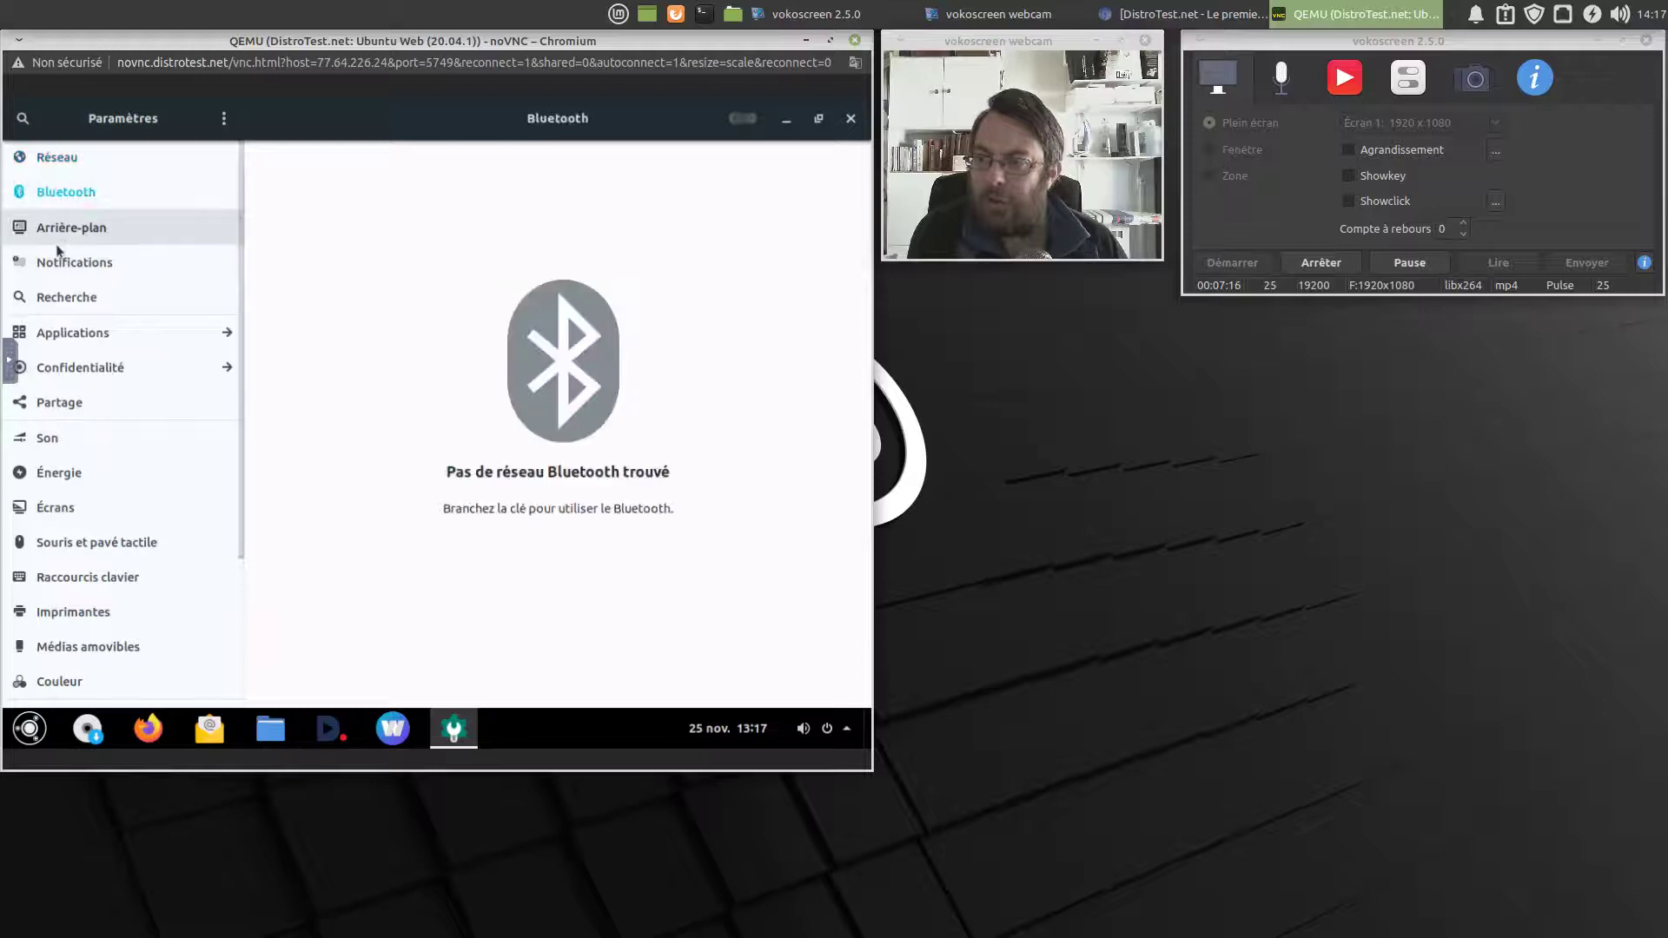
pyautogui.click(78, 226)
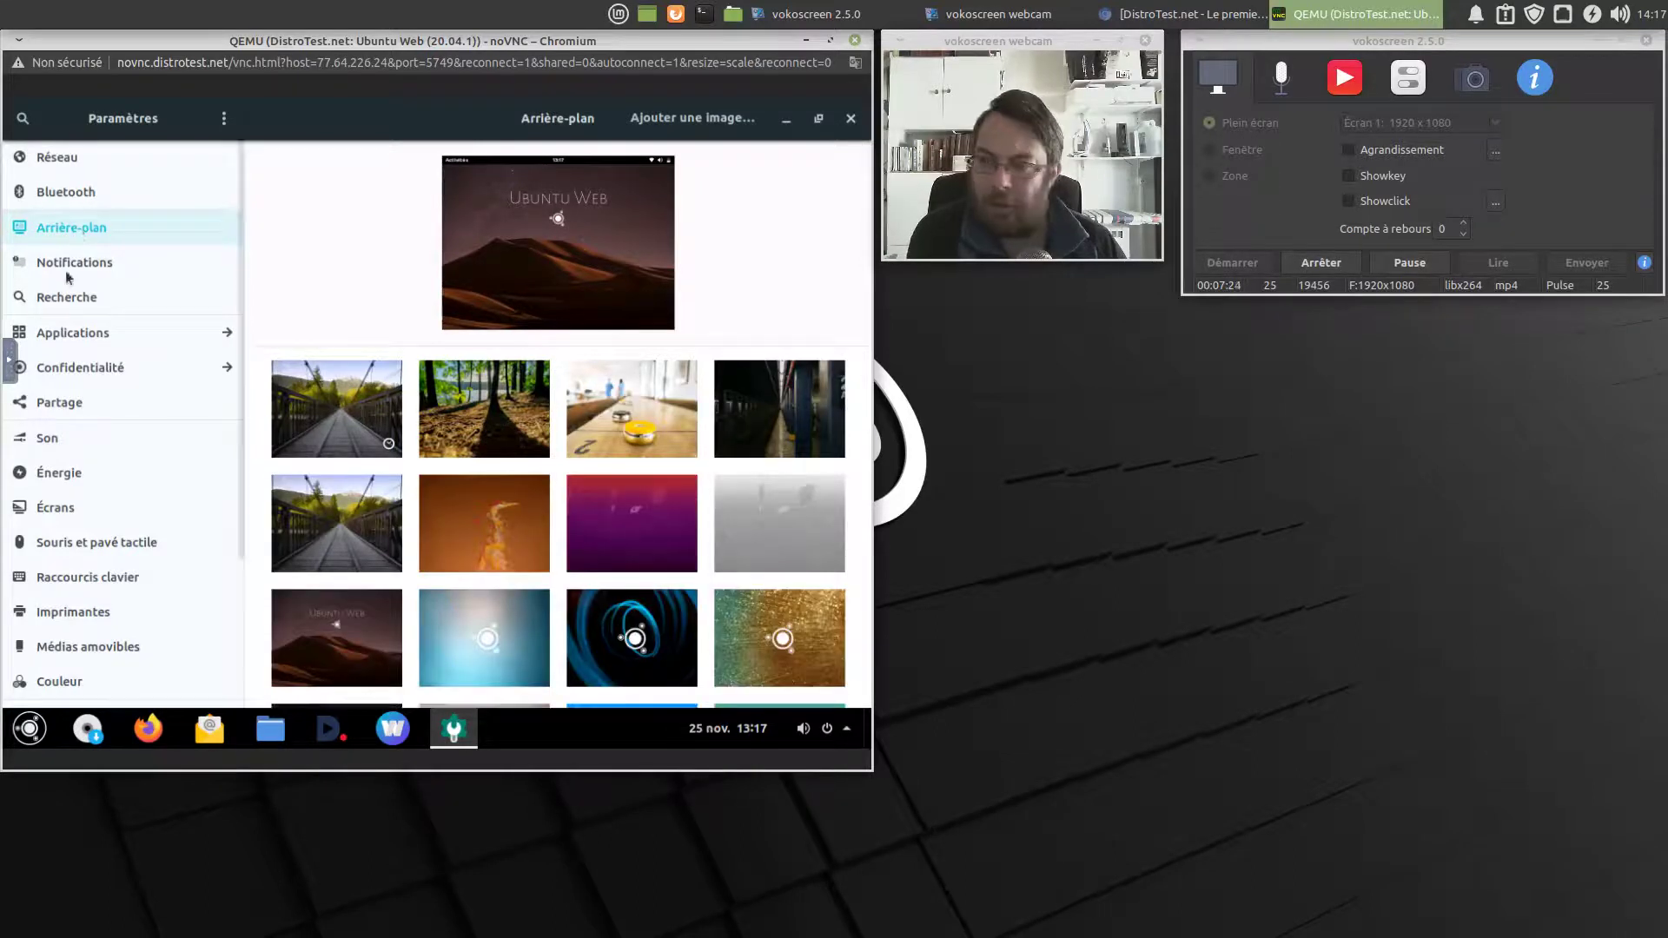
pyautogui.scroll(-3, 682, 493)
pyautogui.scroll(3, 681, 493)
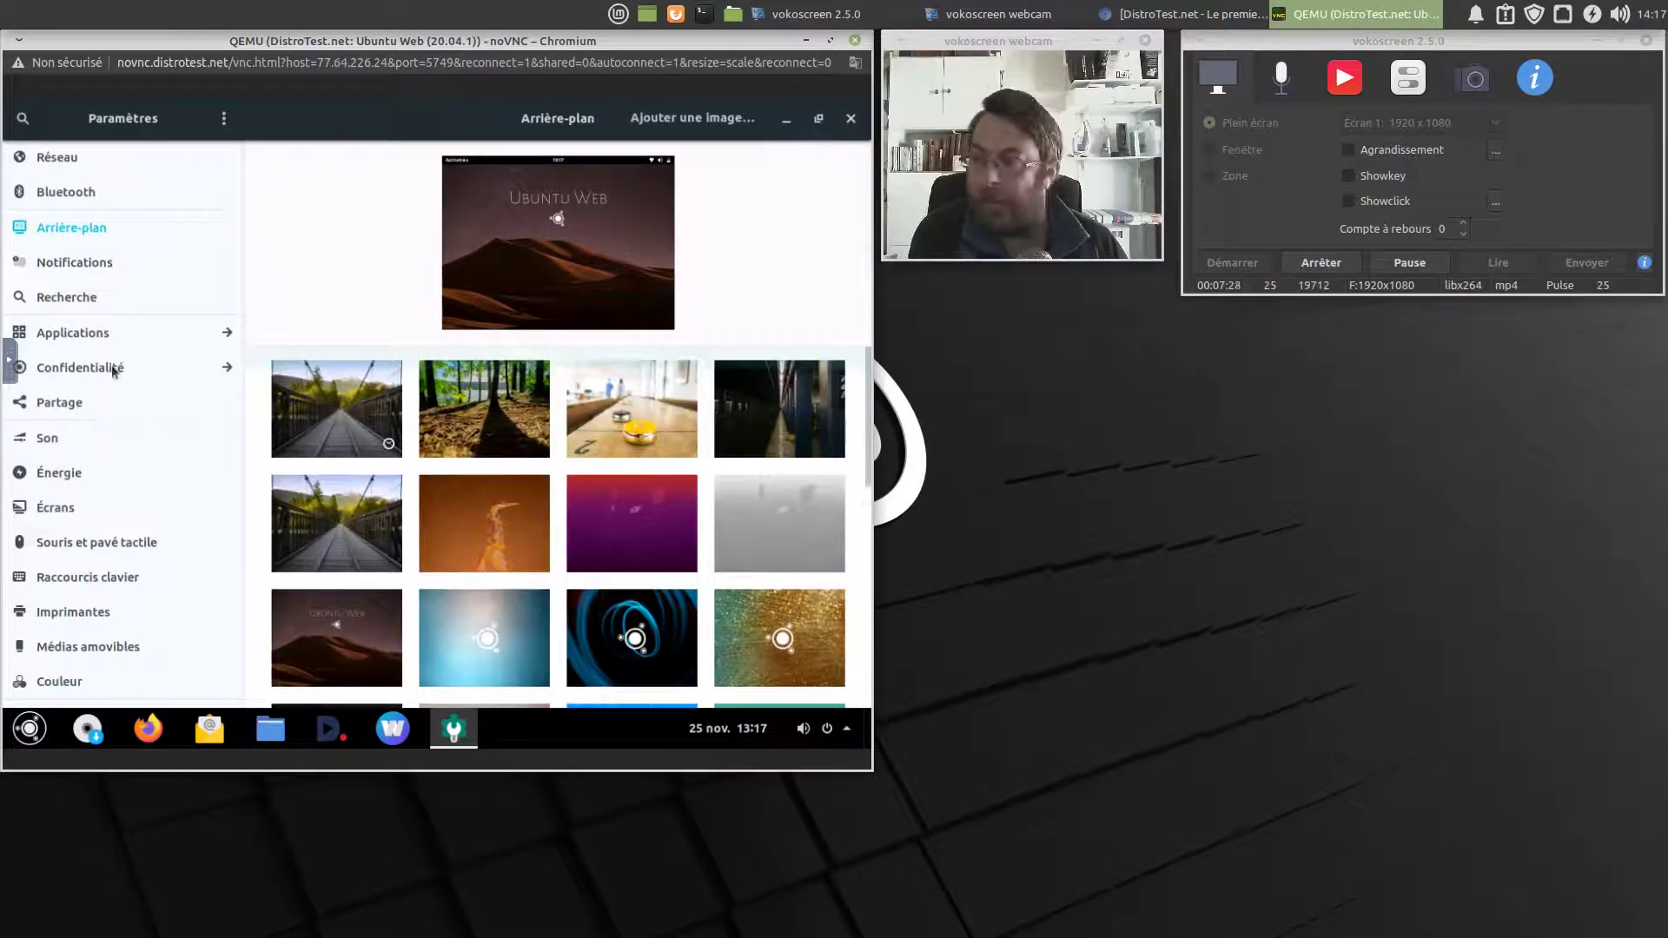
pyautogui.click(110, 265)
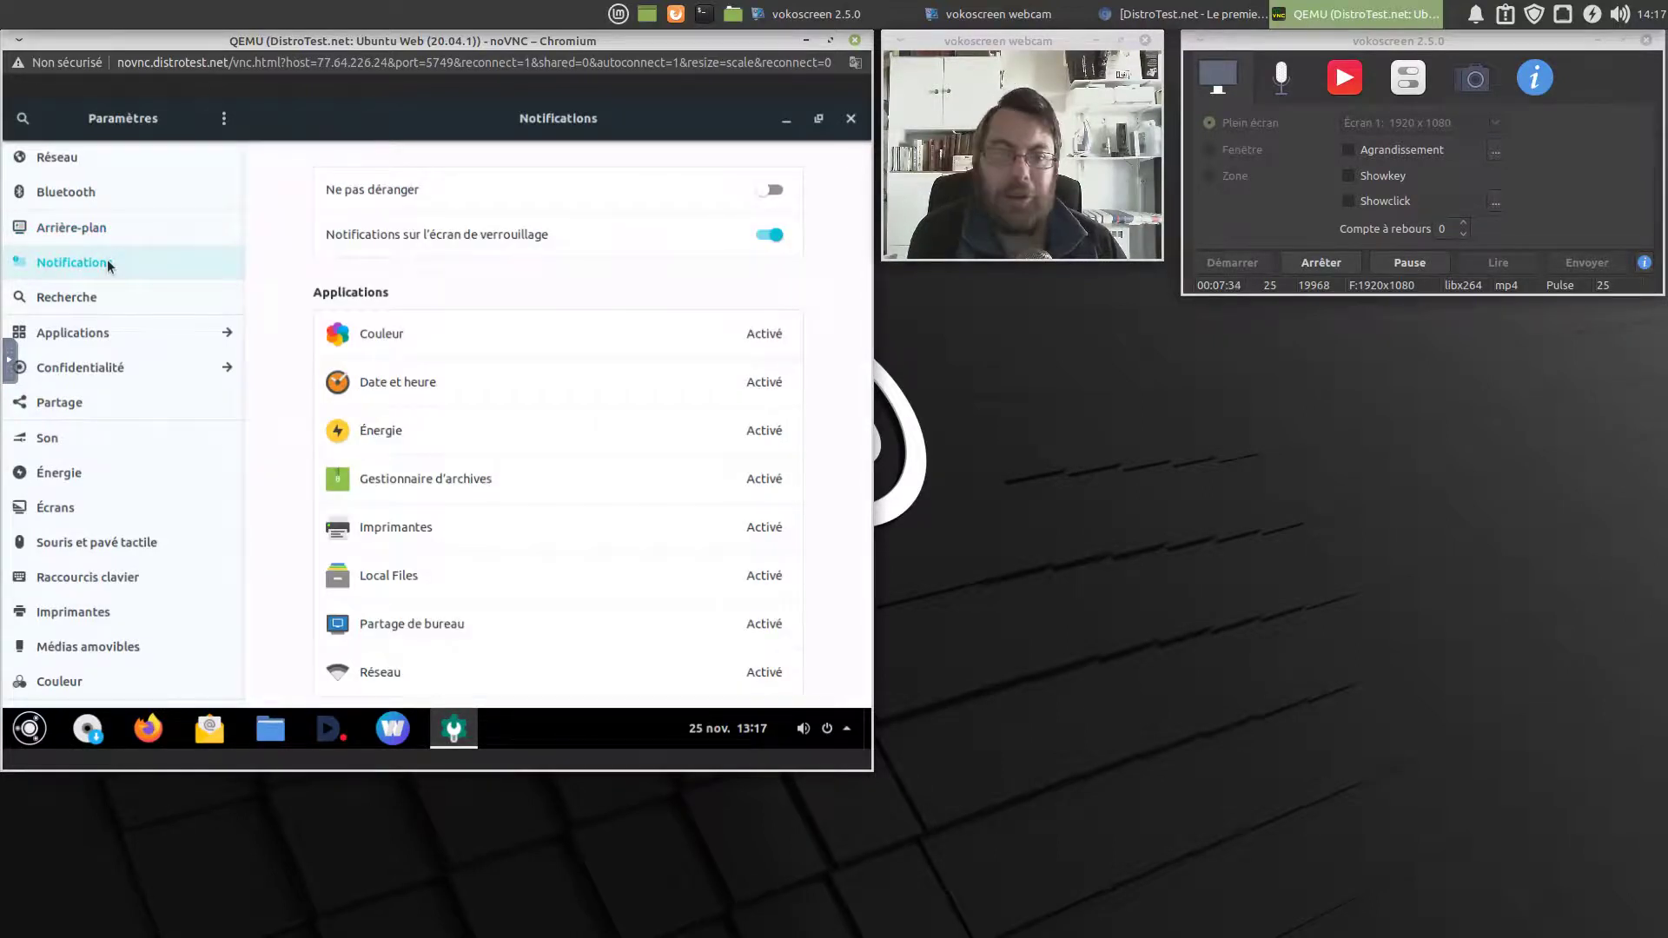
# Open the Applications settings and view the integration options for DTube, /e/ Calendar, /e/ Contacts and the GParted partition editor
pyautogui.click(102, 340)
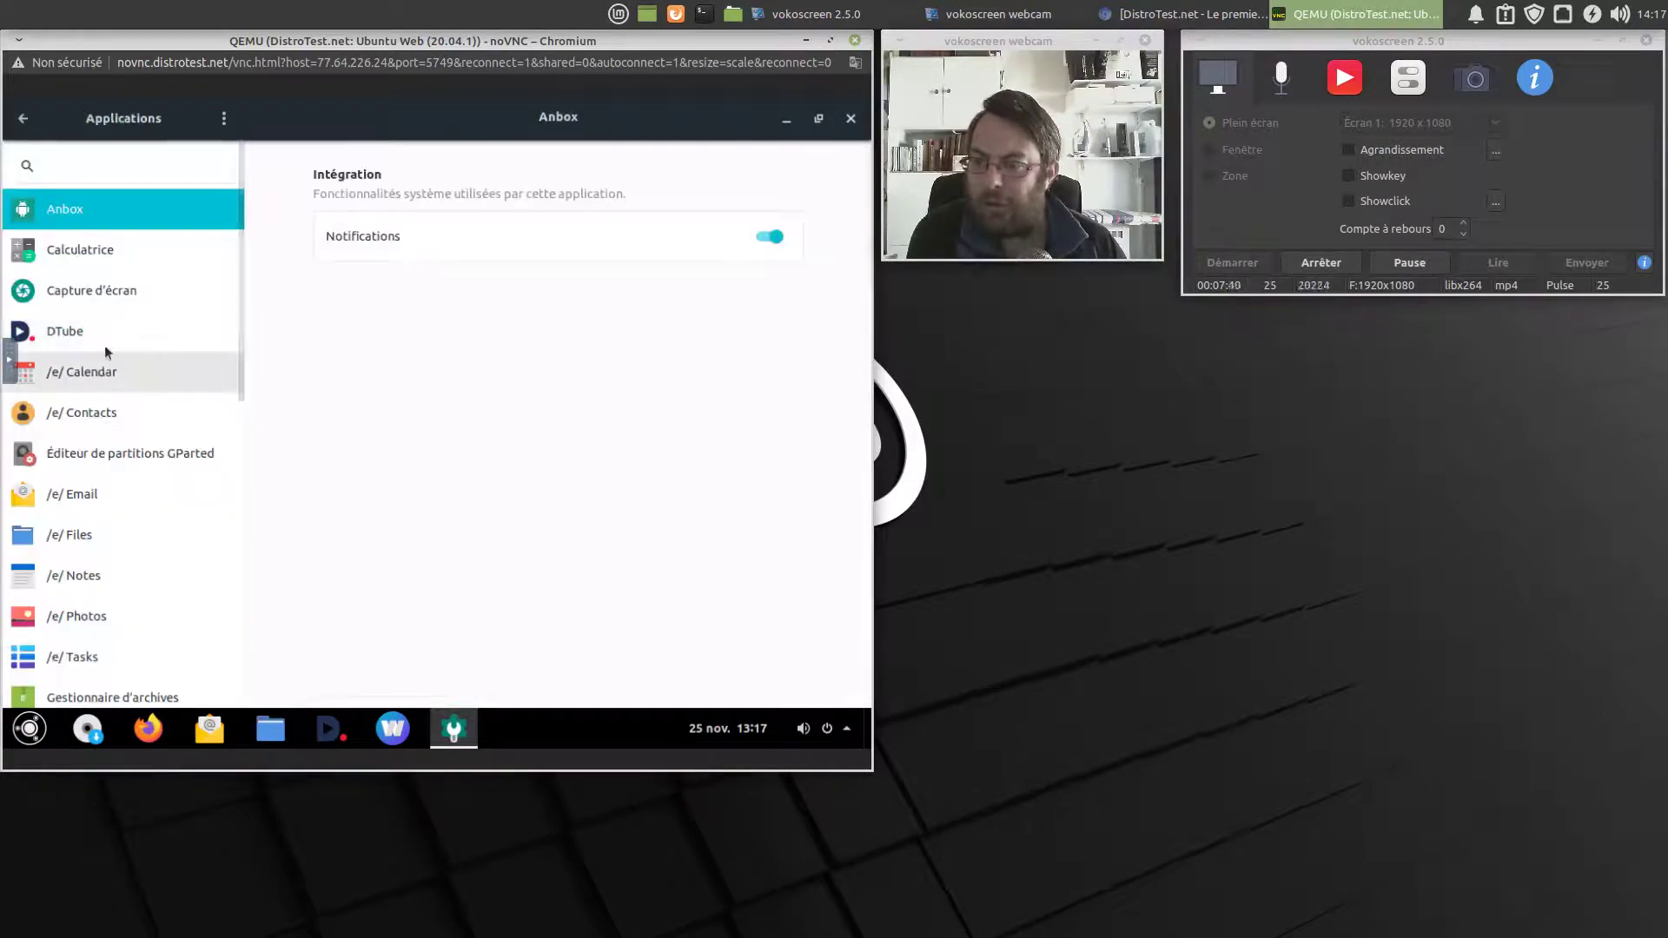
pyautogui.click(104, 330)
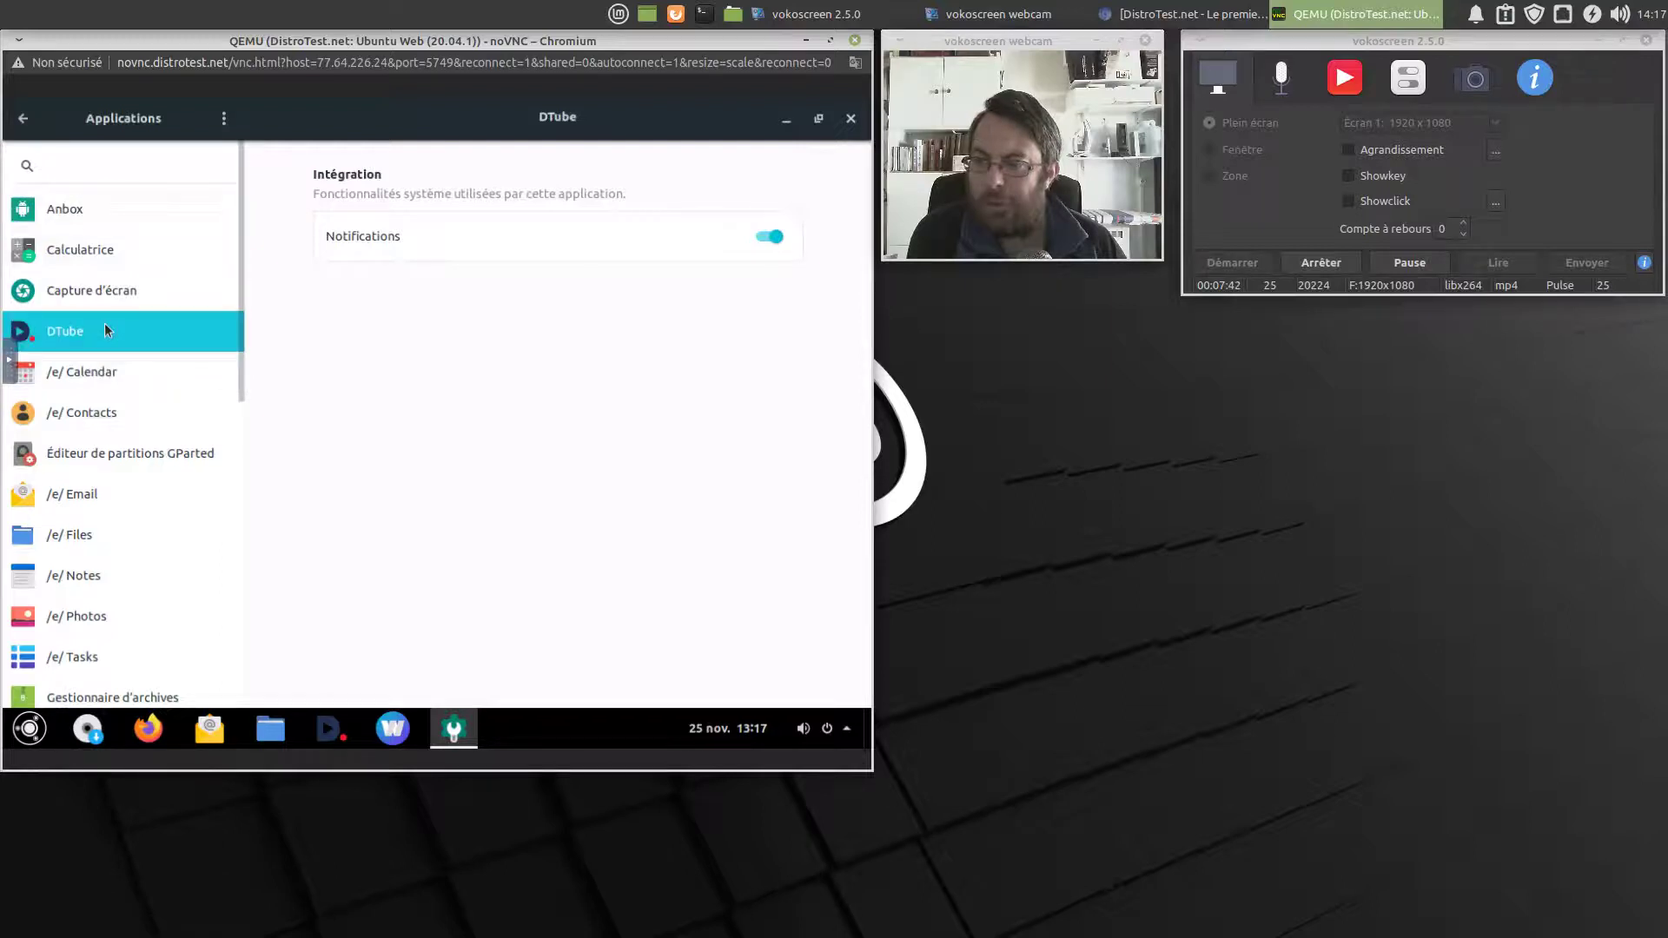
pyautogui.click(118, 374)
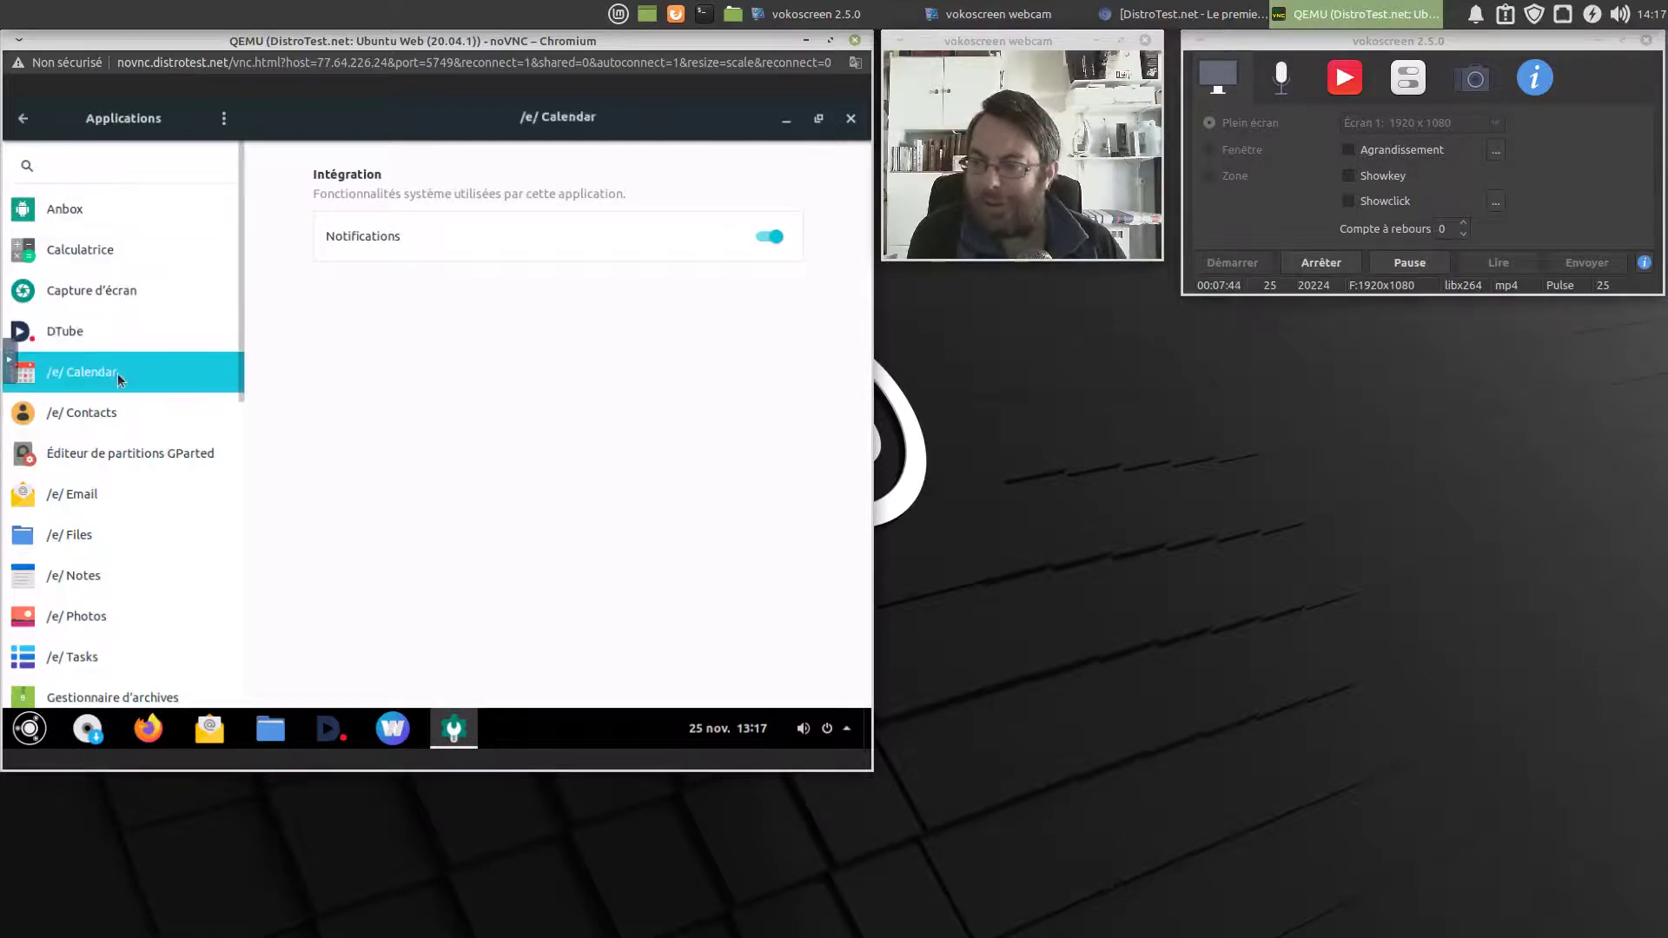
pyautogui.click(127, 421)
pyautogui.click(151, 456)
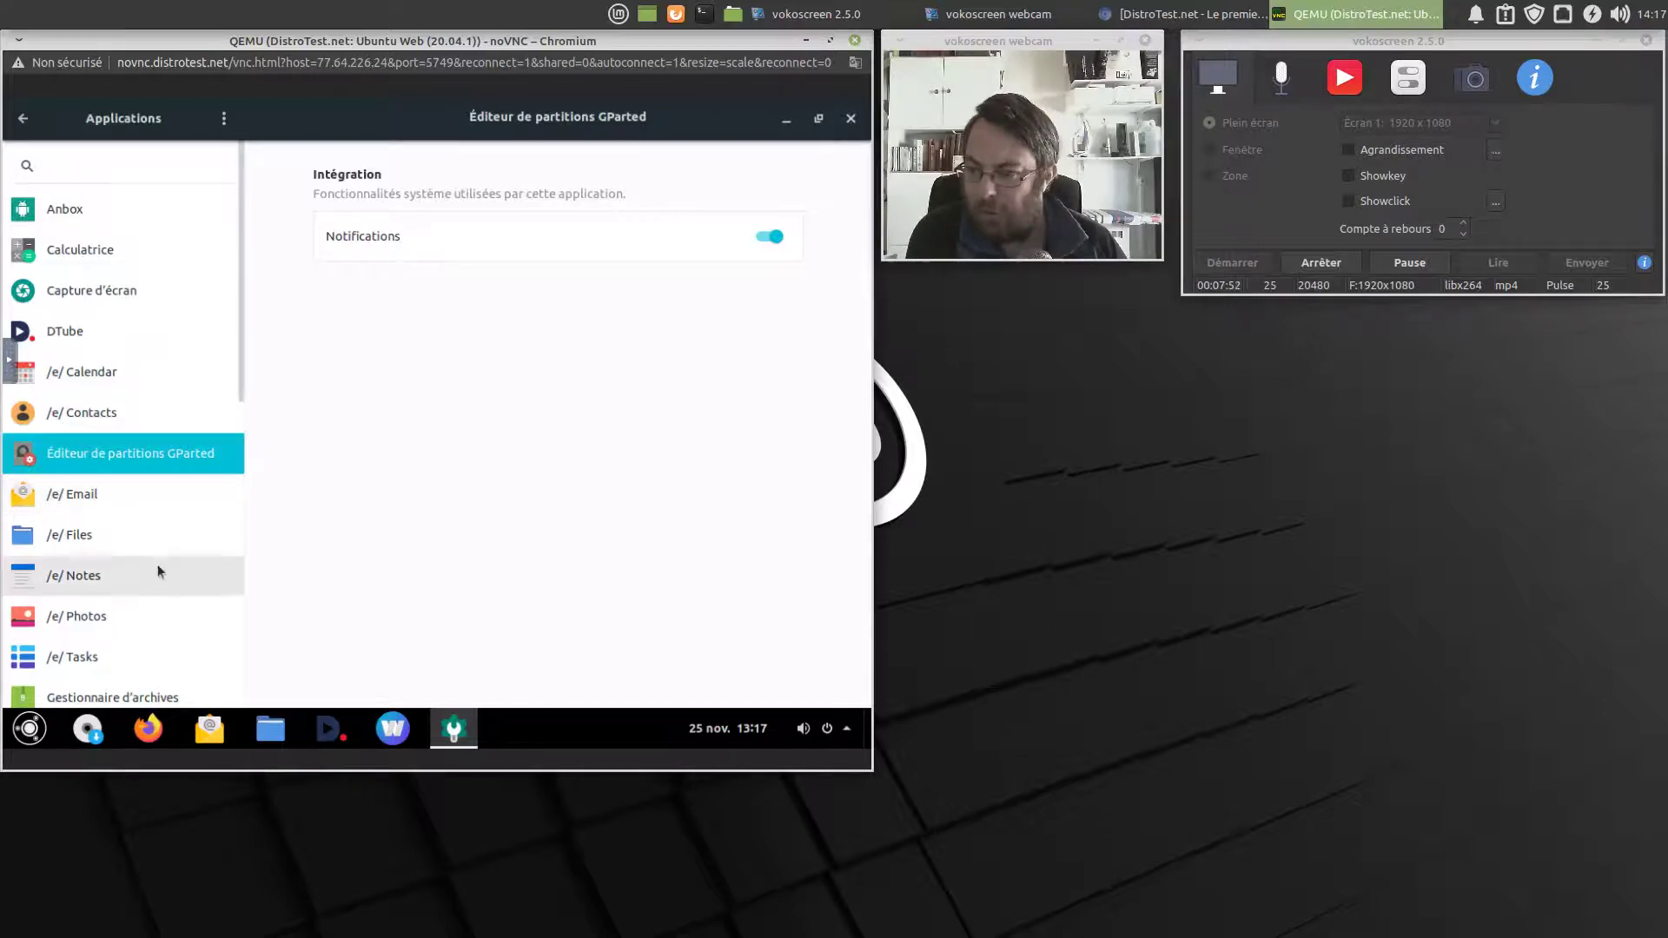
# View the integration options for Open Web Store, SoundCloud and Twitter further down the Applications list
pyautogui.scroll(-10, 158, 569)
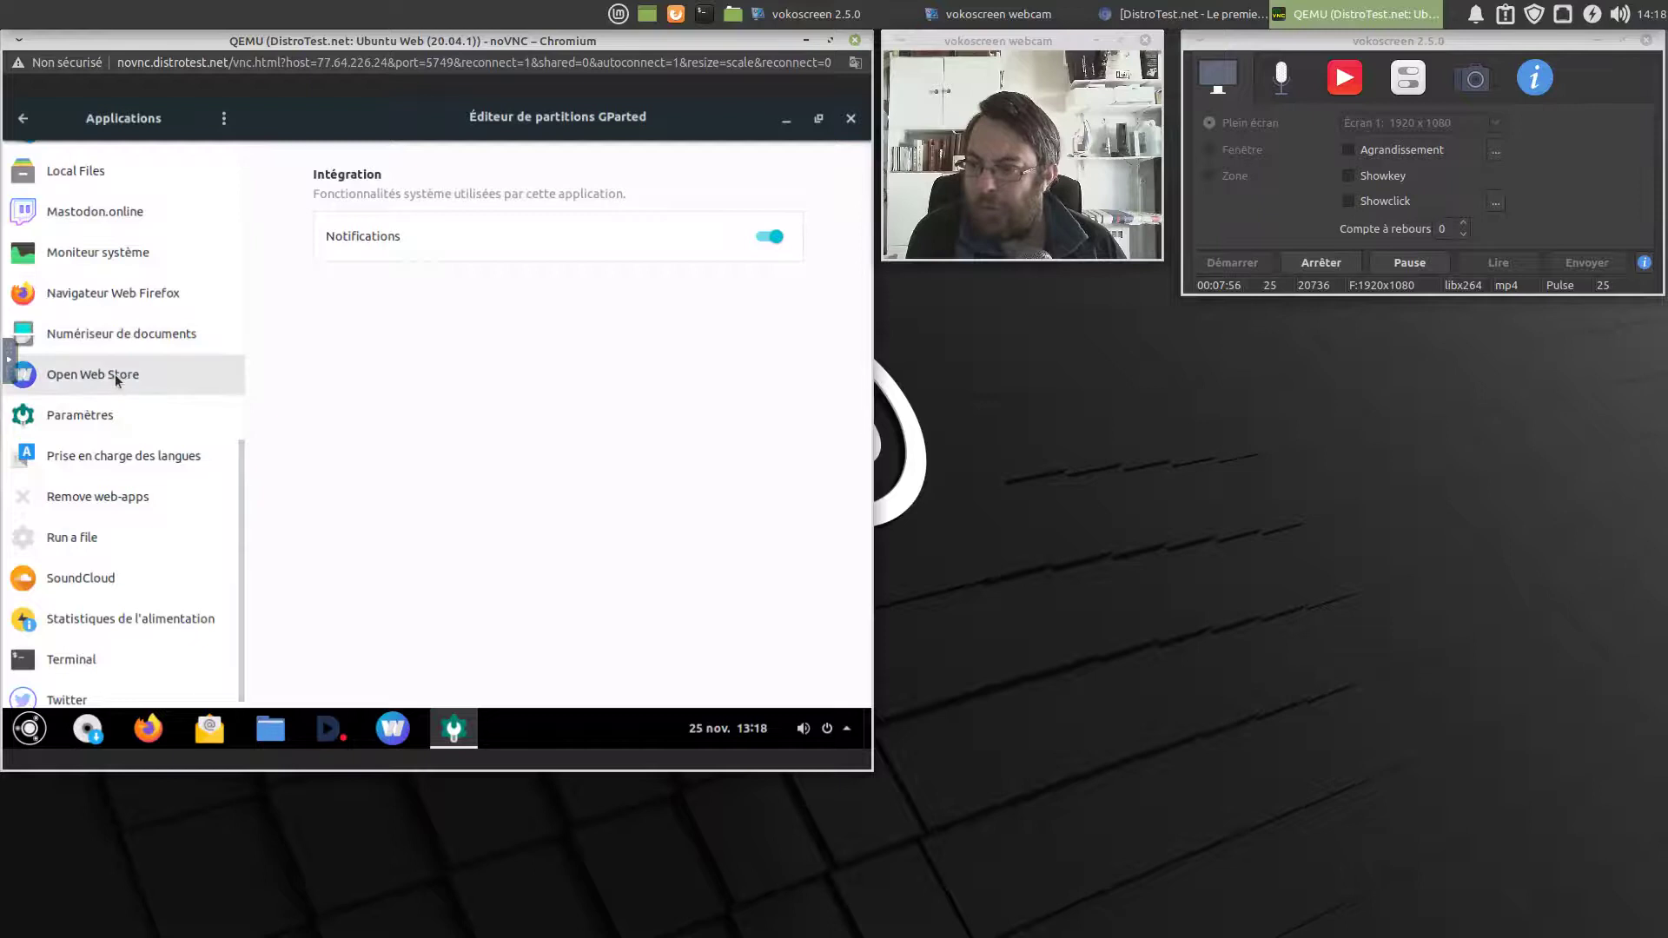
pyautogui.click(115, 374)
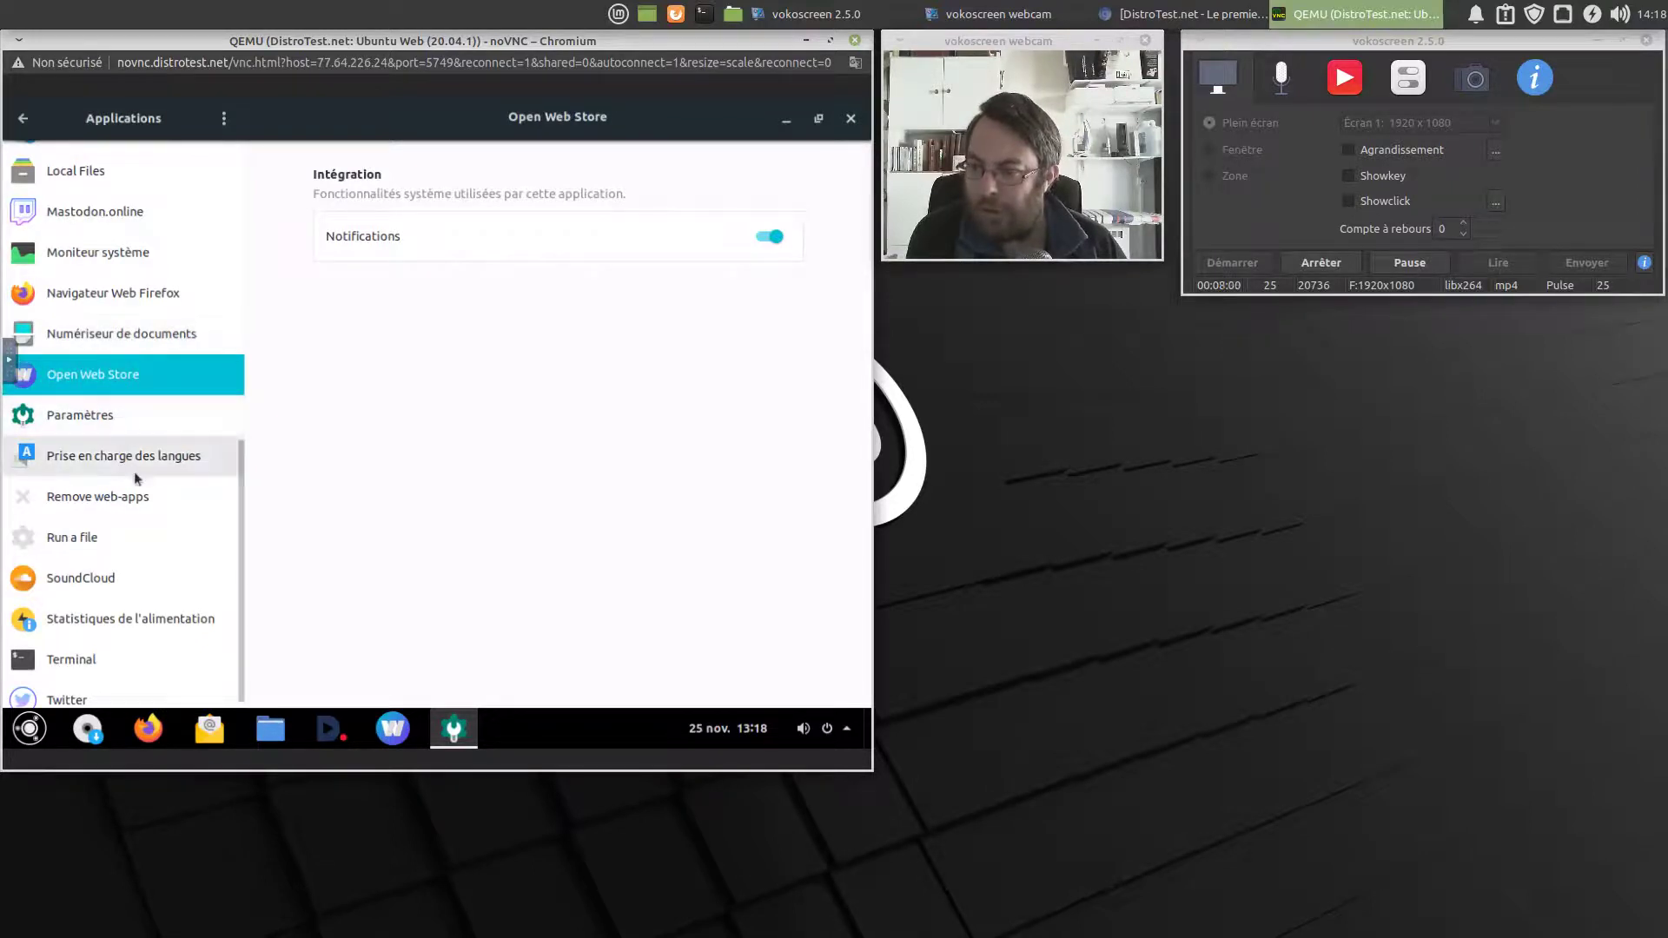
pyautogui.scroll(-1, 114, 486)
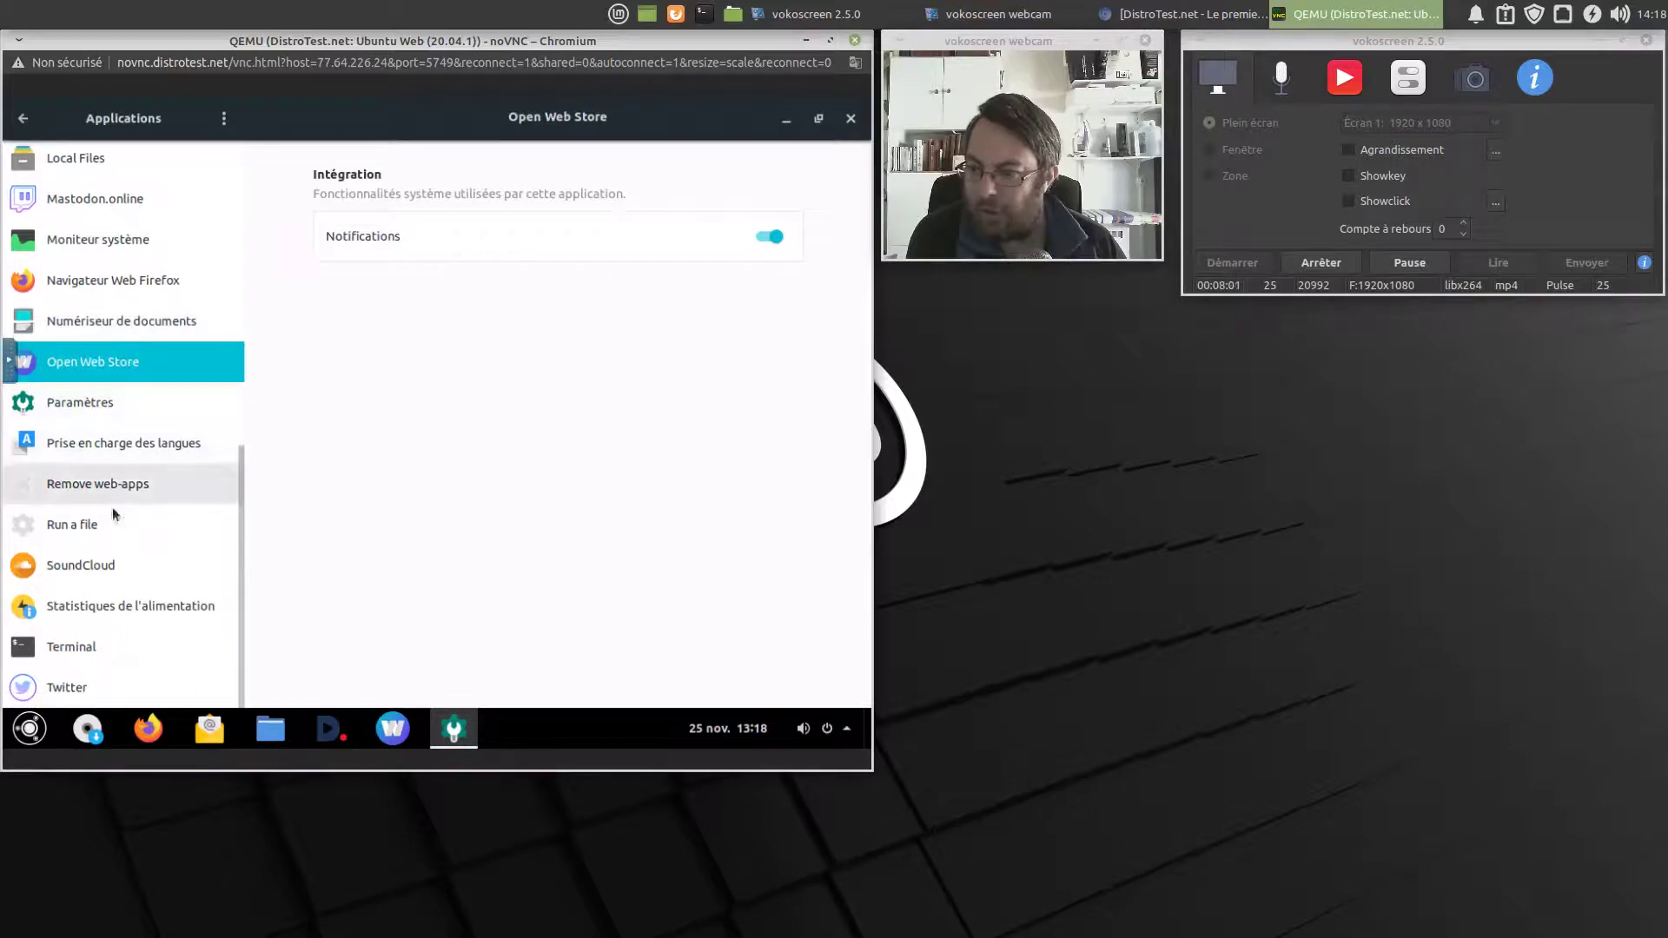
pyautogui.click(118, 554)
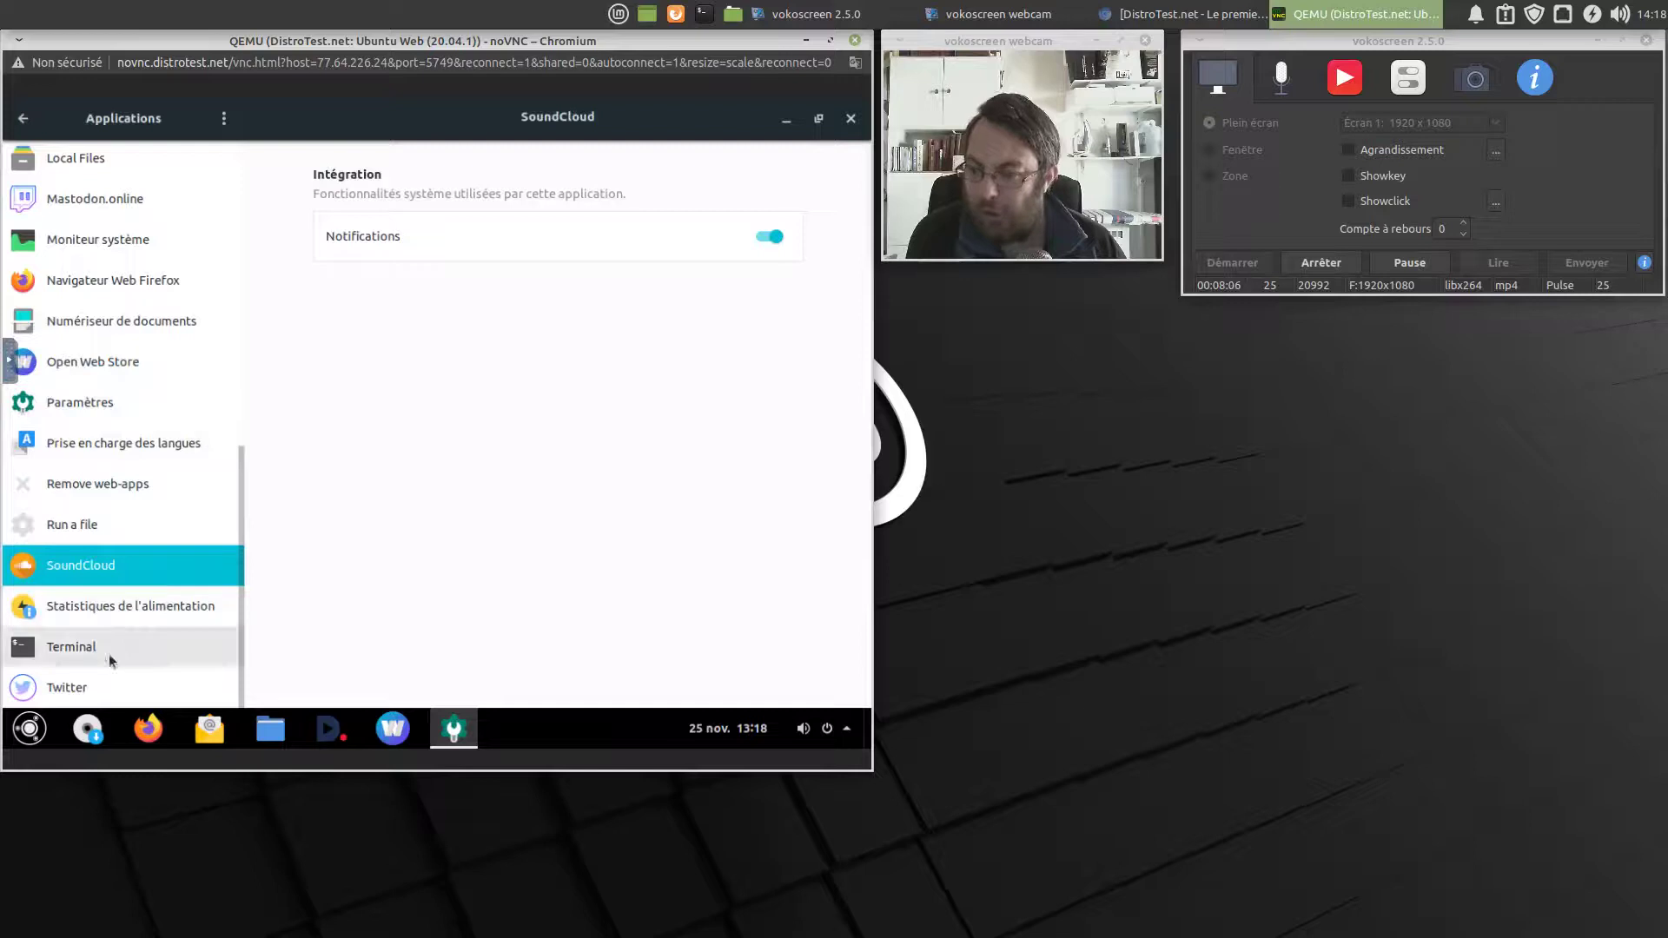
pyautogui.click(106, 687)
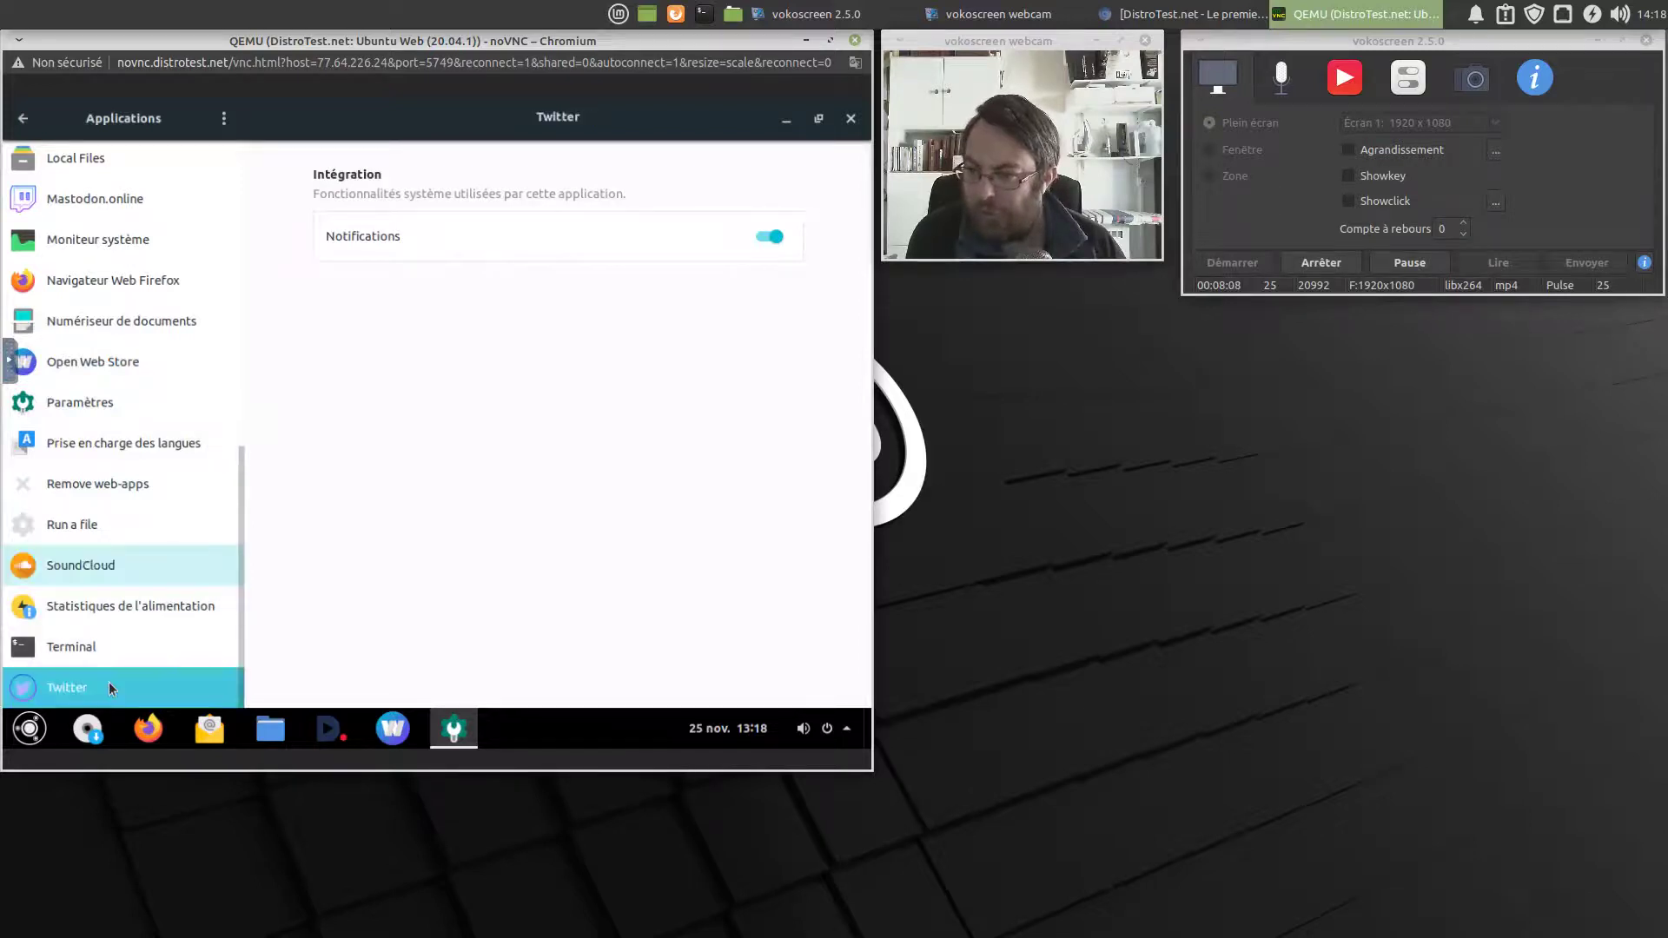
# Review the full list of installed applications once more and close the system settings
pyautogui.scroll(8, 153, 535)
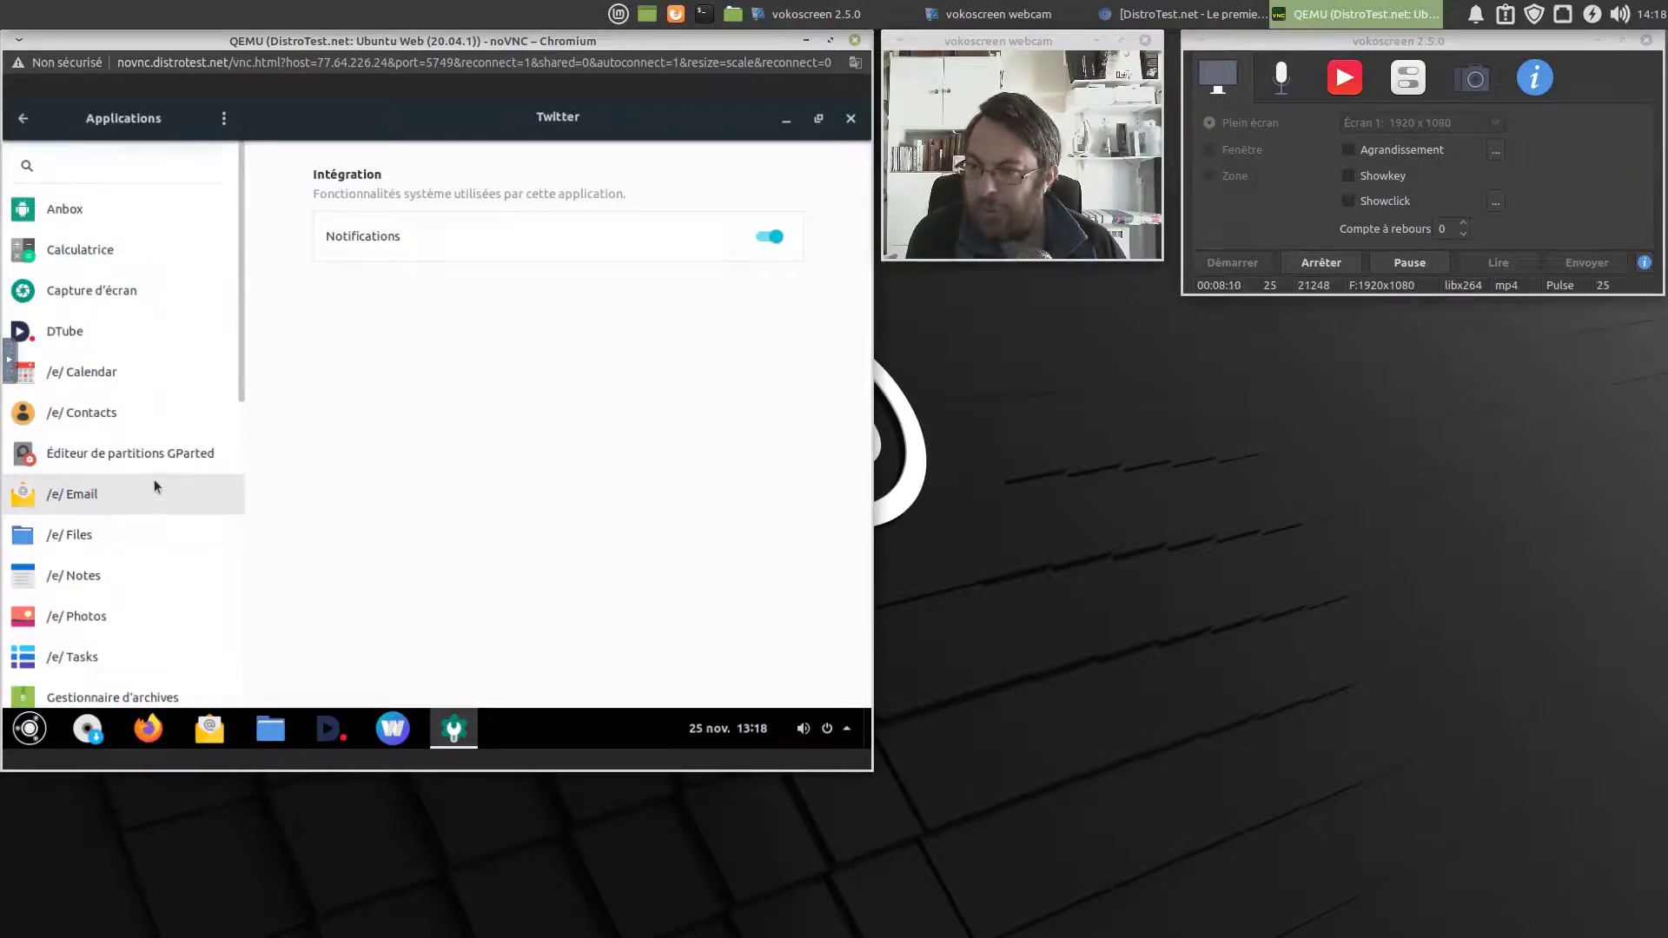
pyautogui.scroll(-2, 154, 478)
pyautogui.scroll(-6, 155, 474)
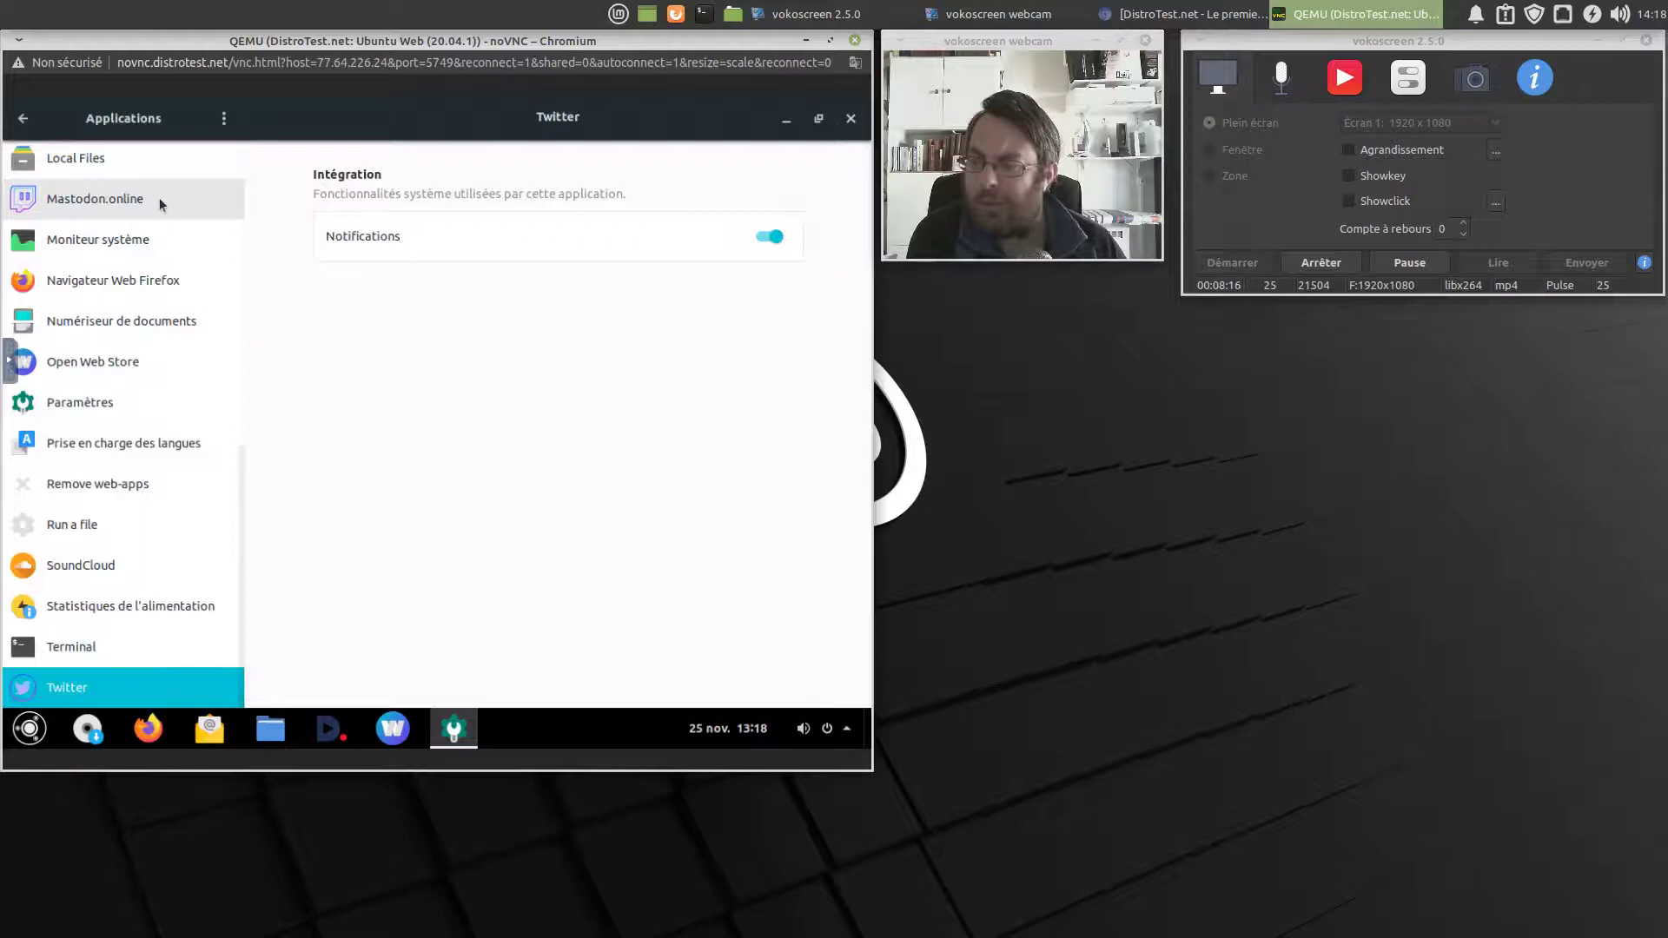
pyautogui.scroll(3, 159, 196)
pyautogui.scroll(4, 160, 197)
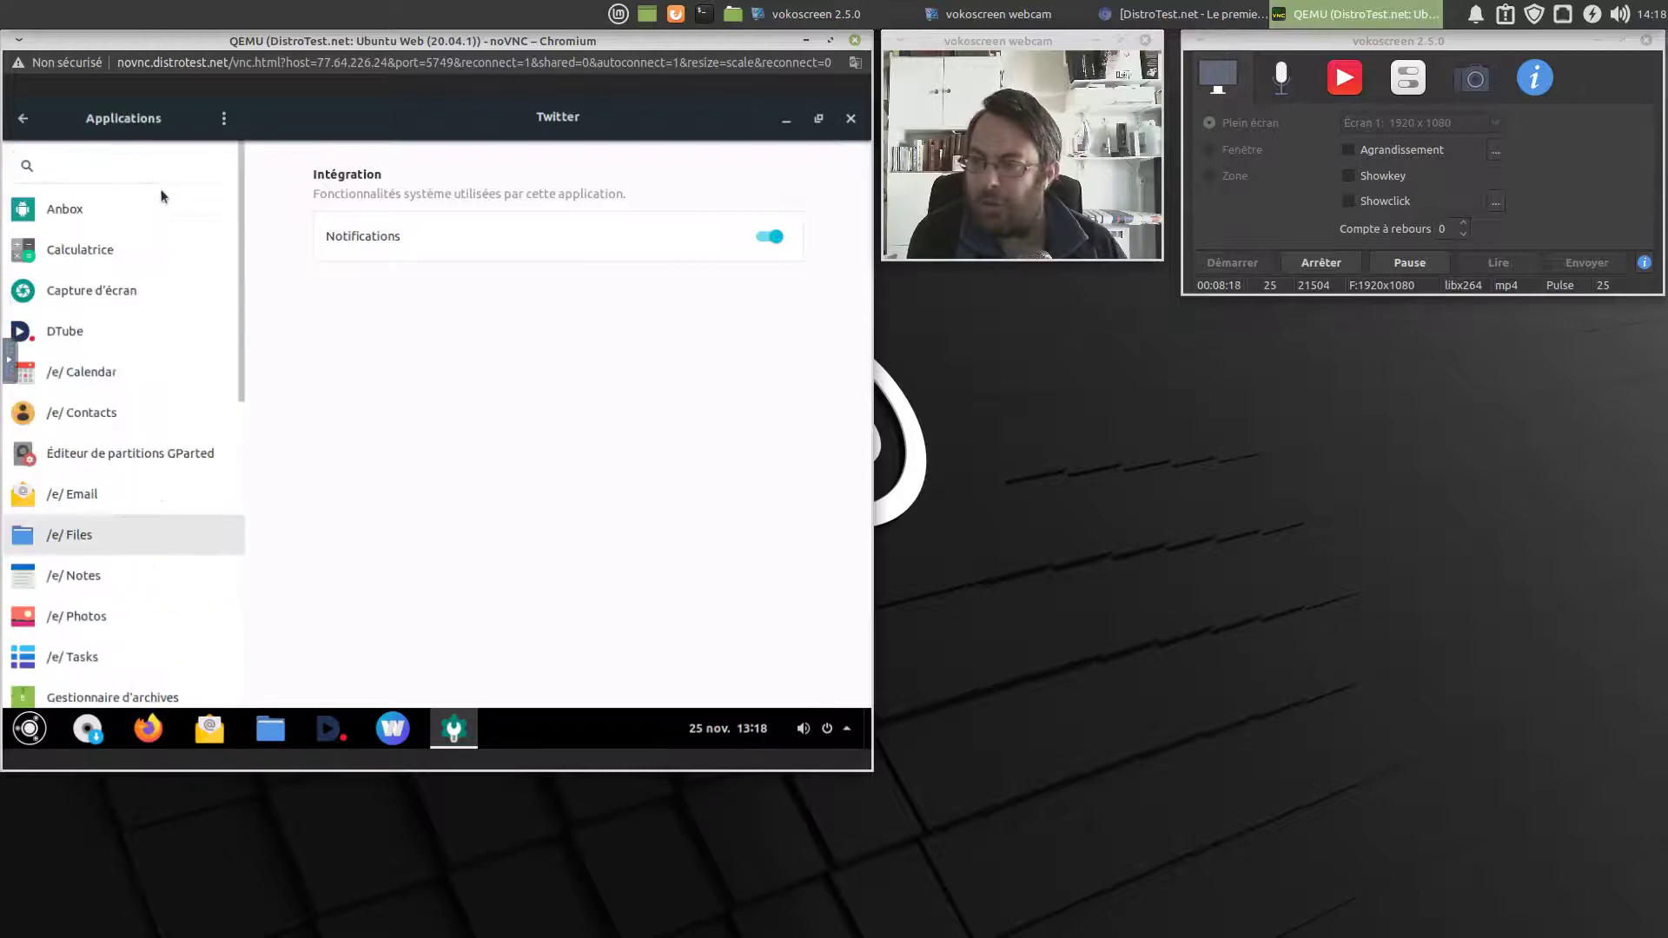
pyautogui.click(849, 120)
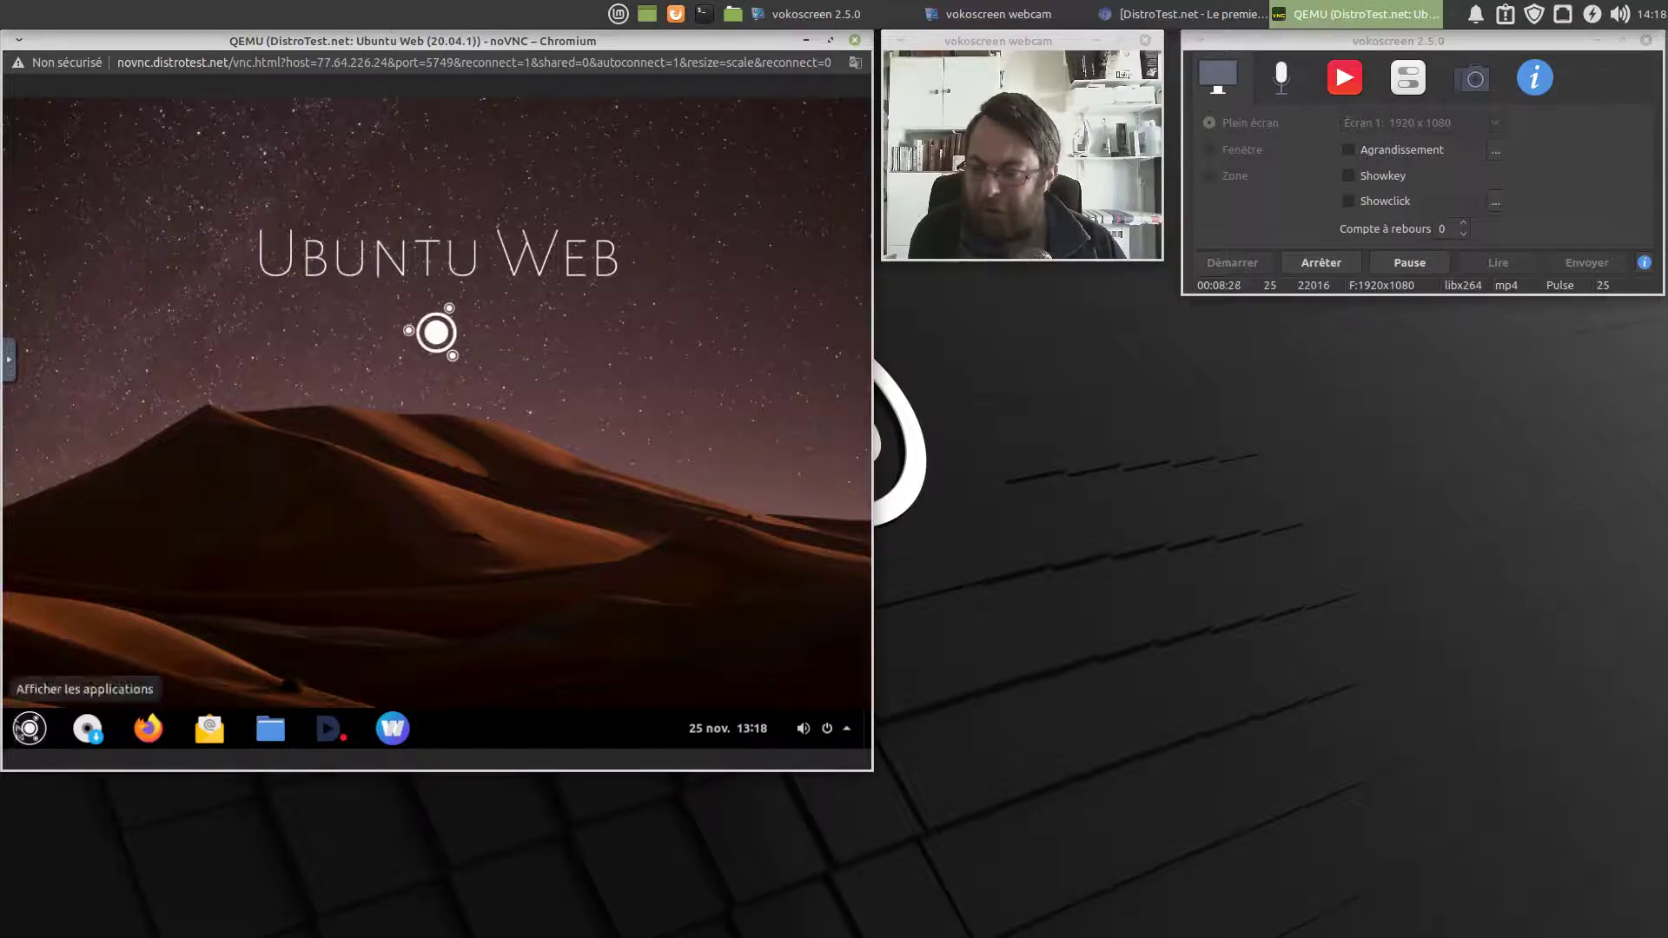
# Open the calculator from the full application list, view its About information, and dismiss the dialog
pyautogui.click(28, 728)
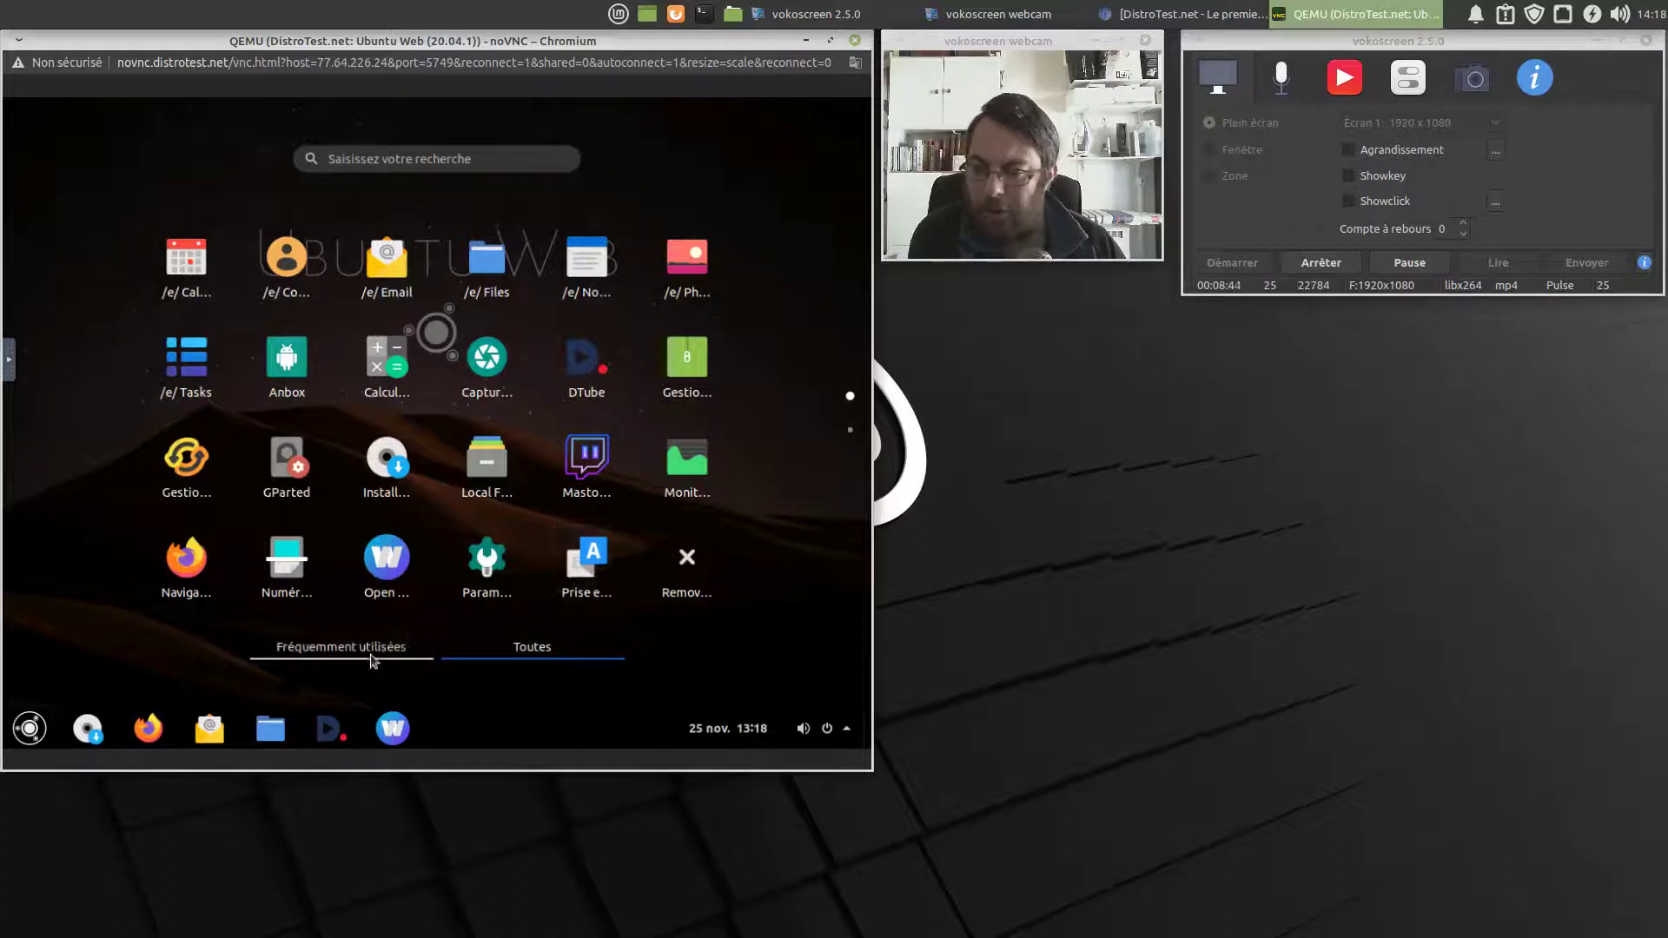
pyautogui.click(430, 654)
pyautogui.click(525, 647)
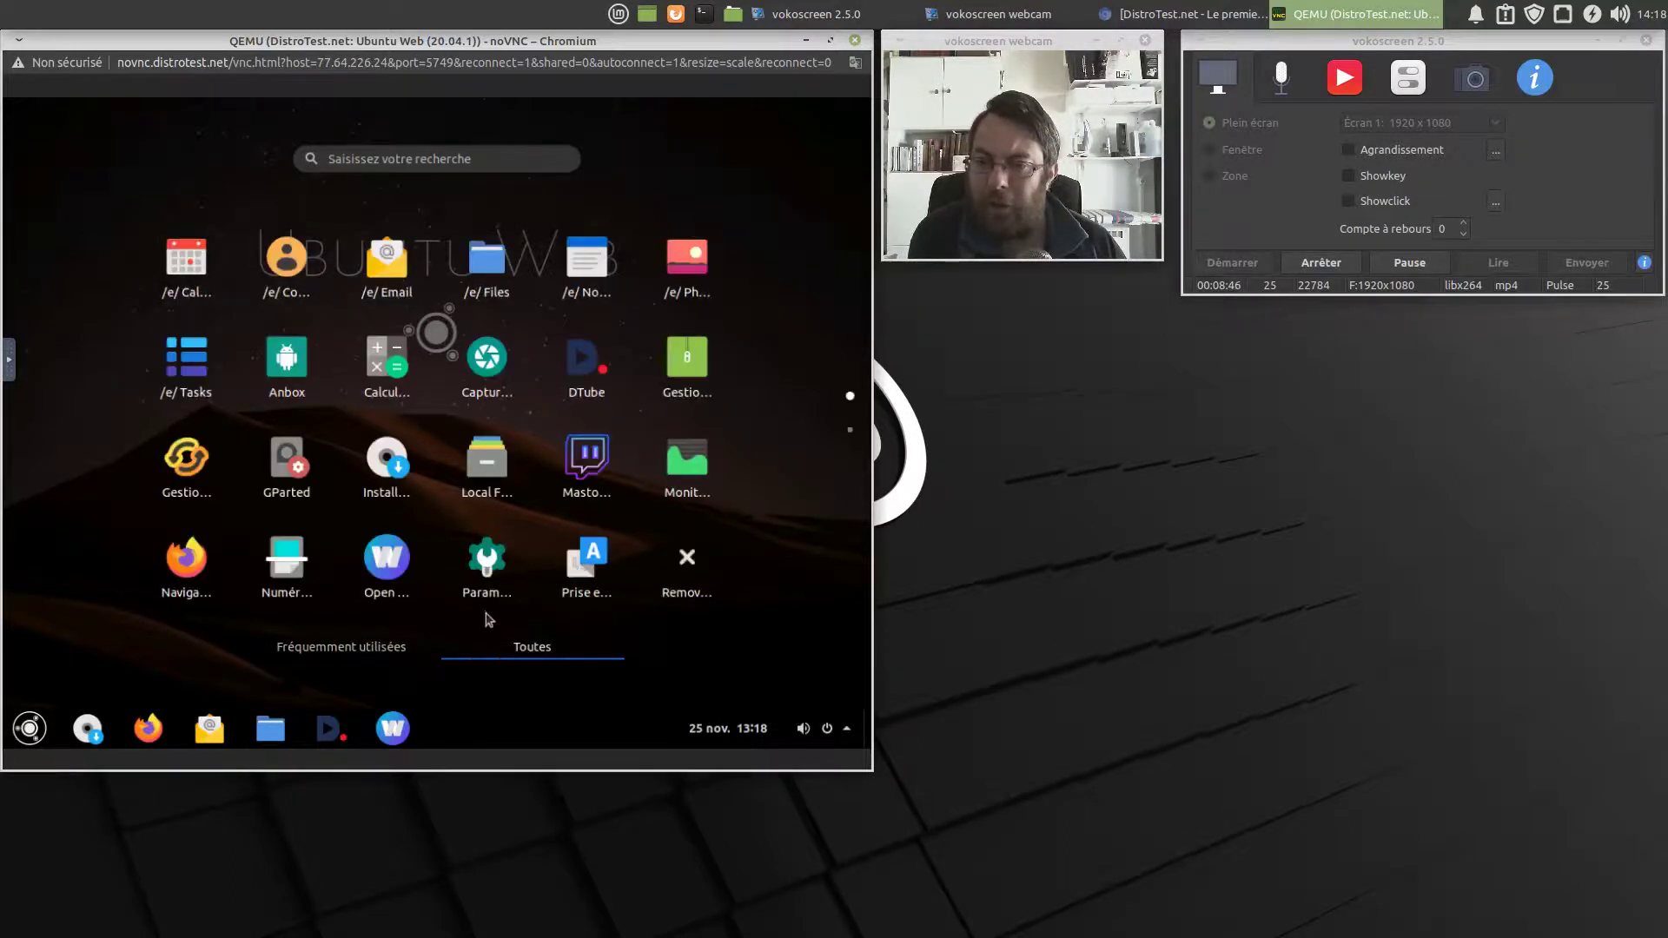
pyautogui.click(387, 391)
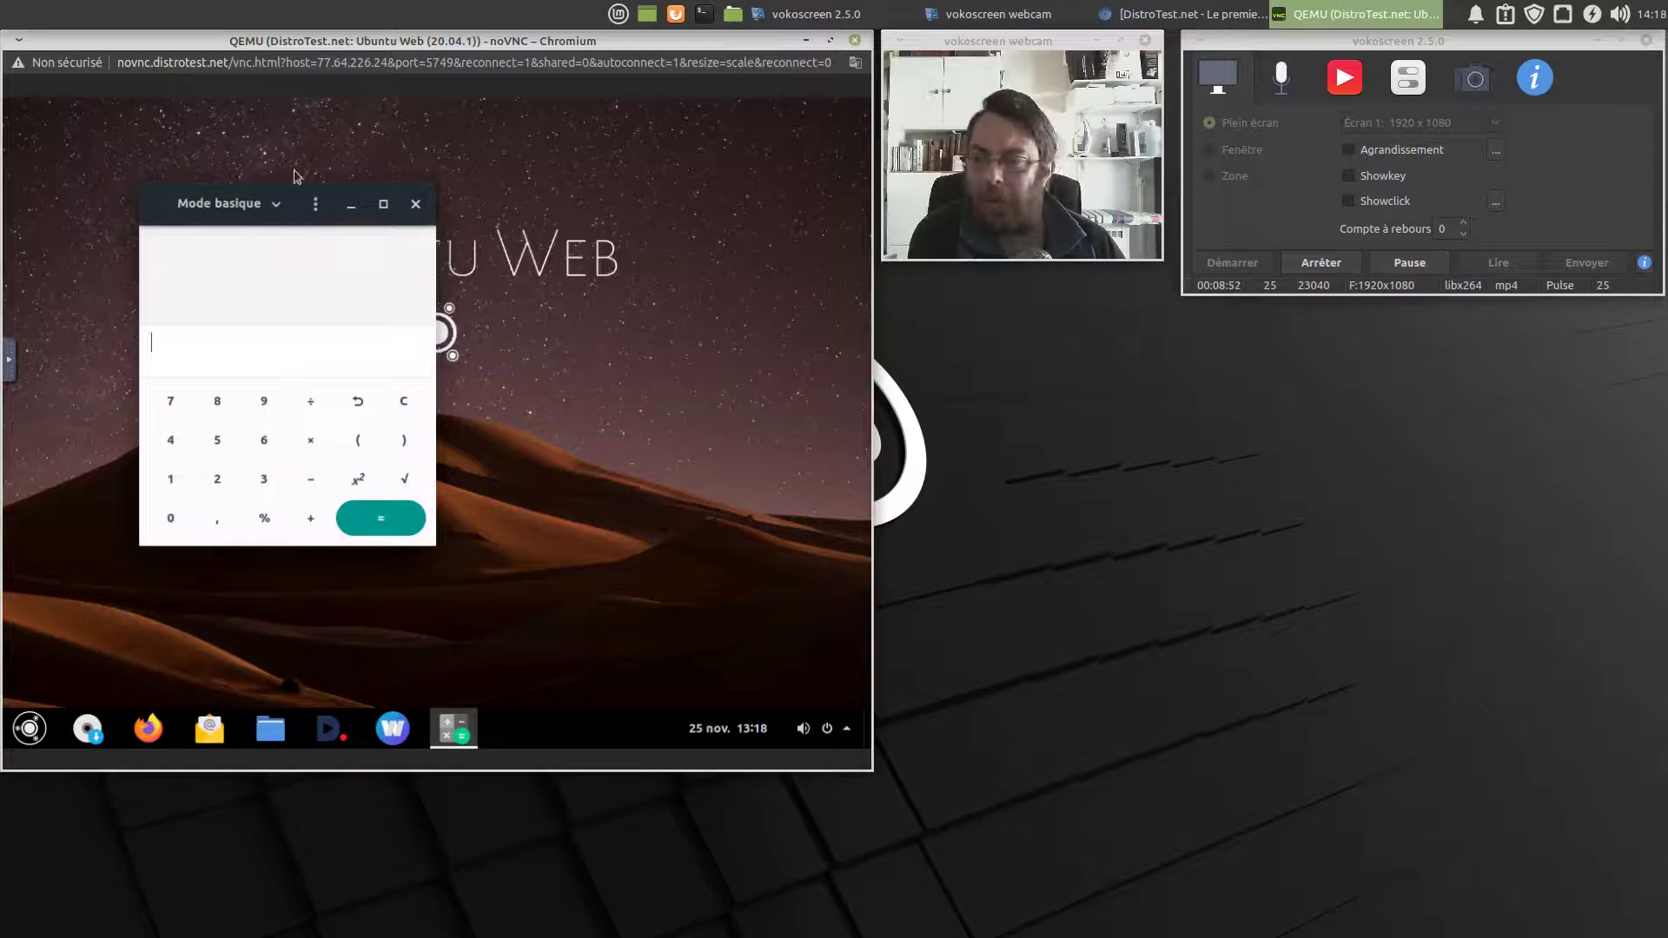
pyautogui.click(315, 210)
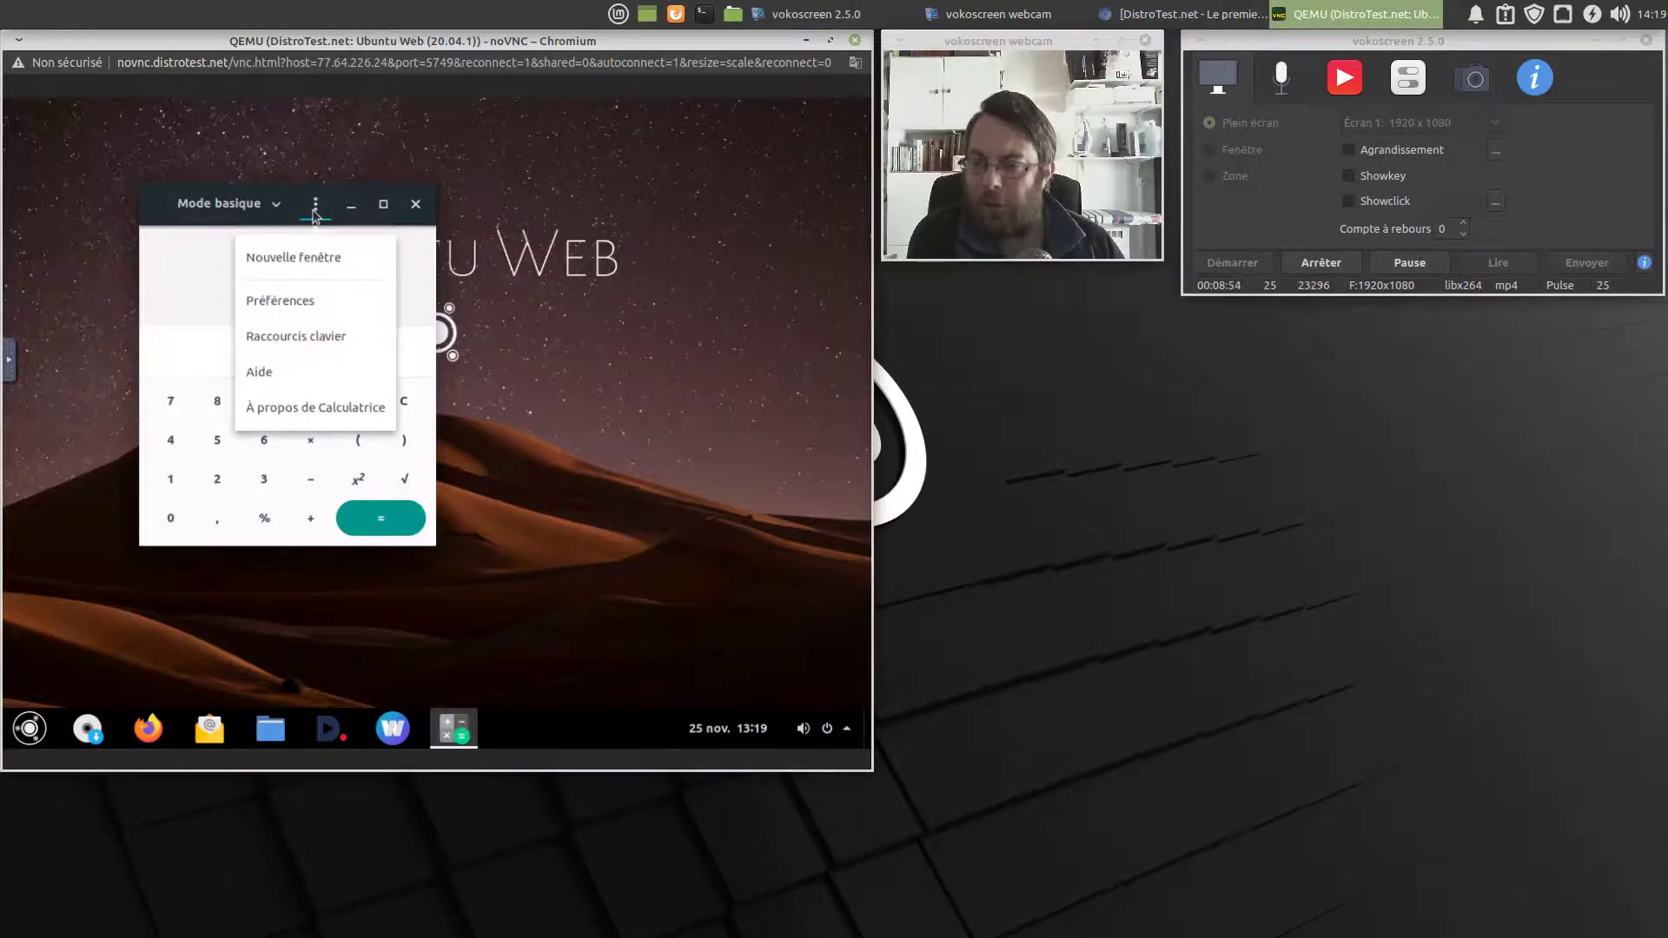
pyautogui.click(311, 408)
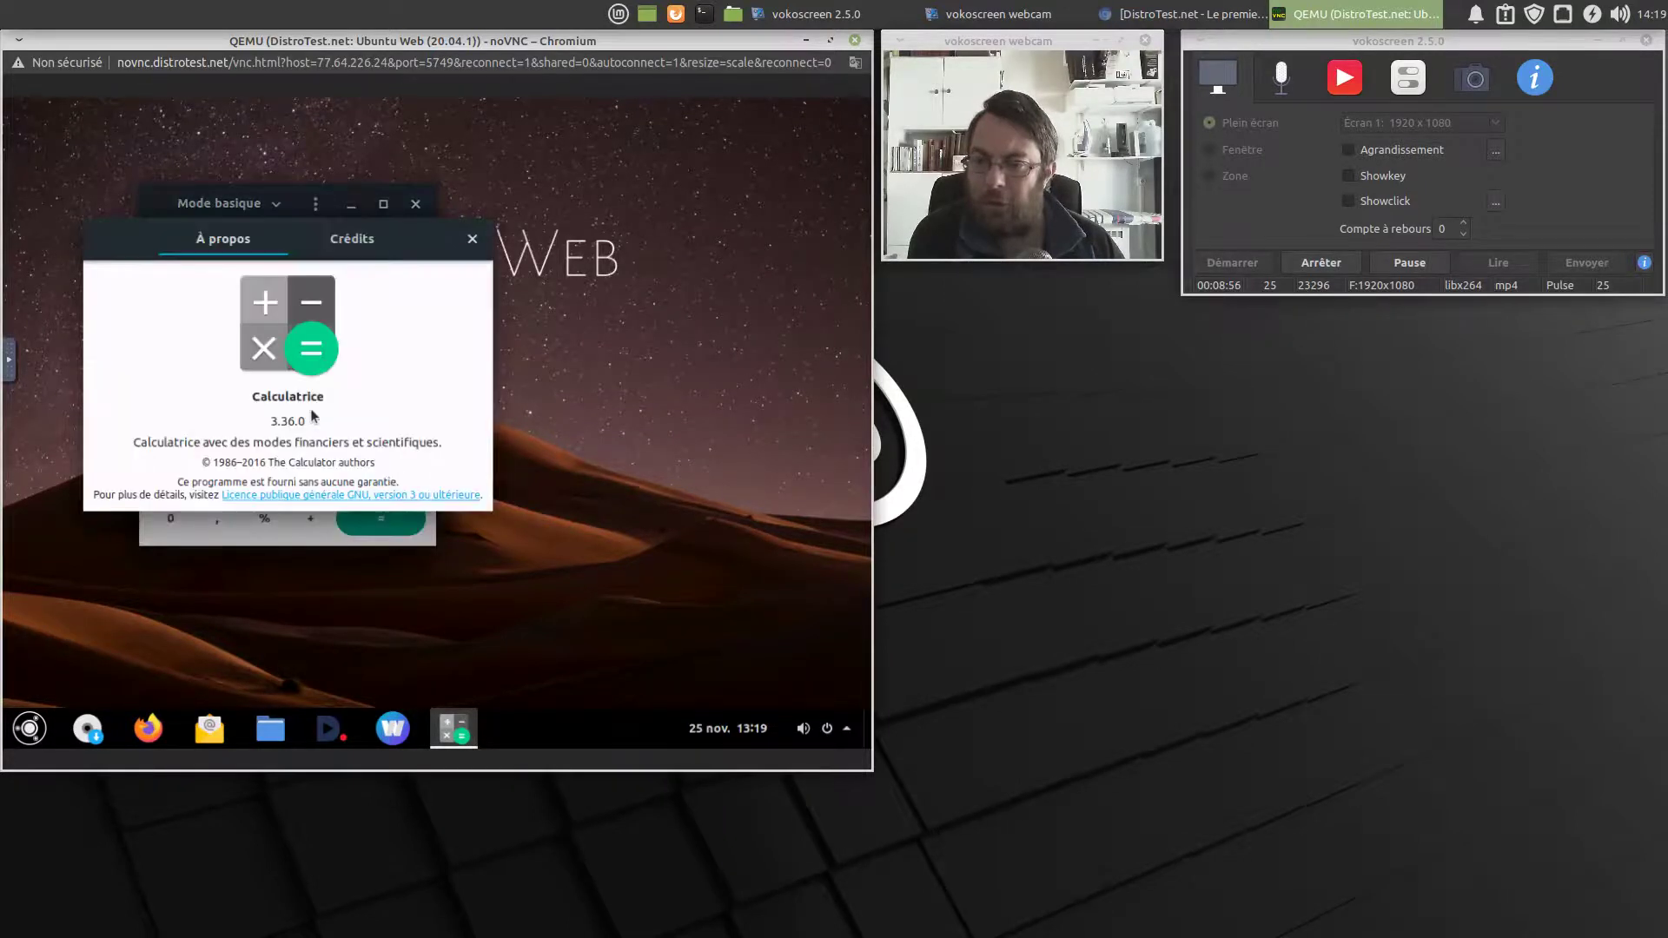
pyautogui.click(474, 244)
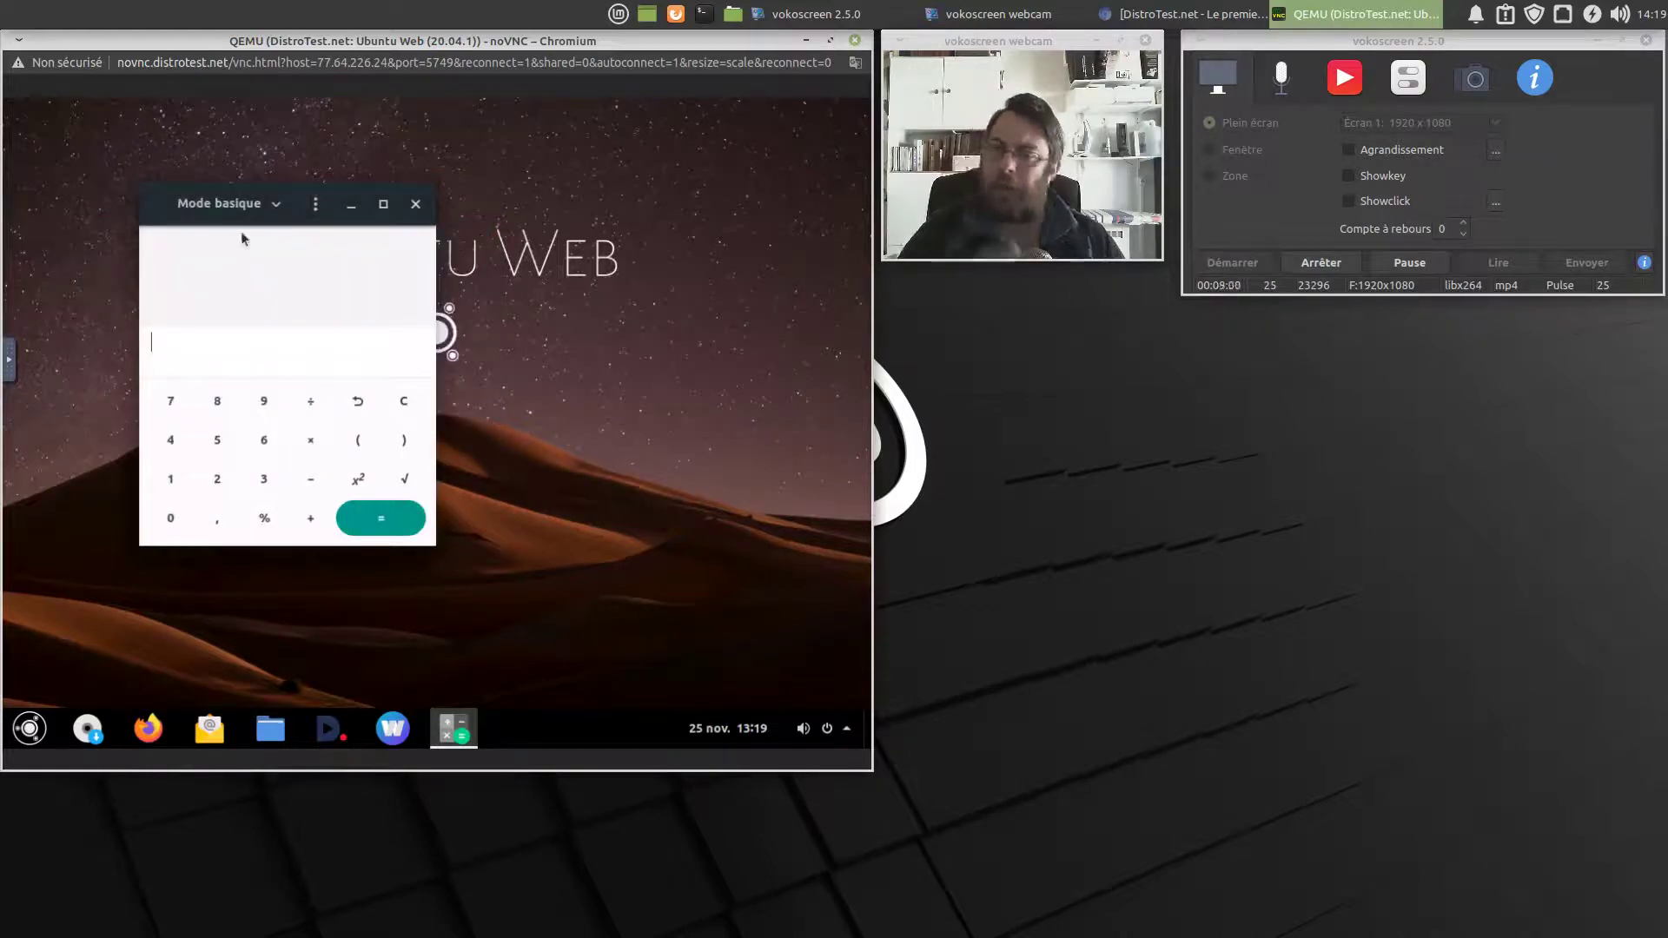
# Try the calculator's Mode financier, Mode programmation and Mode clavier, shifting the window to see more of it
pyautogui.click(207, 211)
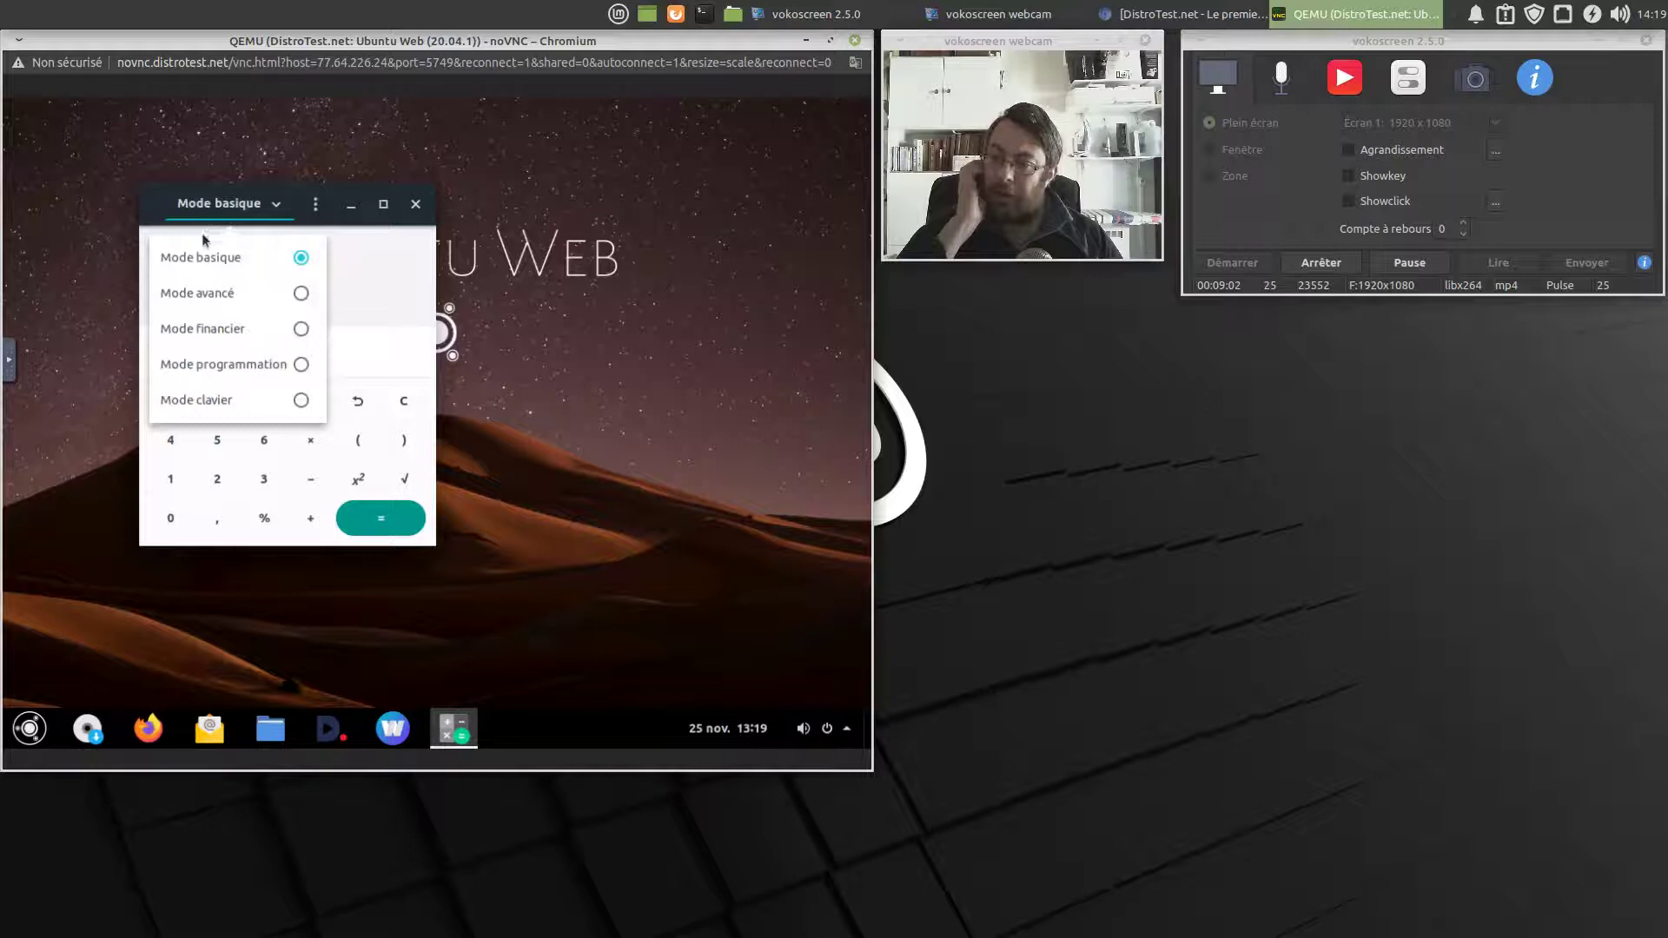
pyautogui.click(213, 335)
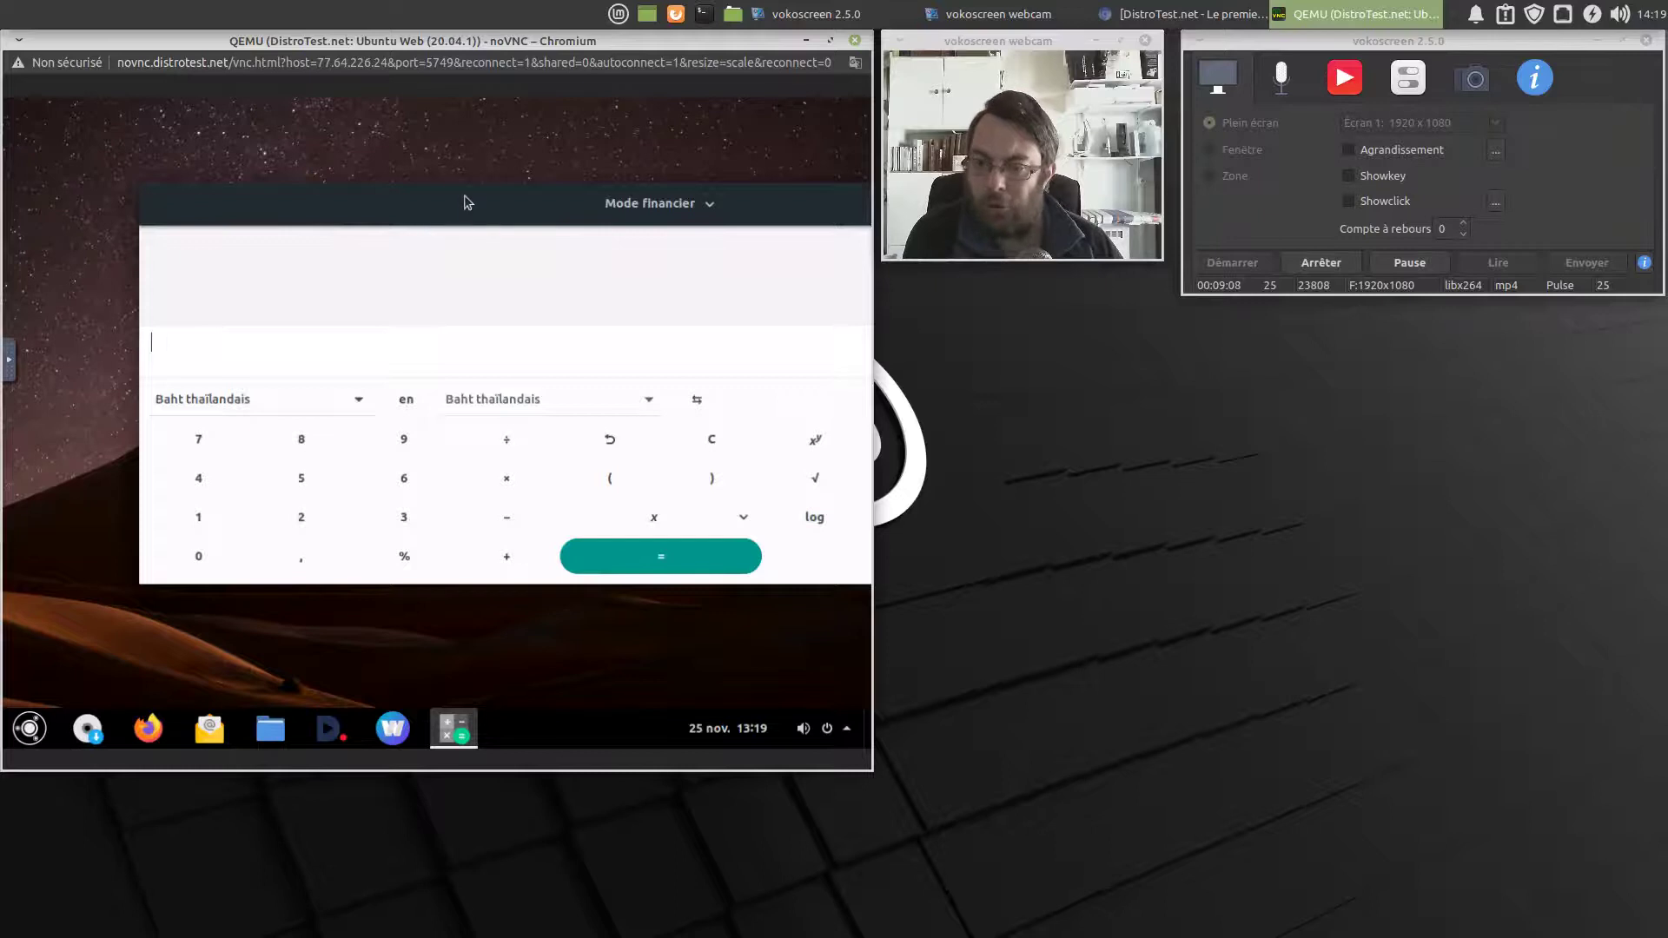
pyautogui.moveTo(466, 205); pyautogui.dragTo(315, 211)
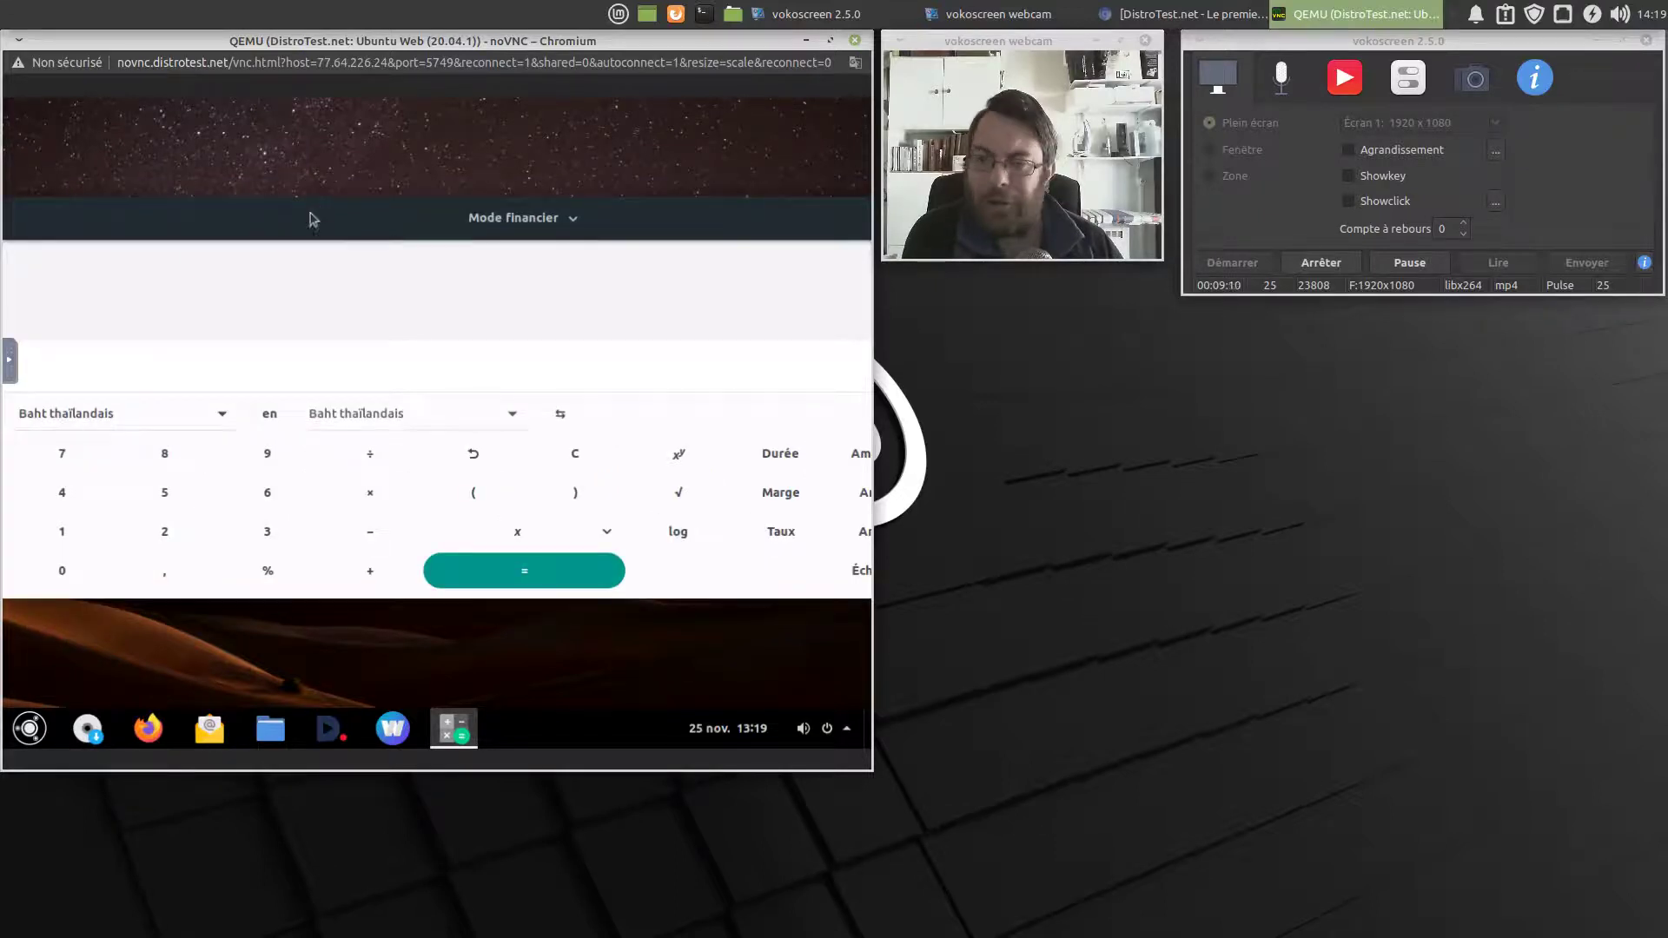
pyautogui.click(583, 222)
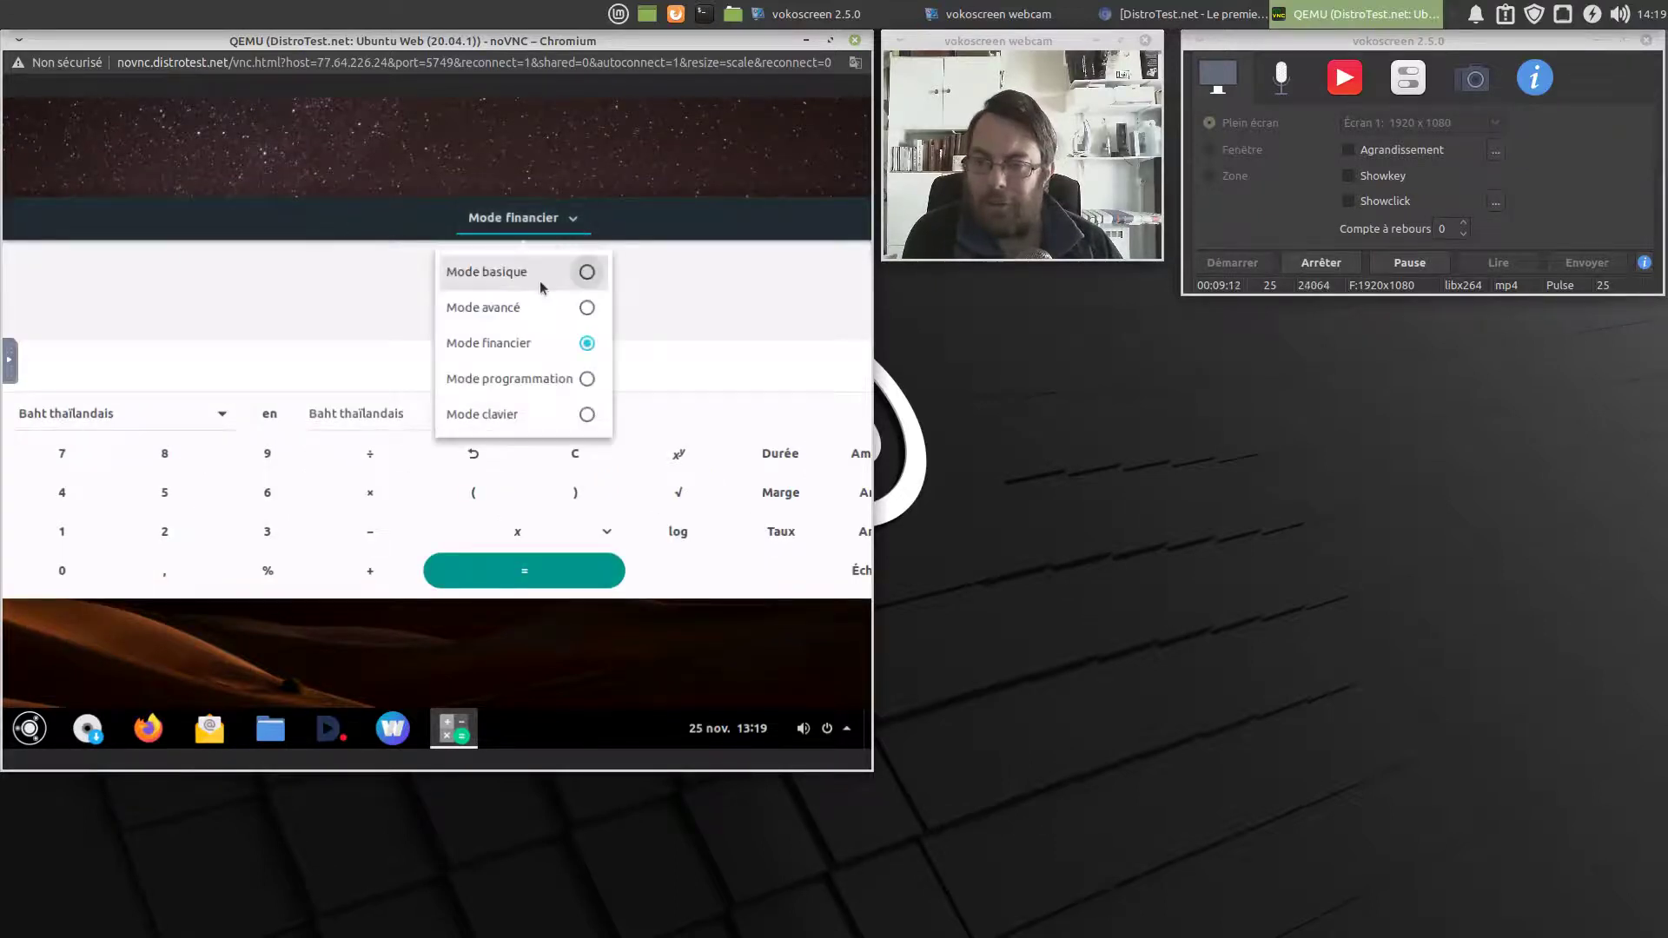
pyautogui.click(522, 378)
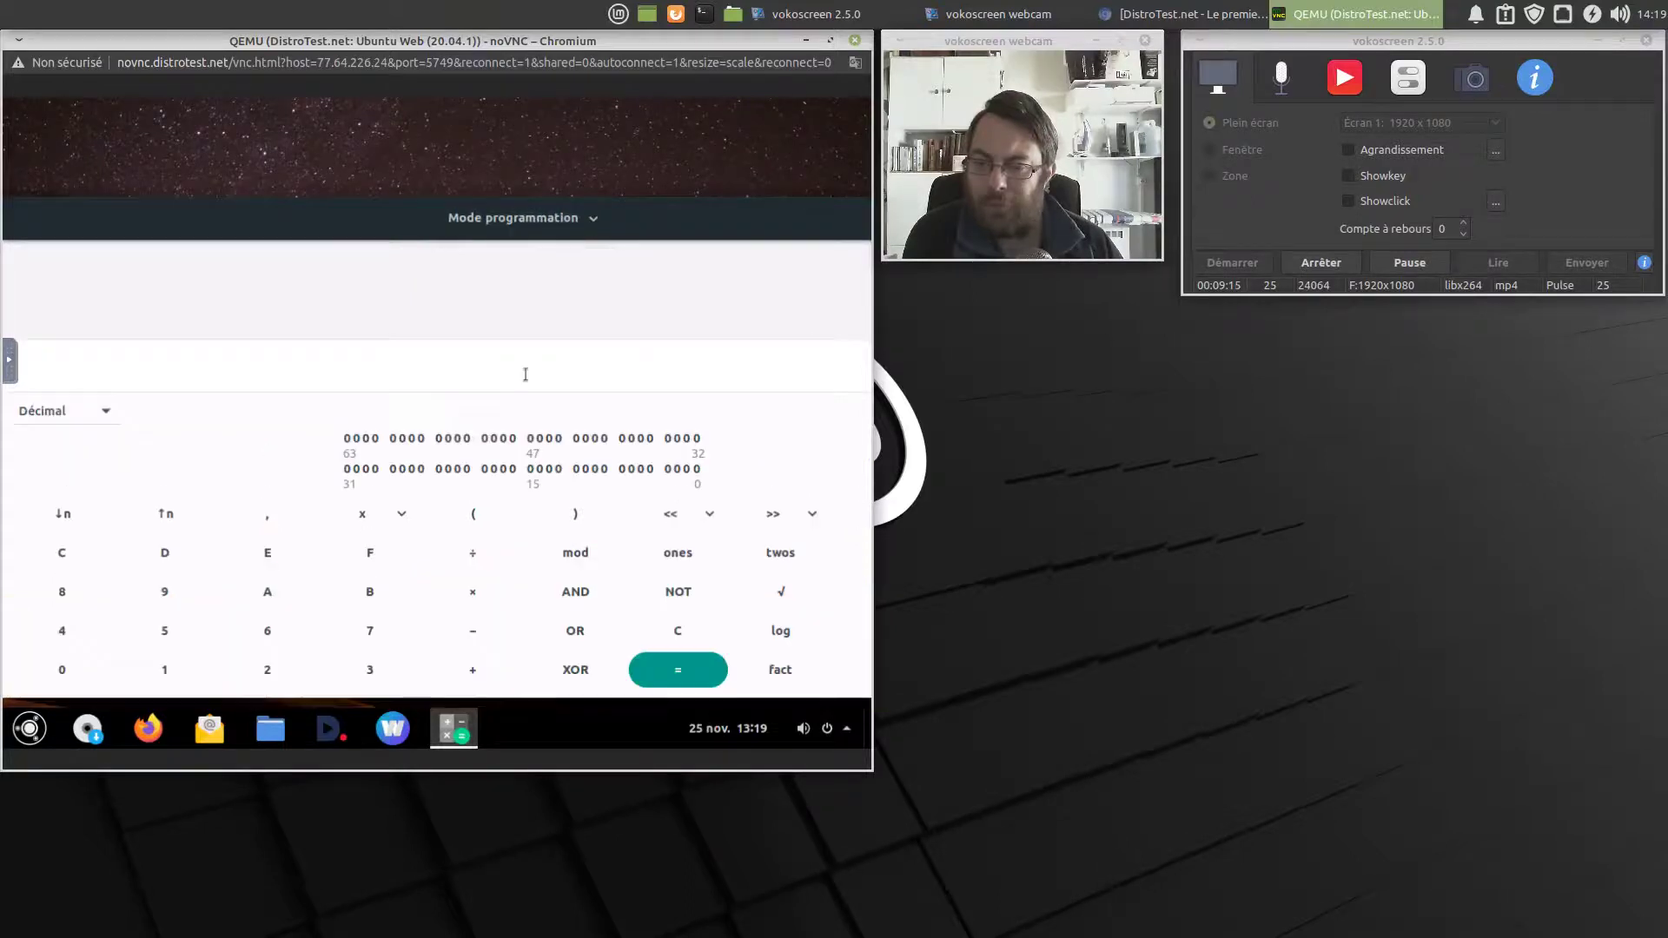
pyautogui.click(587, 222)
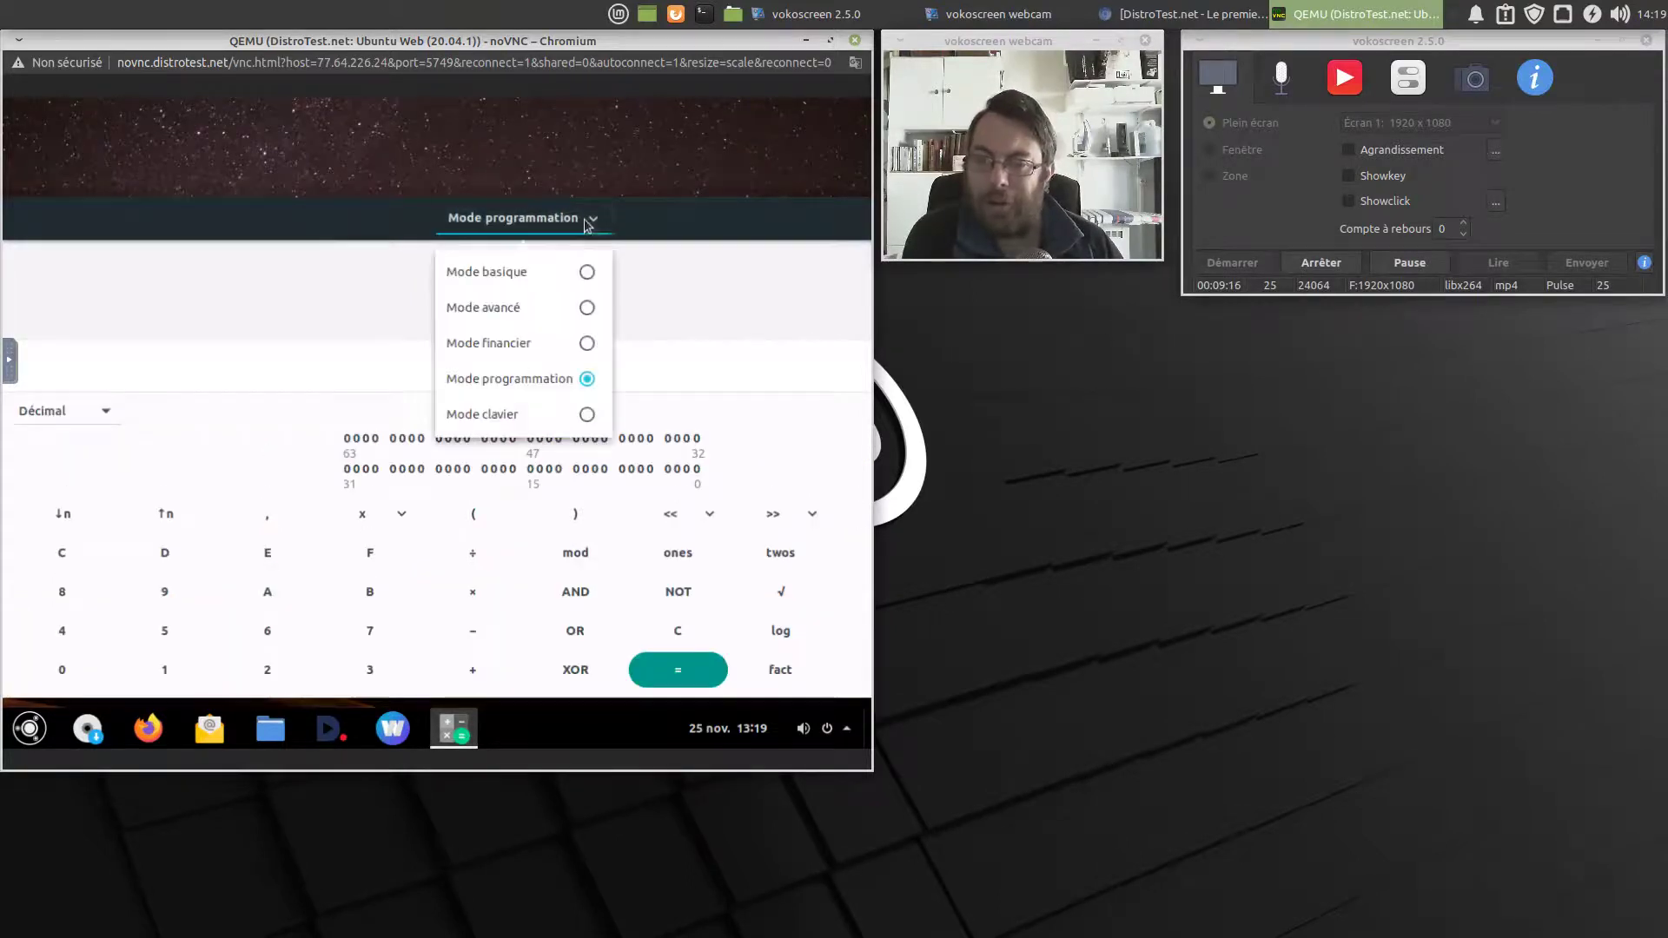
pyautogui.click(537, 415)
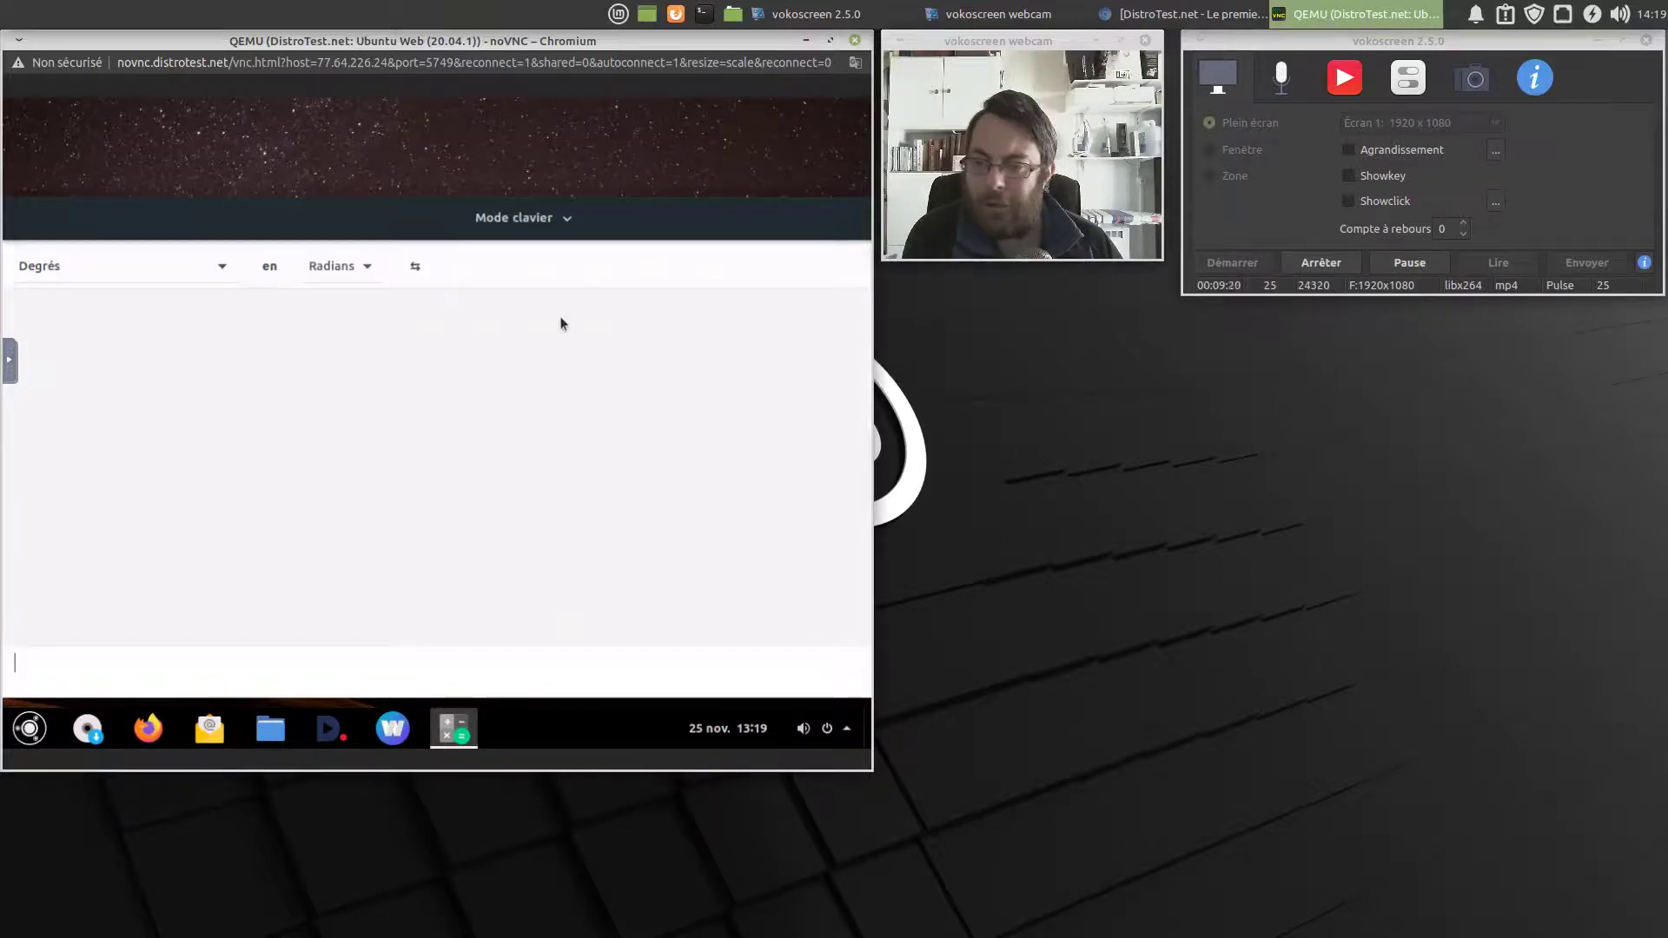
# View the calculator's Mode avancé, return it to Mode basique, and close the calculator
pyautogui.click(573, 223)
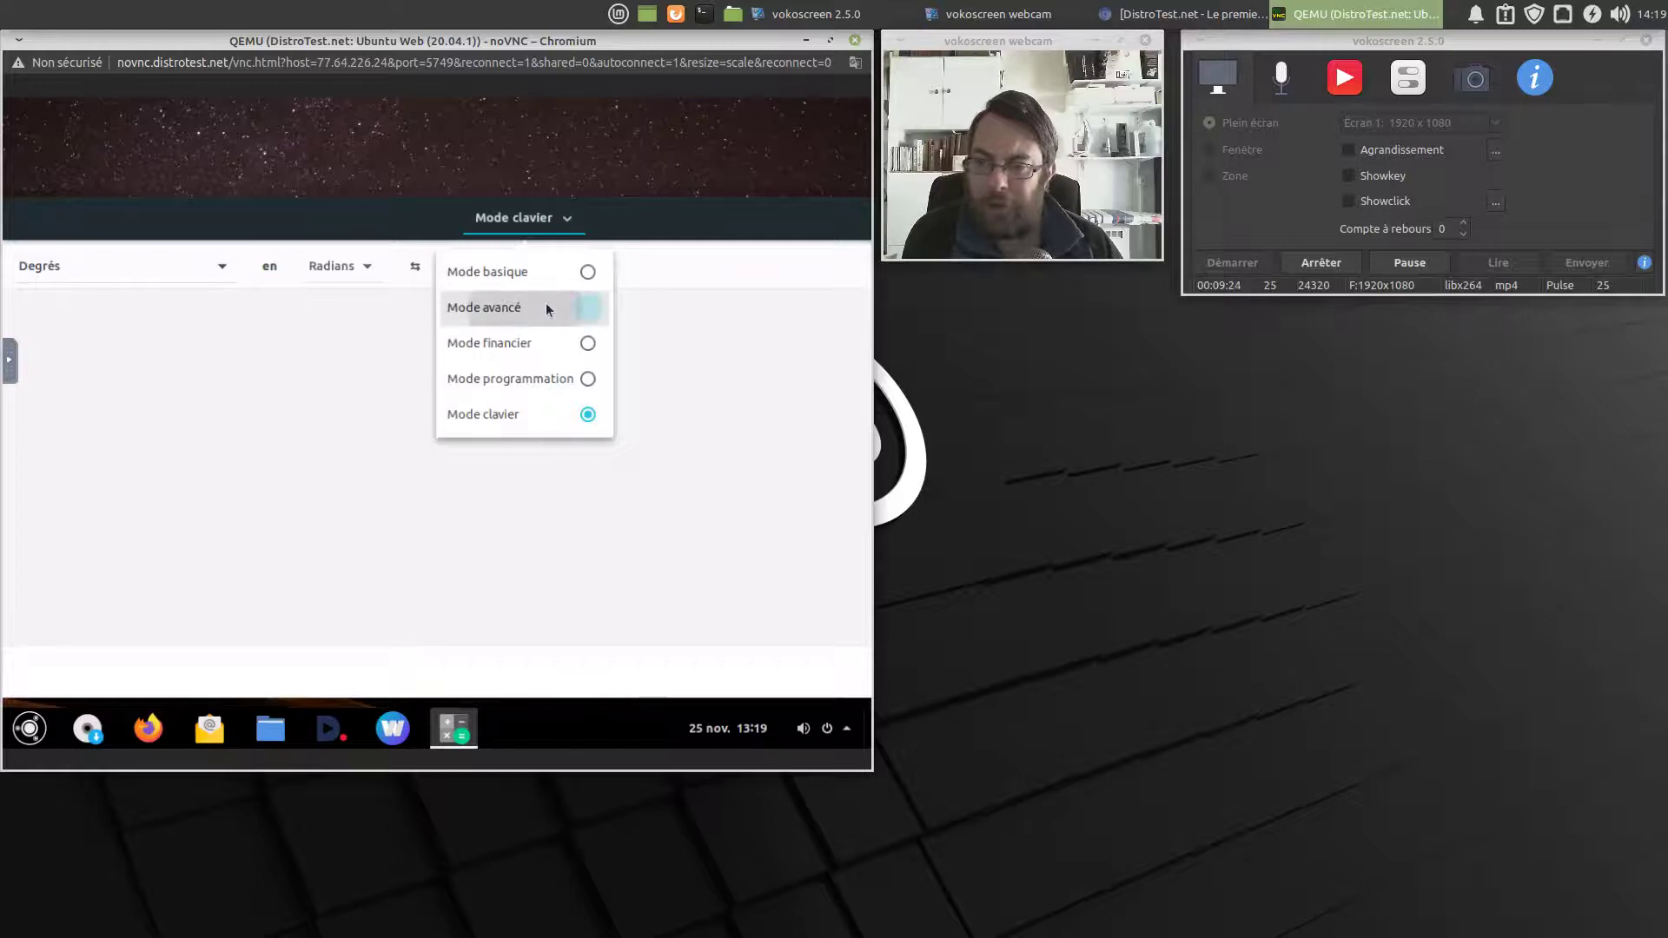
pyautogui.click(547, 308)
pyautogui.click(559, 222)
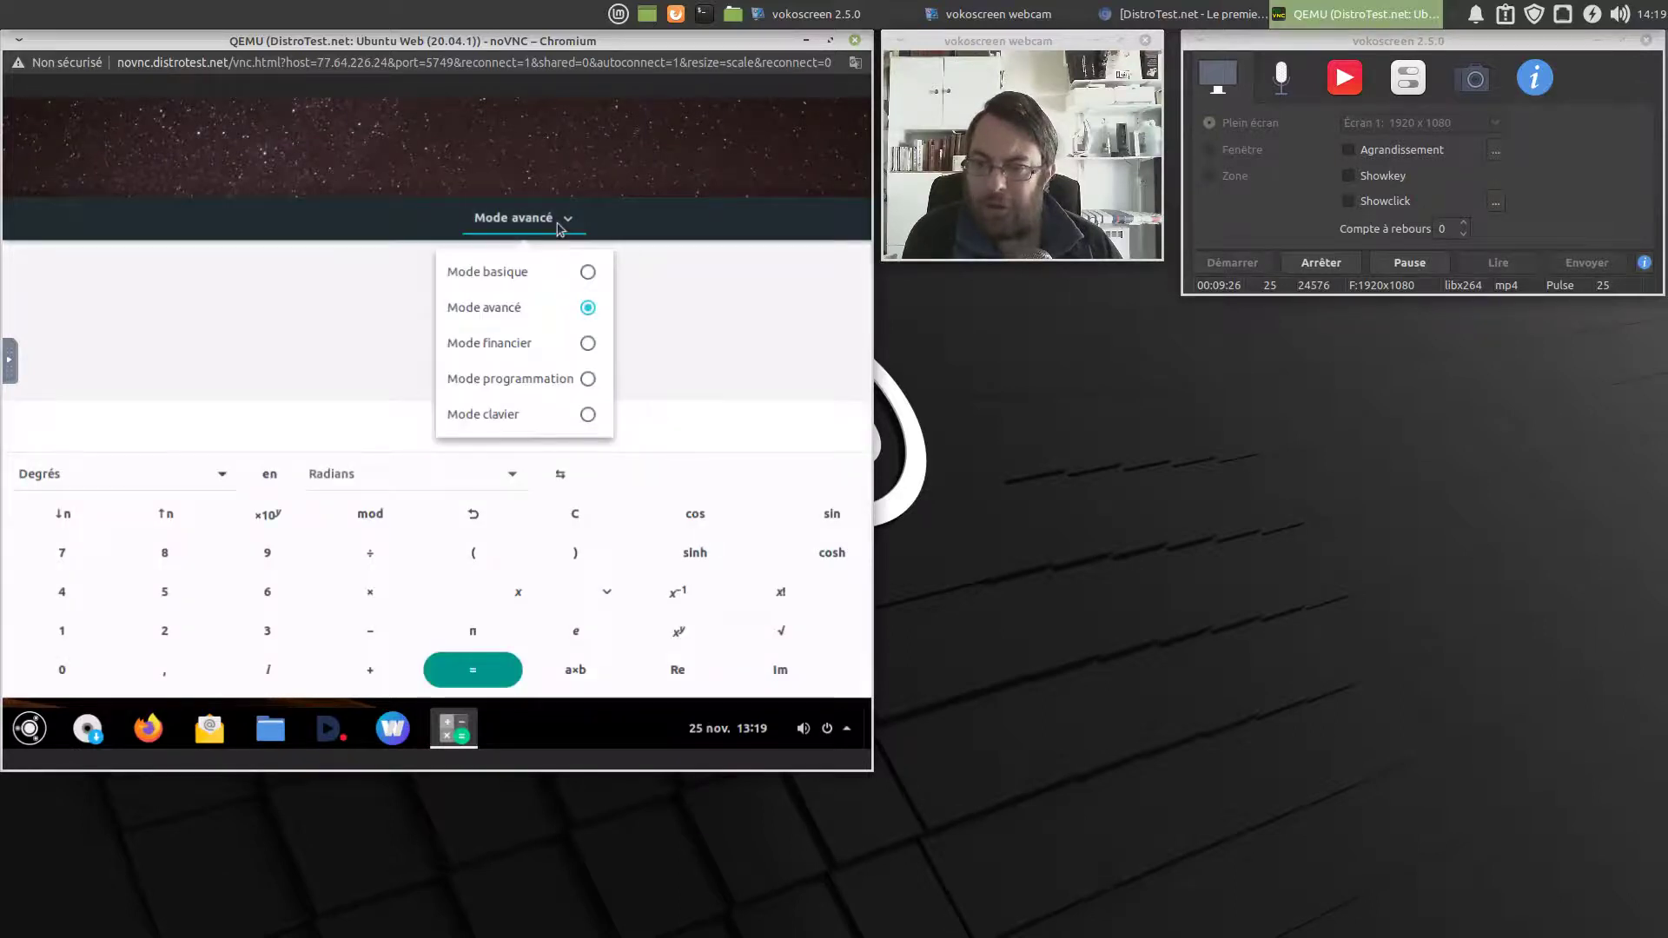
pyautogui.click(544, 270)
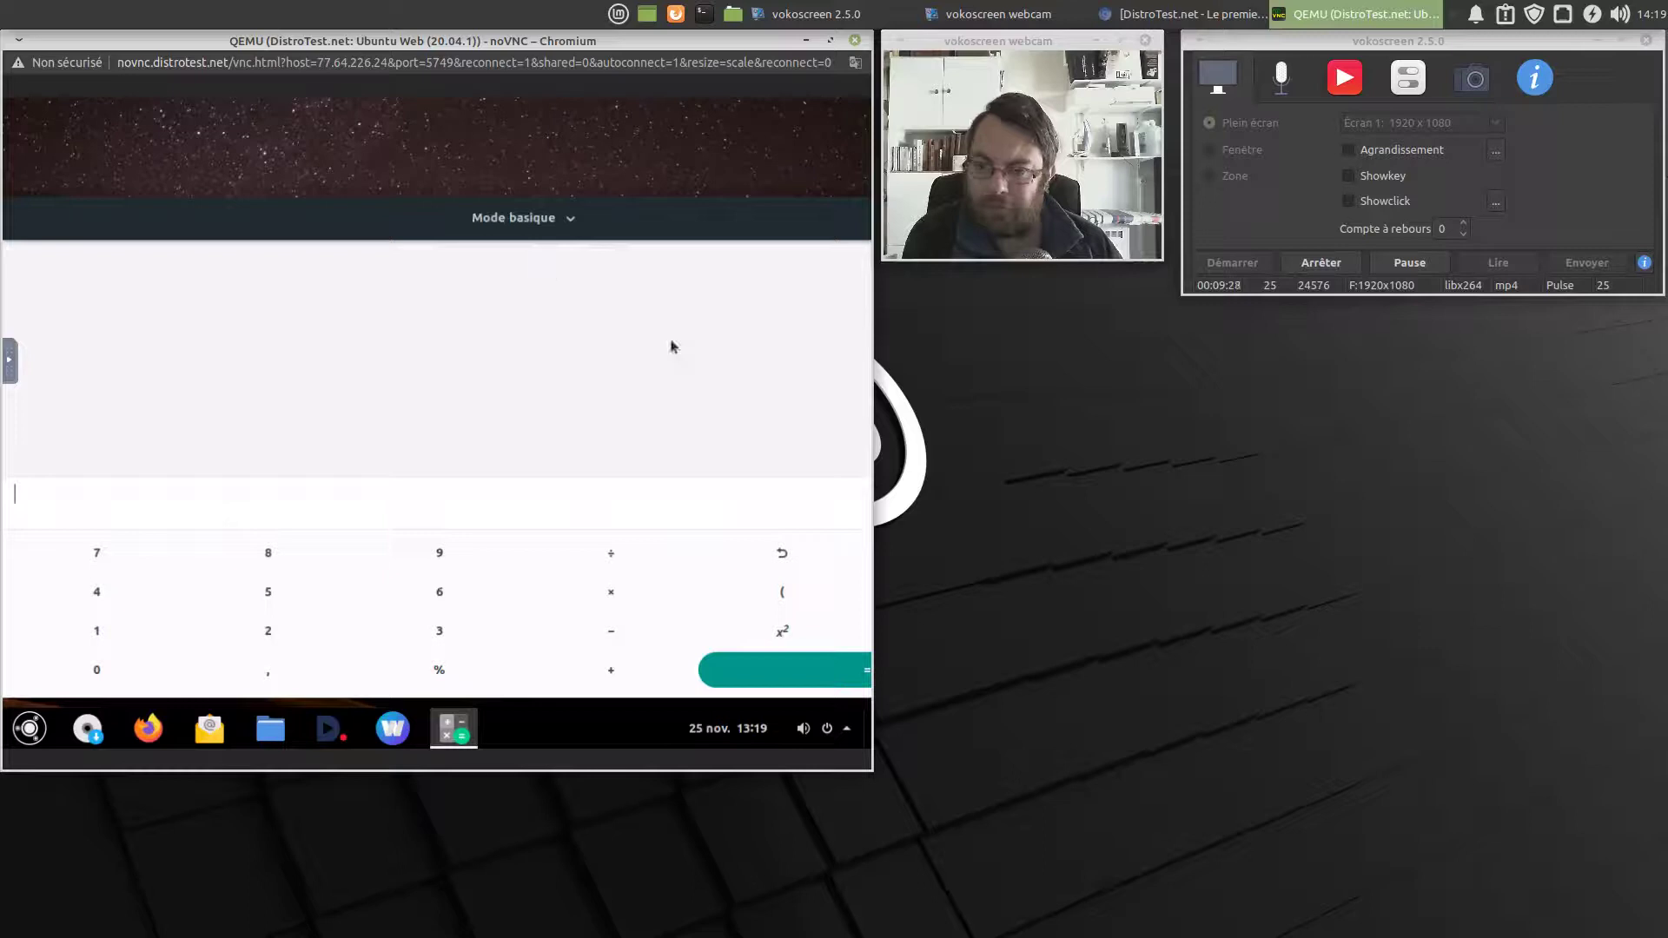
pyautogui.moveTo(703, 224); pyautogui.dragTo(326, 213)
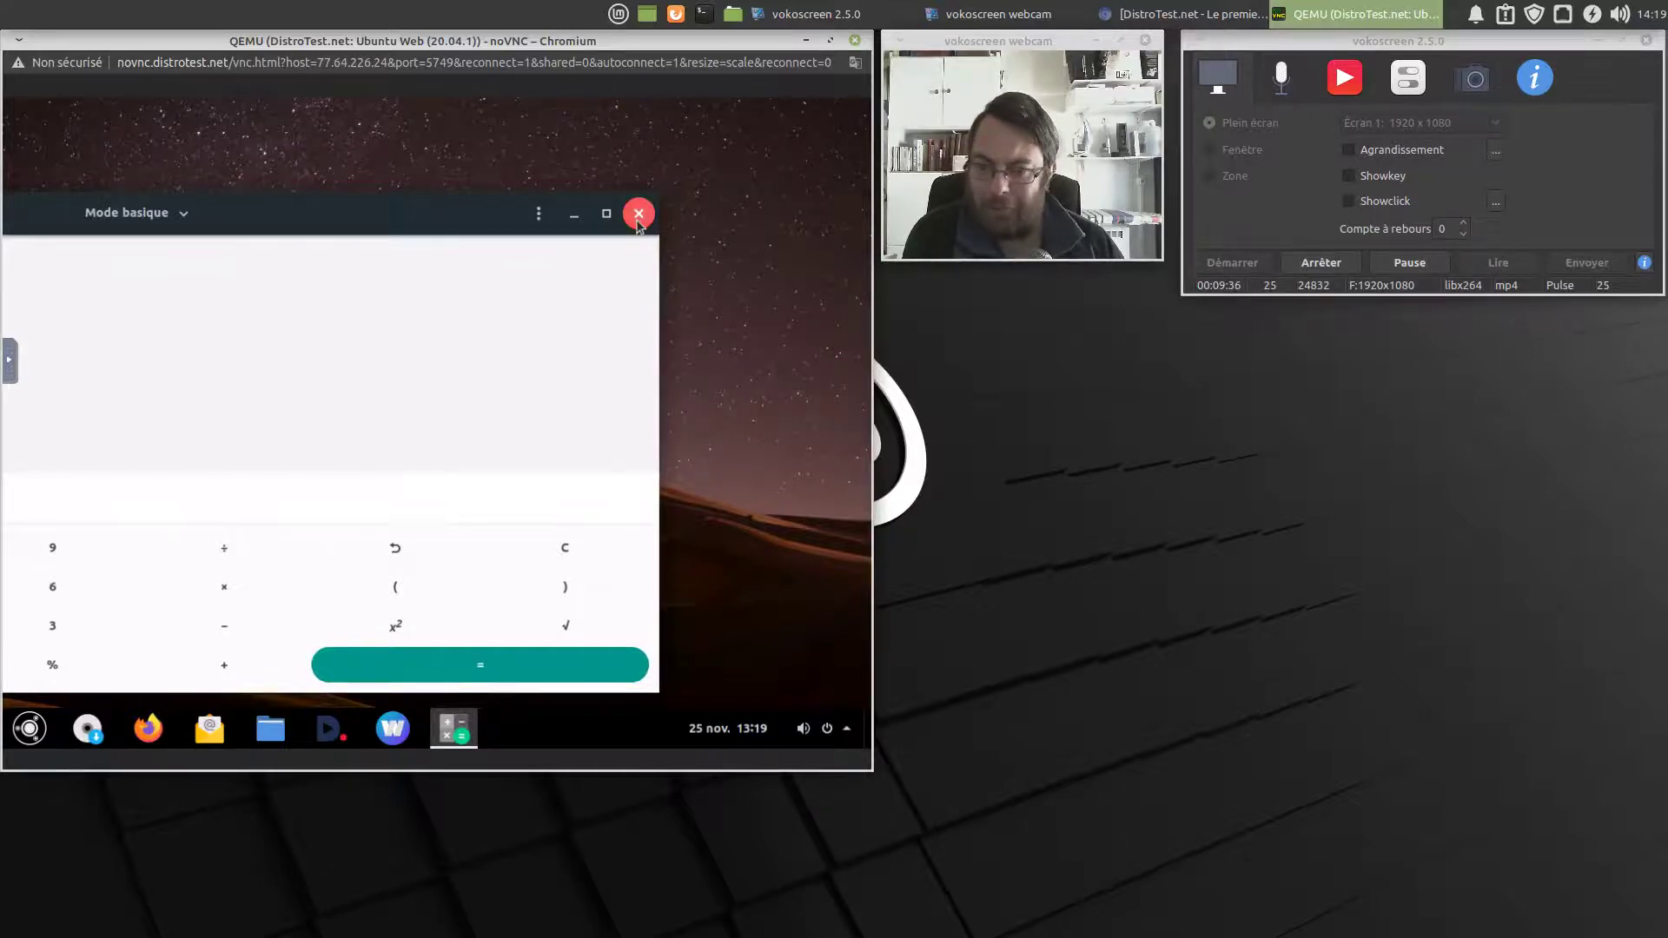
pyautogui.click(638, 215)
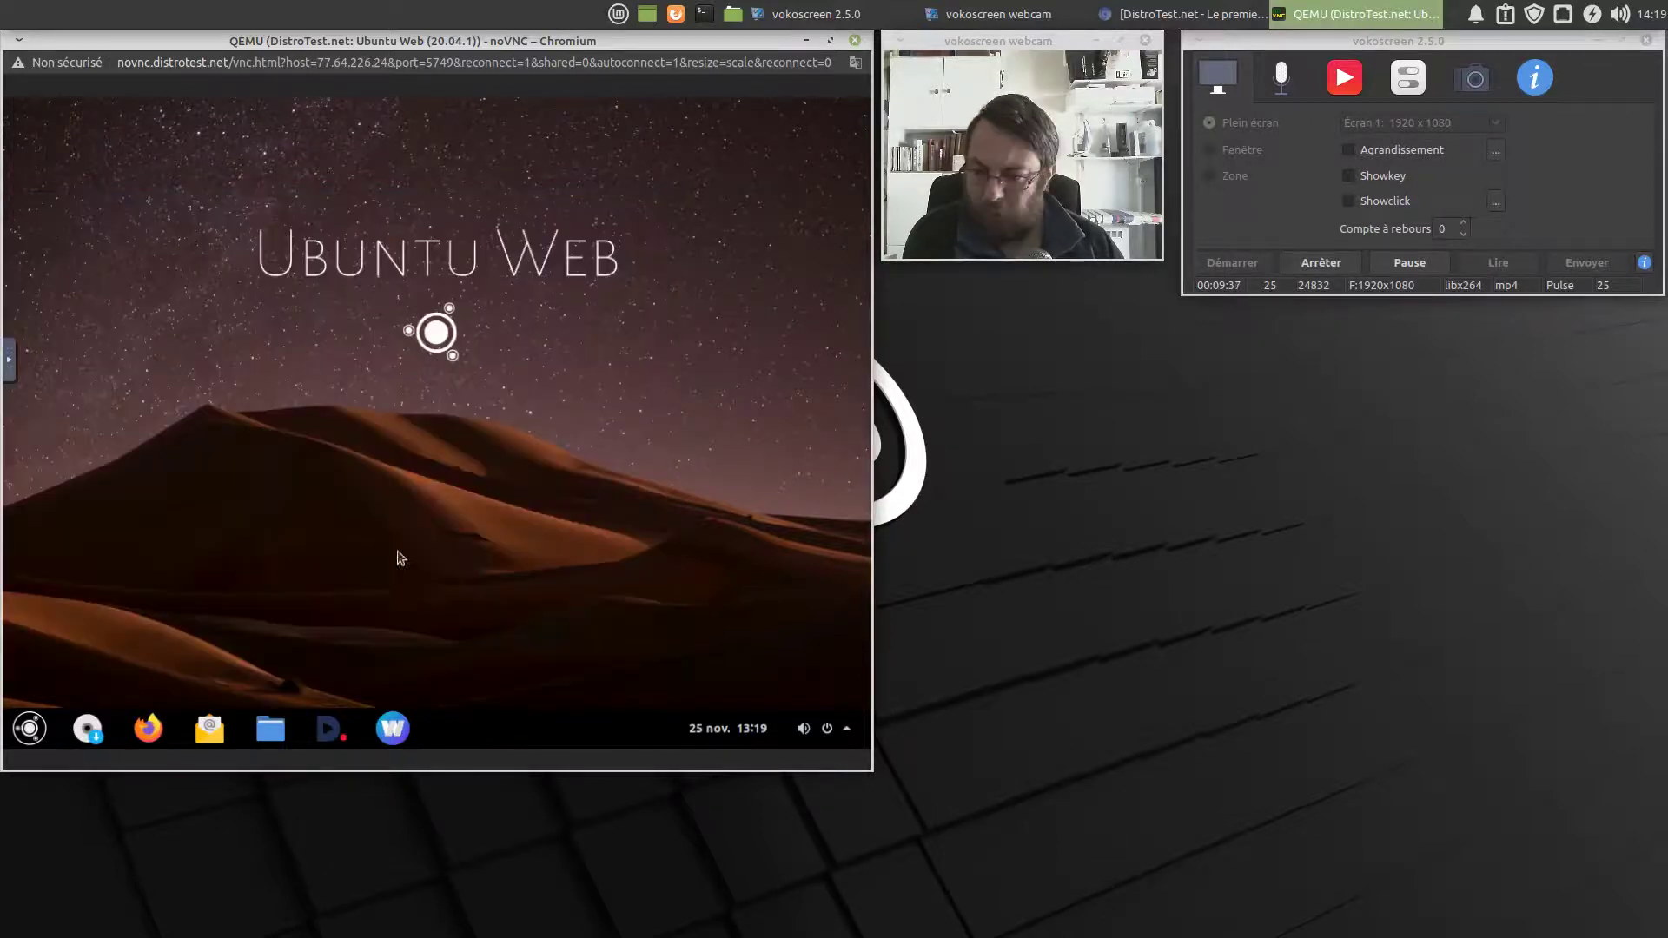
# Look through both pages of the application list and try to launch Anbox
pyautogui.click(31, 730)
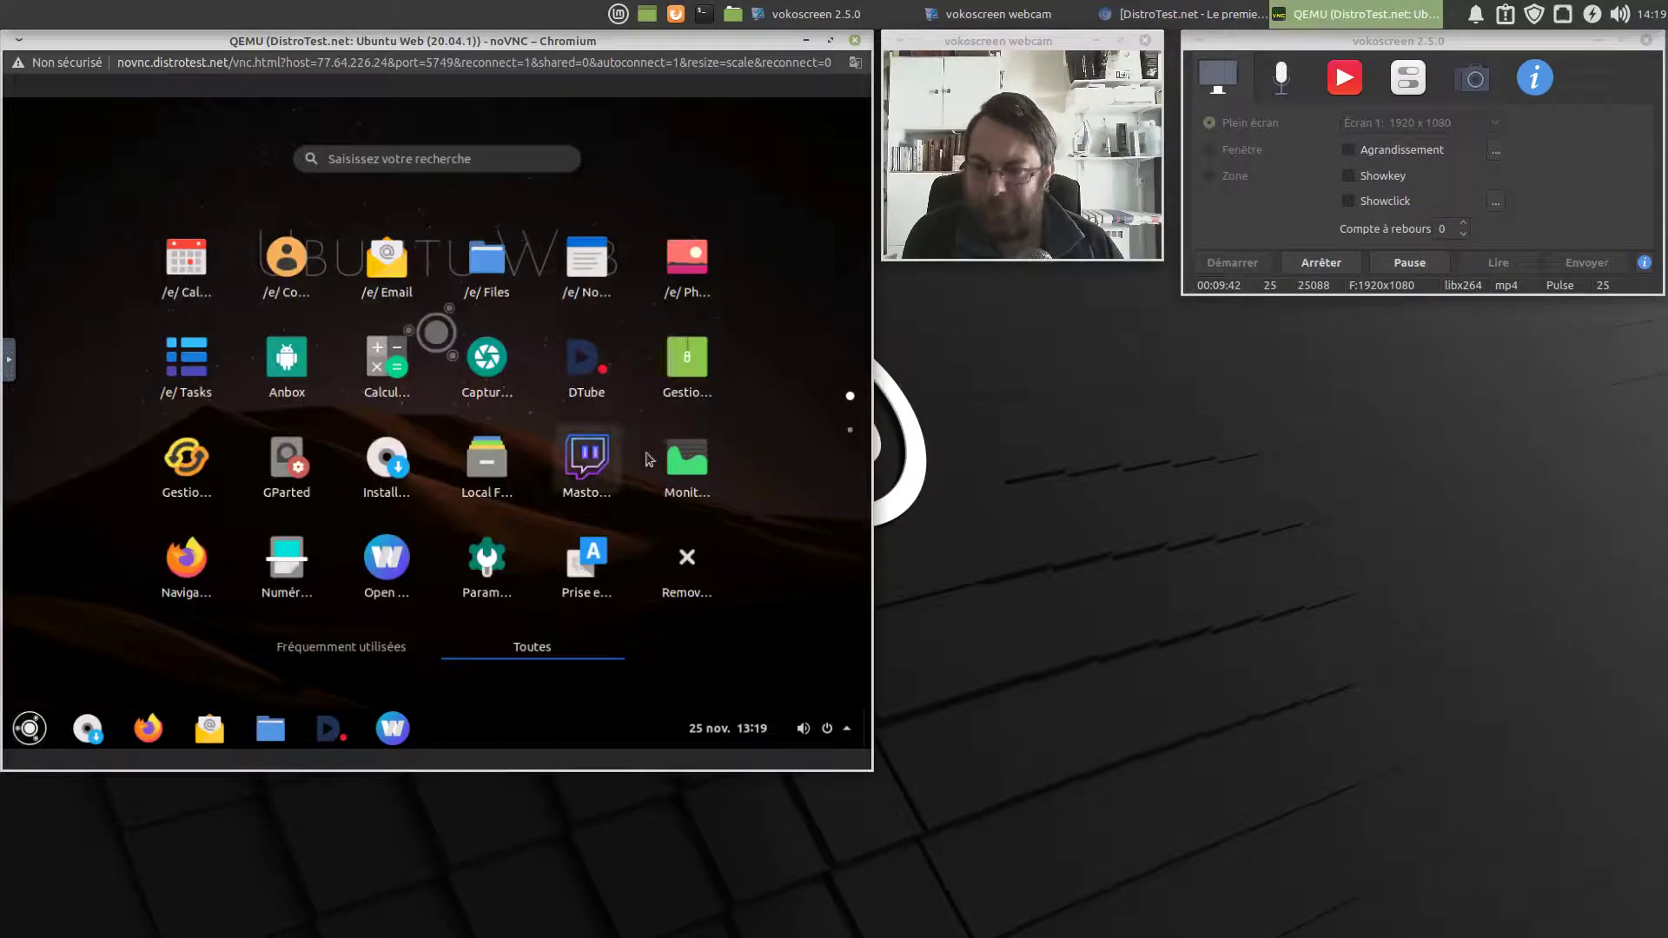
pyautogui.scroll(-1, 695, 427)
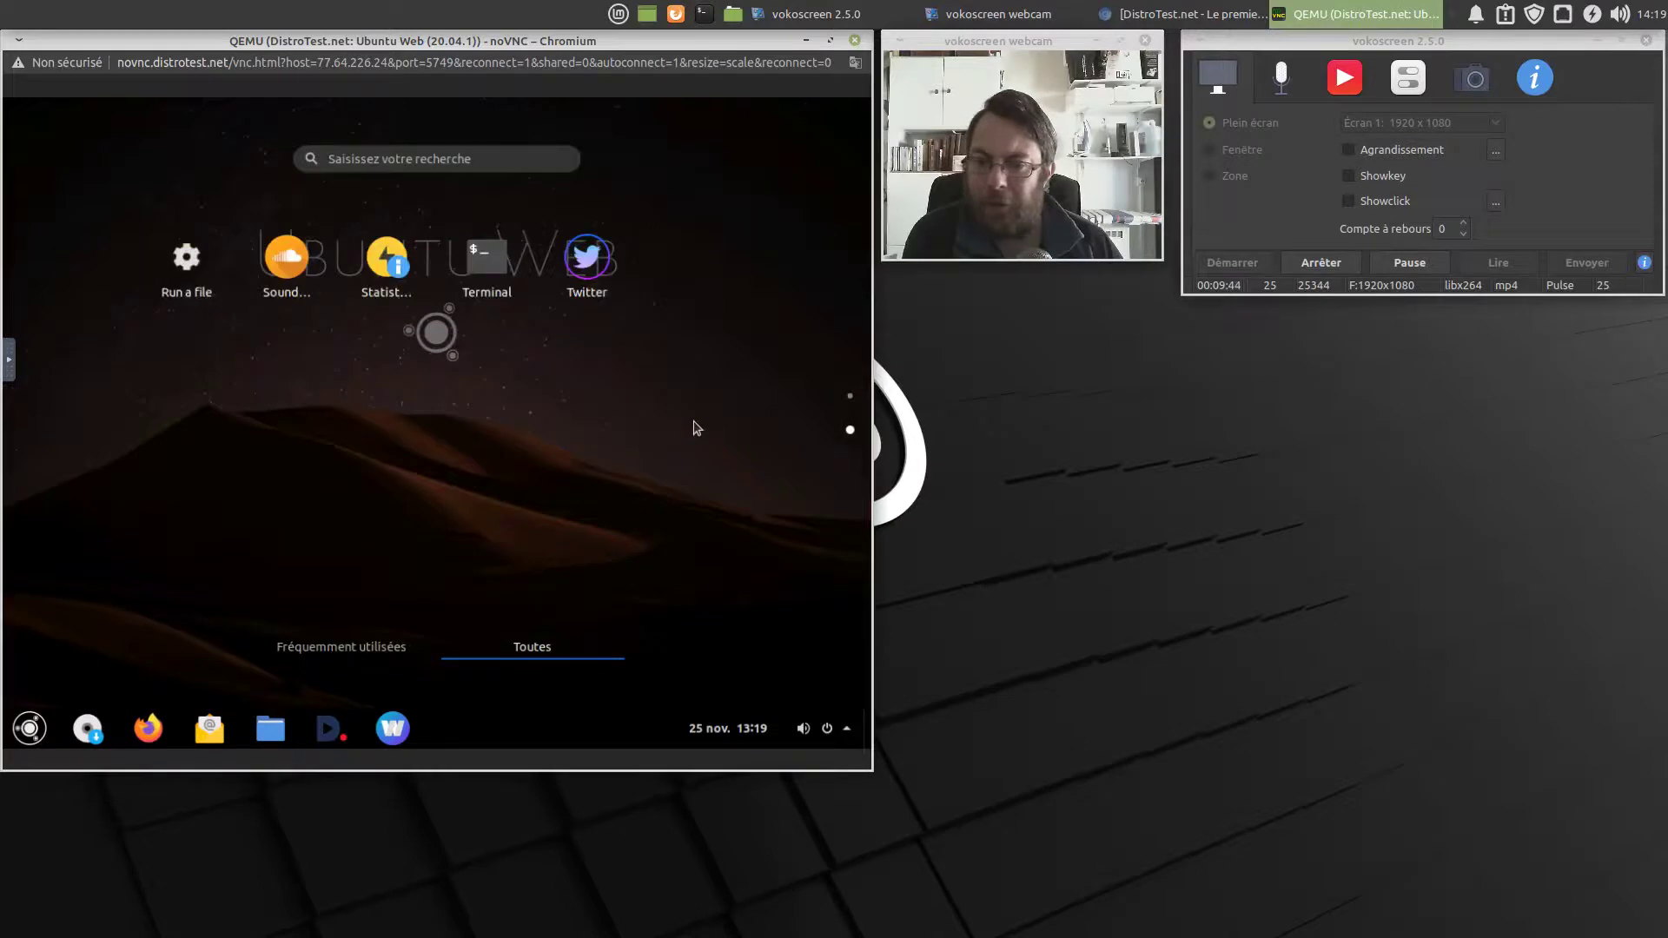
pyautogui.scroll(1, 694, 427)
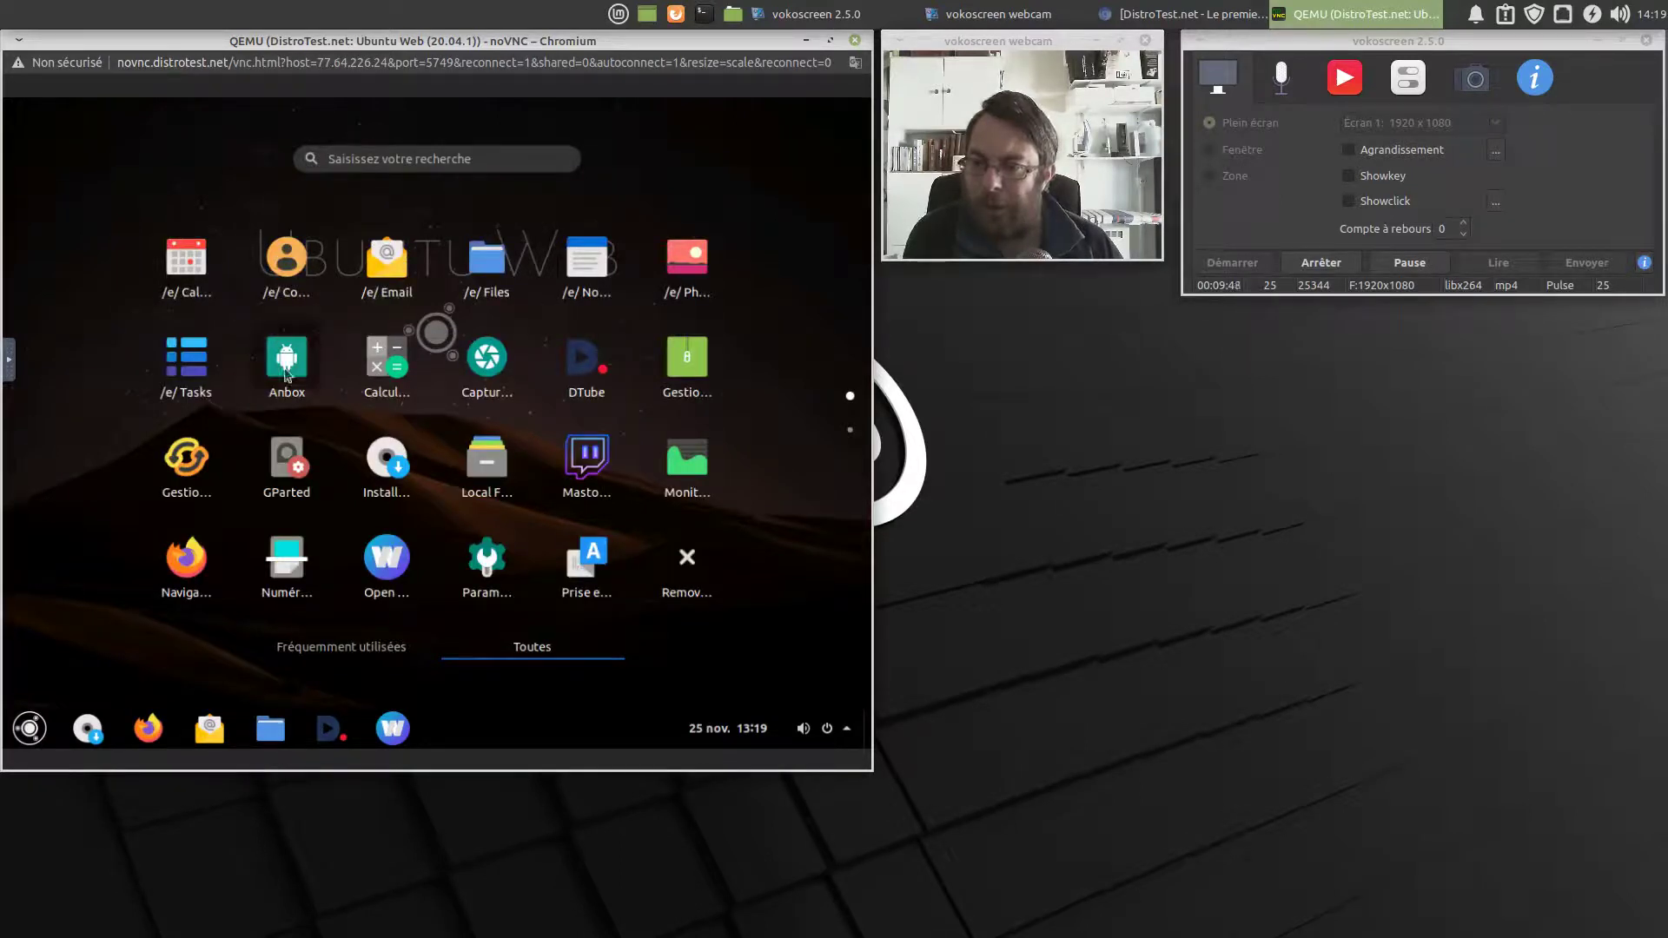
pyautogui.click(286, 373)
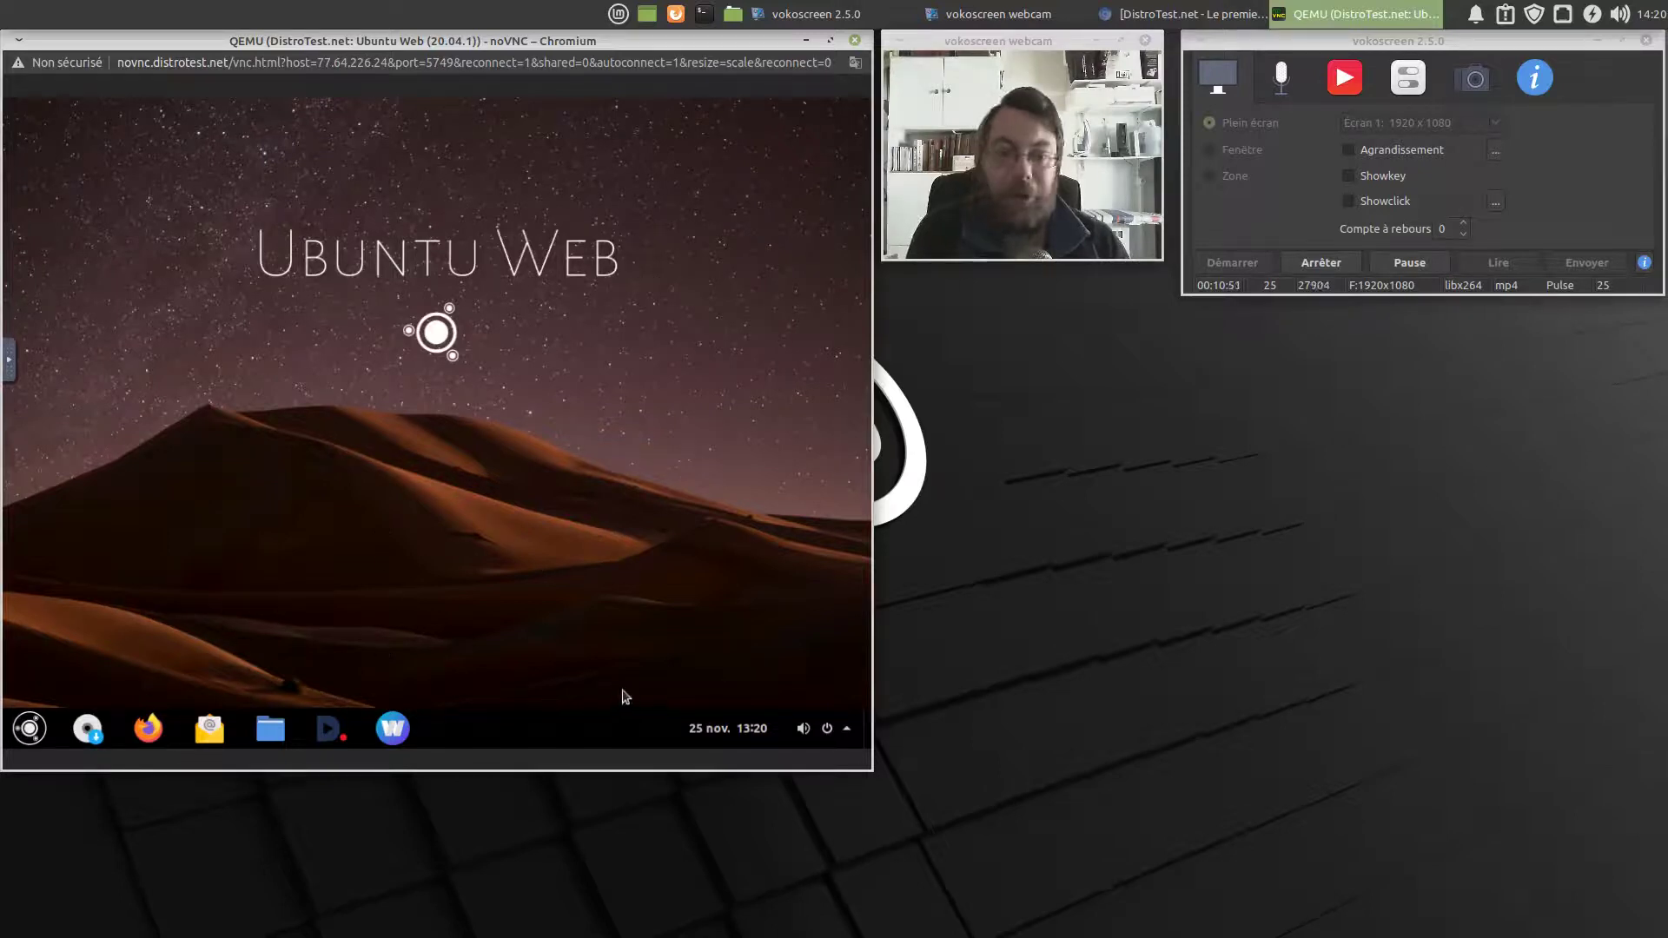
# Open the Terminal from the second page of the application list, run uname -a, and close the Terminal
pyautogui.click(30, 729)
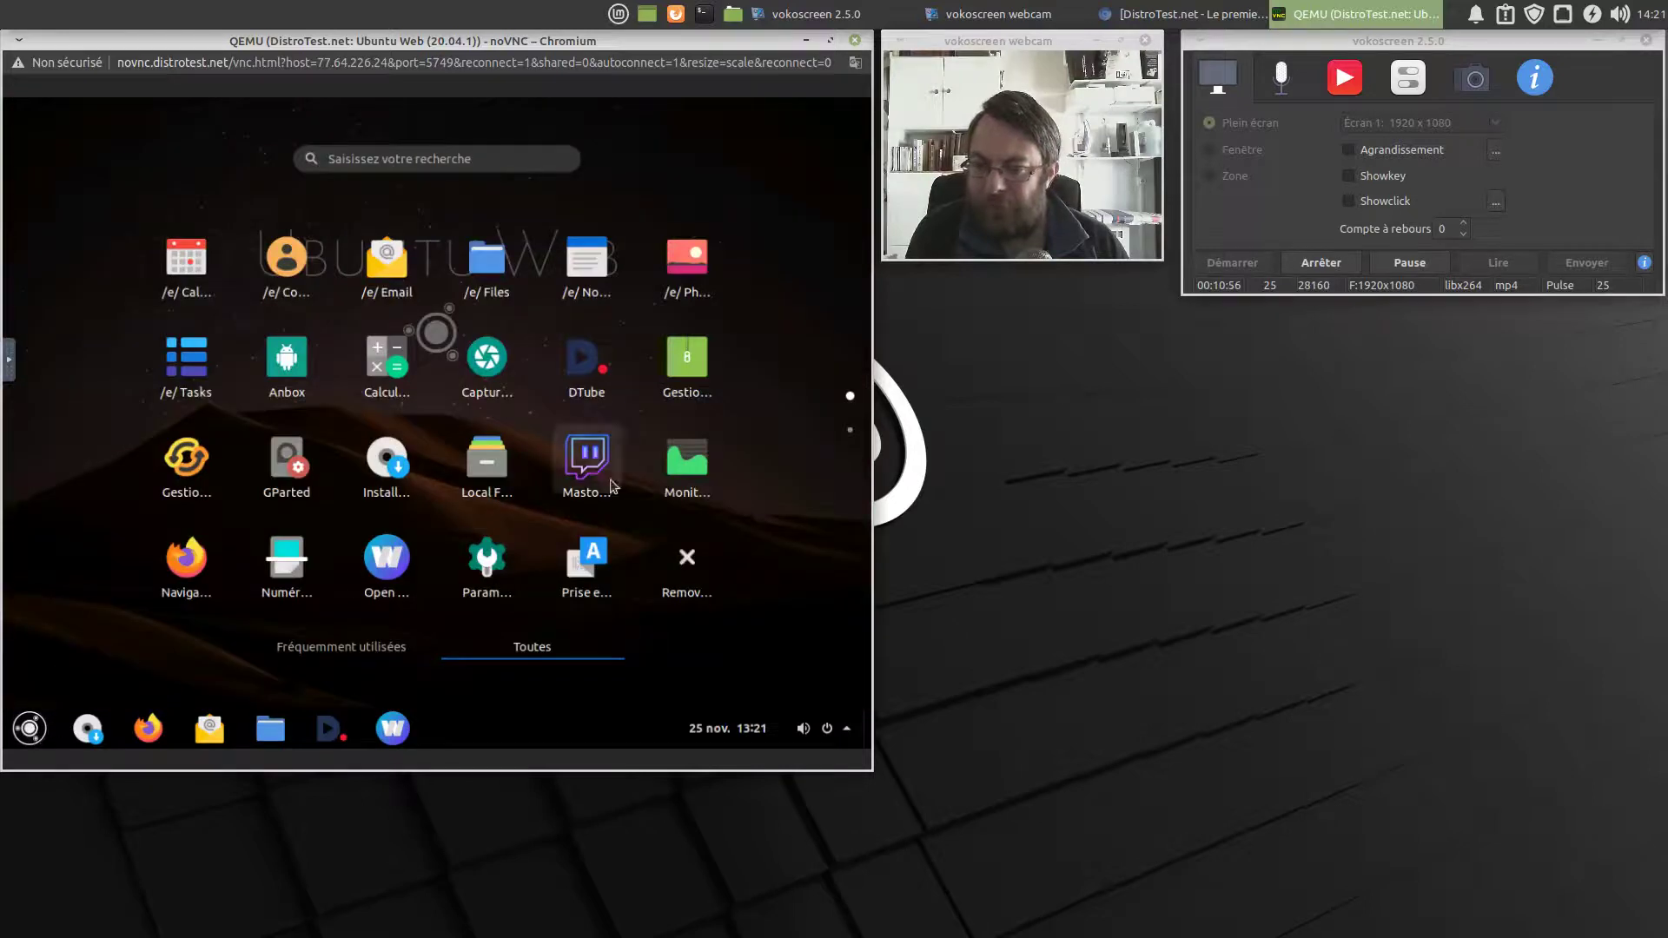
pyautogui.scroll(-1, 527, 547)
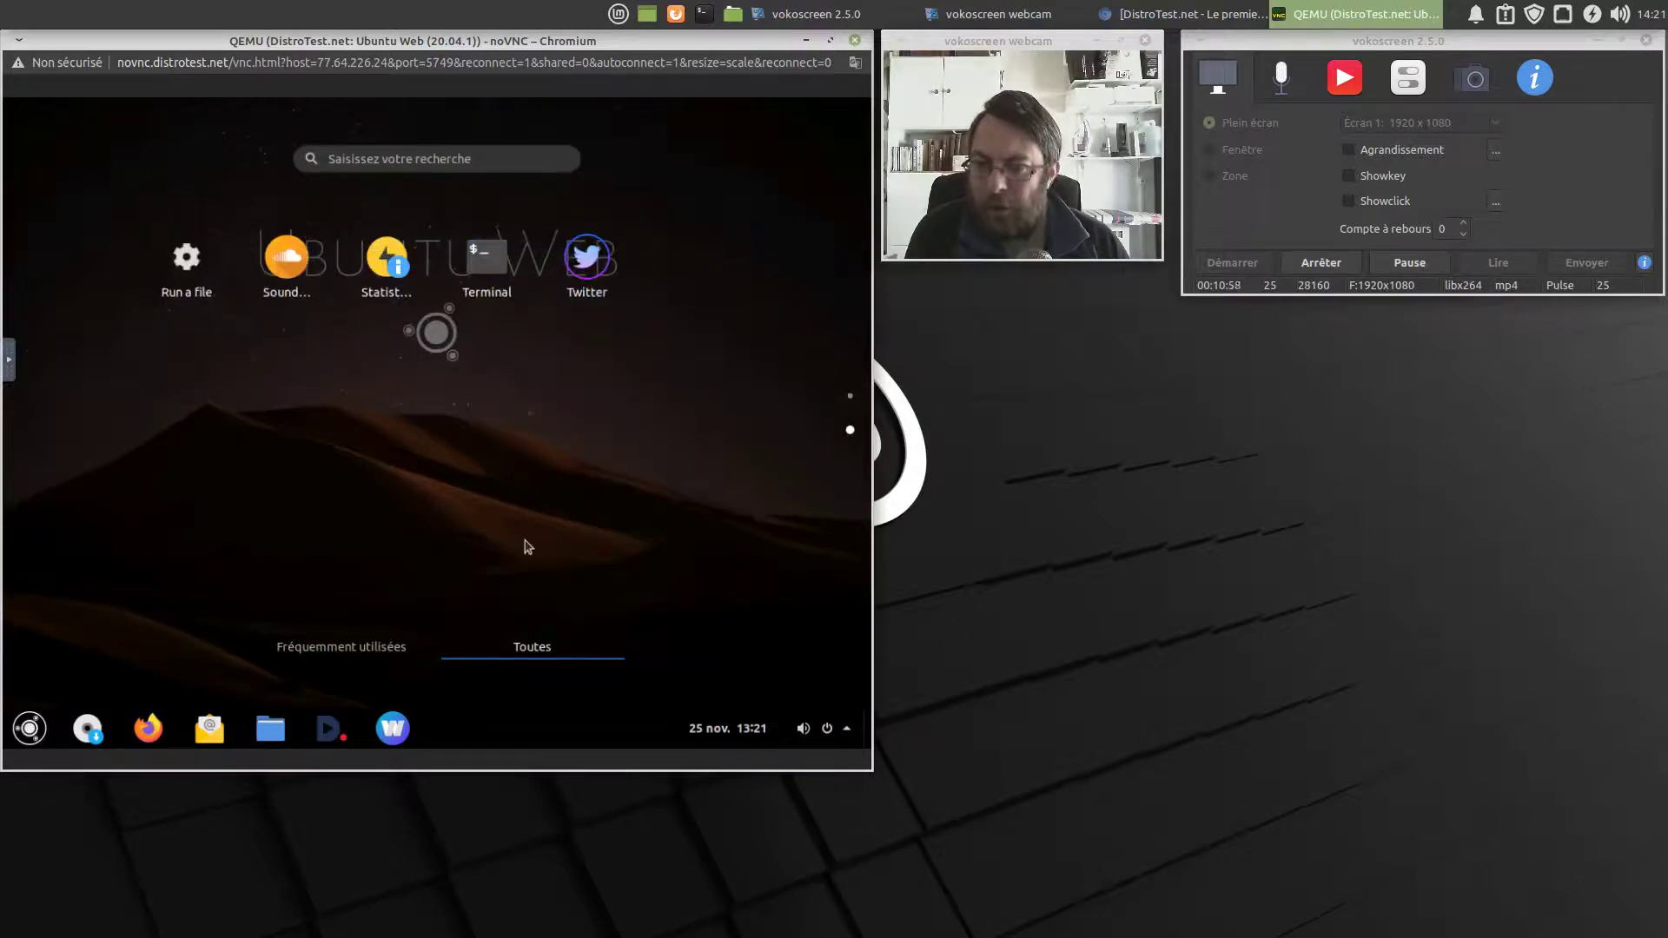
pyautogui.click(502, 283)
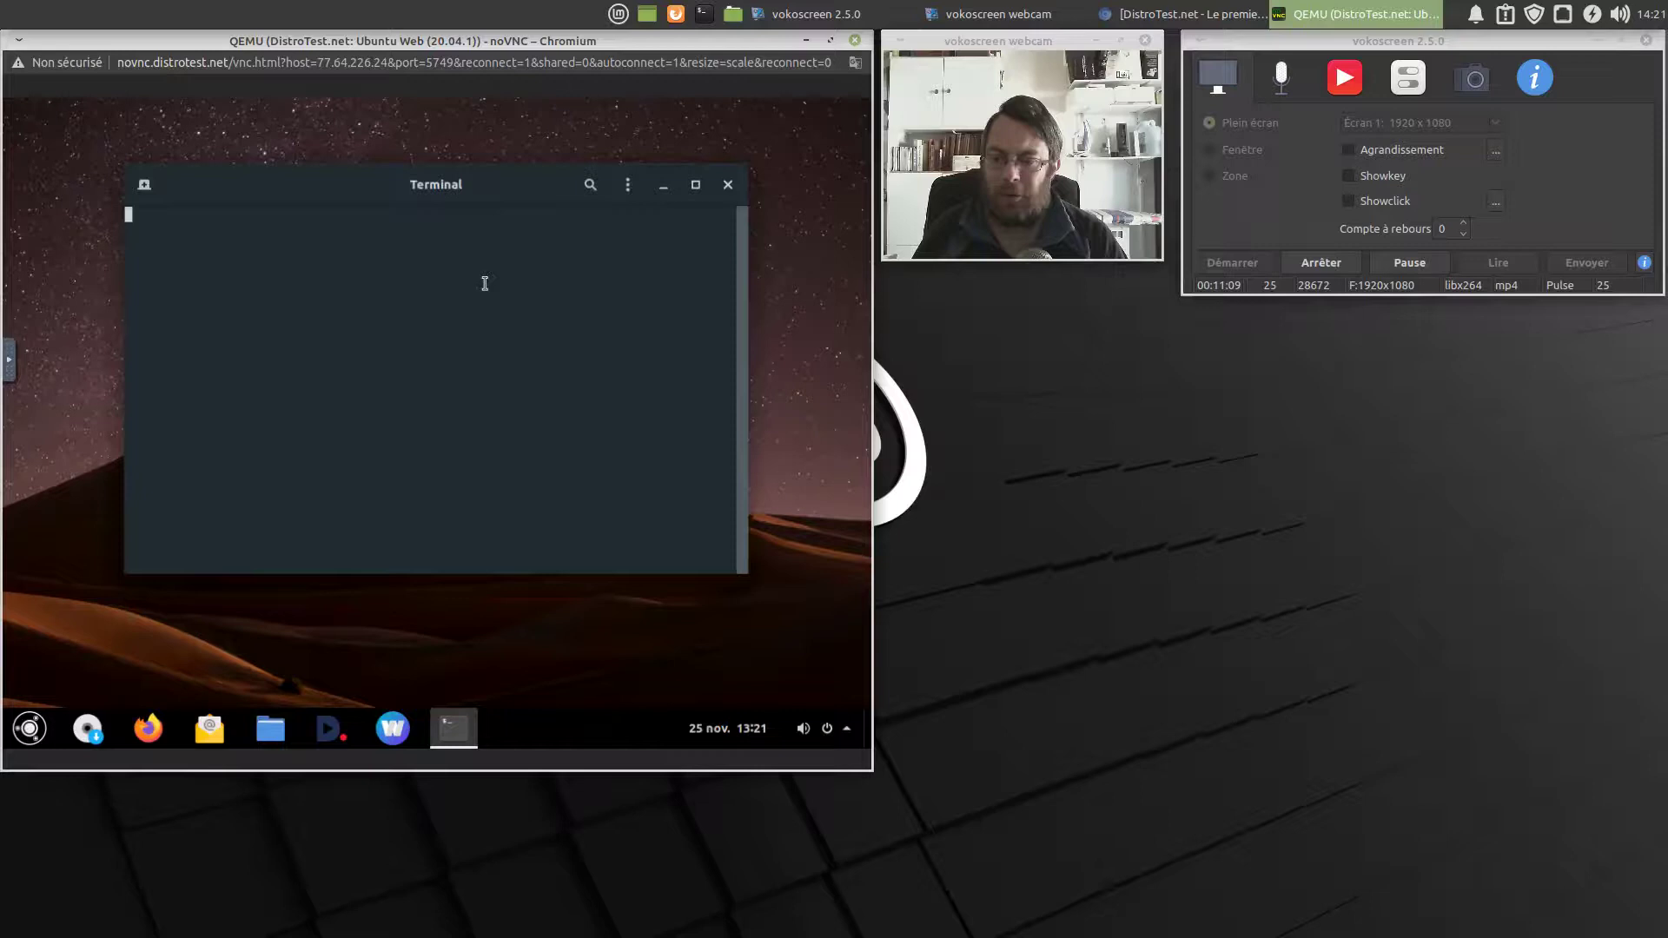
pyautogui.write('una')
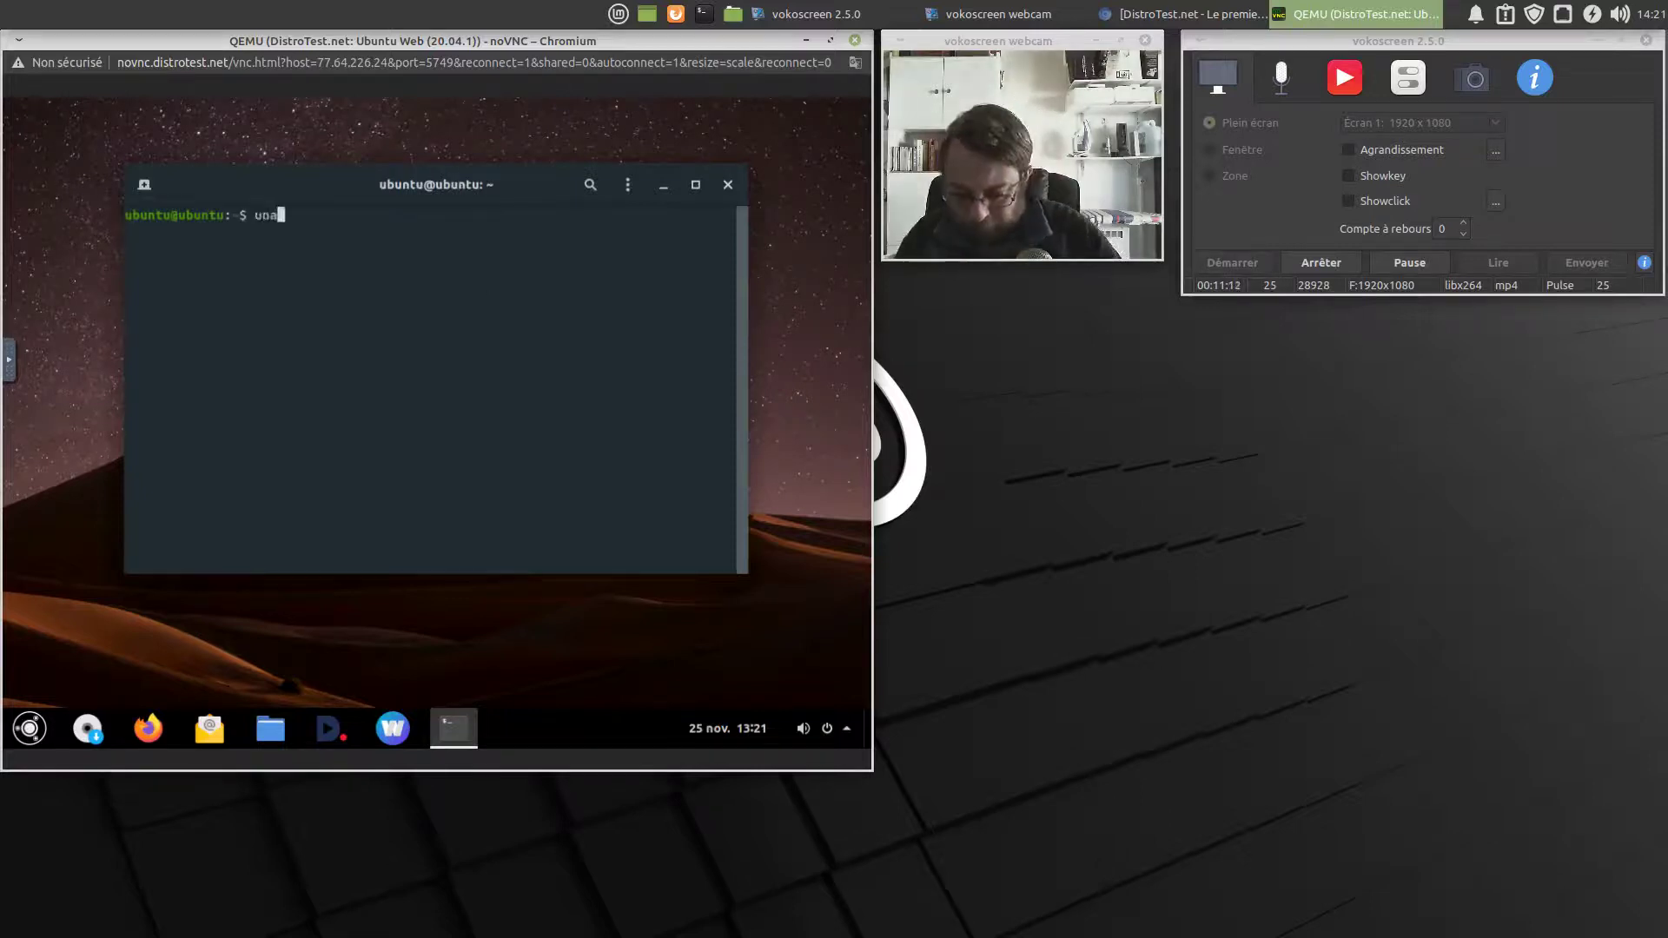
pyautogui.write('me')
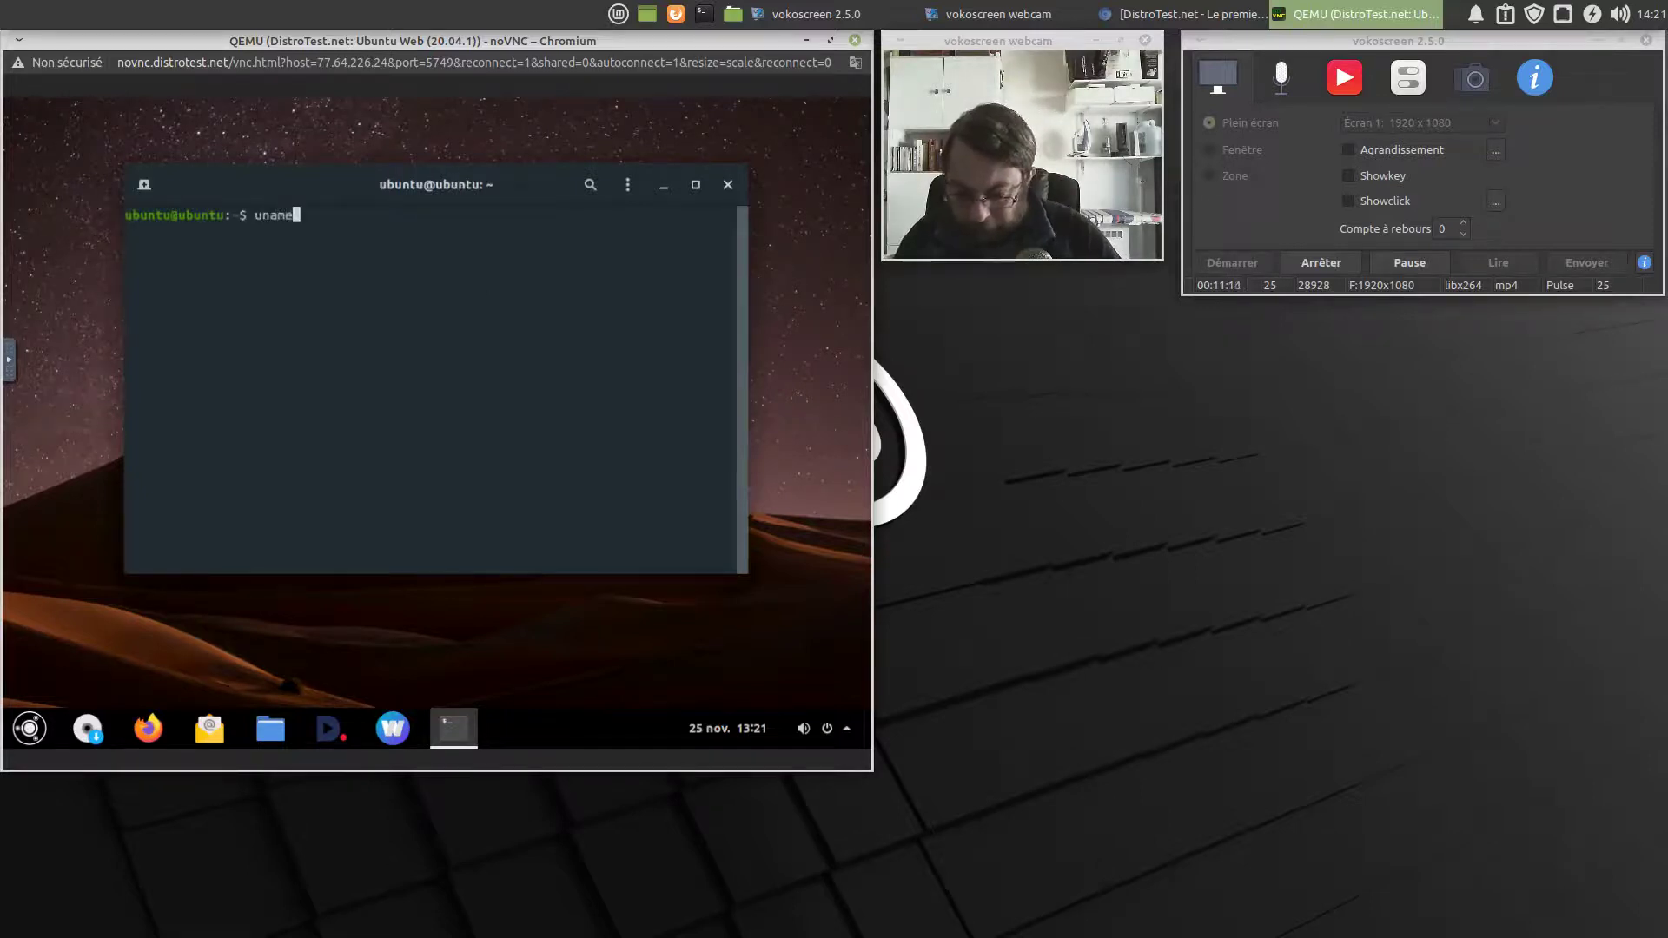
pyautogui.write(' -a')
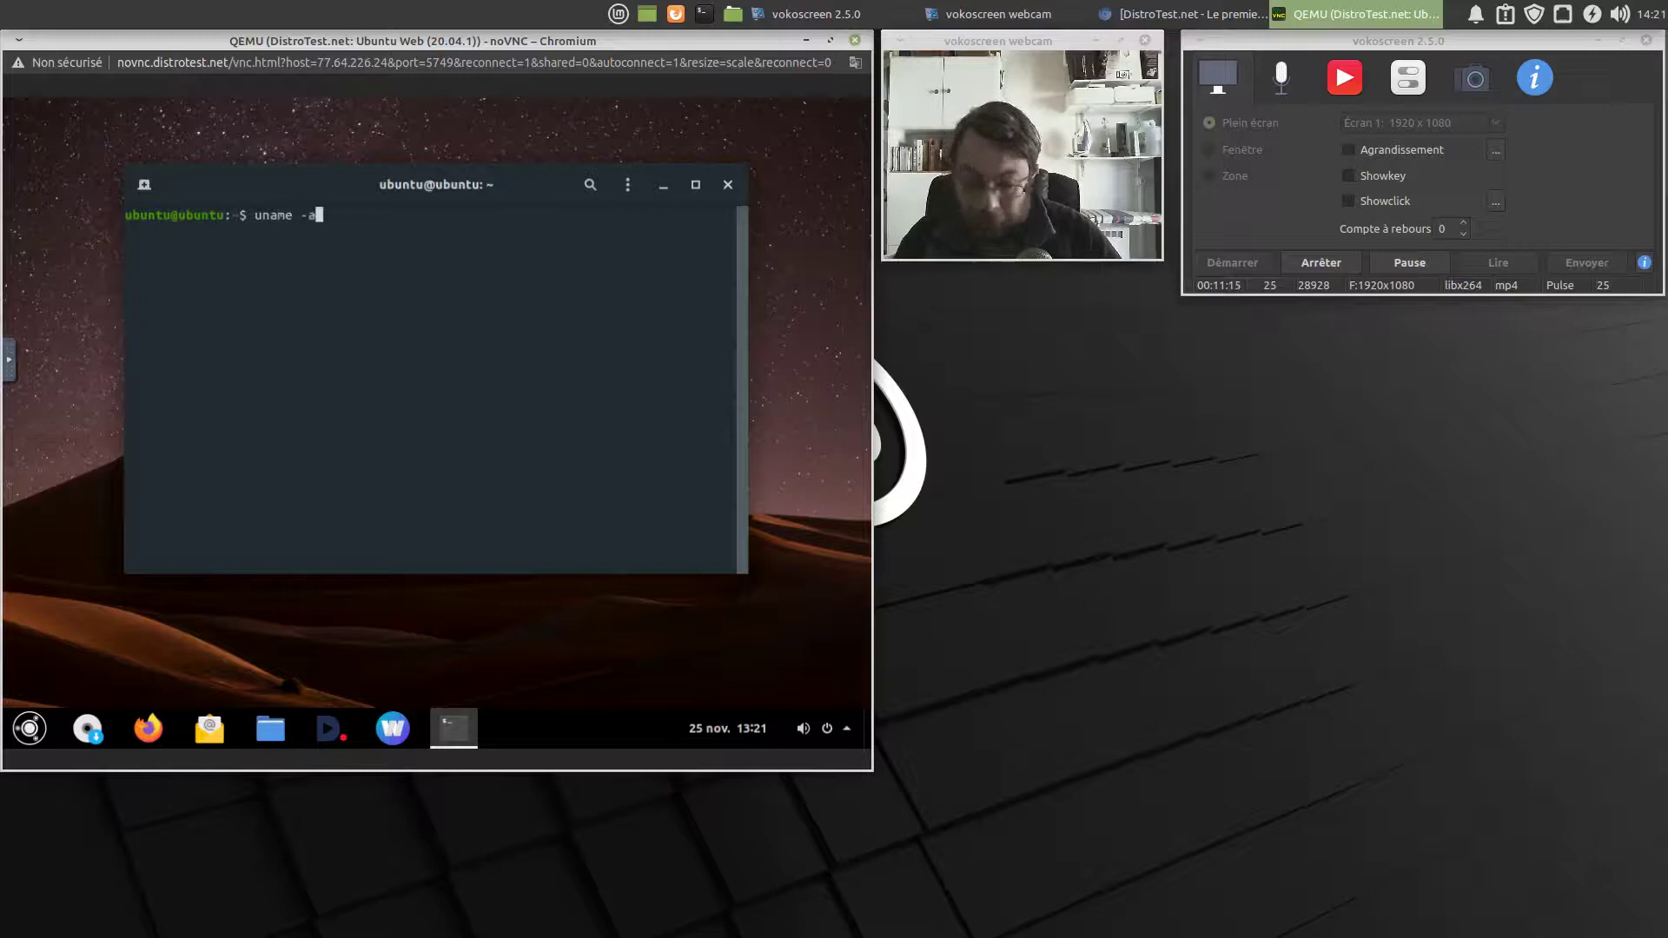
pyautogui.press('Return')
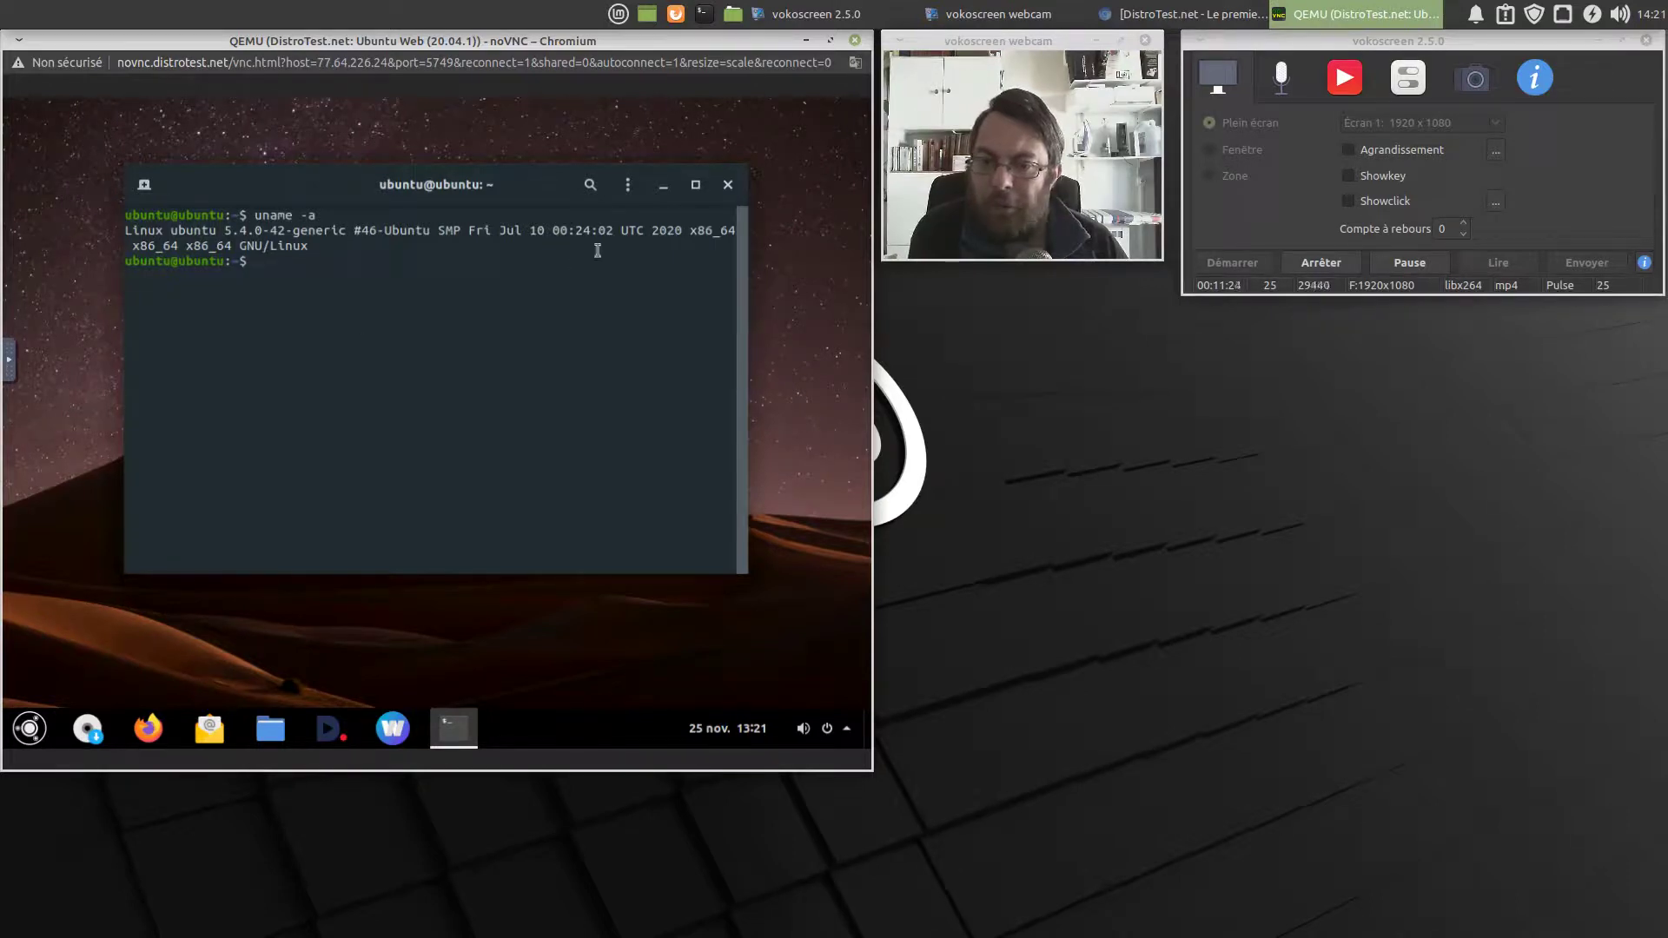
pyautogui.click(729, 193)
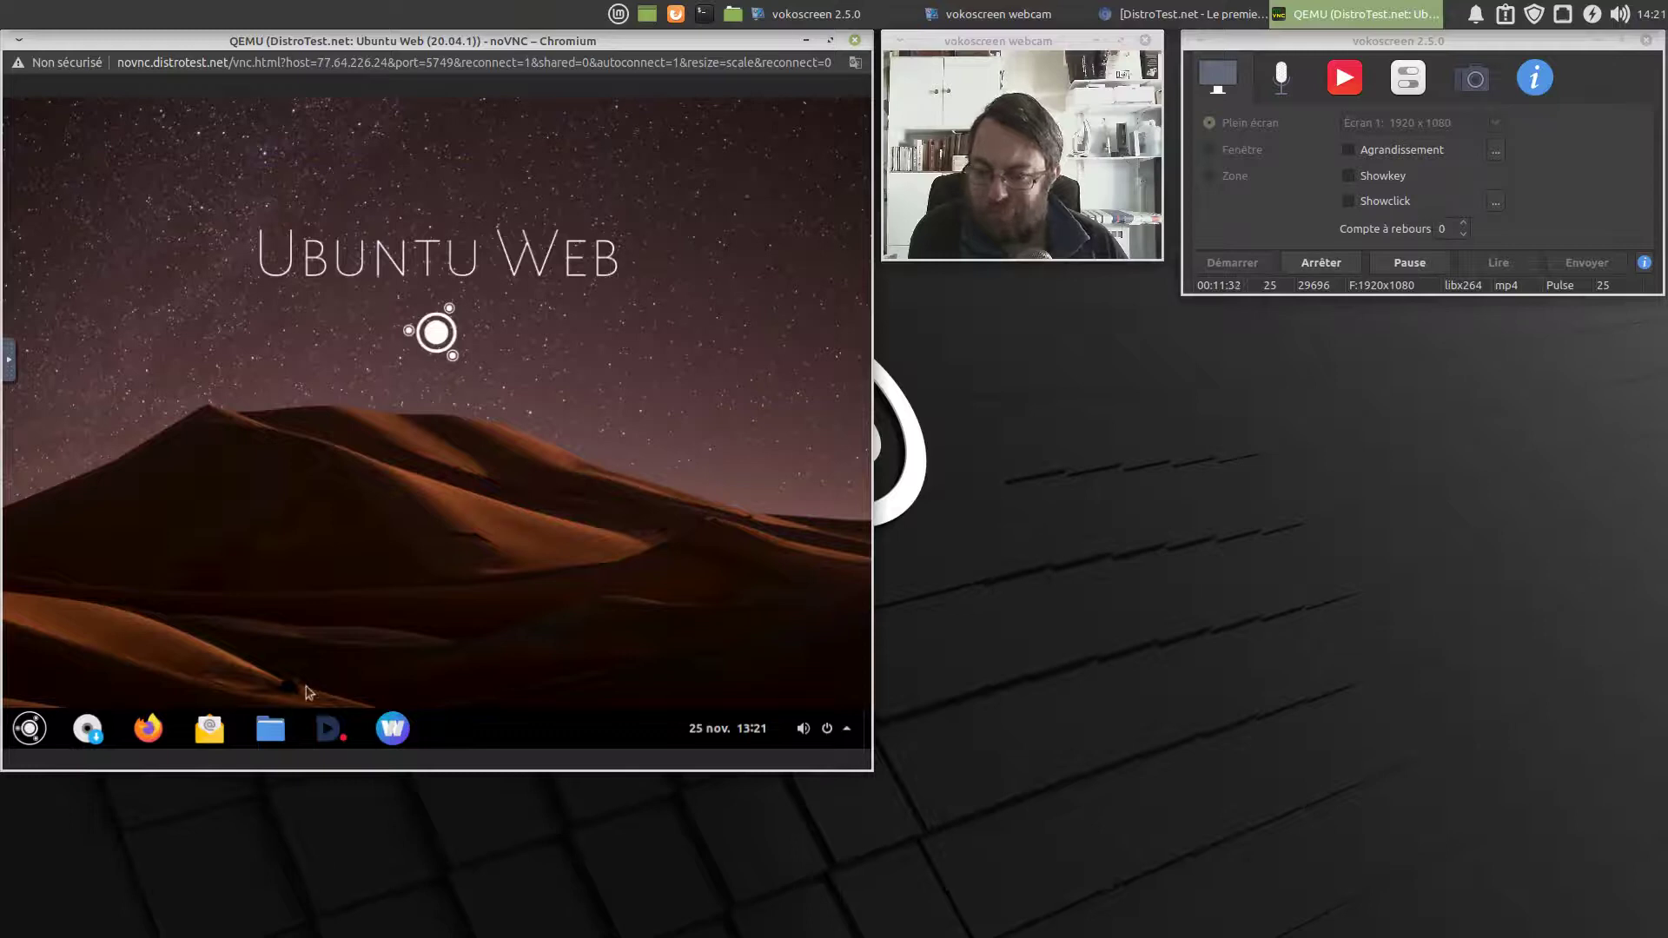
# Try the /e/ Tasks web app from the application list and close its browser window
pyautogui.click(10, 734)
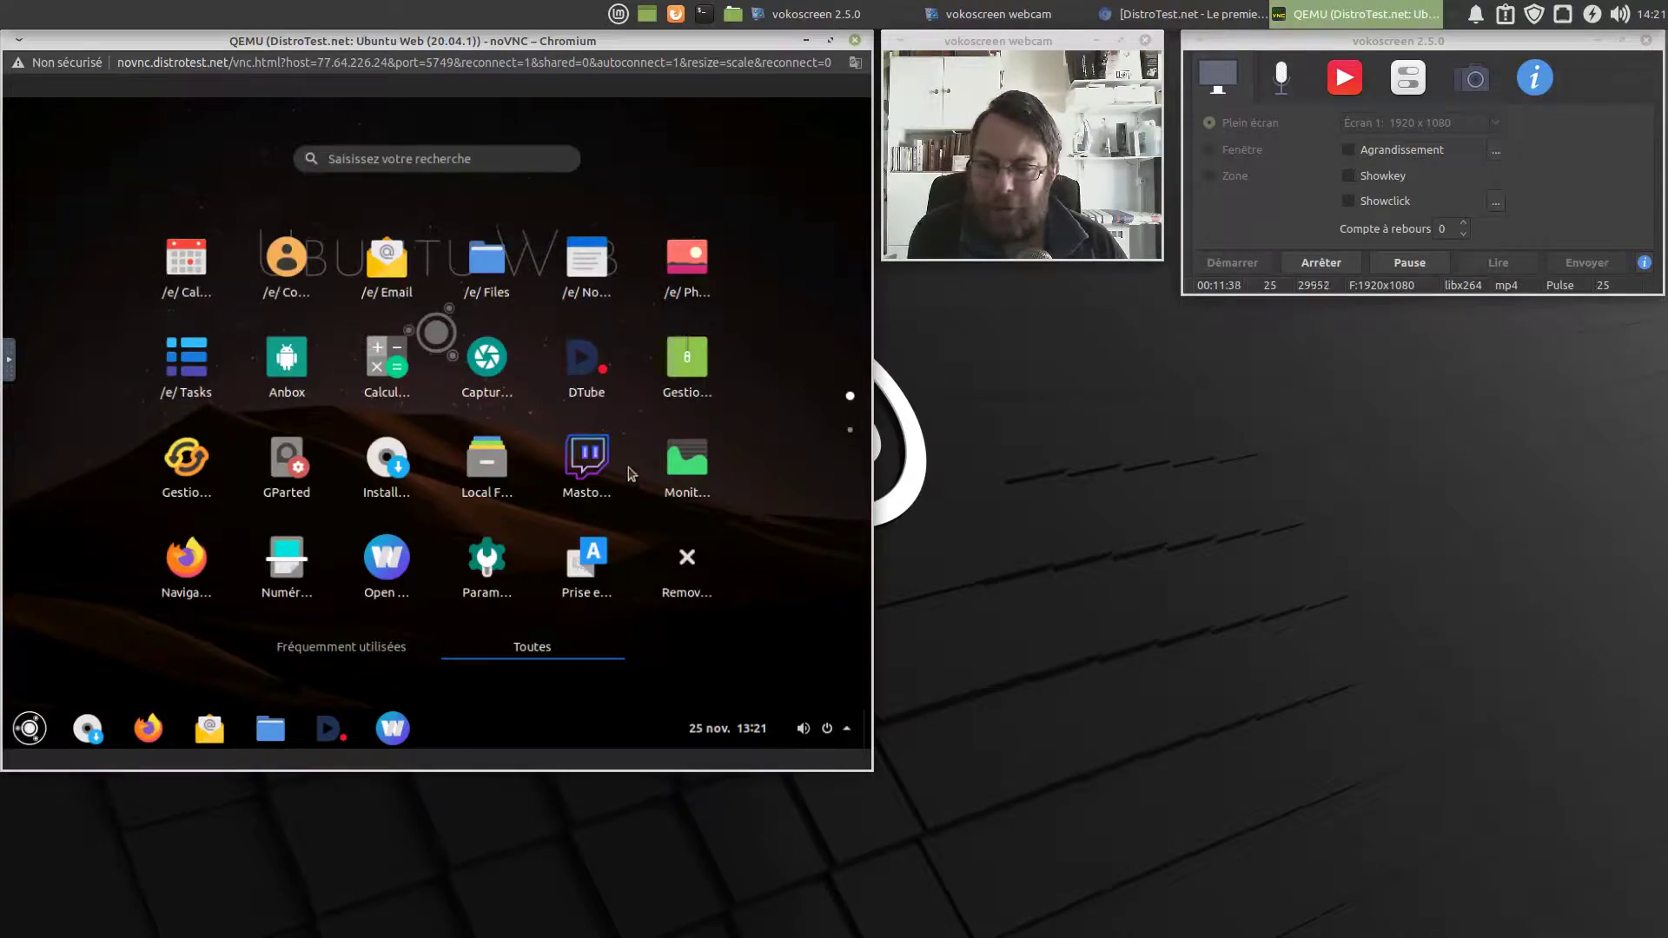
pyautogui.click(190, 363)
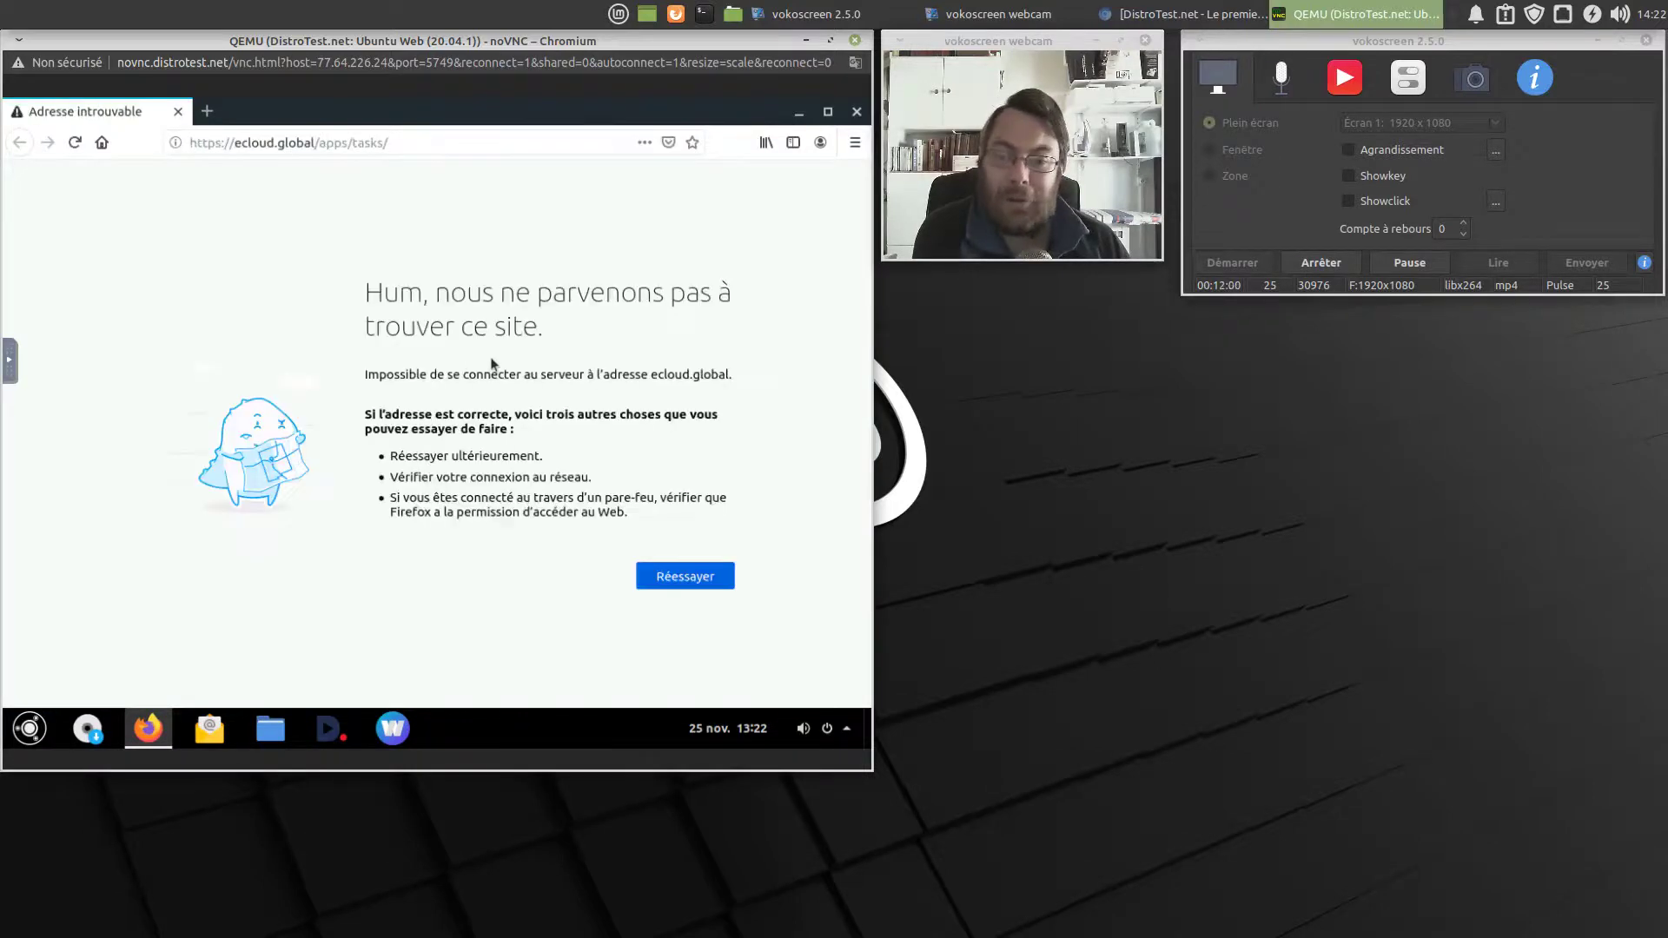
pyautogui.click(856, 111)
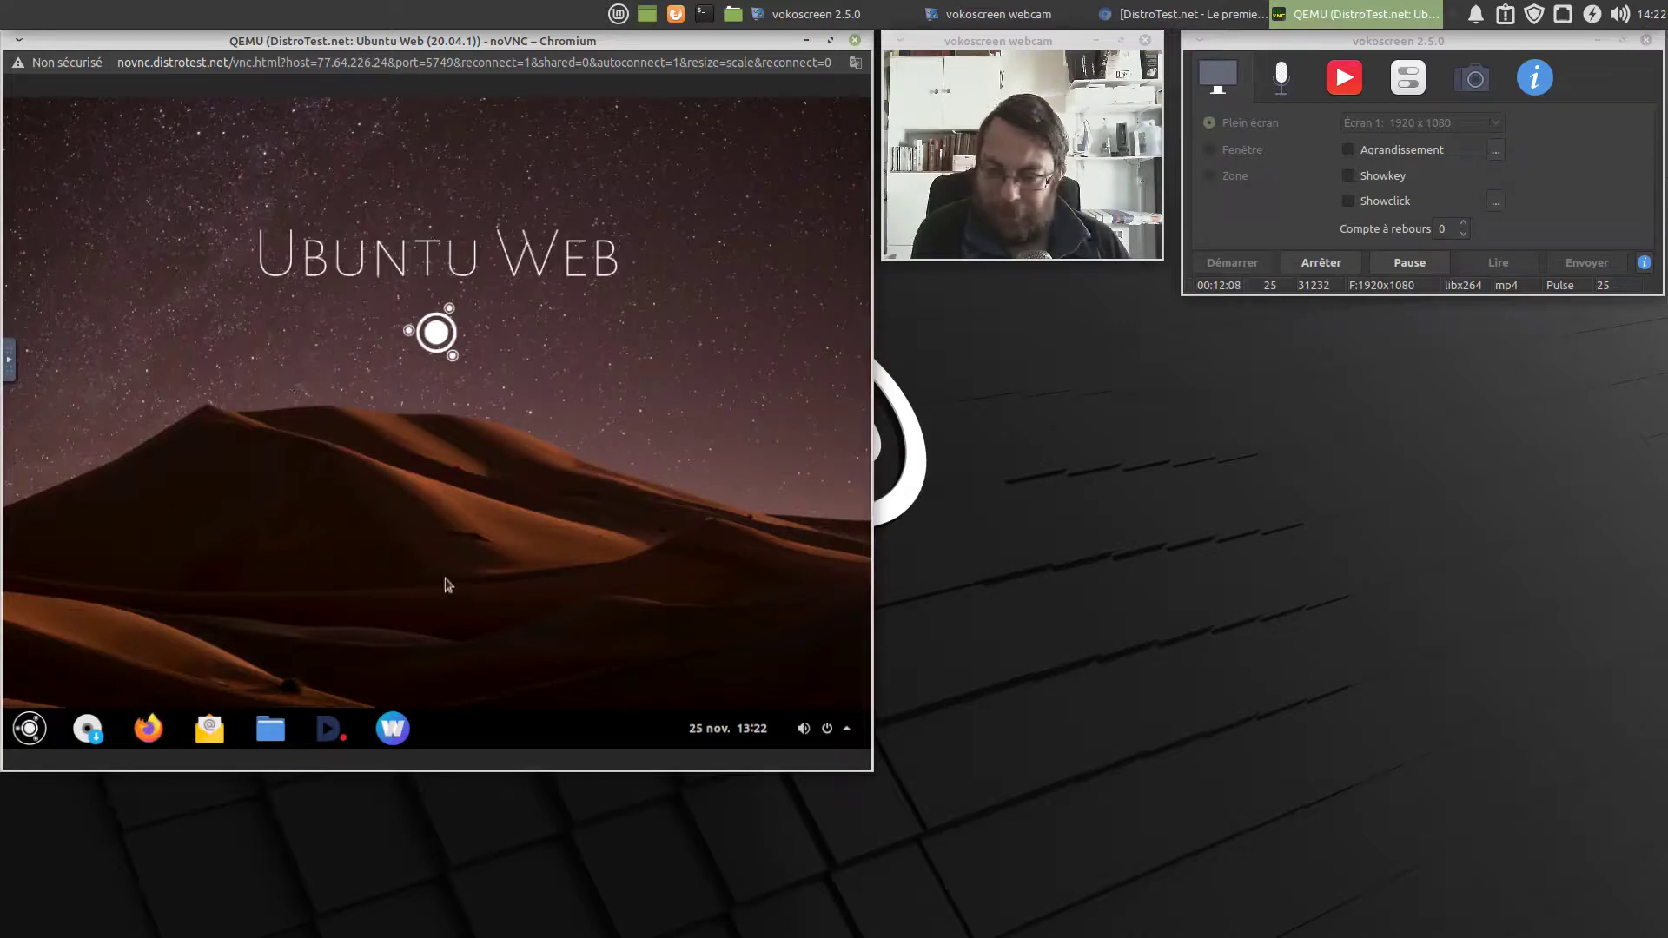
# Launch the system installer, review the available languages, and continue with Français as the installation language
pyautogui.click(30, 729)
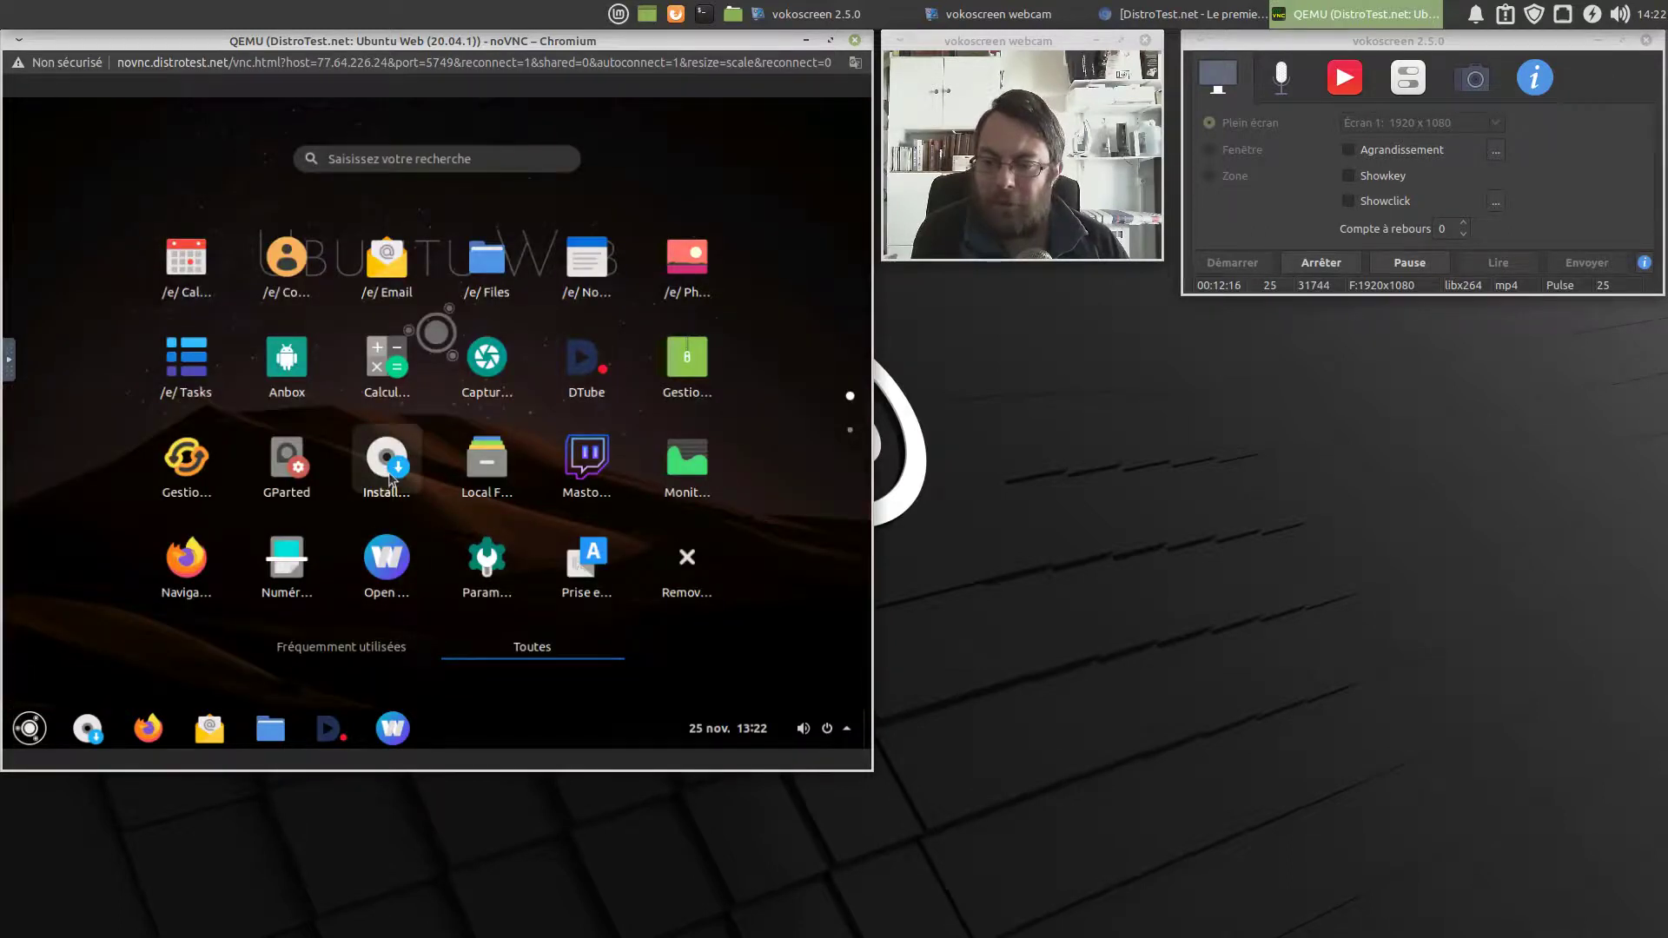
pyautogui.click(388, 479)
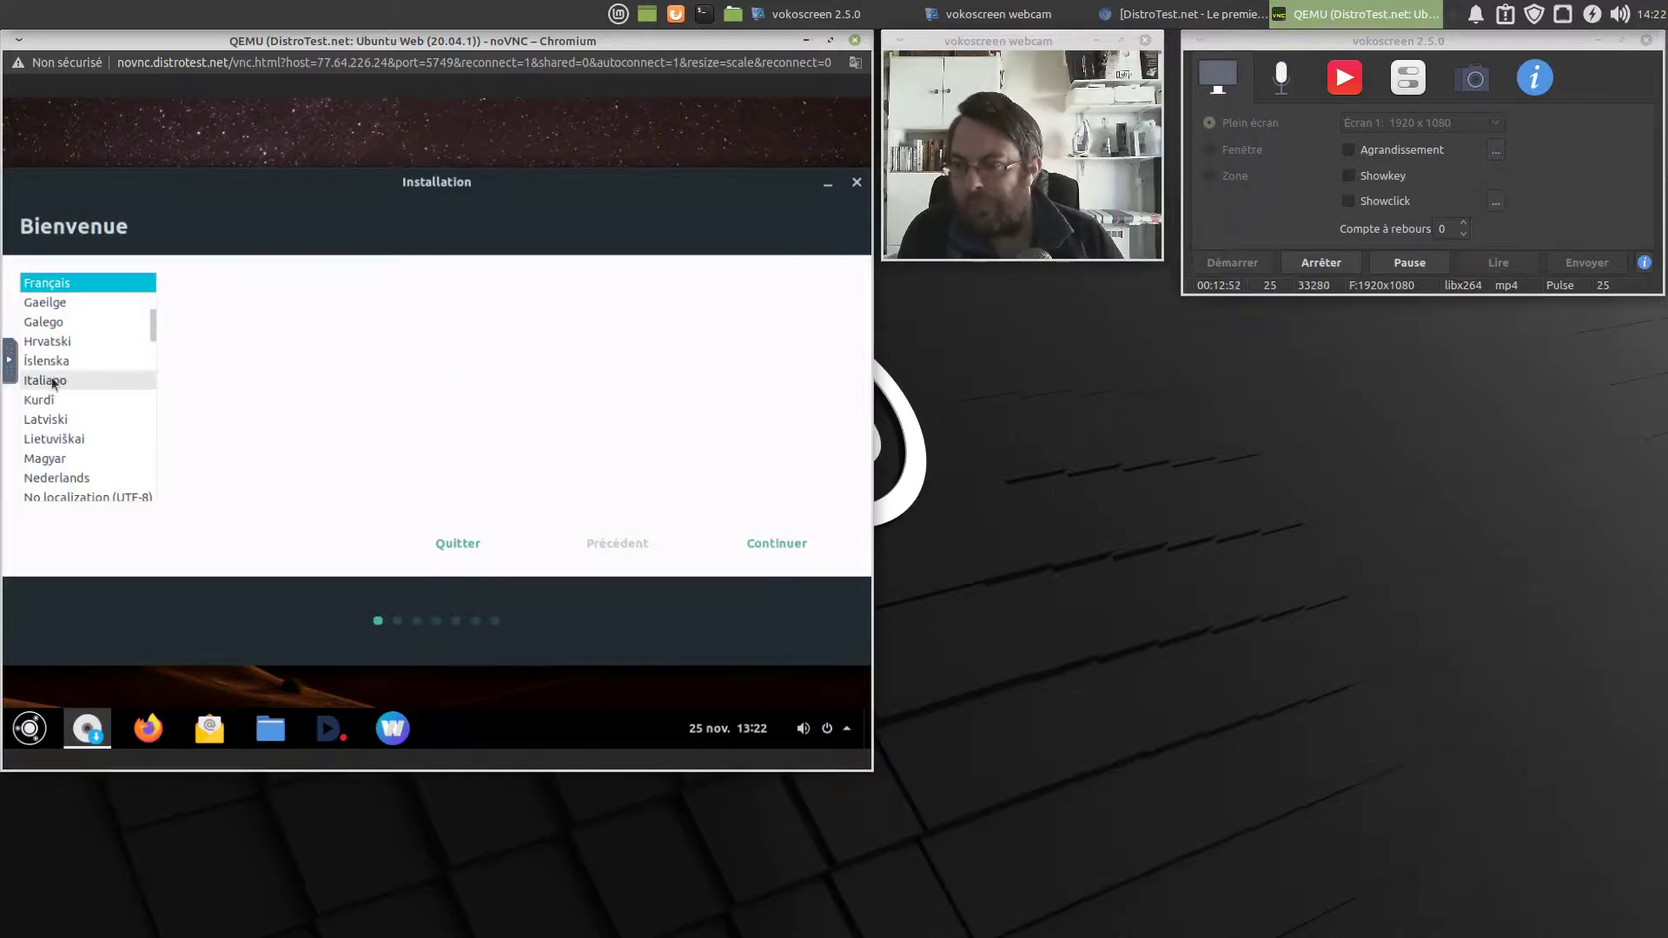
pyautogui.scroll(-3, 52, 383)
pyautogui.scroll(-5, 67, 402)
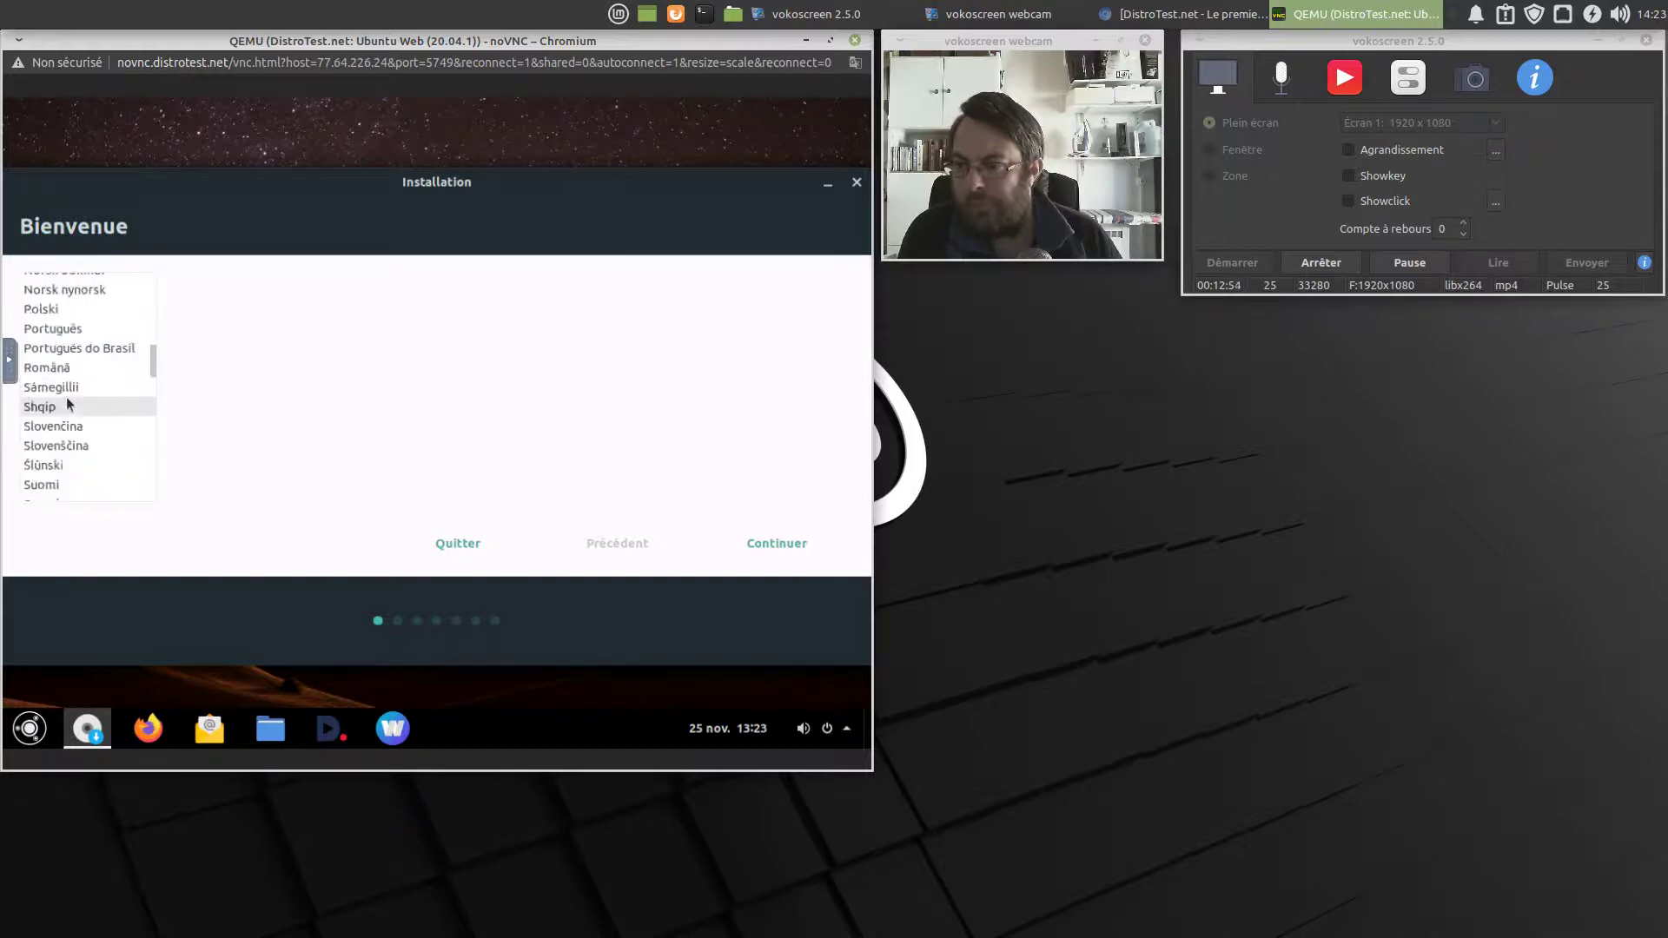
pyautogui.scroll(-3, 68, 402)
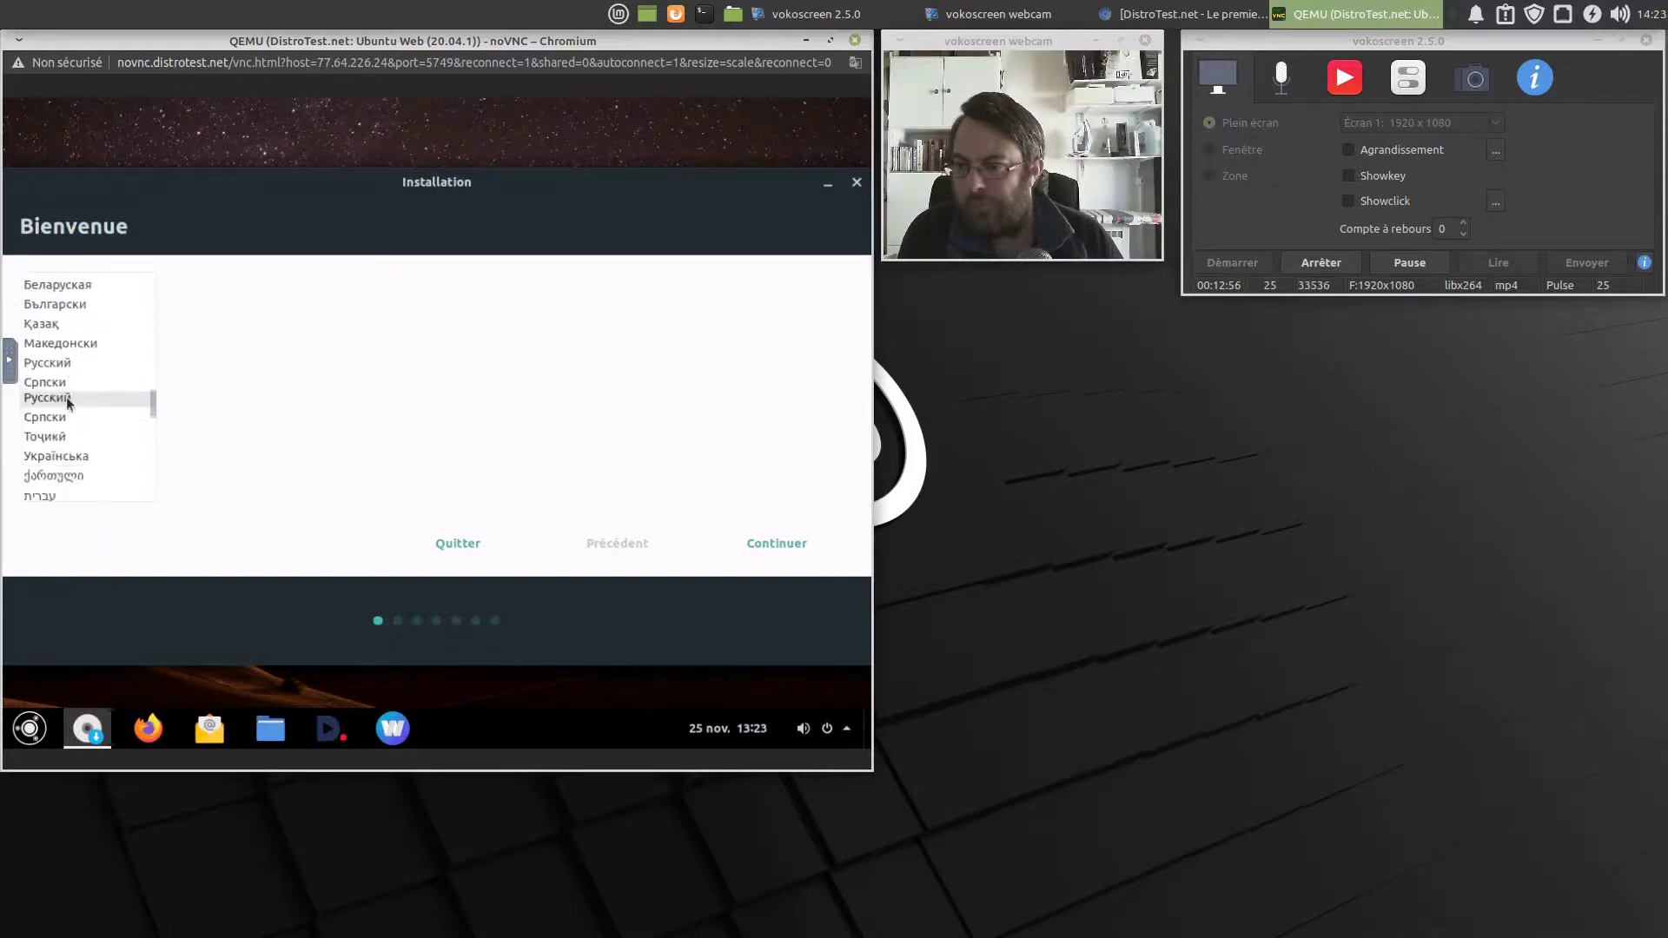
pyautogui.scroll(-8, 67, 402)
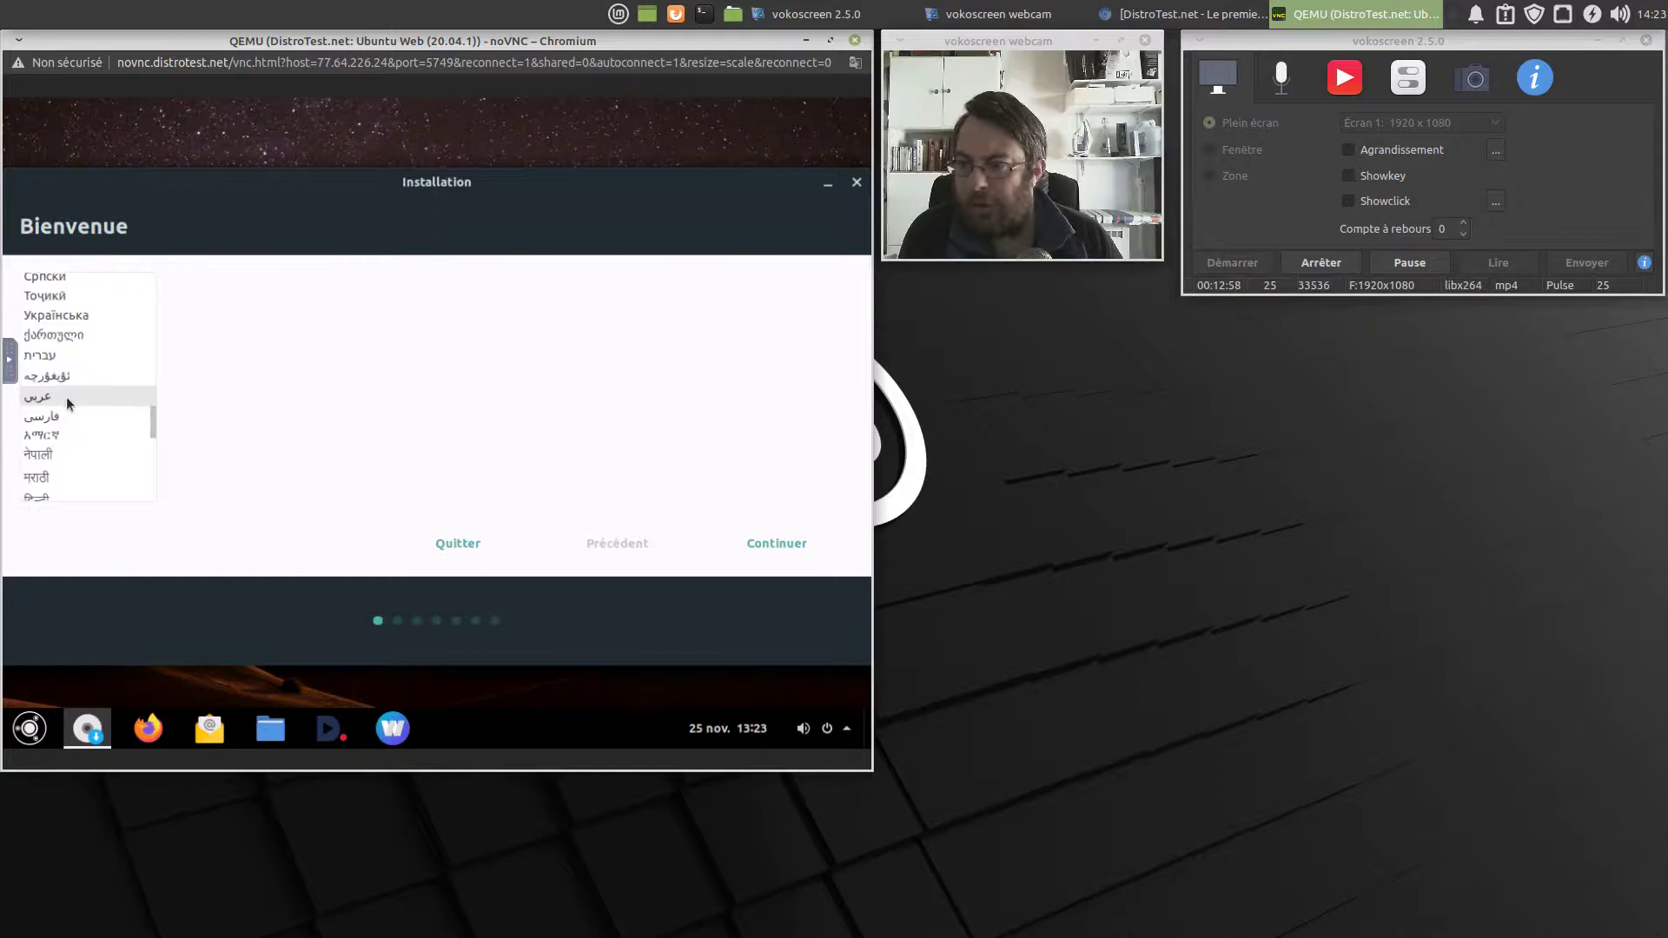
pyautogui.scroll(-3, 66, 398)
pyautogui.scroll(12, 66, 397)
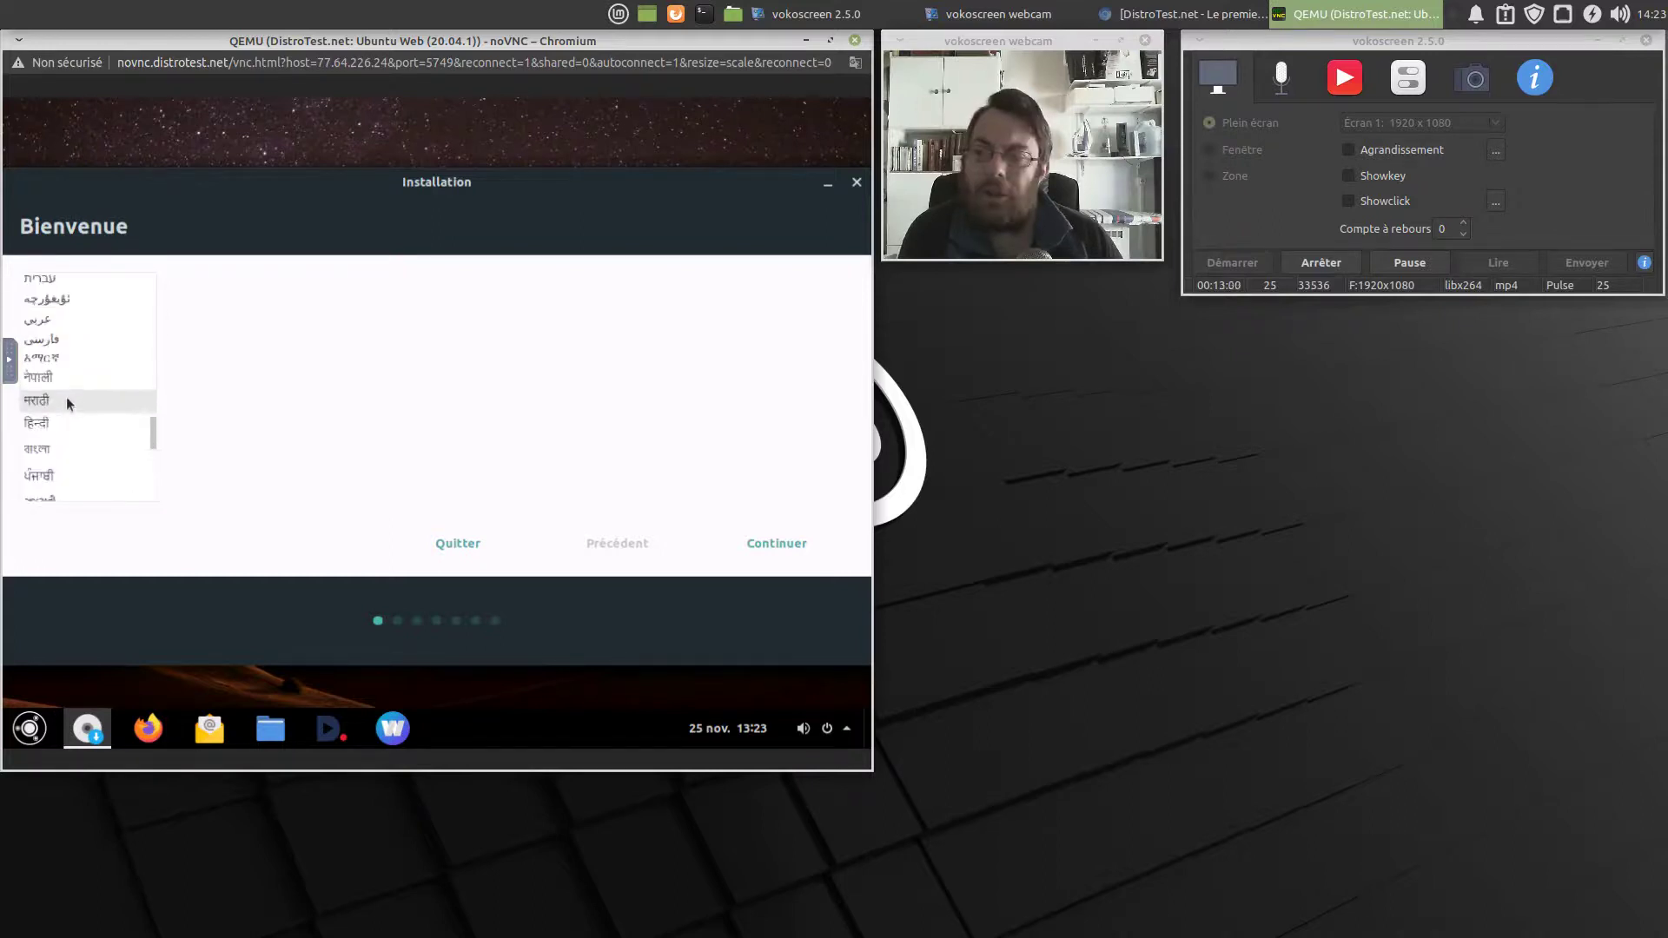
pyautogui.scroll(10, 66, 397)
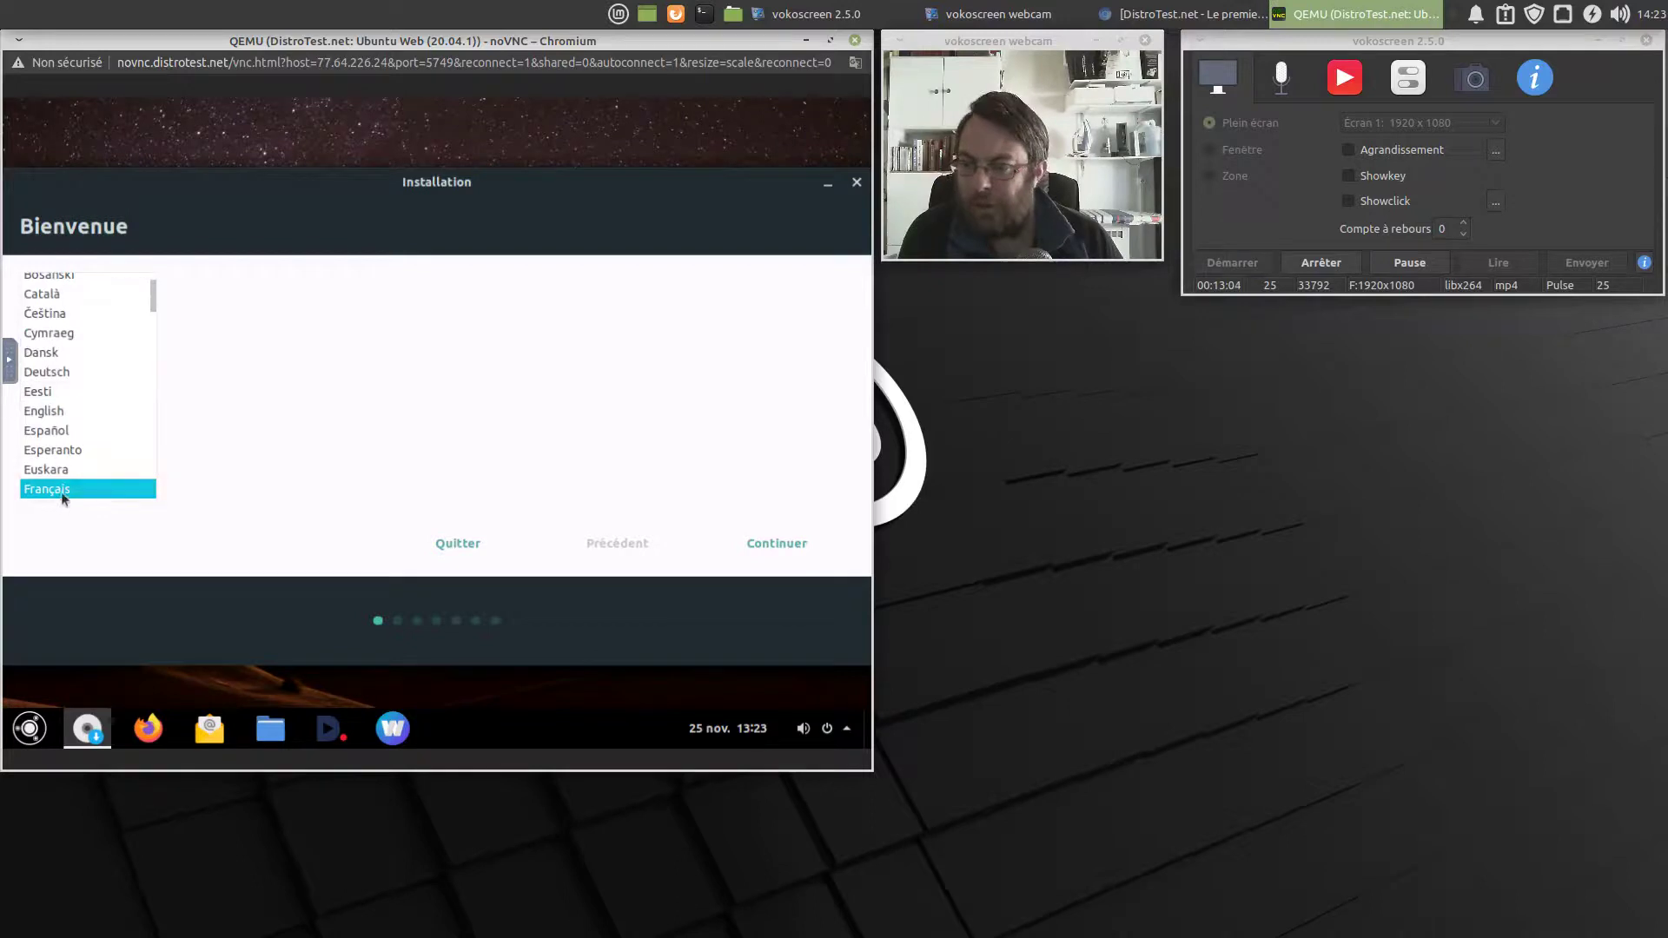
pyautogui.click(816, 551)
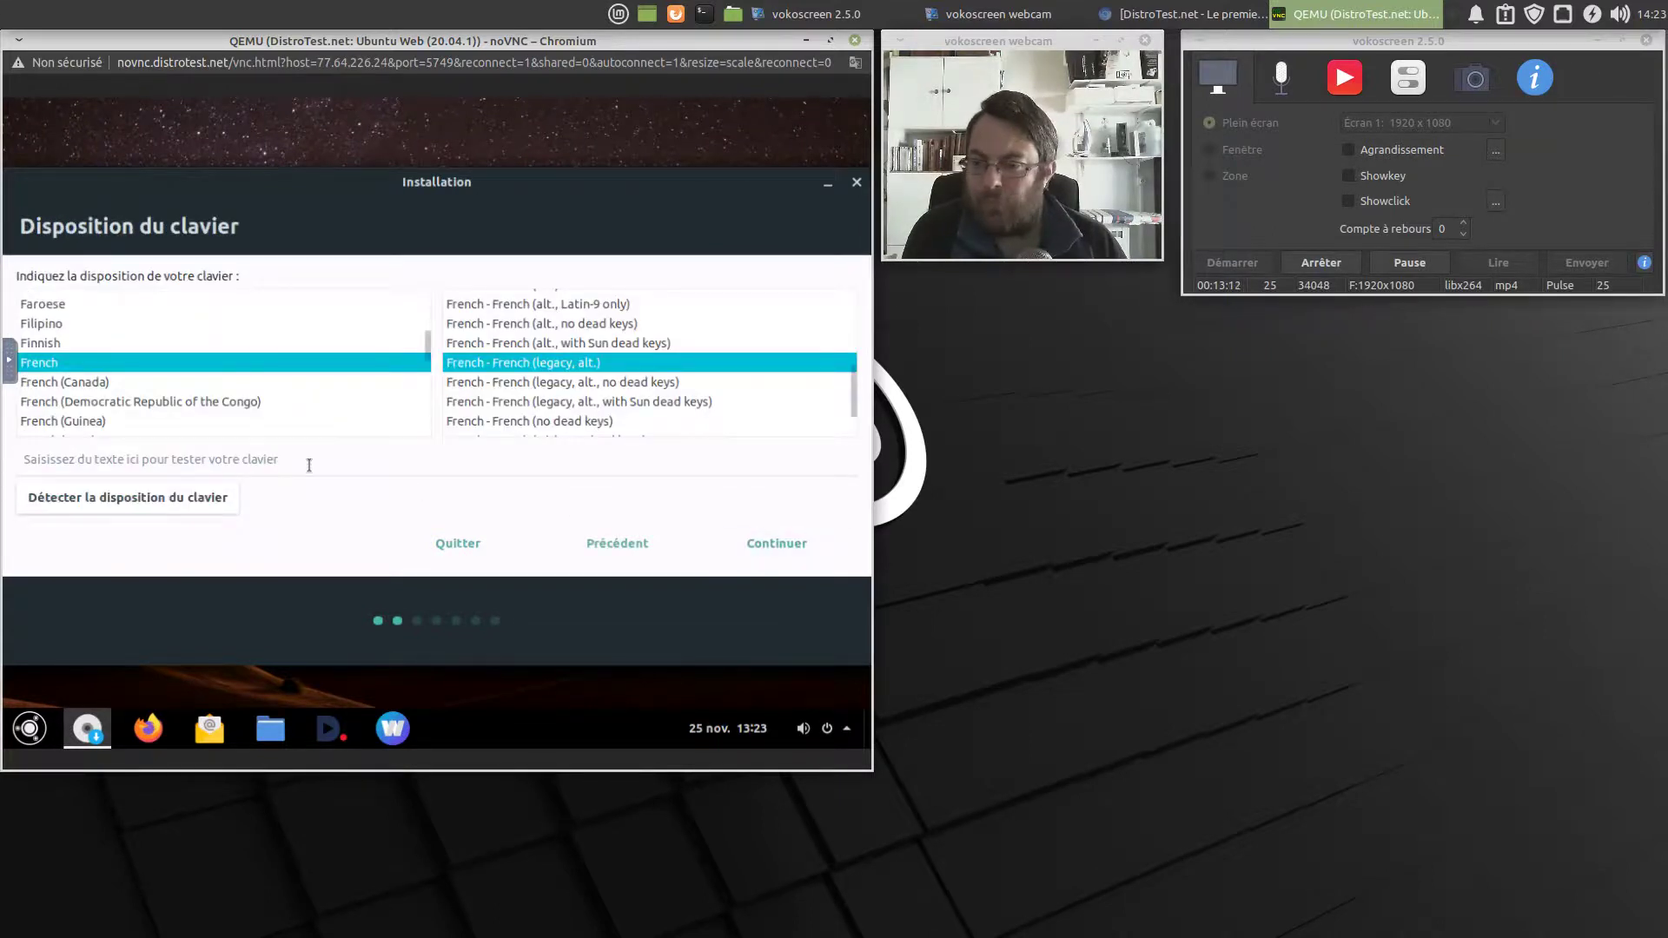
# Test the French - French (legacy, alt.) keyboard layout with the text "qwertyuuii" and clear the test field
pyautogui.click(73, 458)
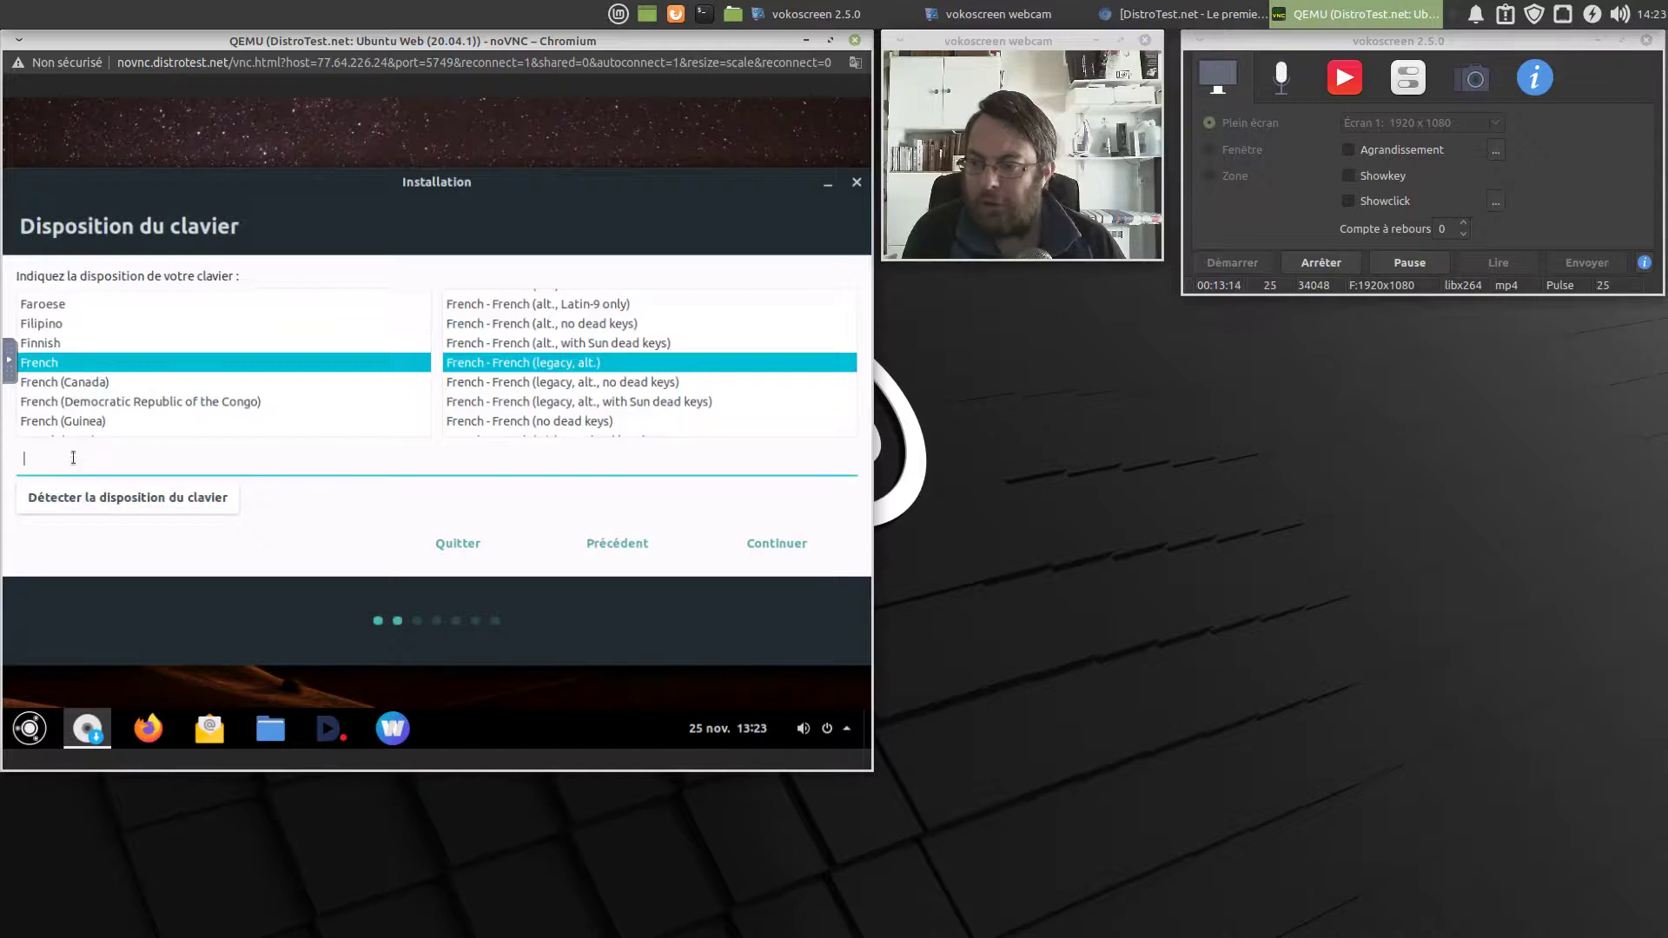
pyautogui.write('qwertyuuii')
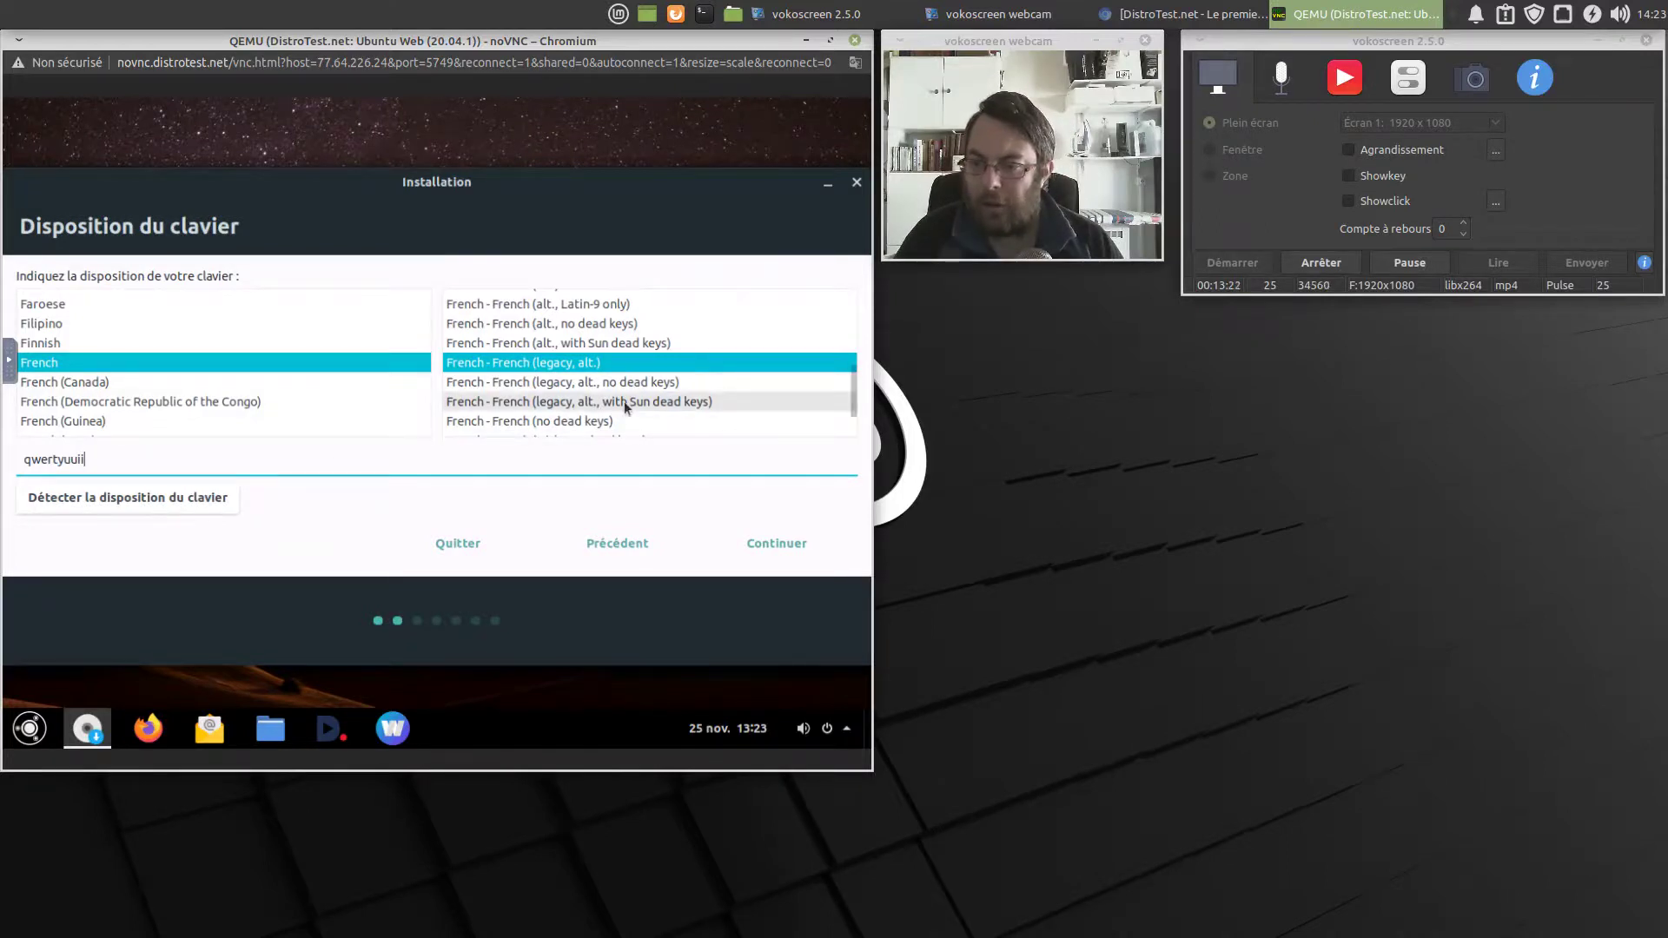
pyautogui.press('BackSpace')
pyautogui.press('BackSpace')
pyautogui.press('BackSpace')
pyautogui.press('BackSpace')
pyautogui.press('BackSpace')
pyautogui.press('BackSpace')
pyautogui.press('BackSpace')
pyautogui.press('BackSpace')
pyautogui.press('BackSpace')
pyautogui.press('BackSpace')
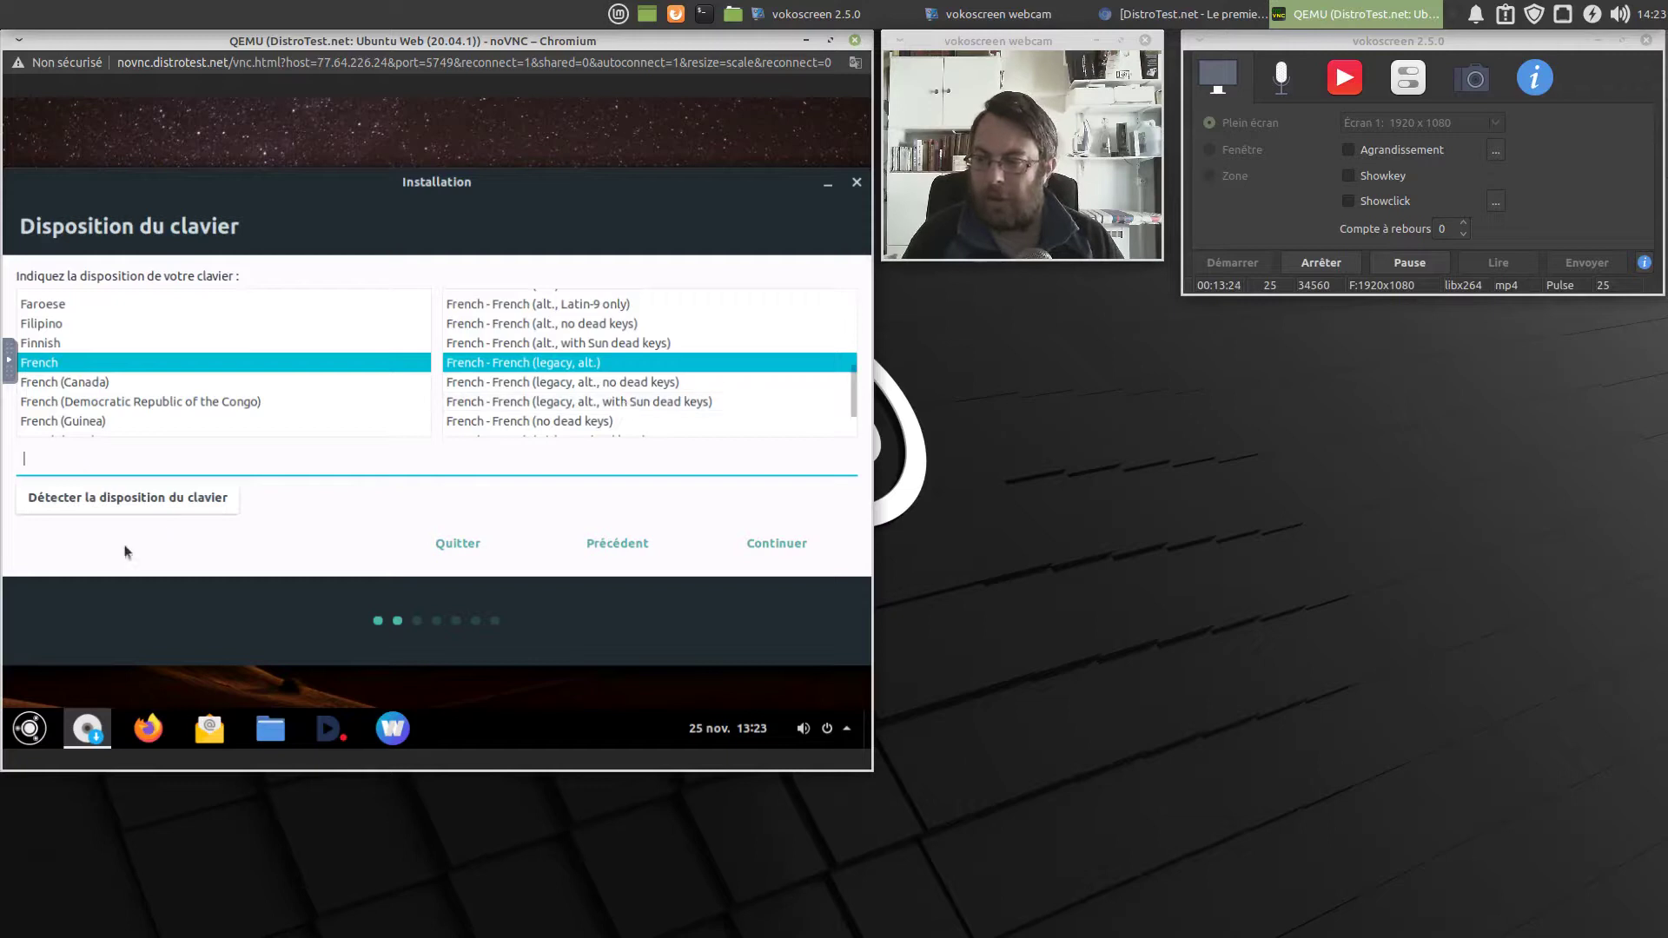
# Try the automatic keyboard layout detection, answering no for ö and yes for é, and dismiss the detection dialog
pyautogui.click(144, 500)
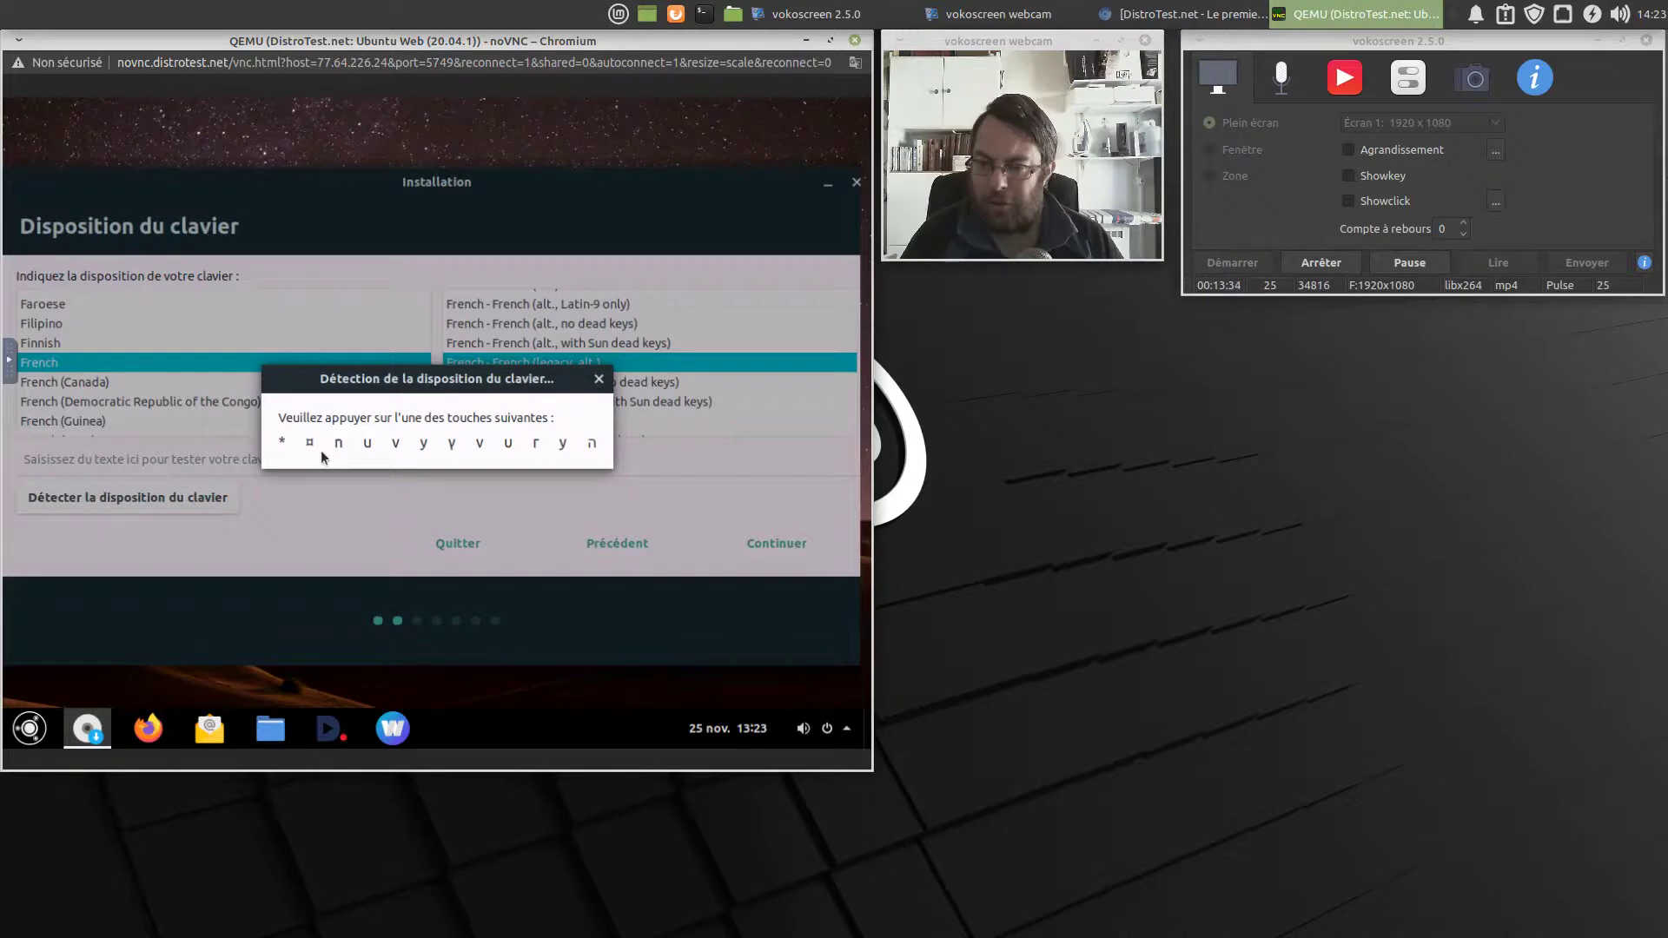
pyautogui.press('*')
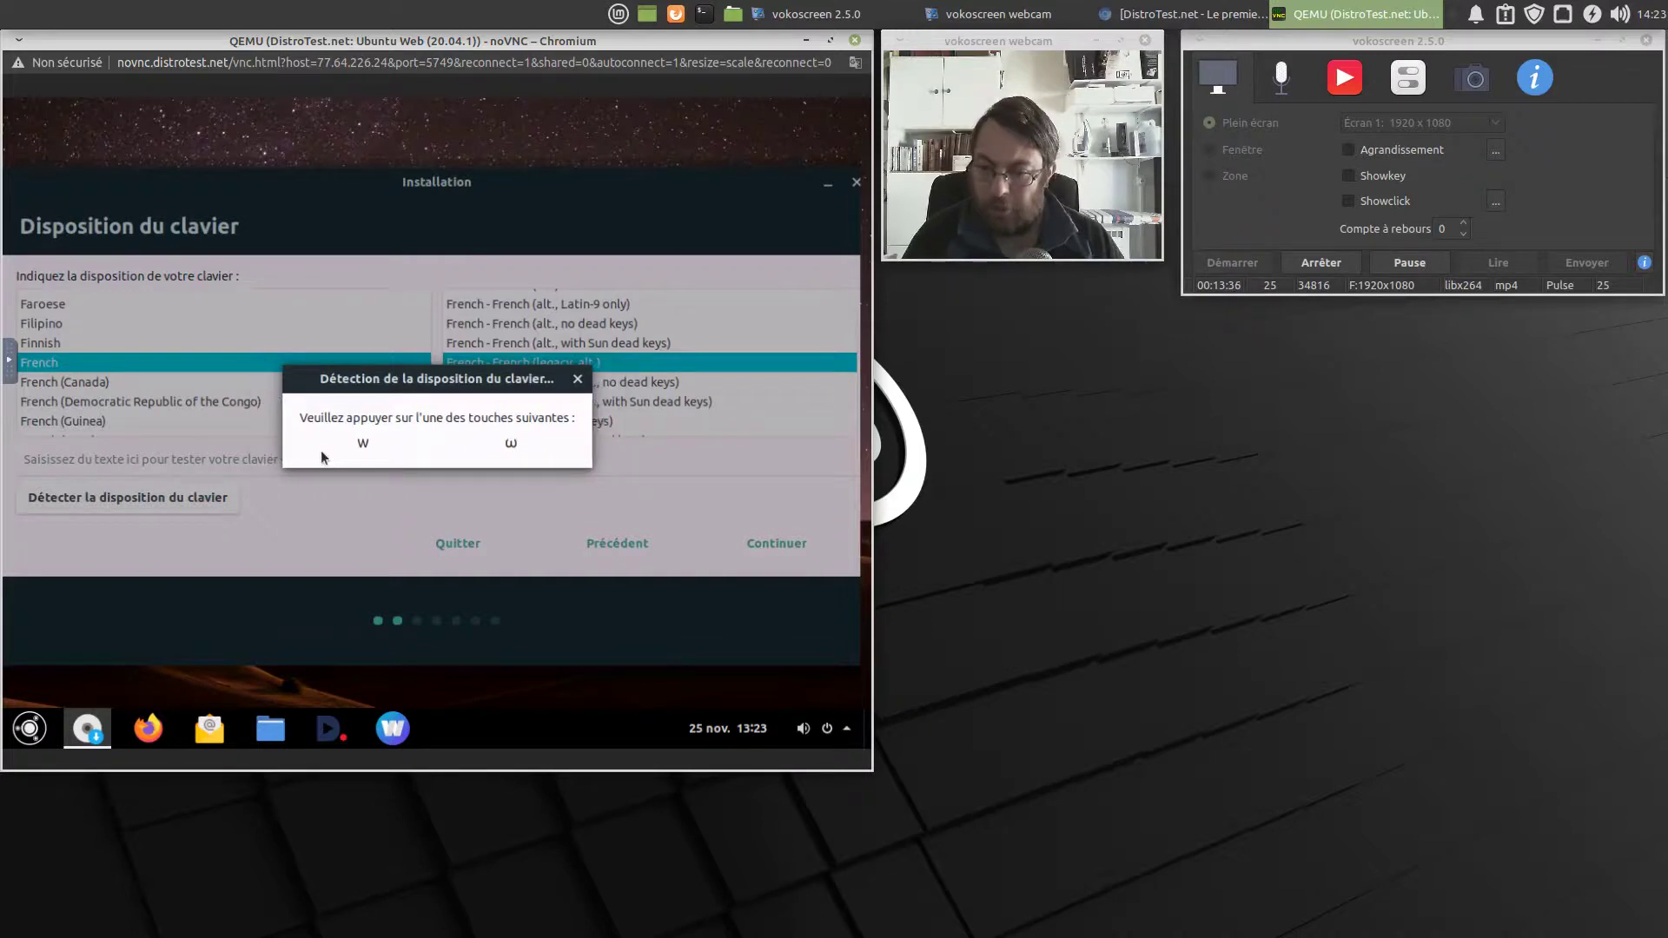
pyautogui.press('w')
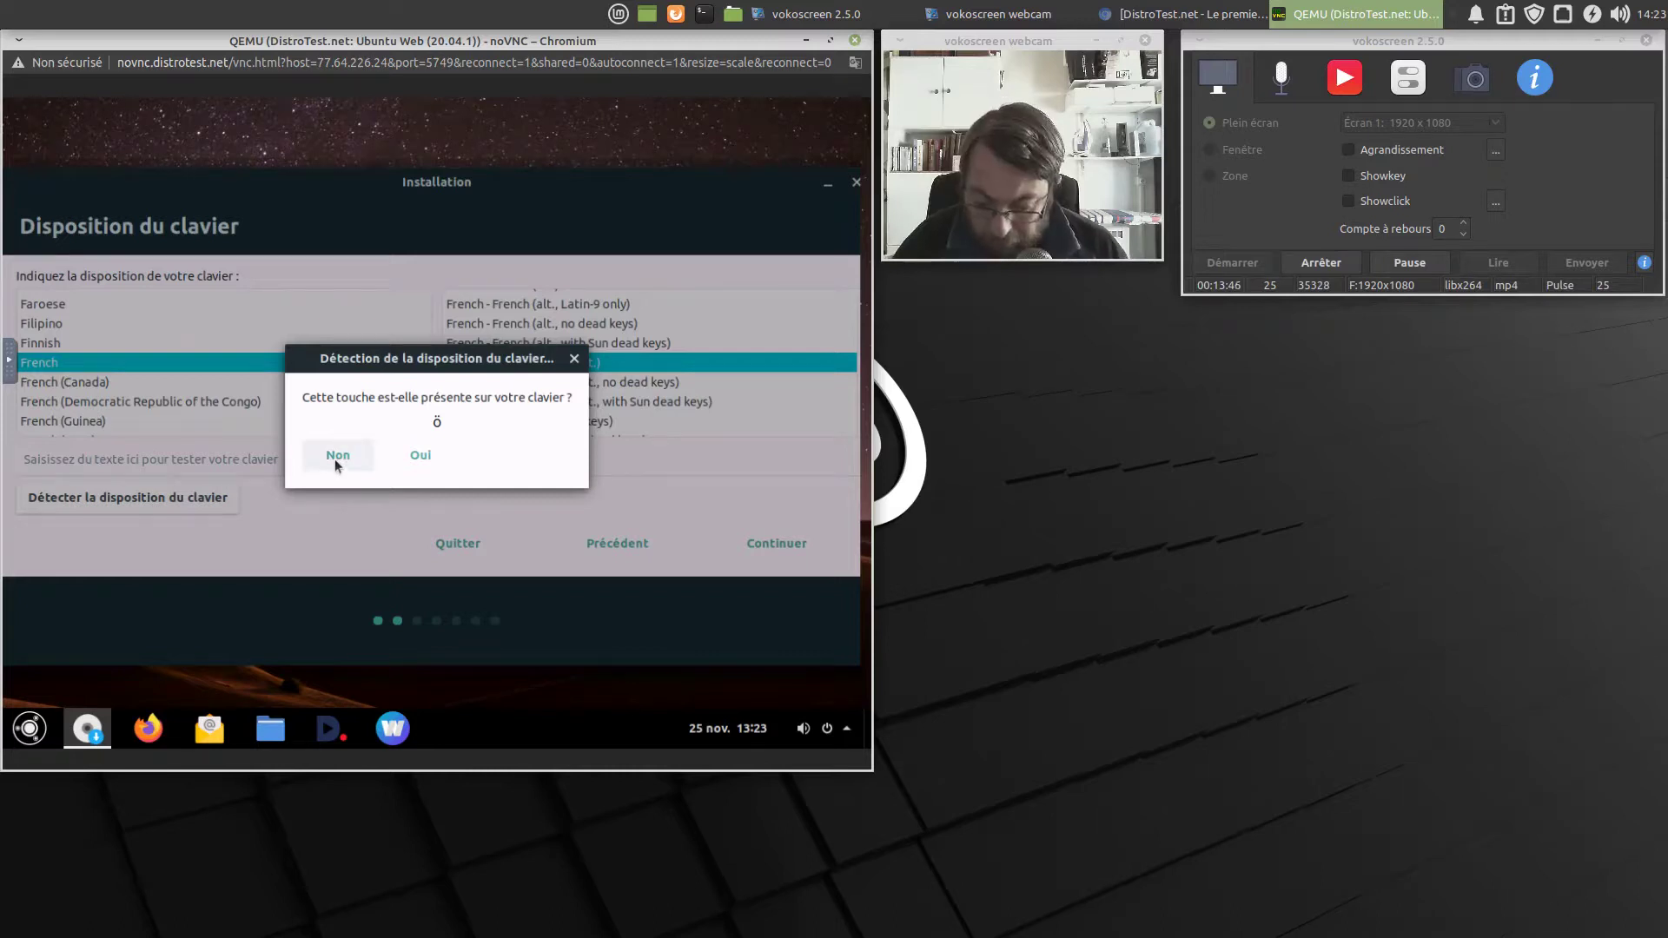
pyautogui.click(336, 455)
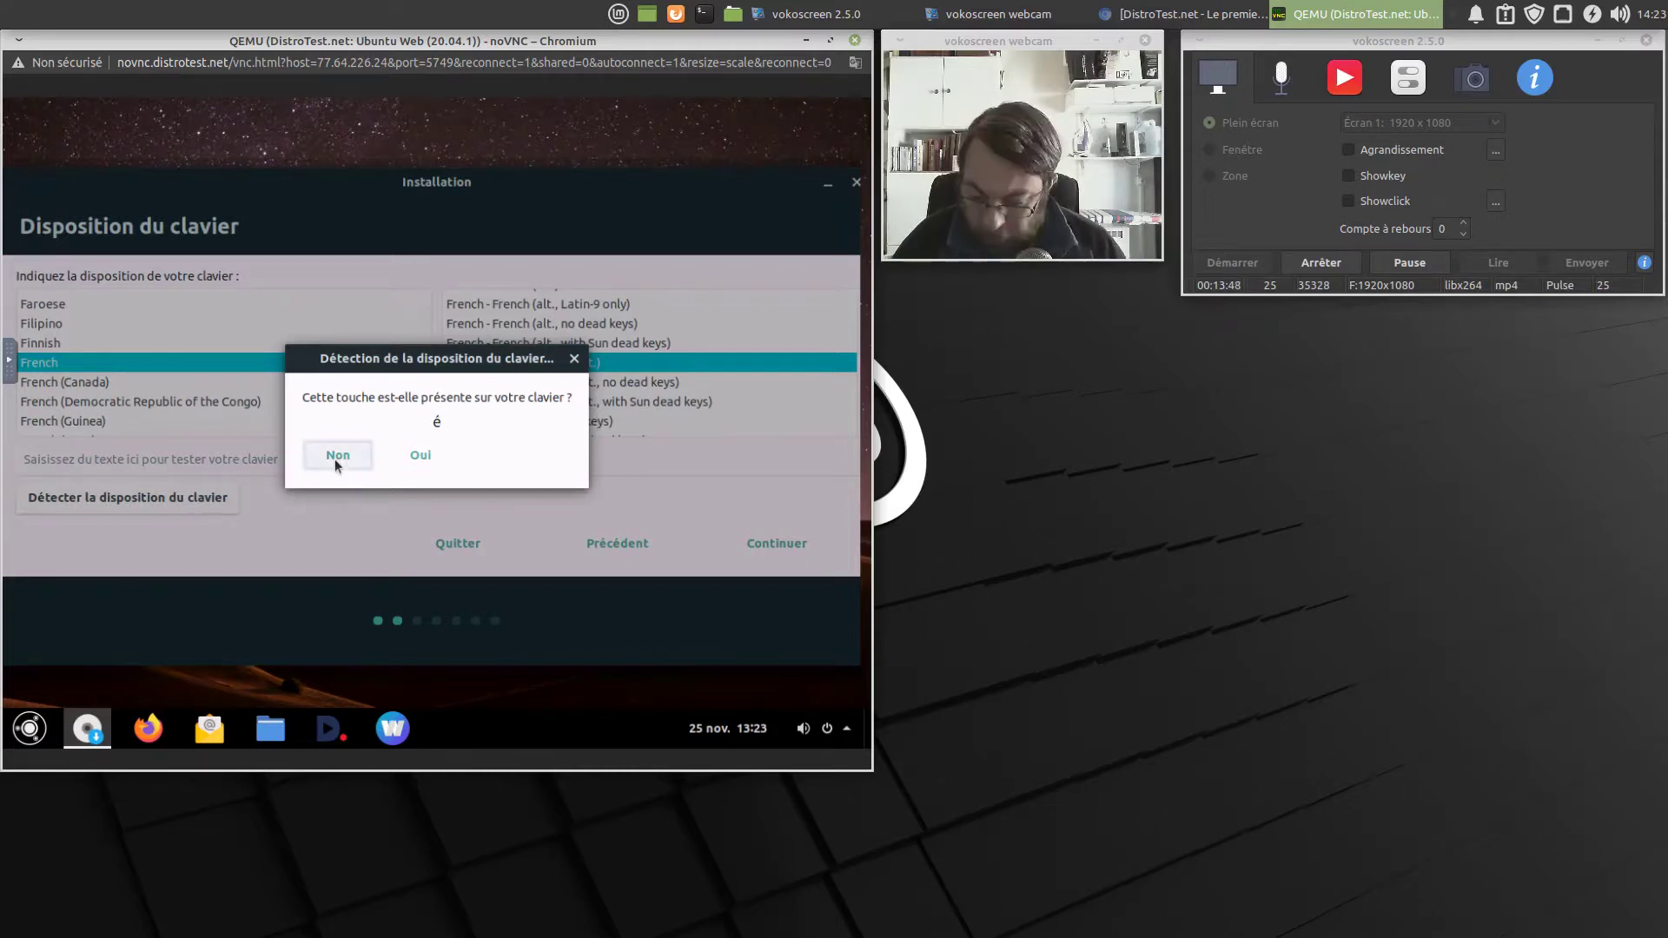
pyautogui.click(426, 454)
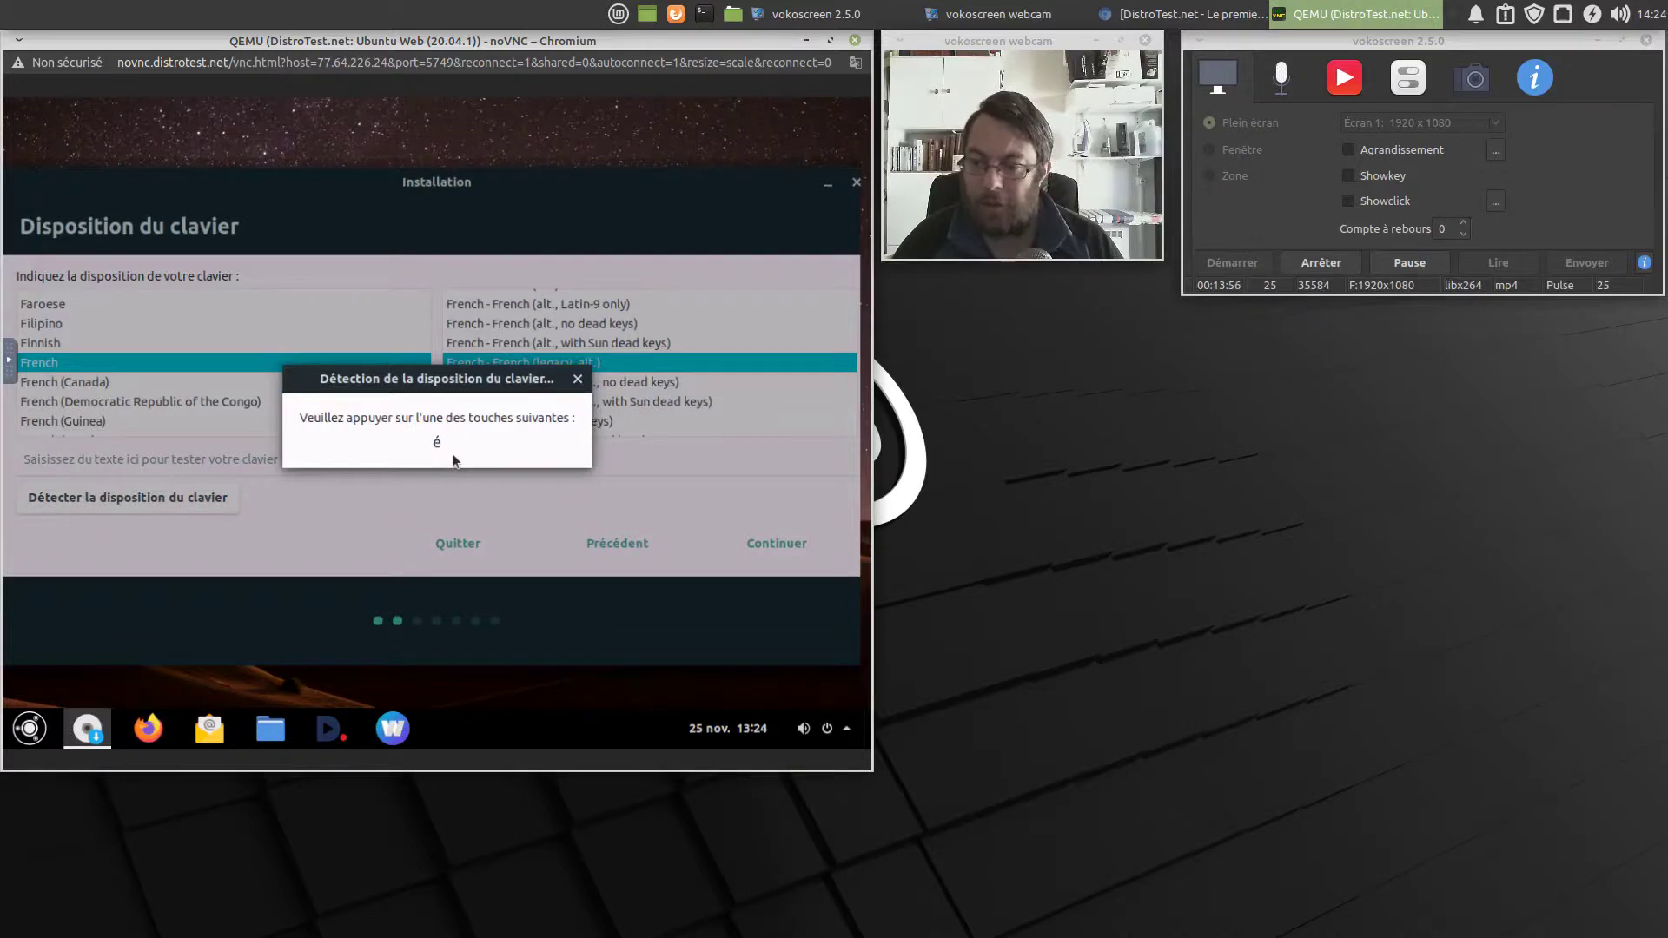
pyautogui.click(576, 380)
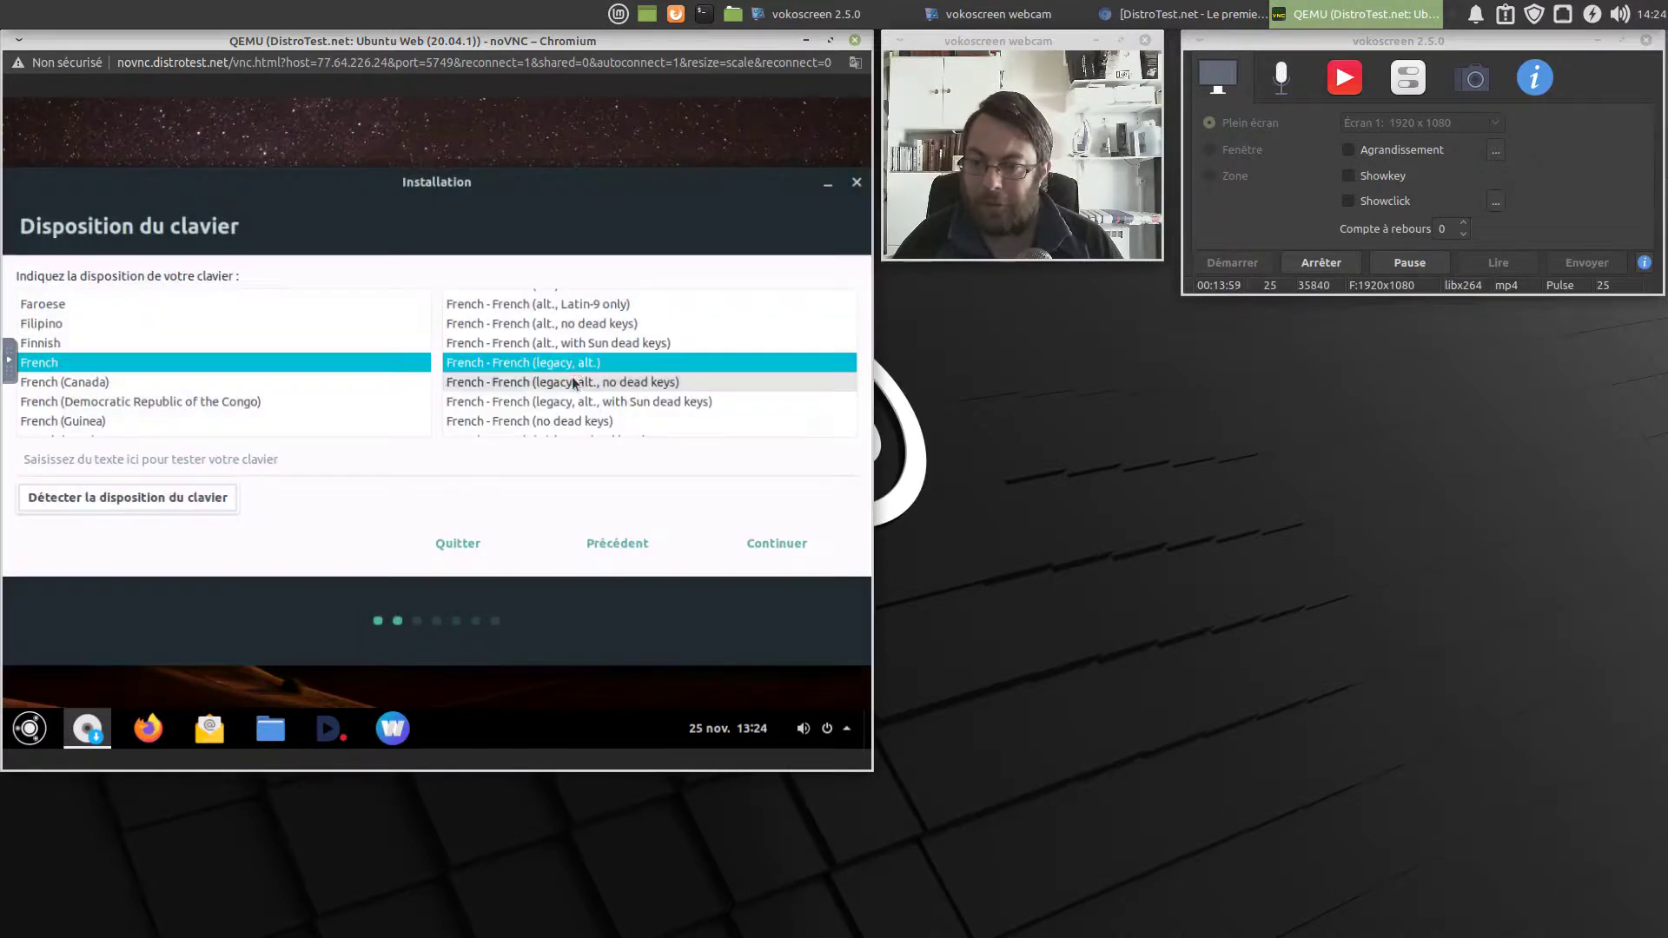
# Test the selected legacy French layout again with the text "qwww" and empty the test field
pyautogui.click(227, 461)
pyautogui.write('qww')
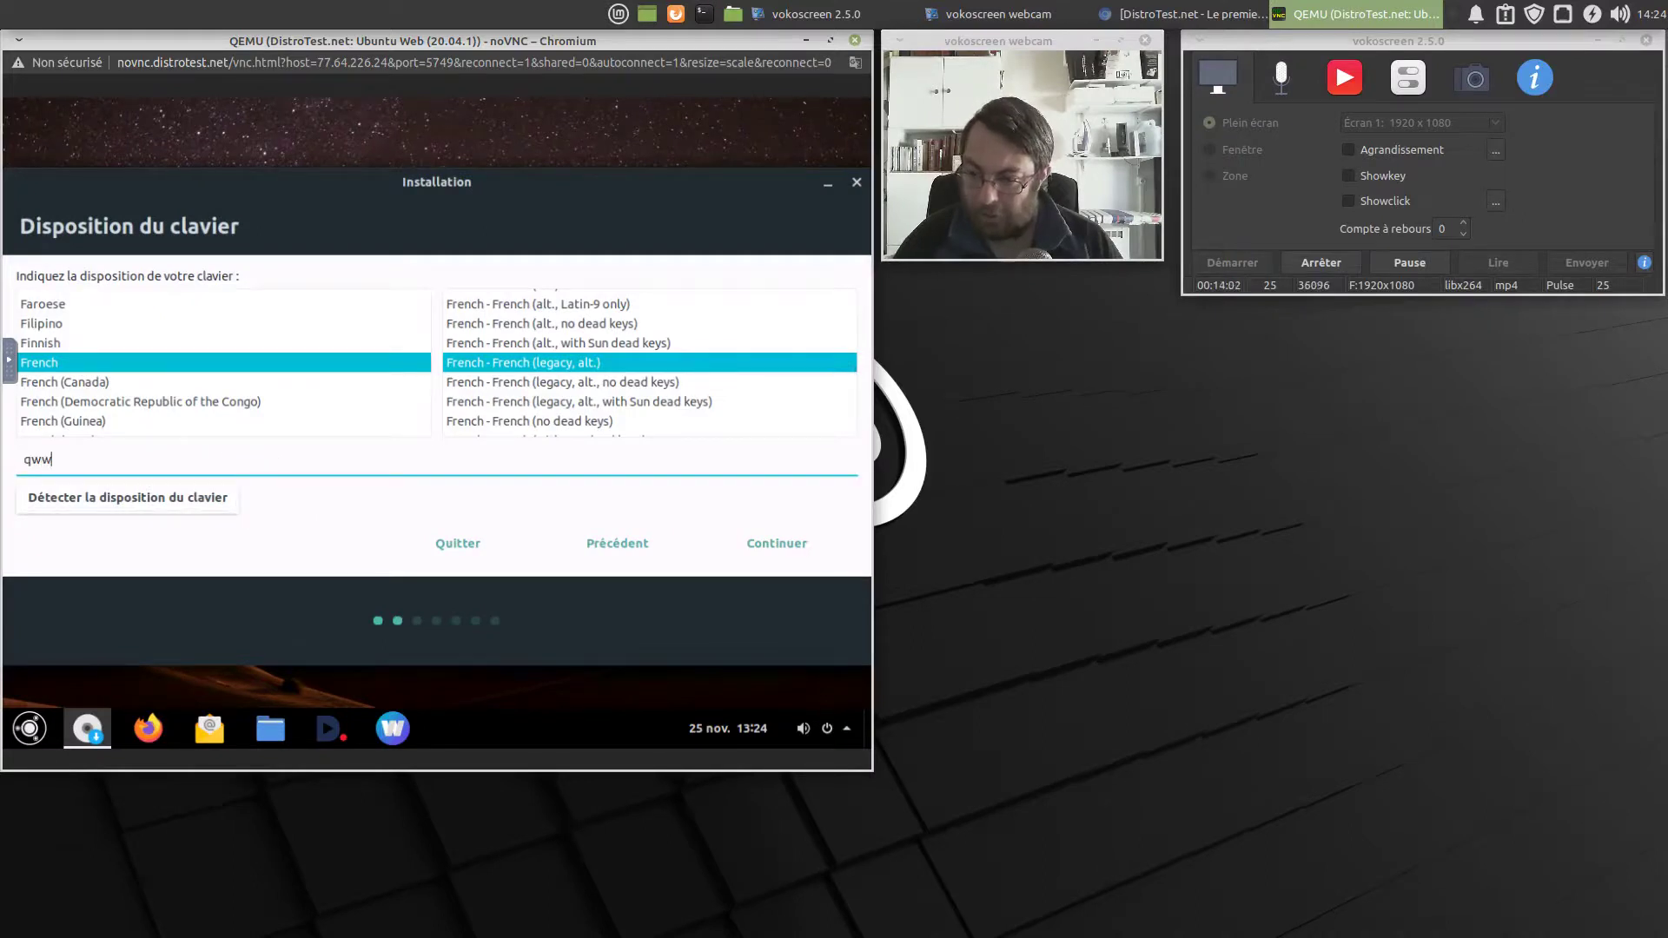
pyautogui.write('w')
pyautogui.press('BackSpace')
pyautogui.press('BackSpace')
pyautogui.press('BackSpace')
pyautogui.press('BackSpace')
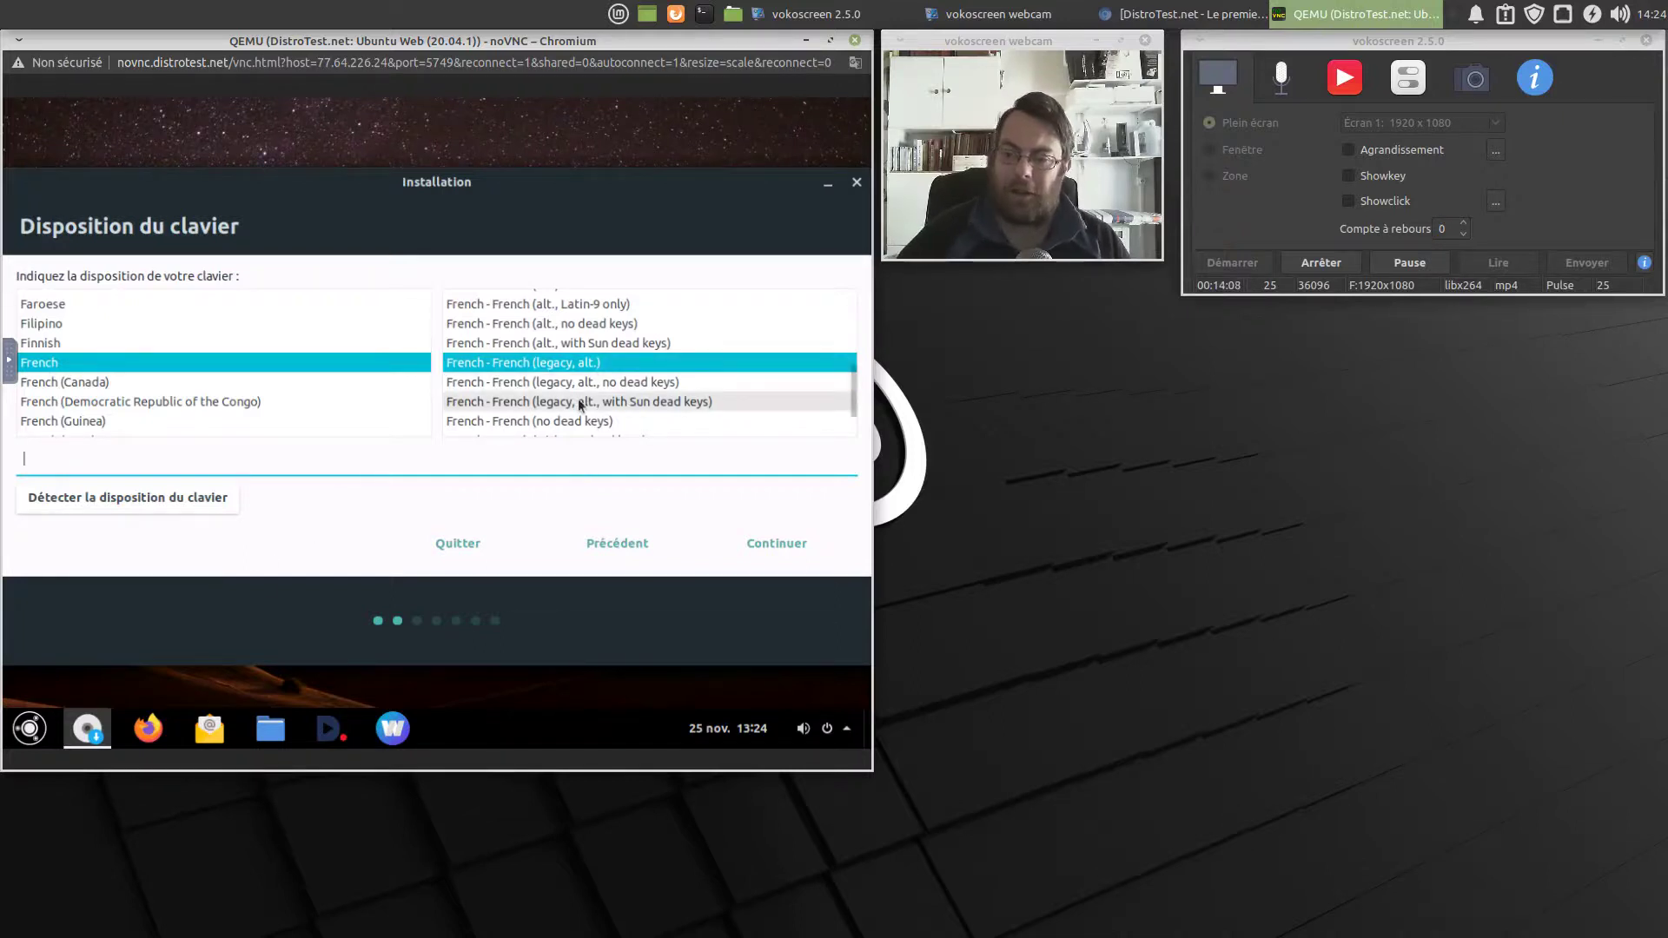
# Change the keyboard layout variant to French - French (no dead keys)
pyautogui.scroll(-2, 577, 399)
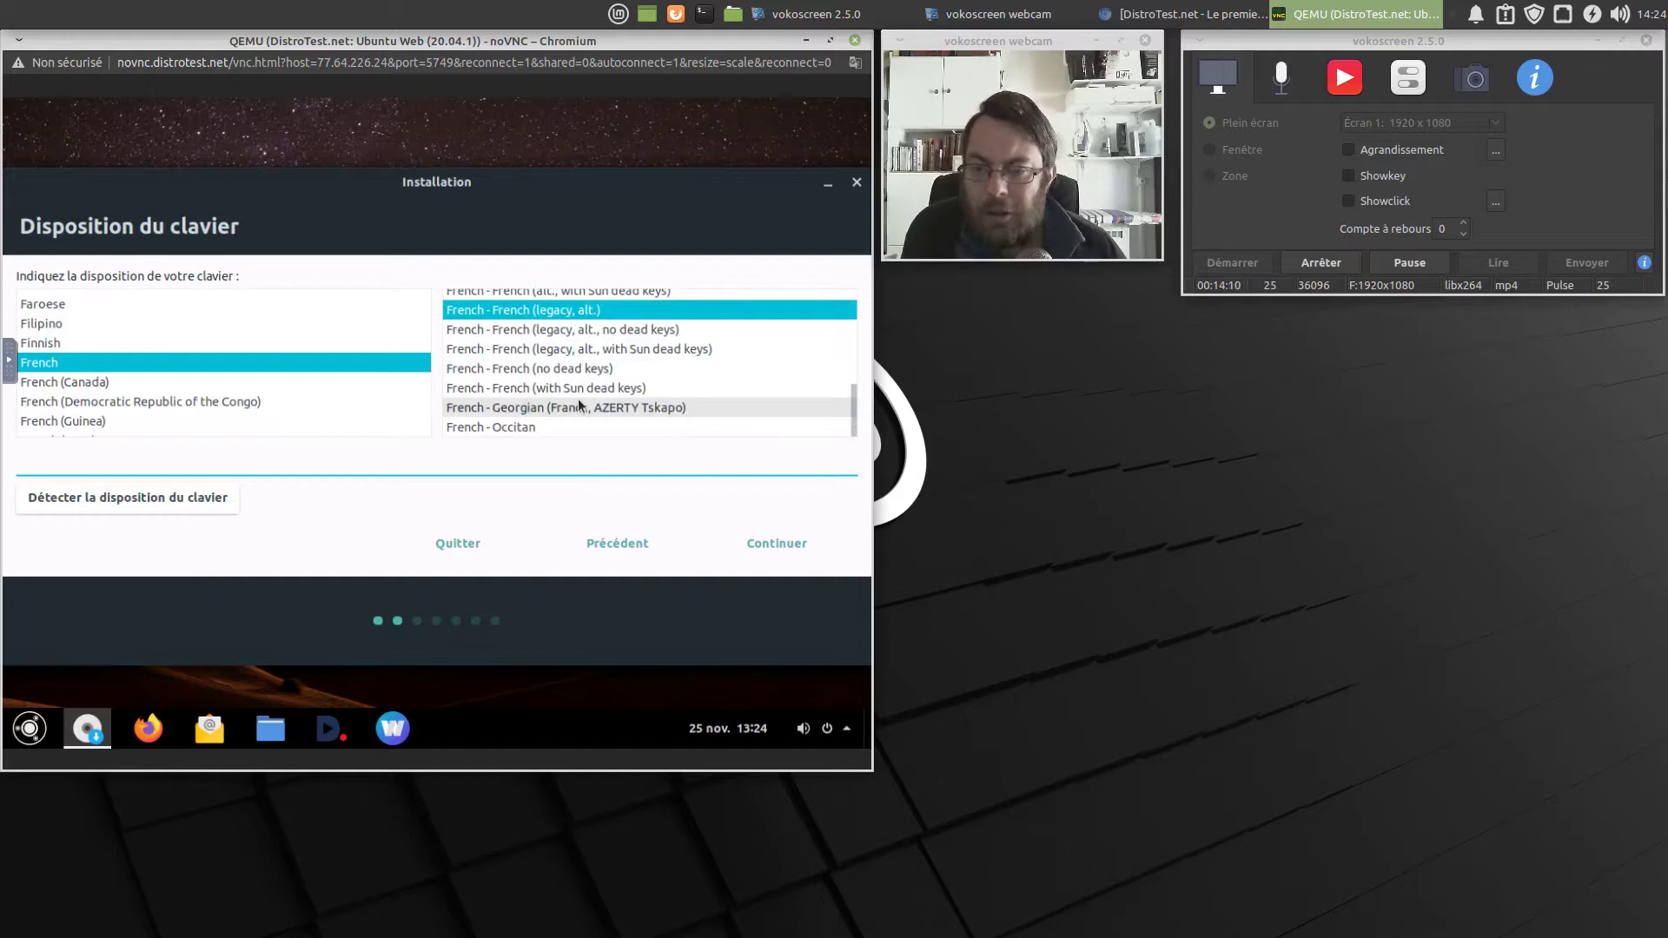
pyautogui.scroll(1, 579, 403)
pyautogui.click(577, 398)
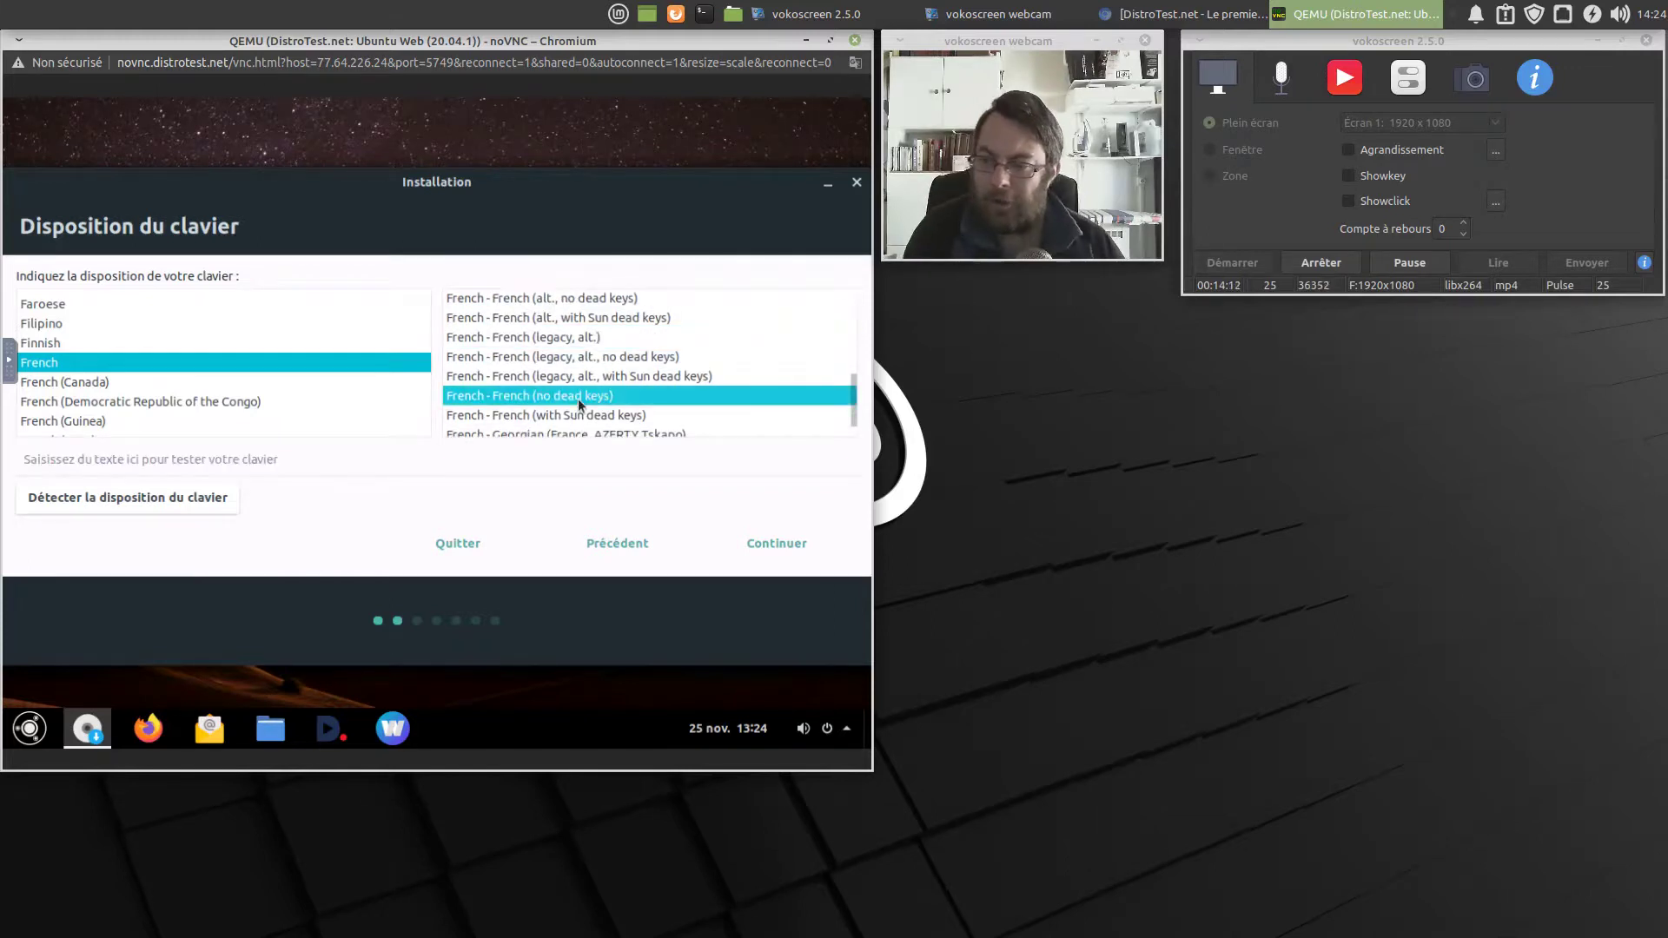
# Test the no dead keys variant with the text "qwerrtt" and erase the test text
pyautogui.click(257, 458)
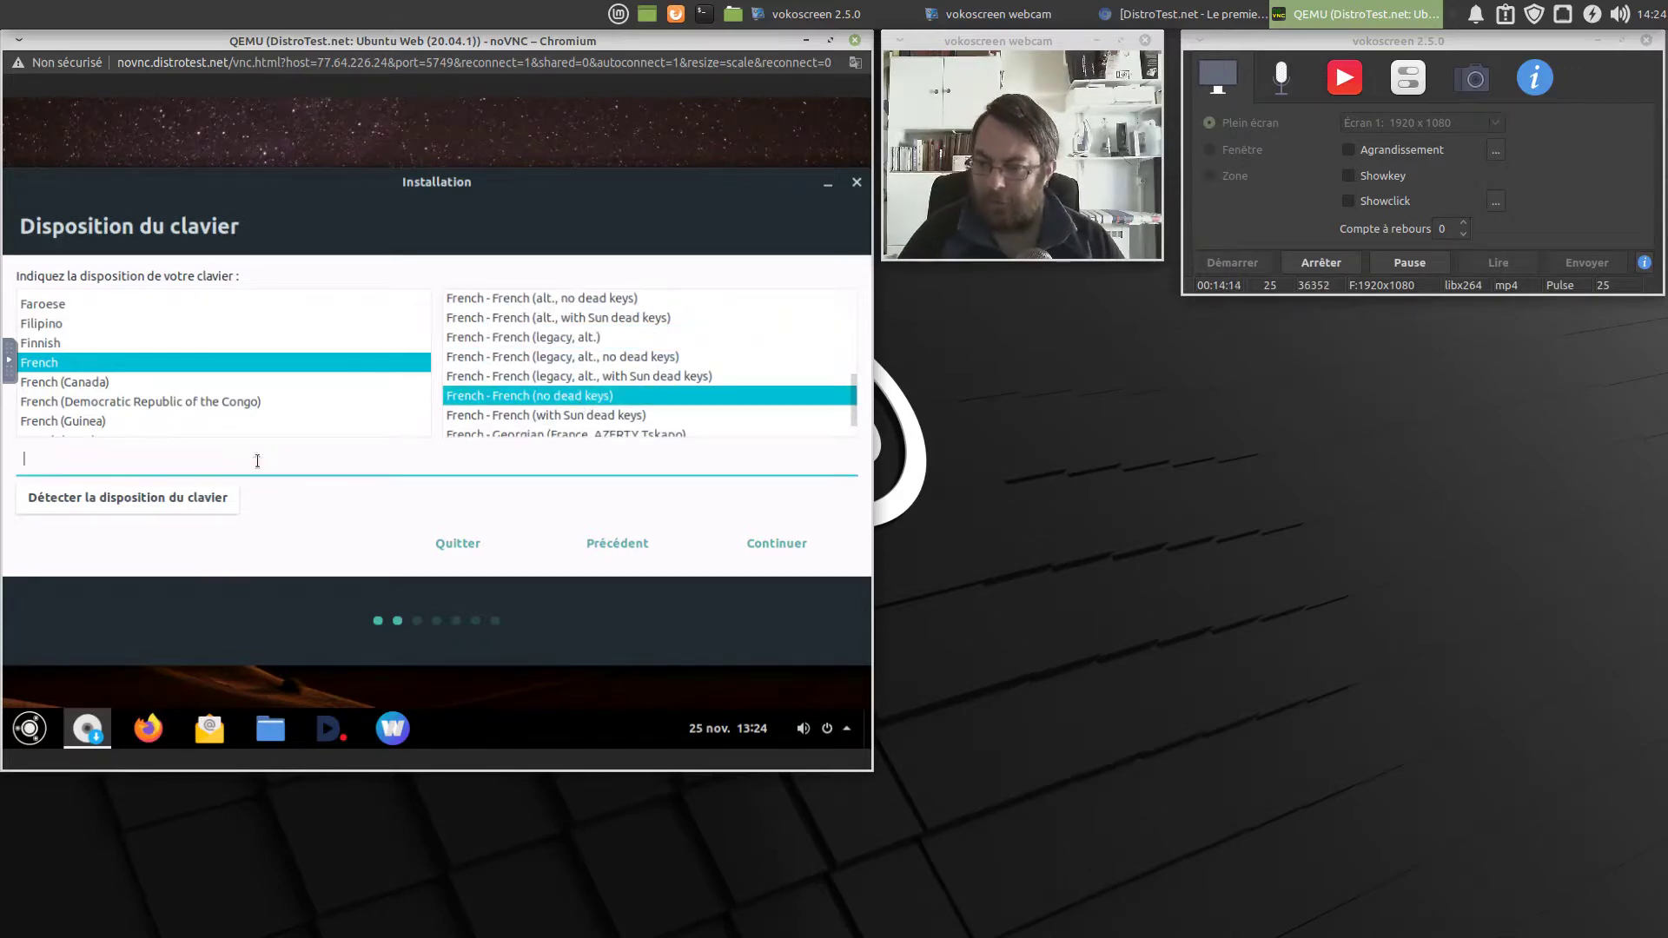
pyautogui.write('qwerrtt')
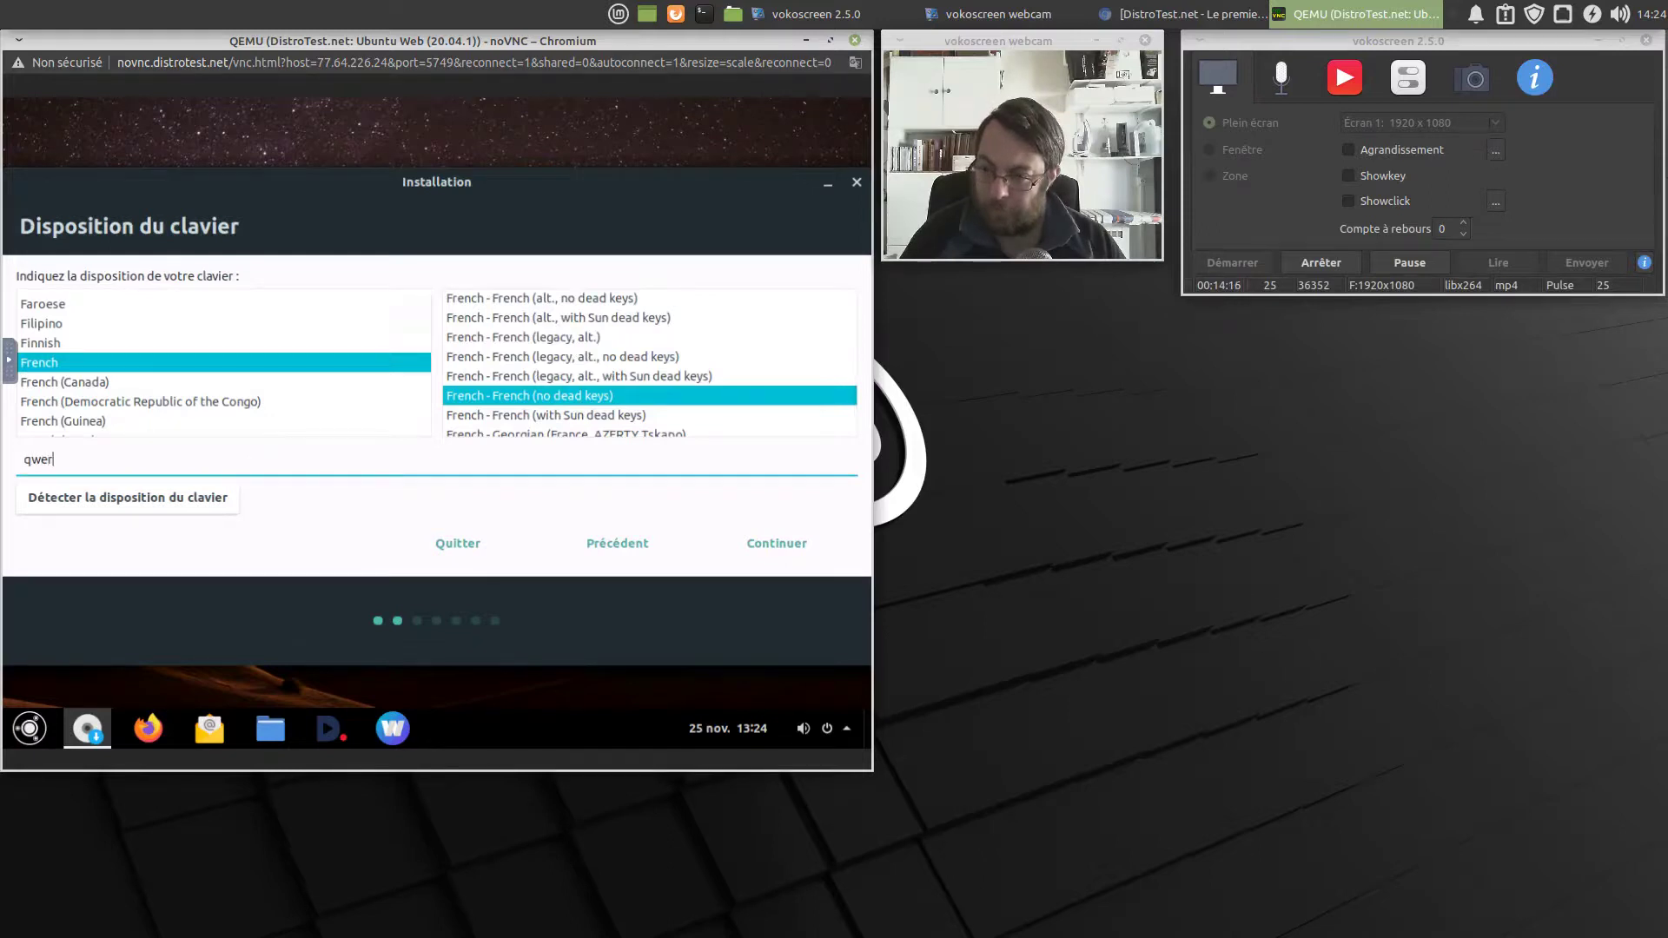
pyautogui.press('BackSpace')
pyautogui.press('BackSpace')
pyautogui.press('BackSpace')
pyautogui.press('BackSpace')
pyautogui.press('BackSpace')
pyautogui.press('BackSpace')
pyautogui.press('BackSpace')
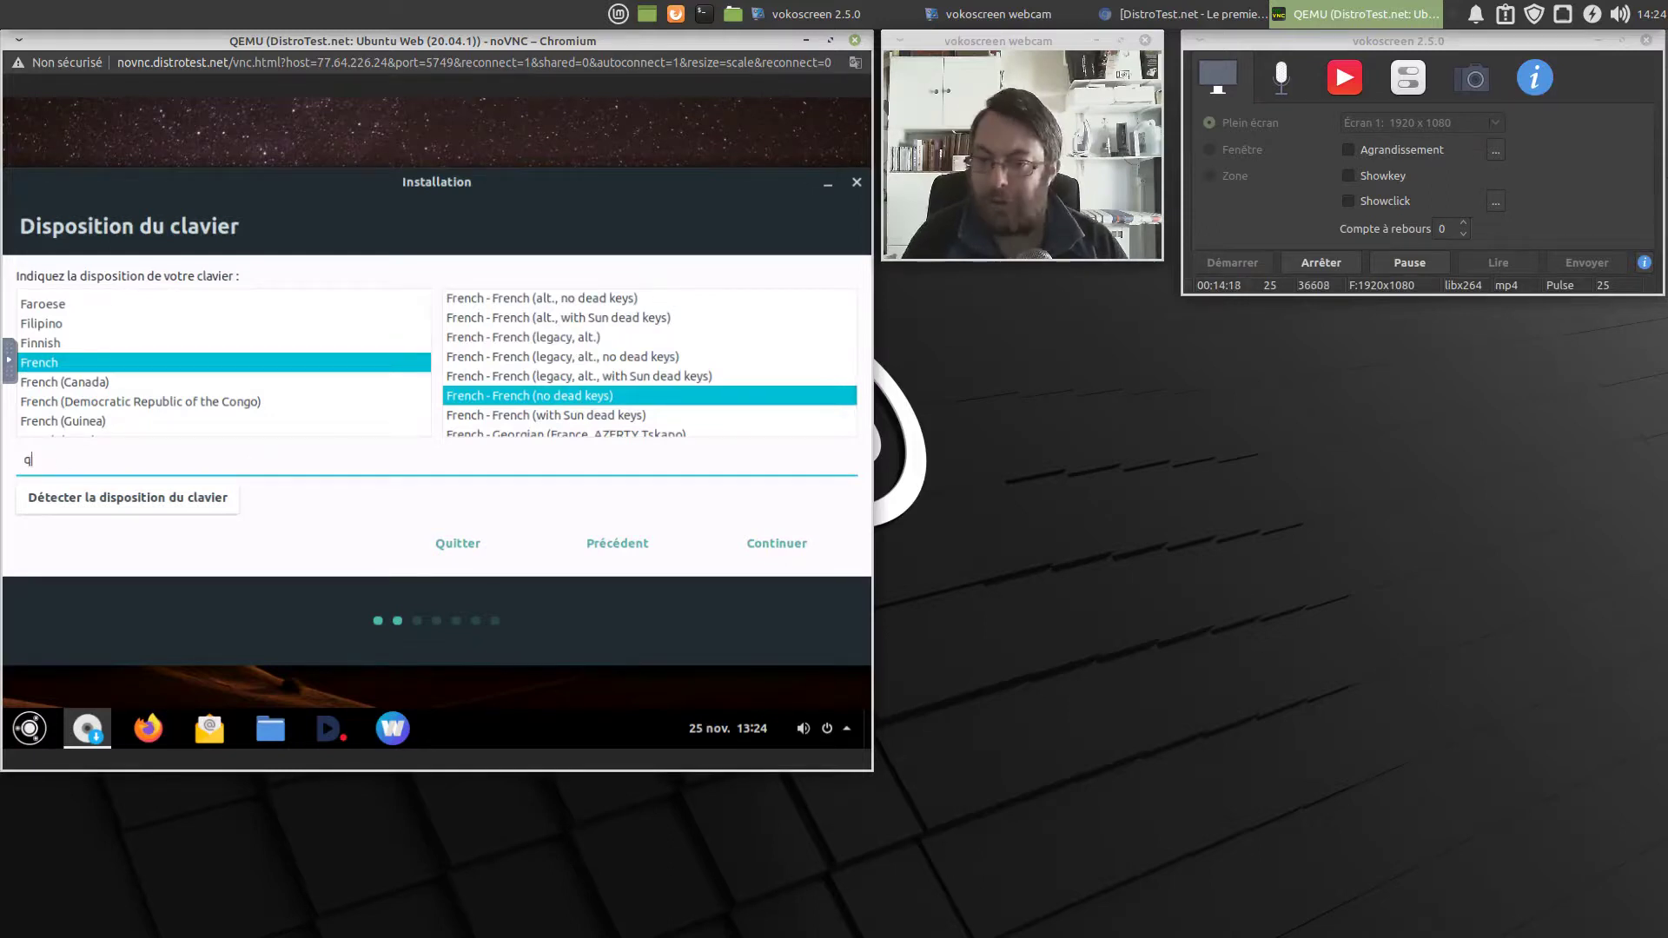
# Change the keyboard variant to French - French (with Sun dead keys), try the text "qwe" and erase it
pyautogui.click(535, 416)
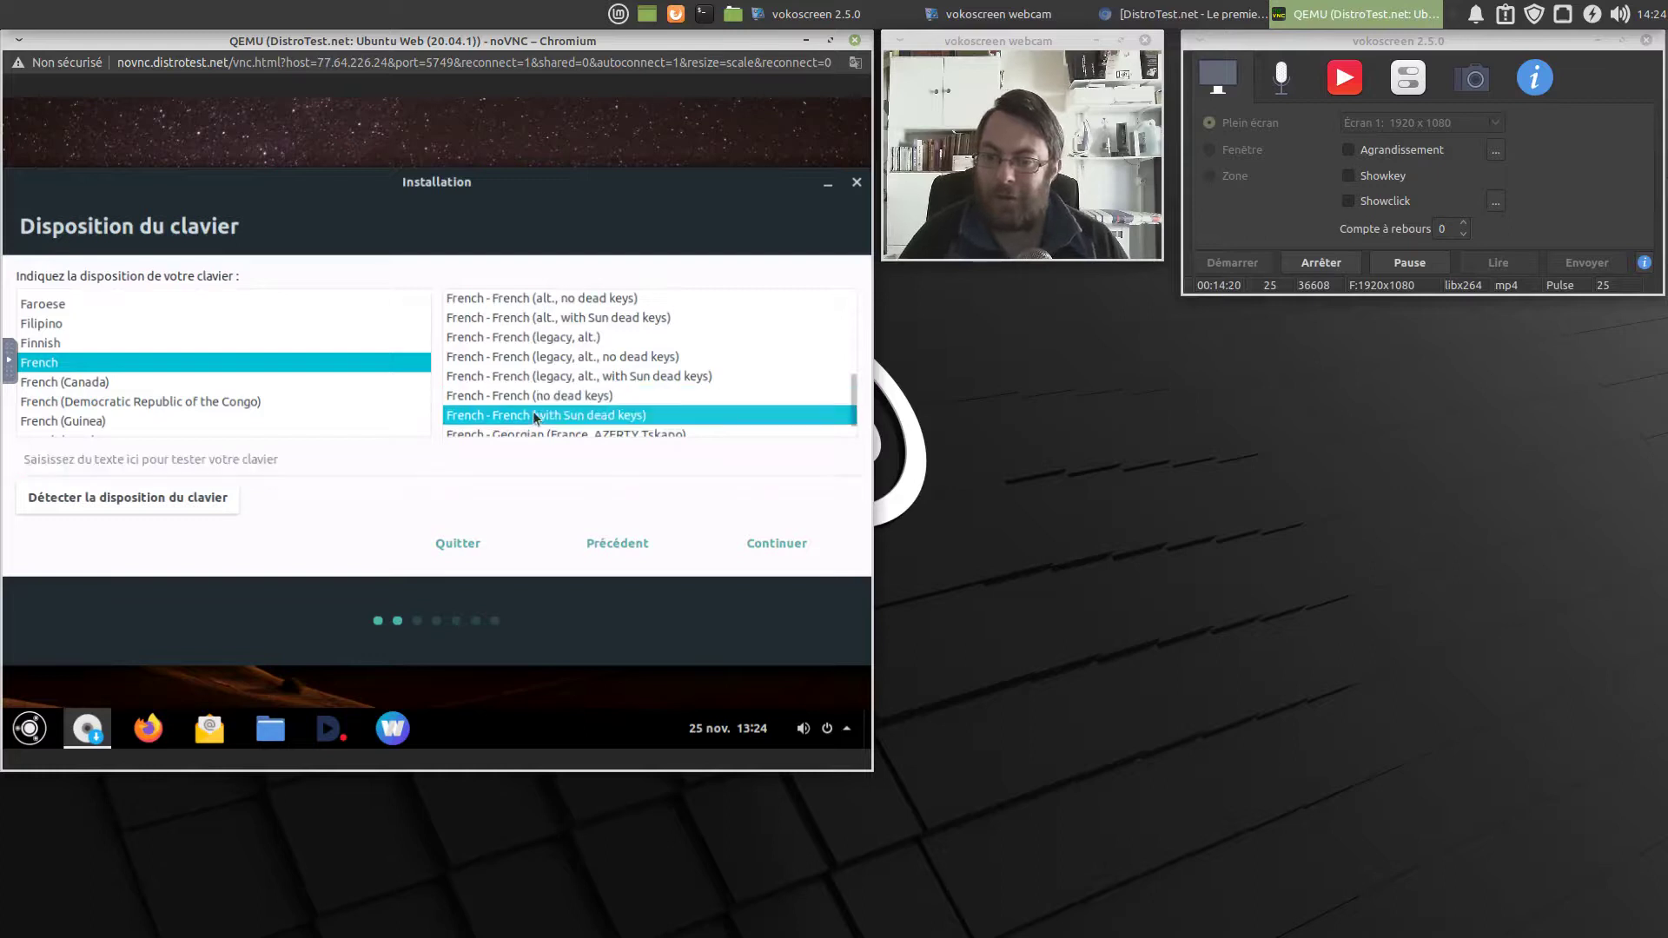
pyautogui.write('qwe')
pyautogui.press('BackSpace')
pyautogui.press('BackSpace')
pyautogui.press('BackSpace')
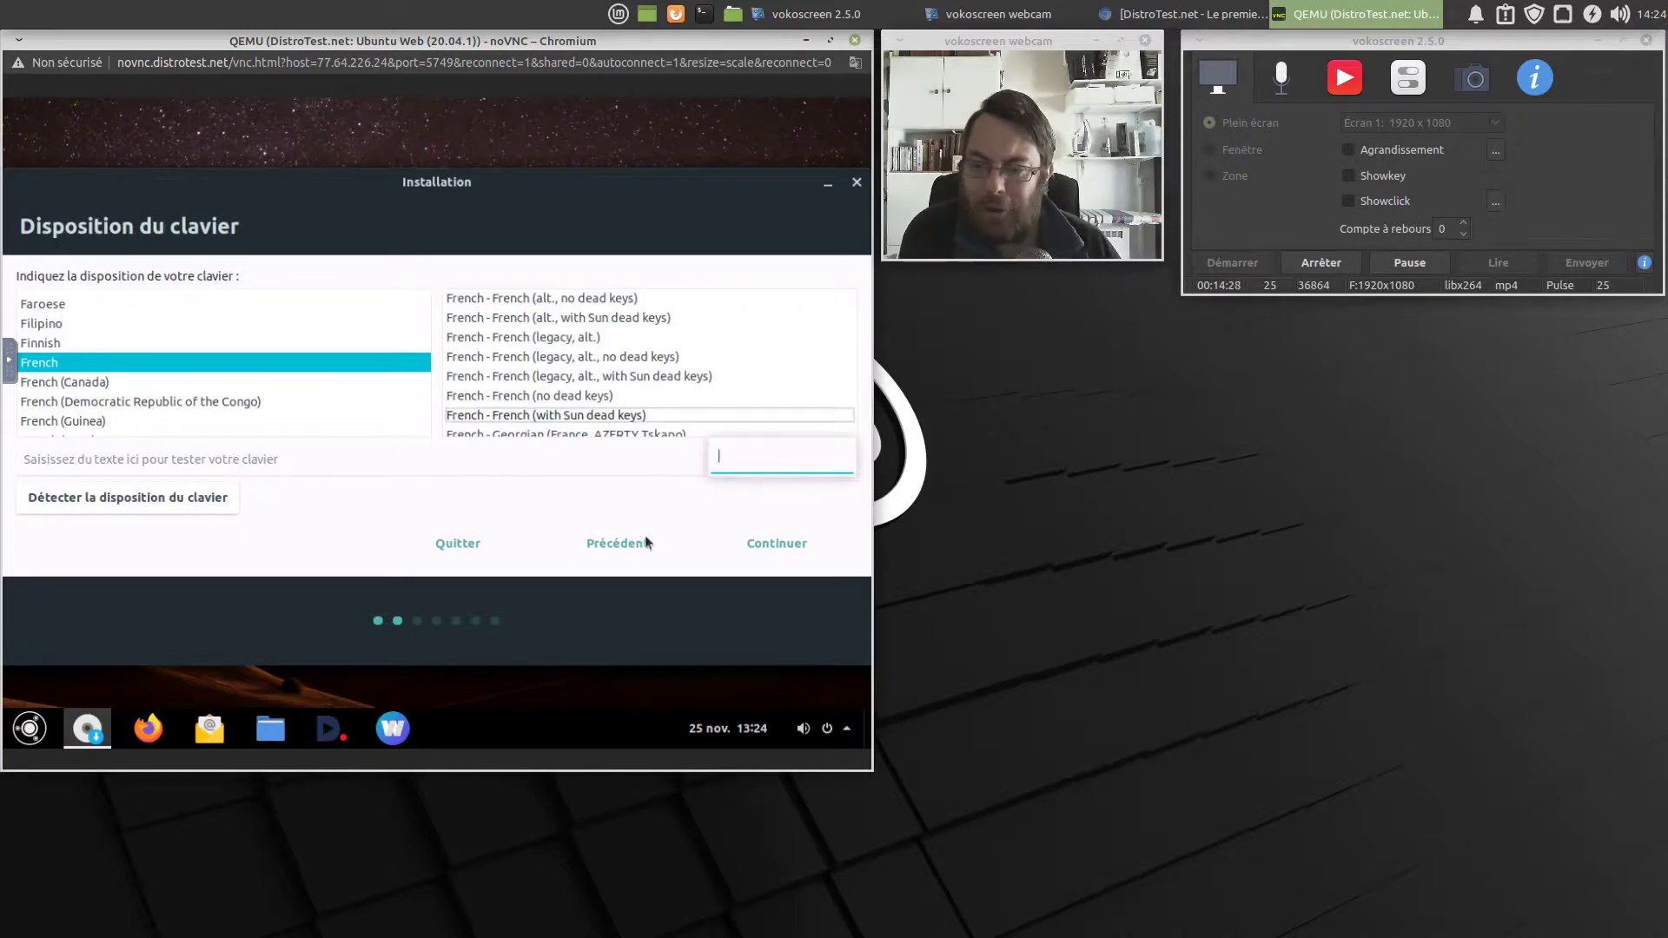
# Continue to the installer's updates and other software page, and quit the installation with confirmation
pyautogui.click(782, 545)
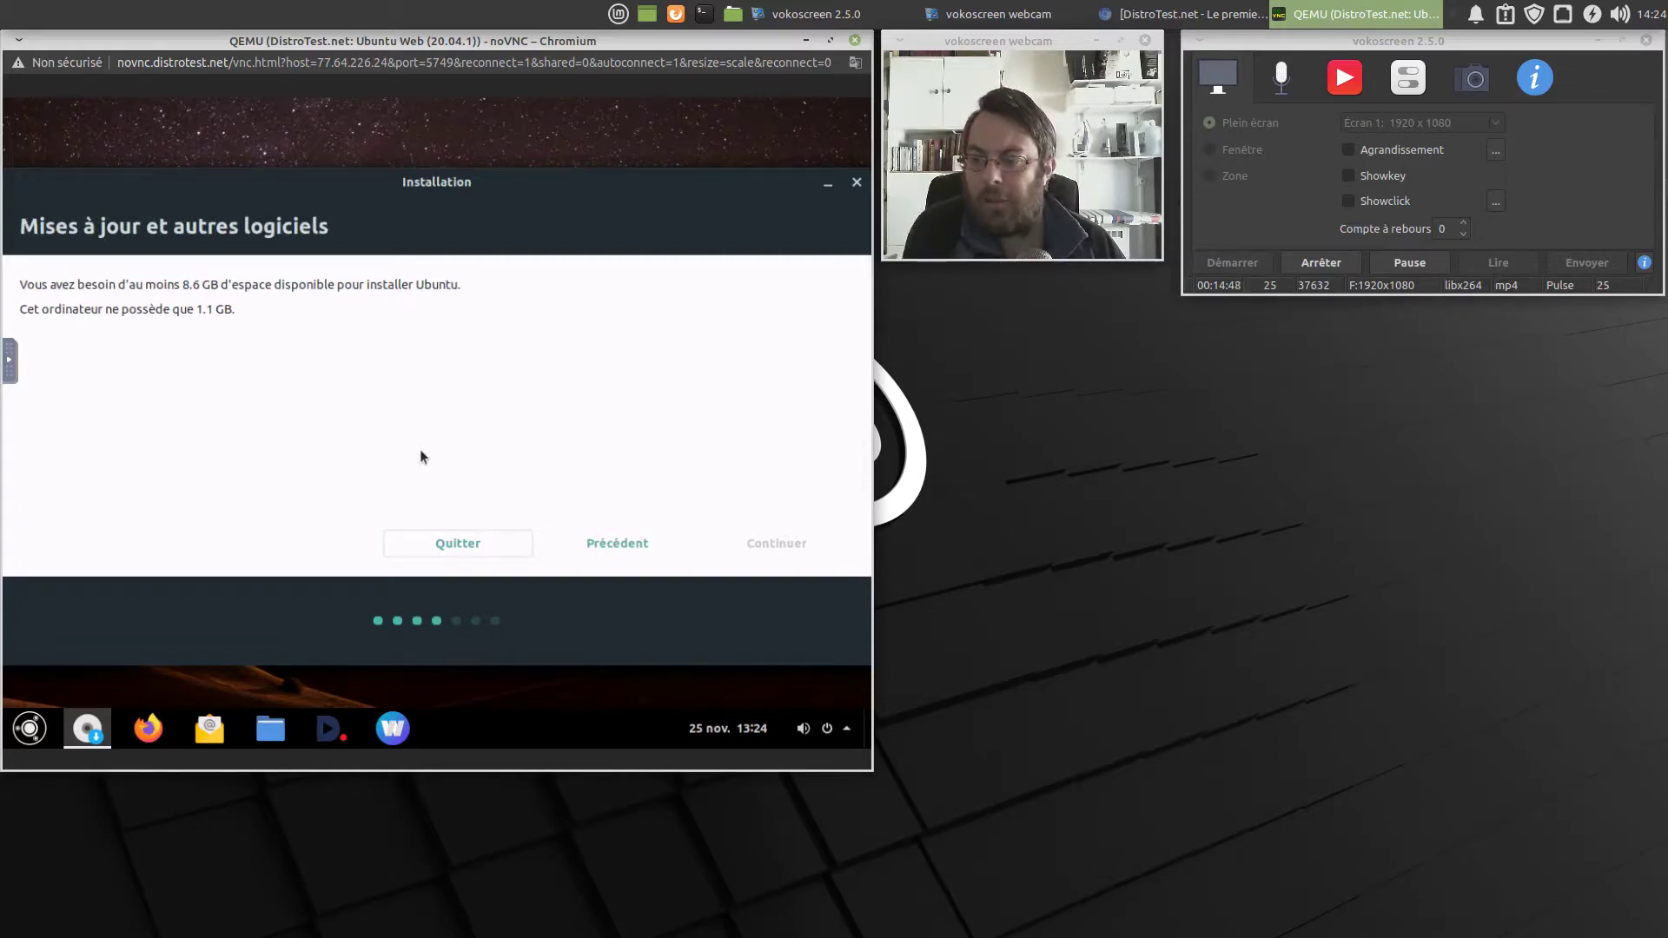
pyautogui.click(458, 544)
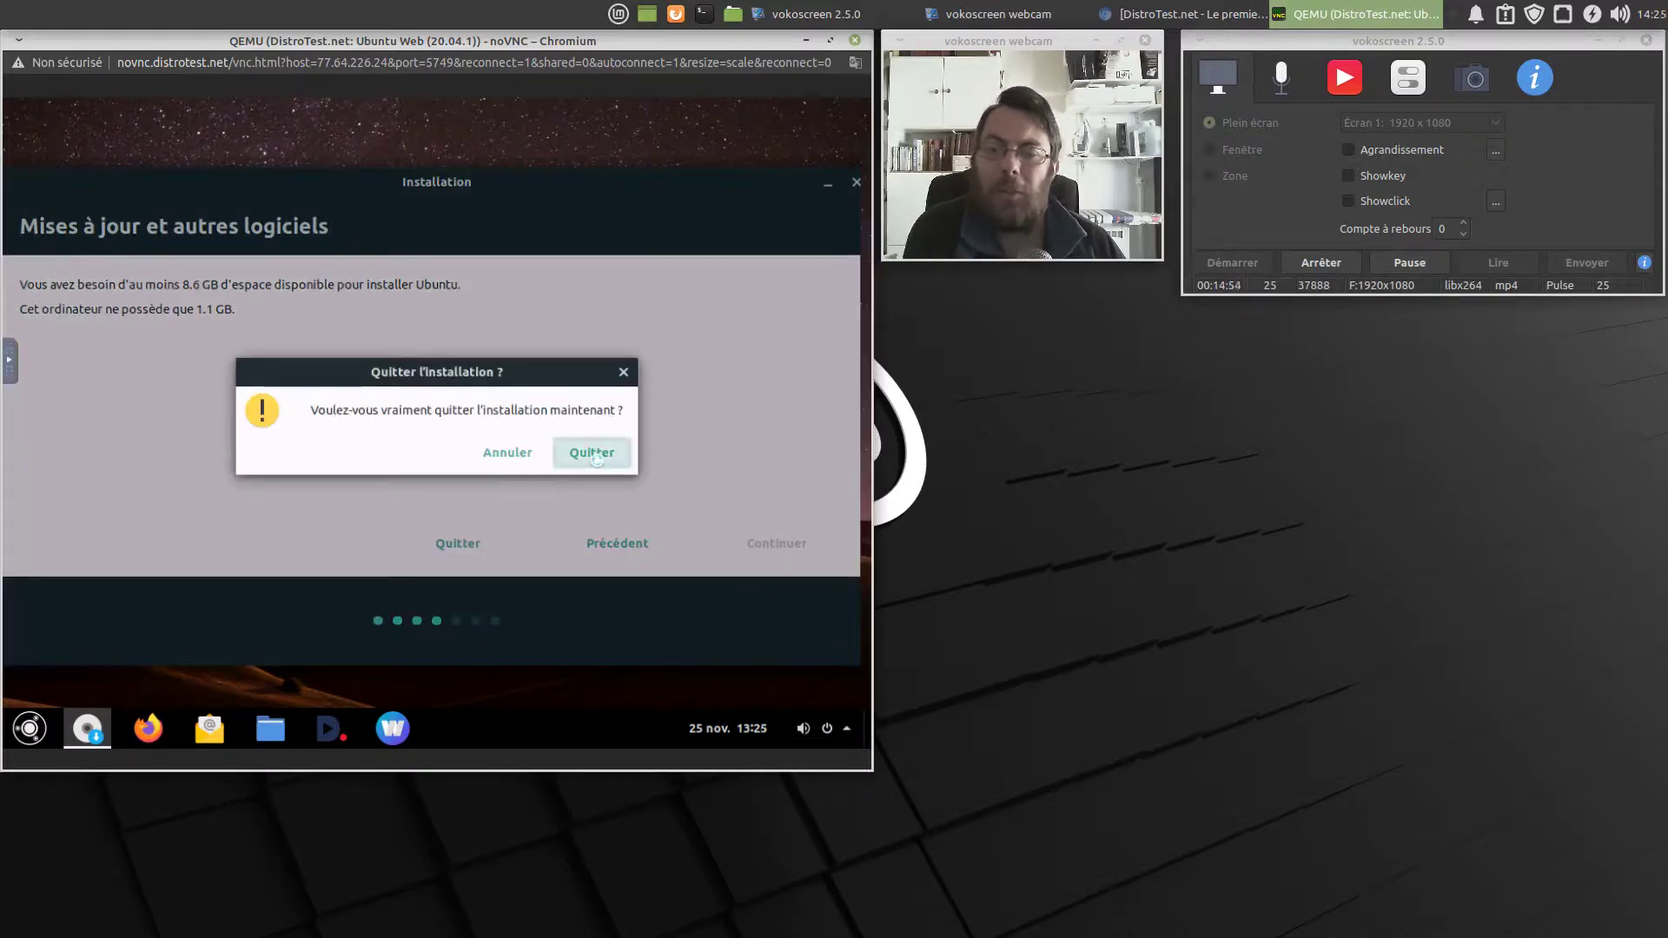
pyautogui.click(594, 455)
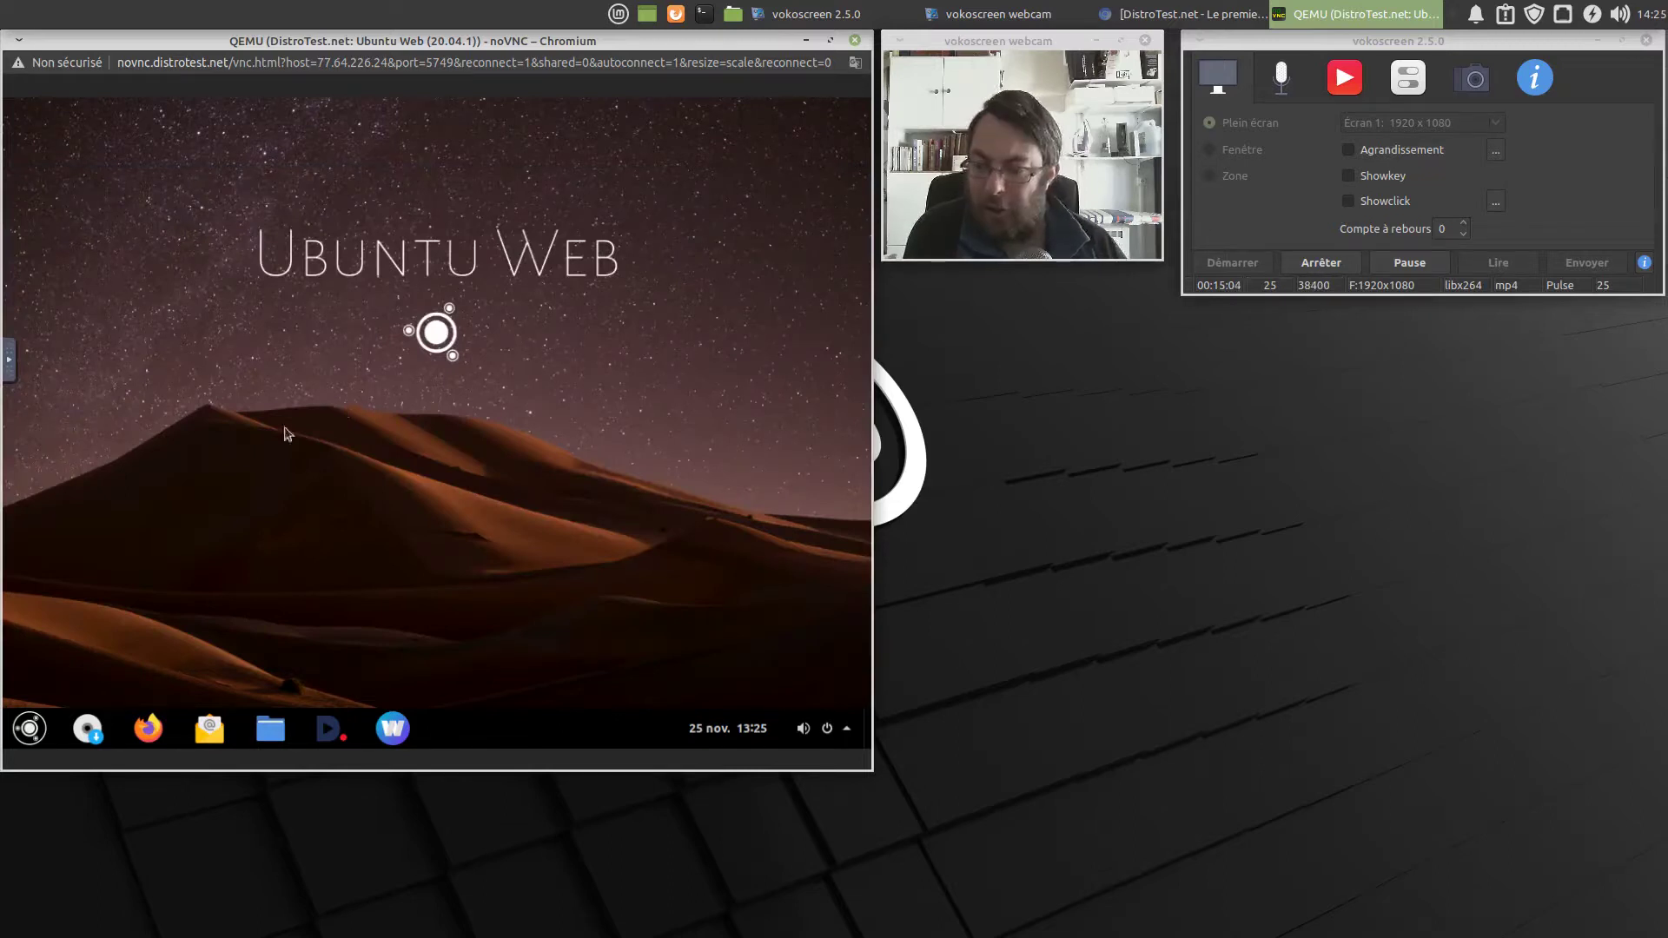
# Browse both pages of the full application list, launch the Twitter web app, and close its browser window
pyautogui.click(28, 729)
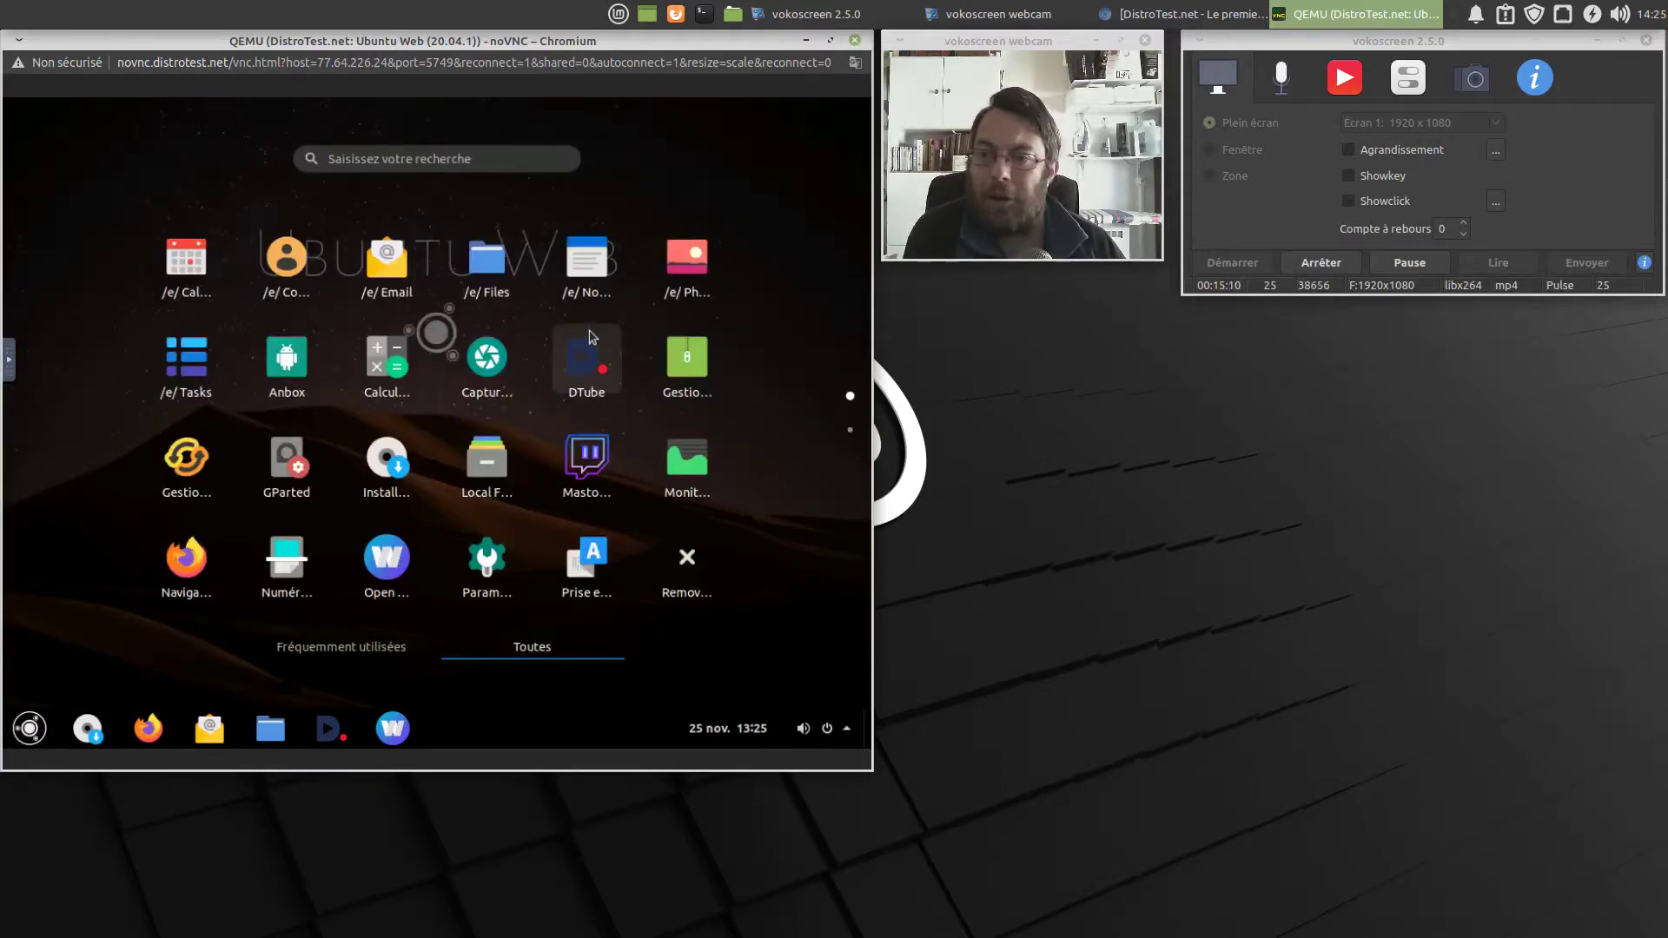
pyautogui.scroll(-1, 590, 337)
pyautogui.scroll(1, 591, 337)
pyautogui.scroll(-1, 590, 337)
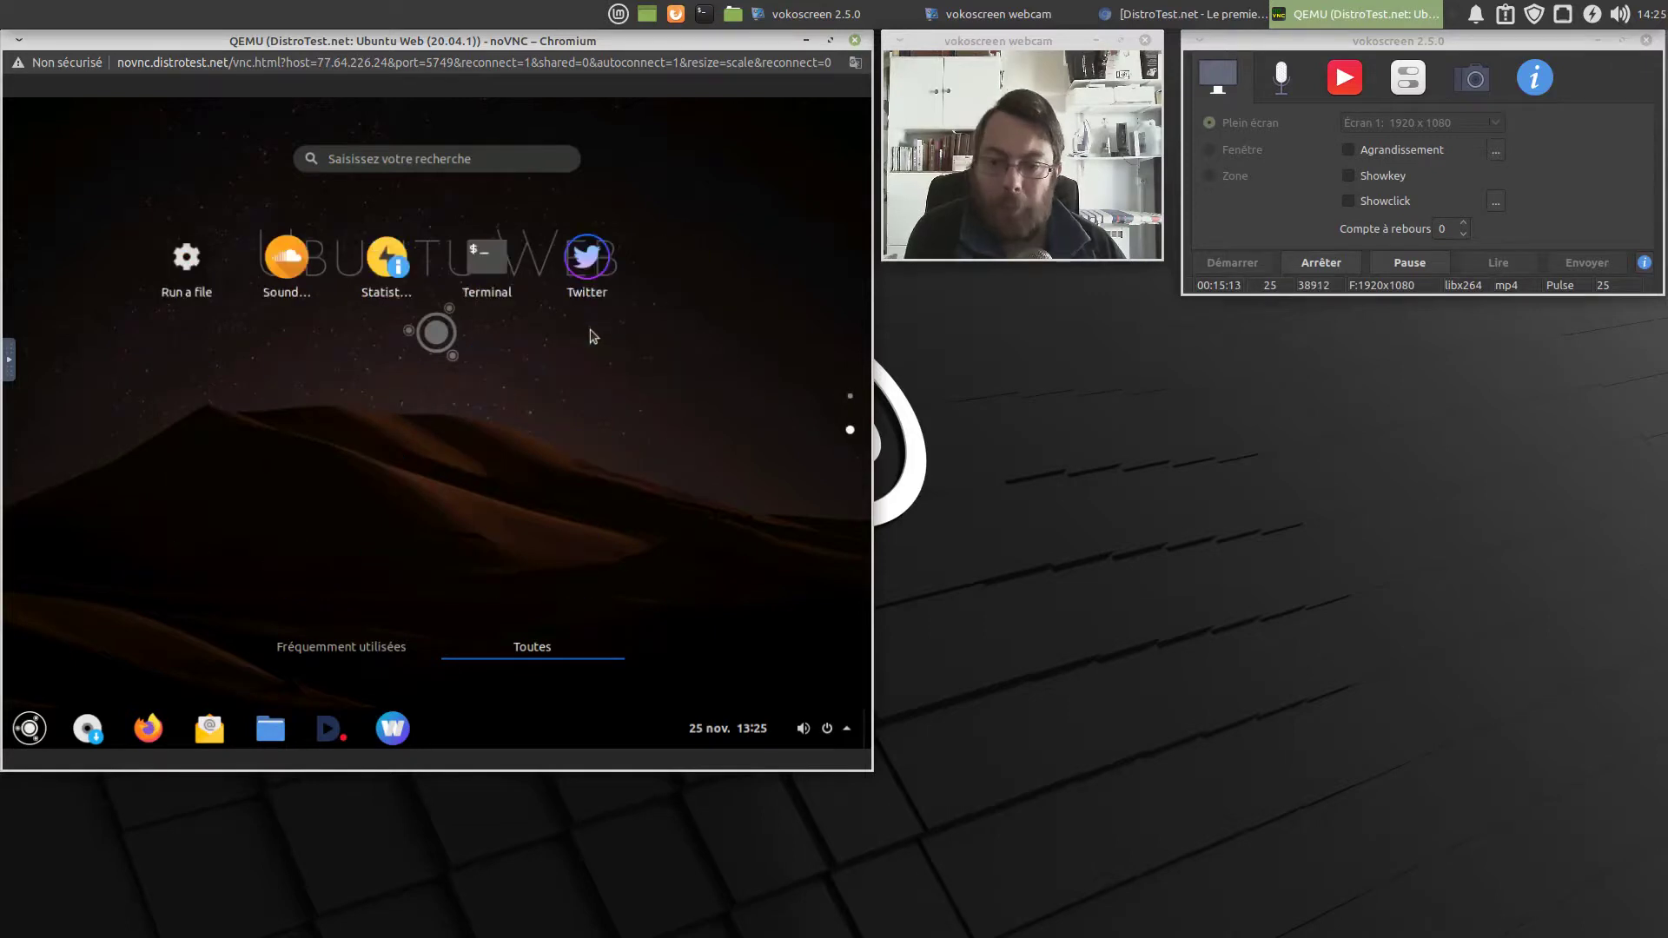
pyautogui.click(580, 254)
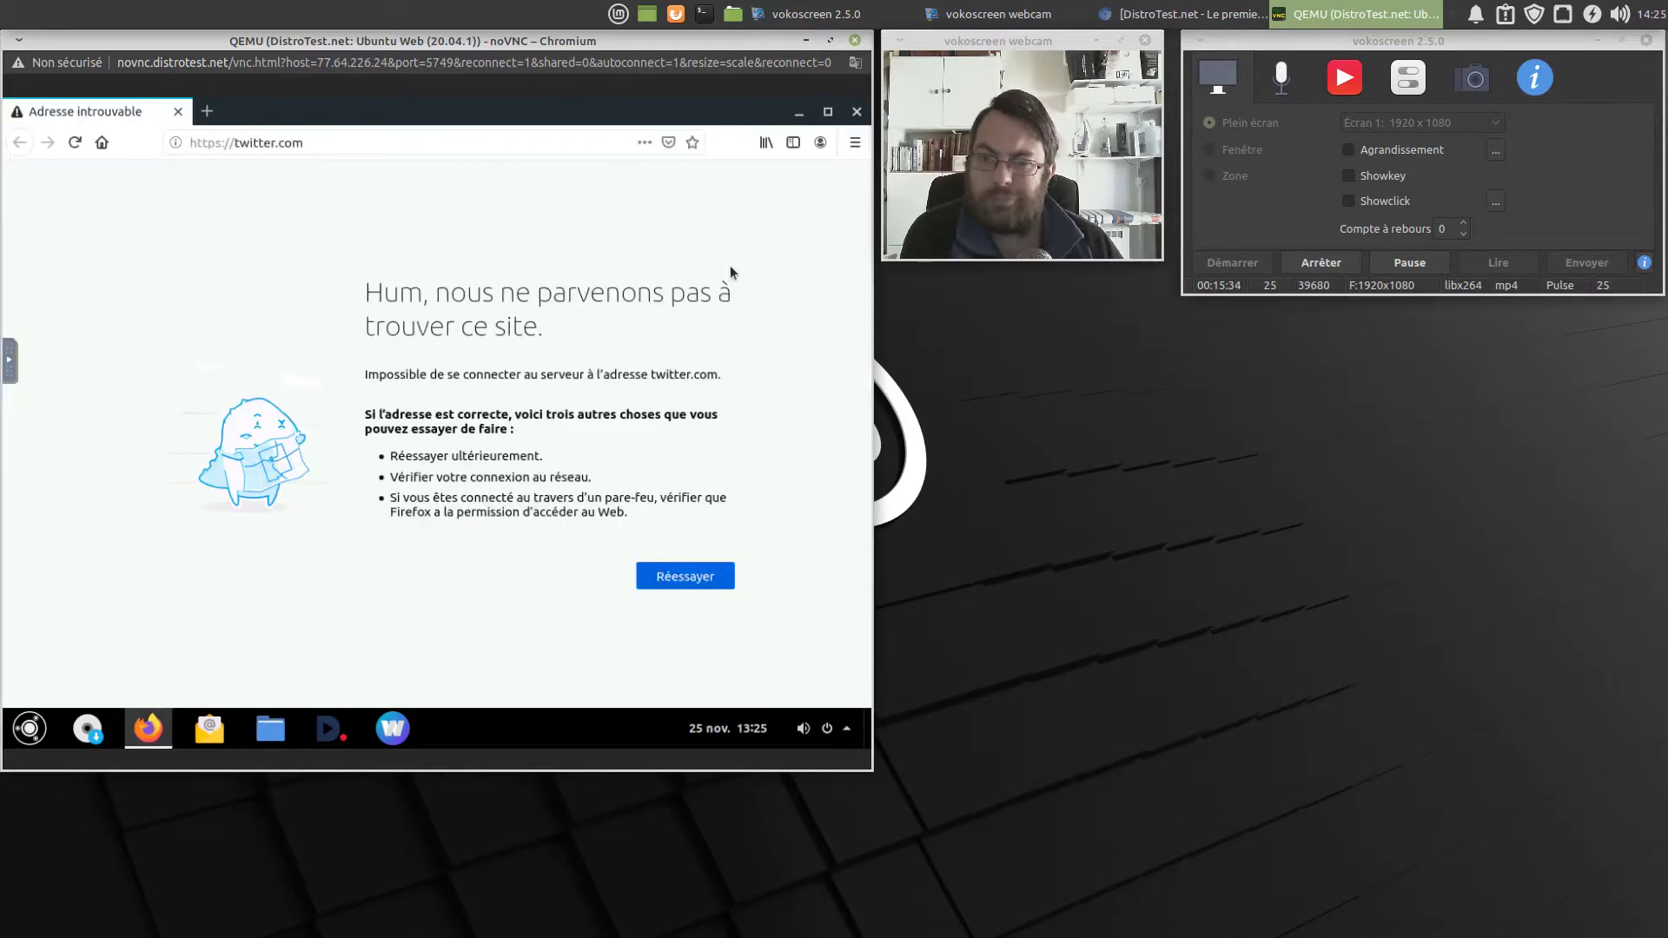
pyautogui.click(855, 110)
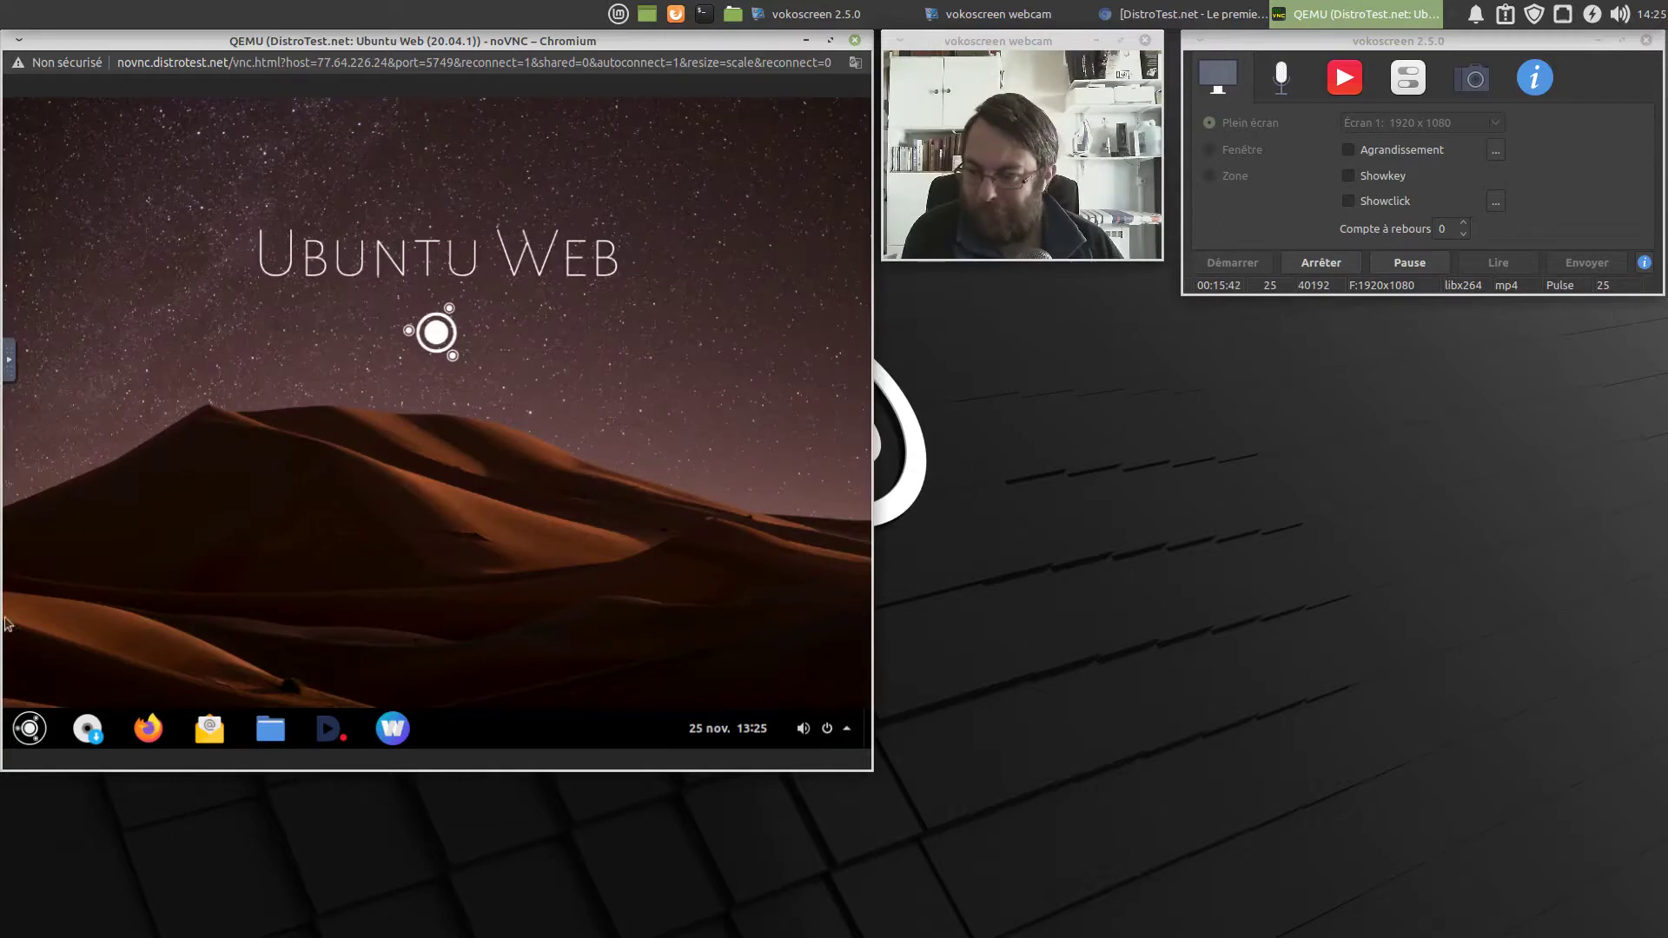
# View the frequently used applications in the application launcher and return to the desktop
pyautogui.click(29, 728)
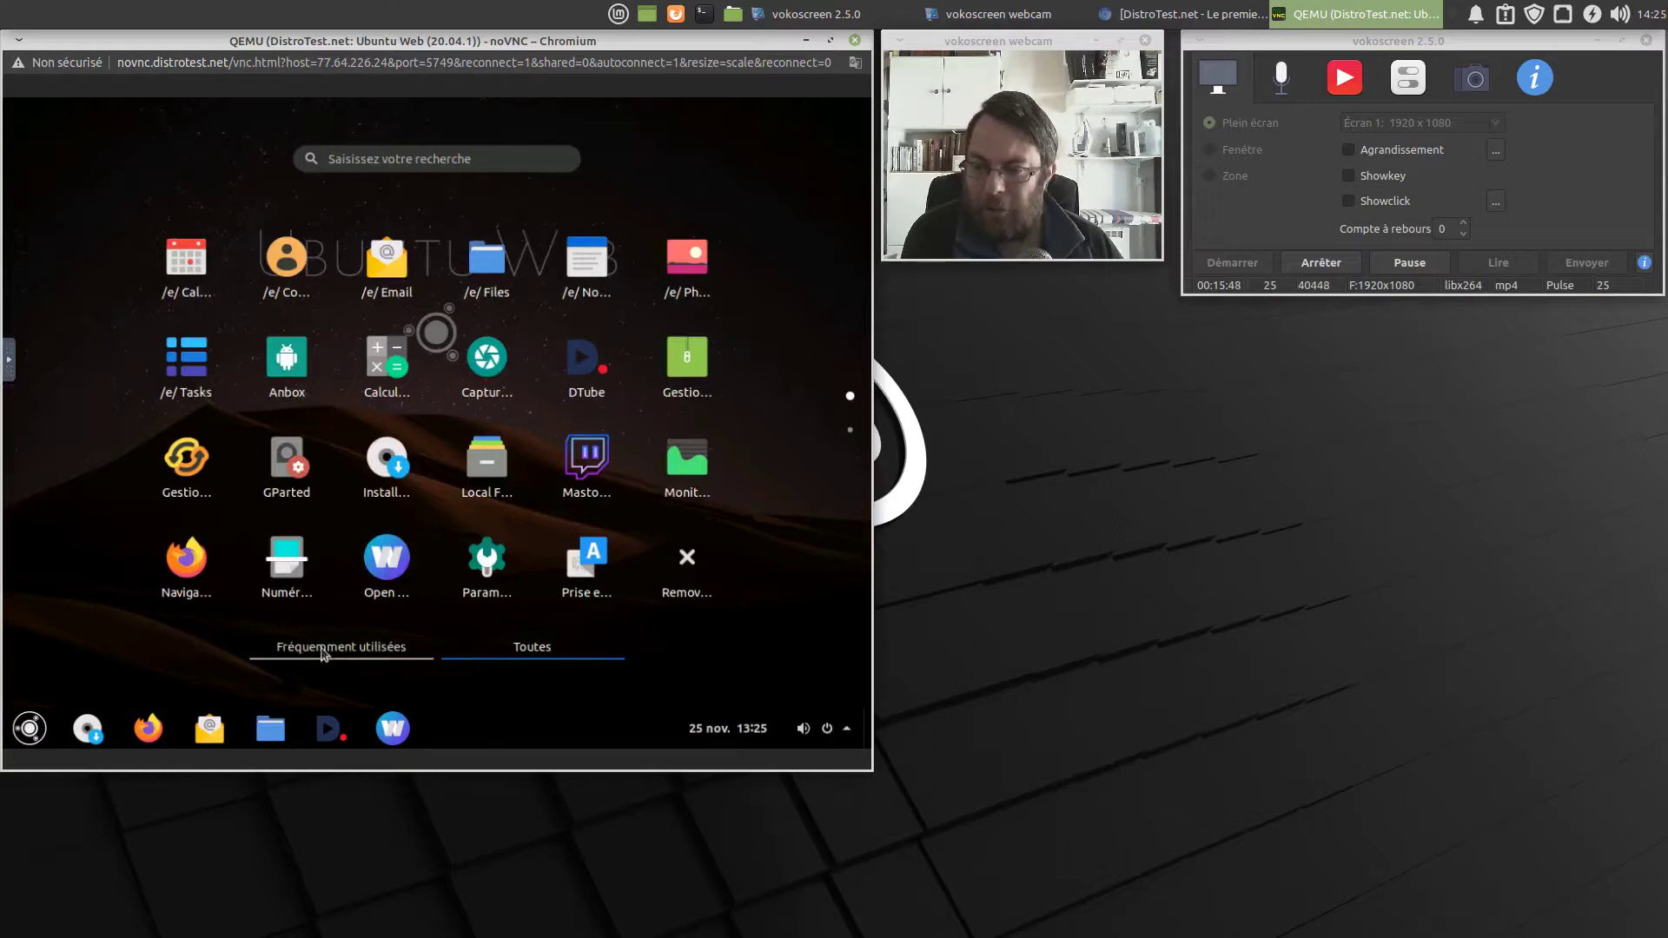
pyautogui.click(341, 650)
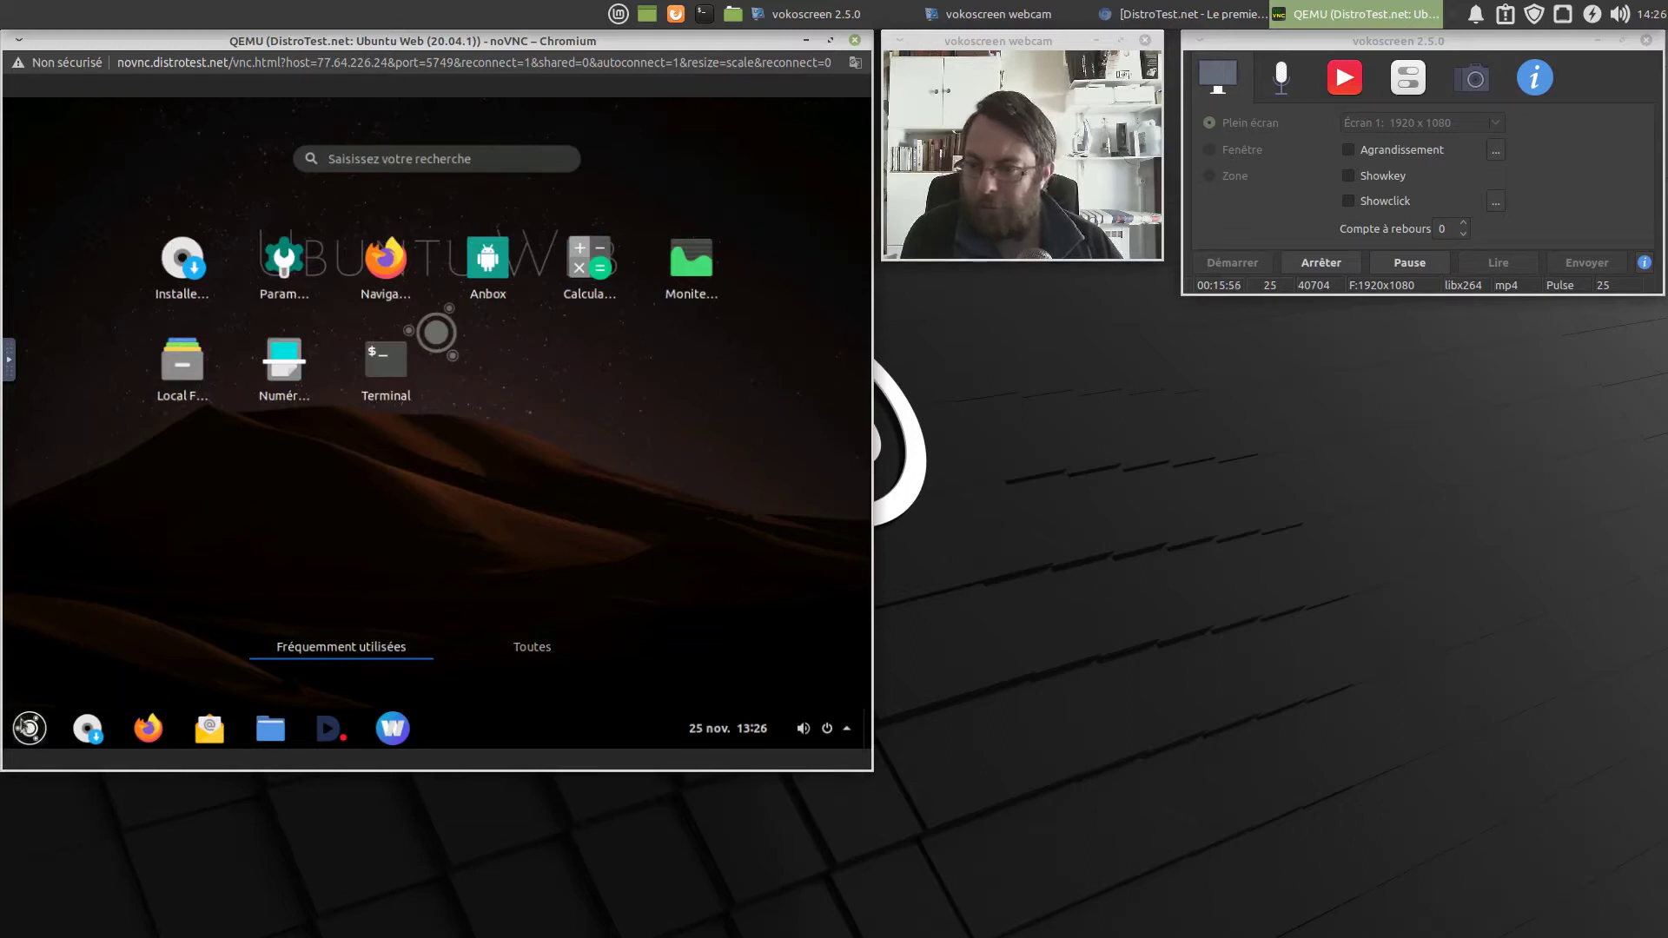
pyautogui.click(44, 735)
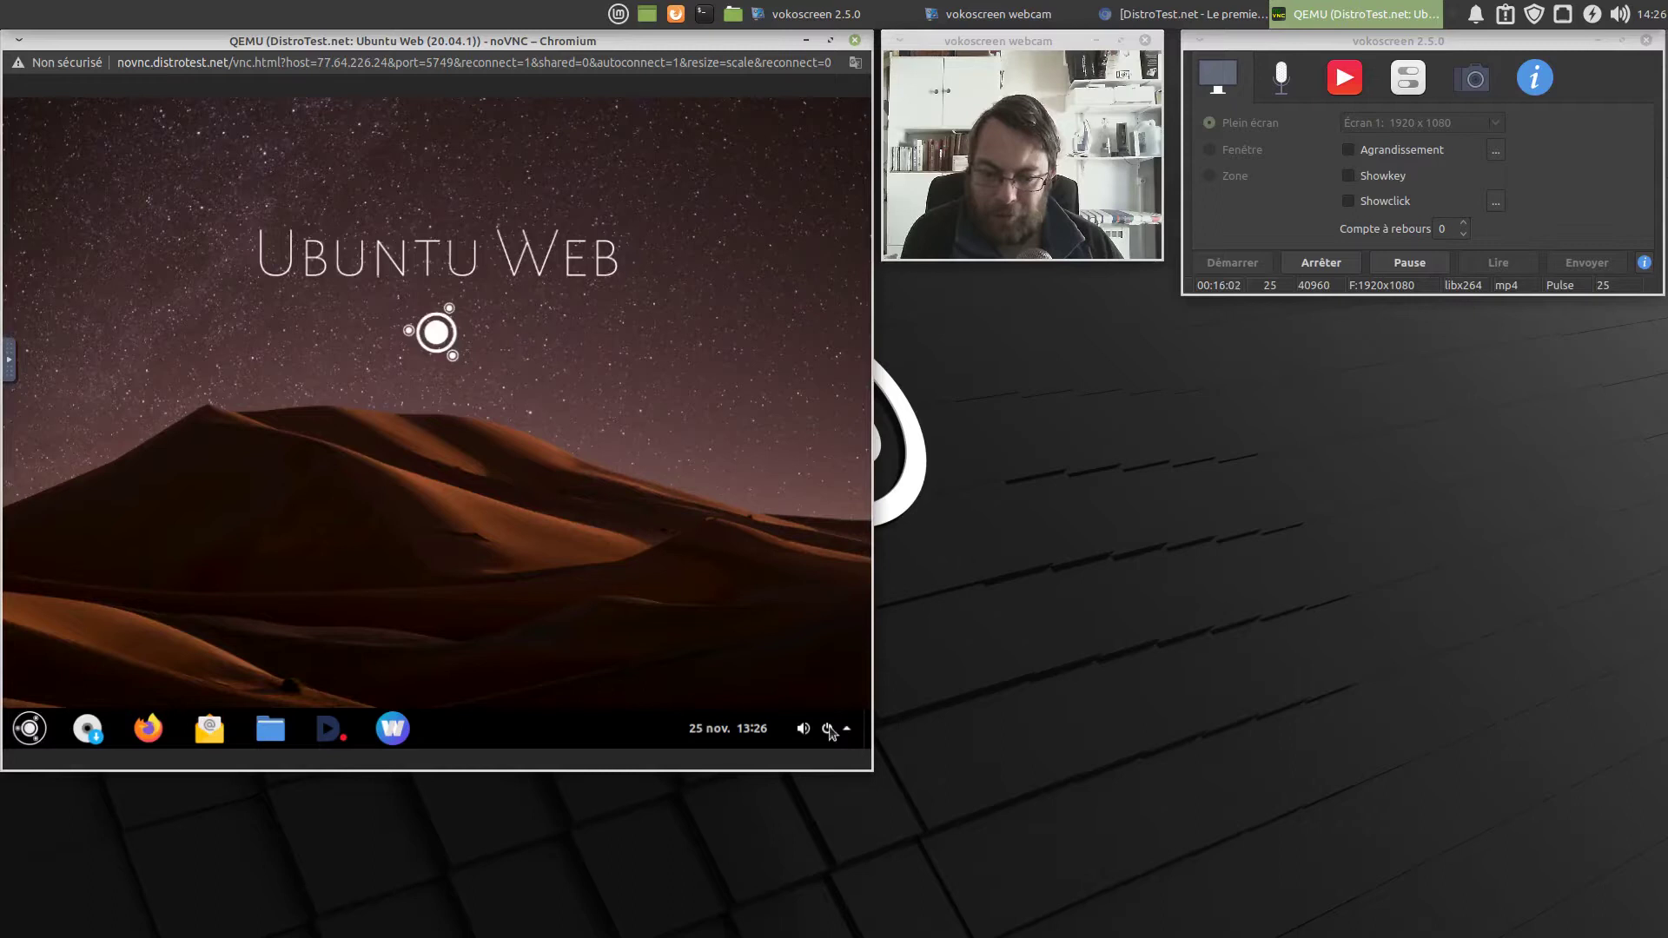
# Open the system settings, try to open the help from the Applications section, and close the settings window
pyautogui.click(829, 730)
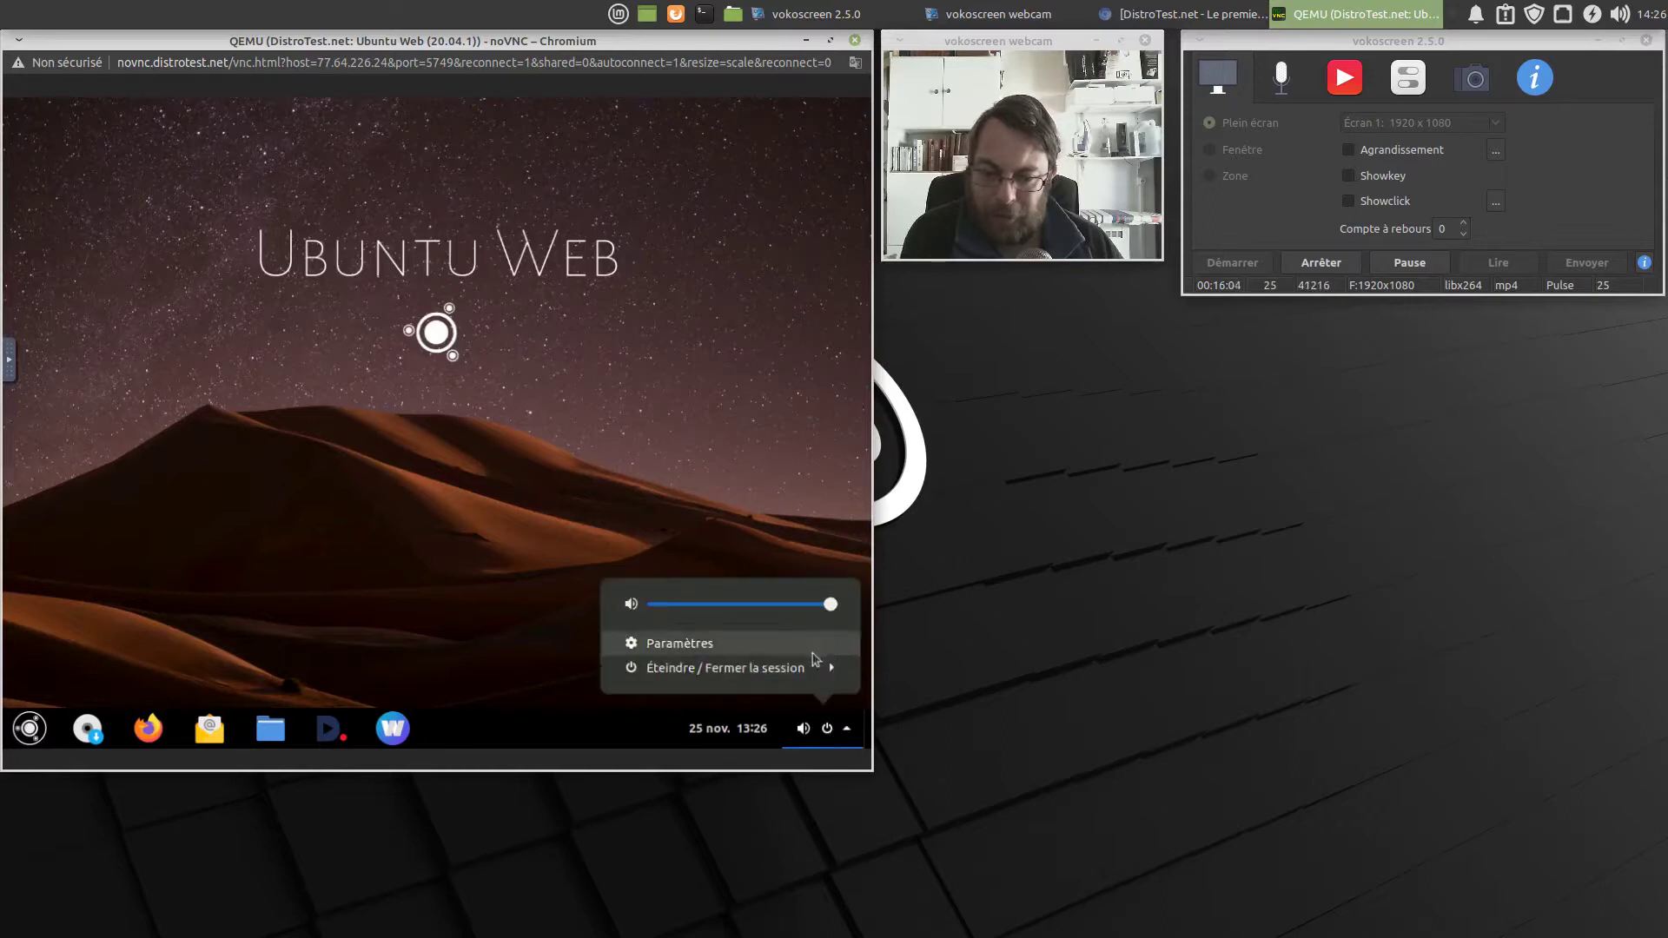
pyautogui.click(814, 656)
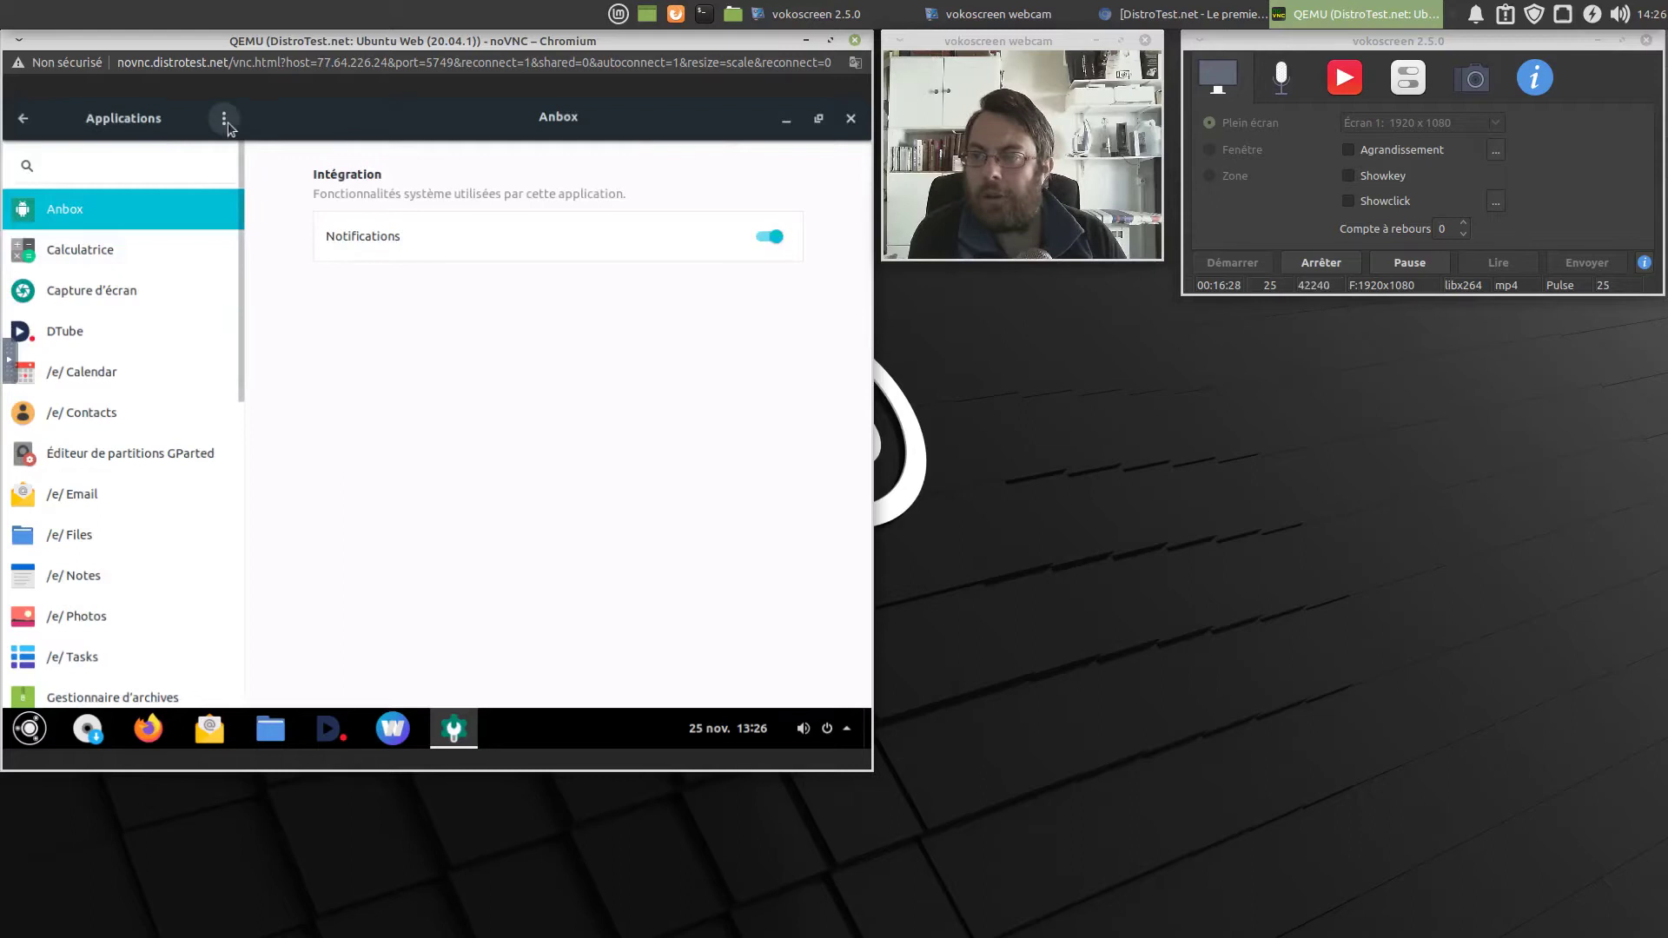
pyautogui.click(215, 128)
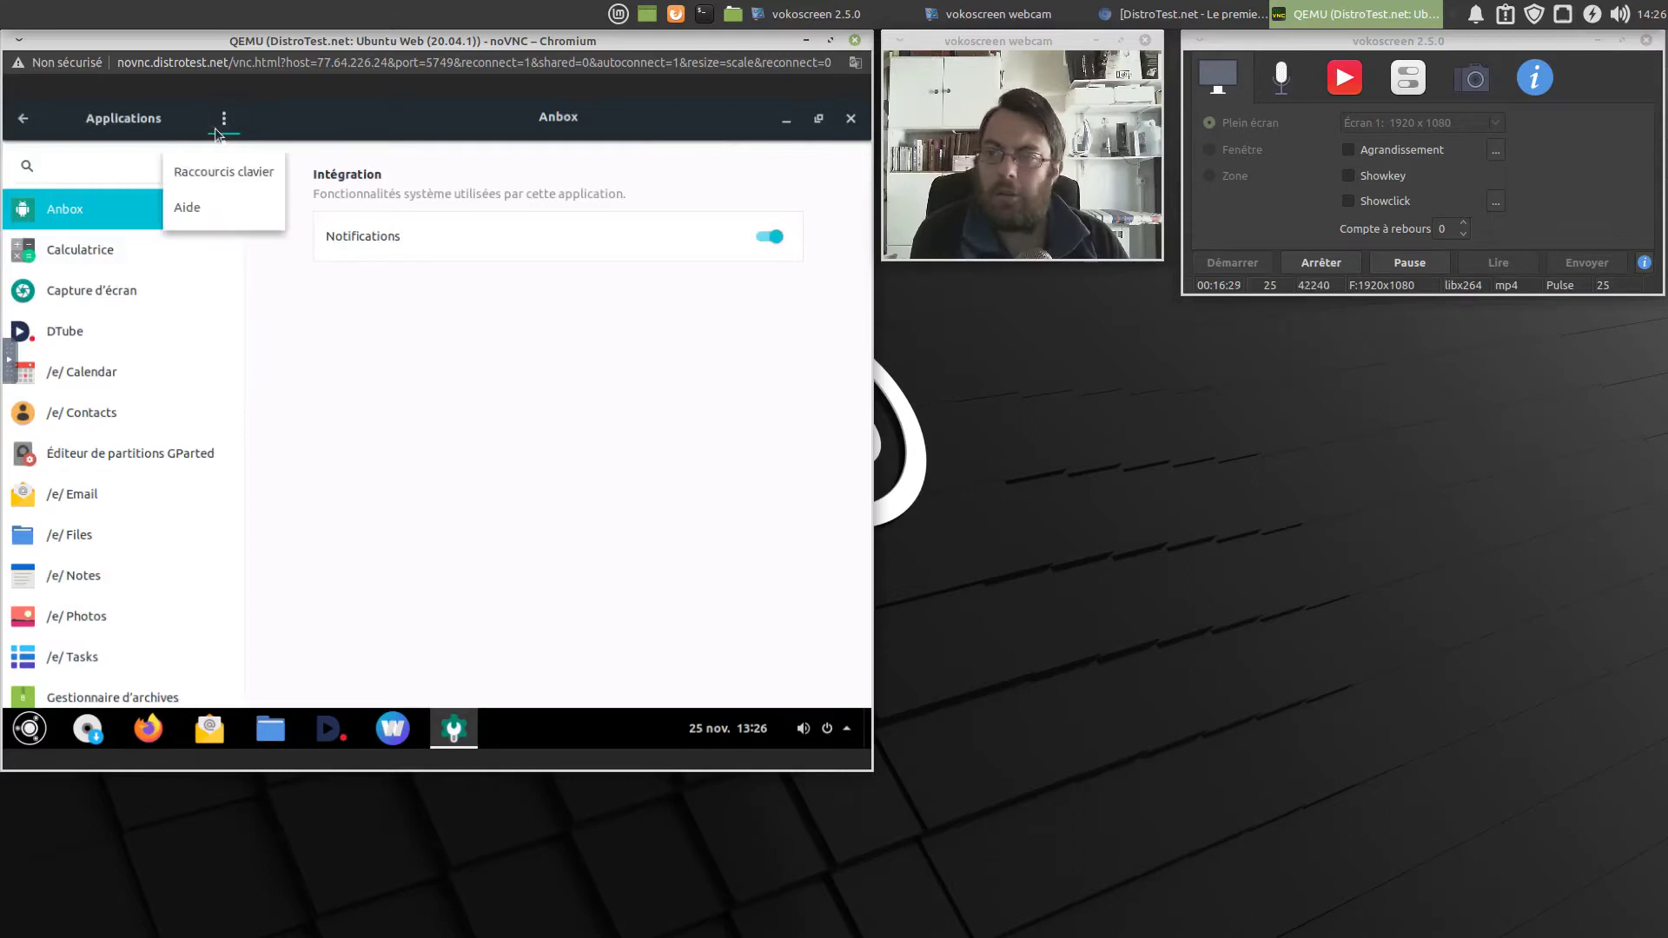
pyautogui.click(185, 210)
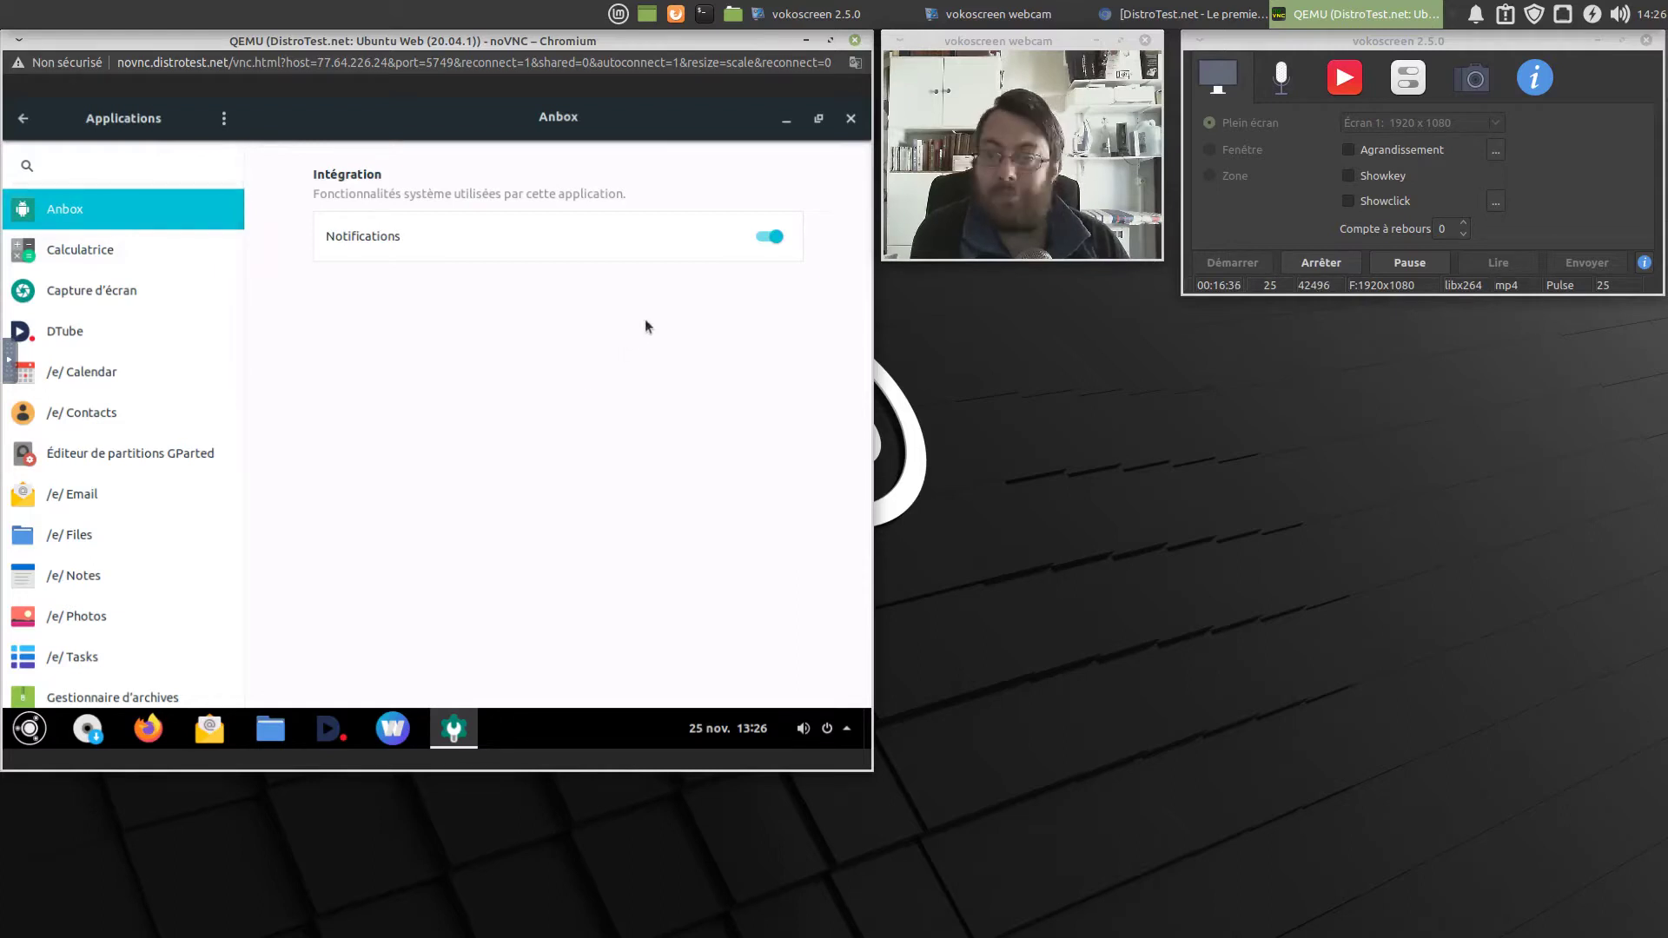
pyautogui.click(850, 119)
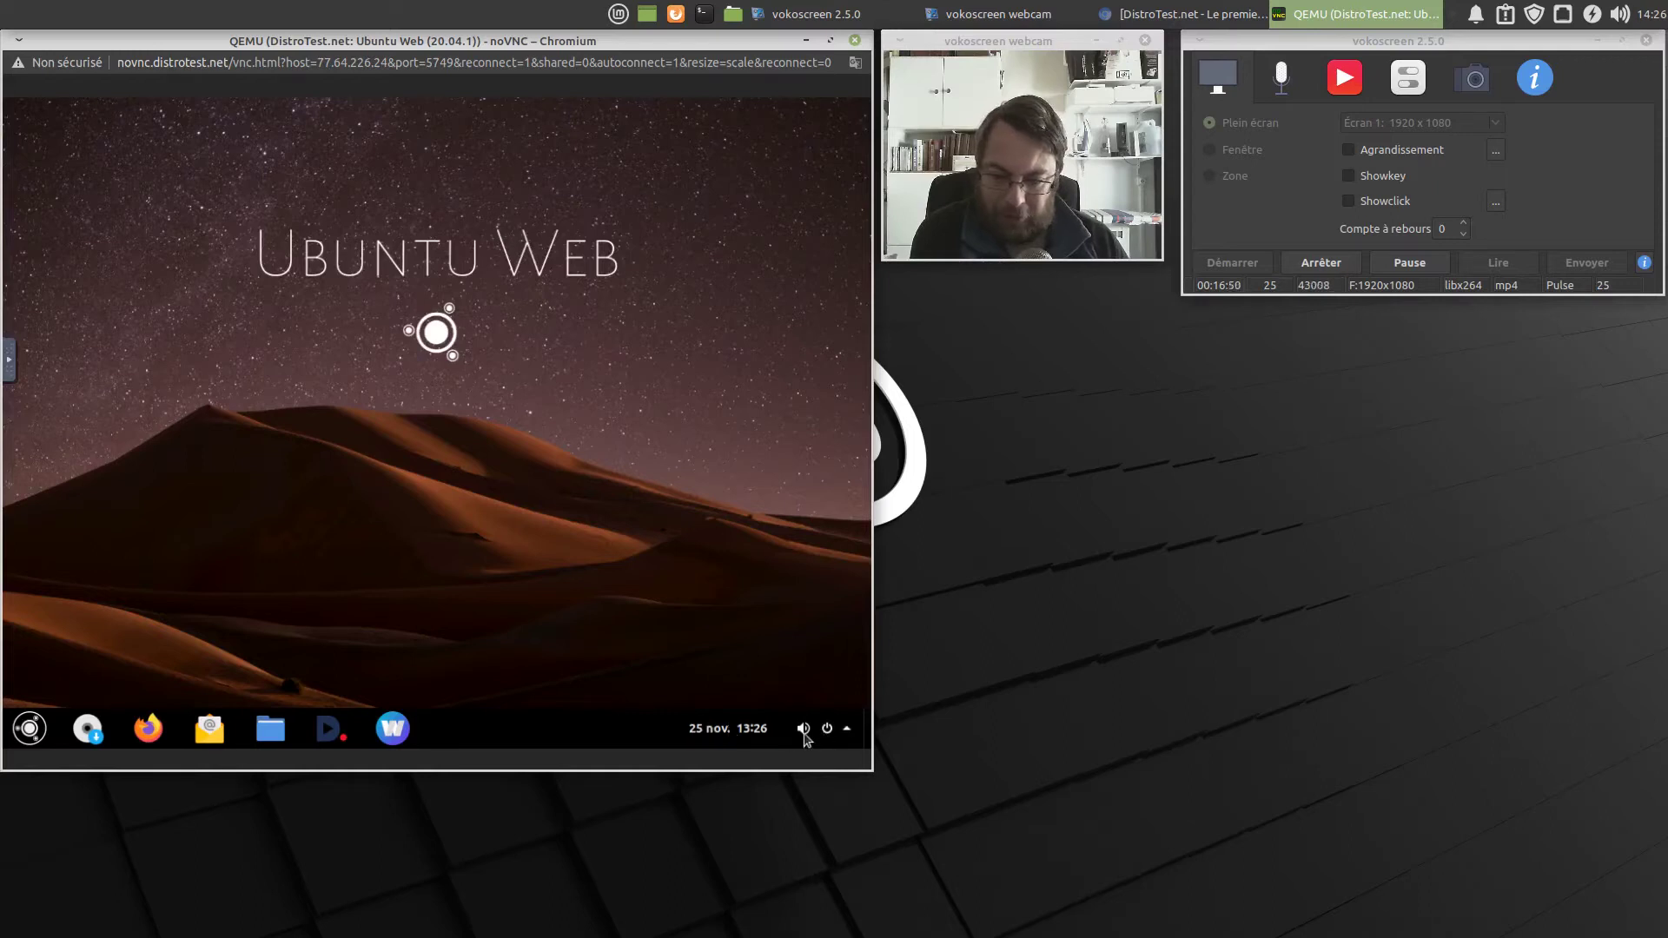
# Shut down the Ubuntu Web virtual machine, acknowledging the installation medium prompt, and close its noVNC window
pyautogui.click(804, 733)
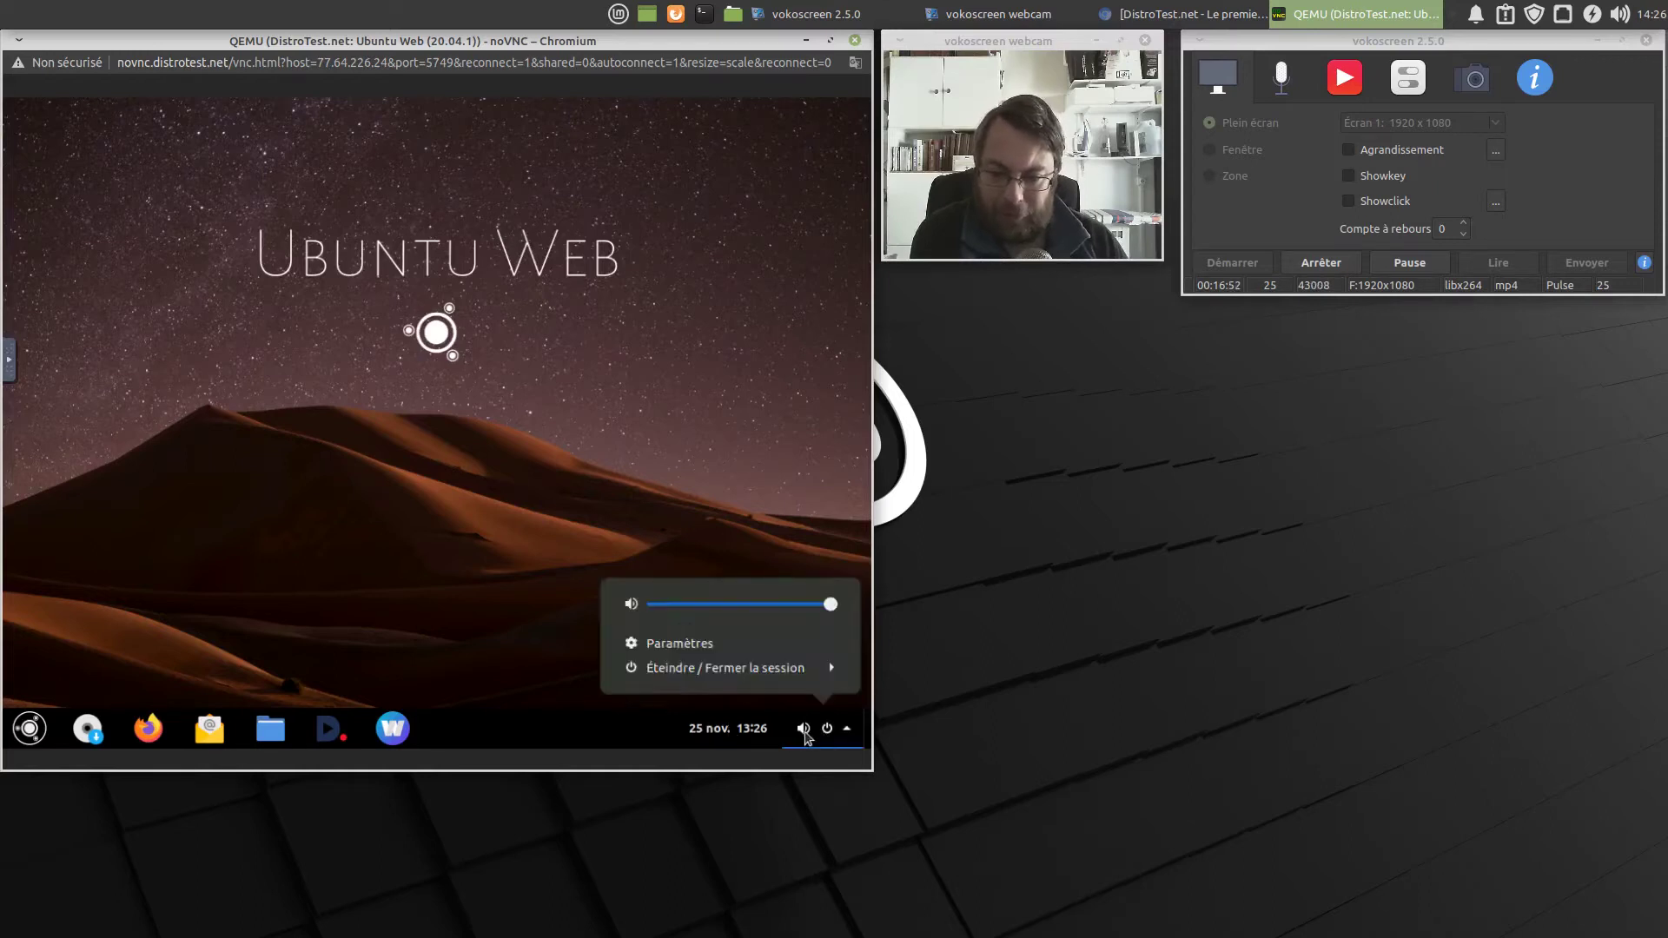
pyautogui.click(815, 670)
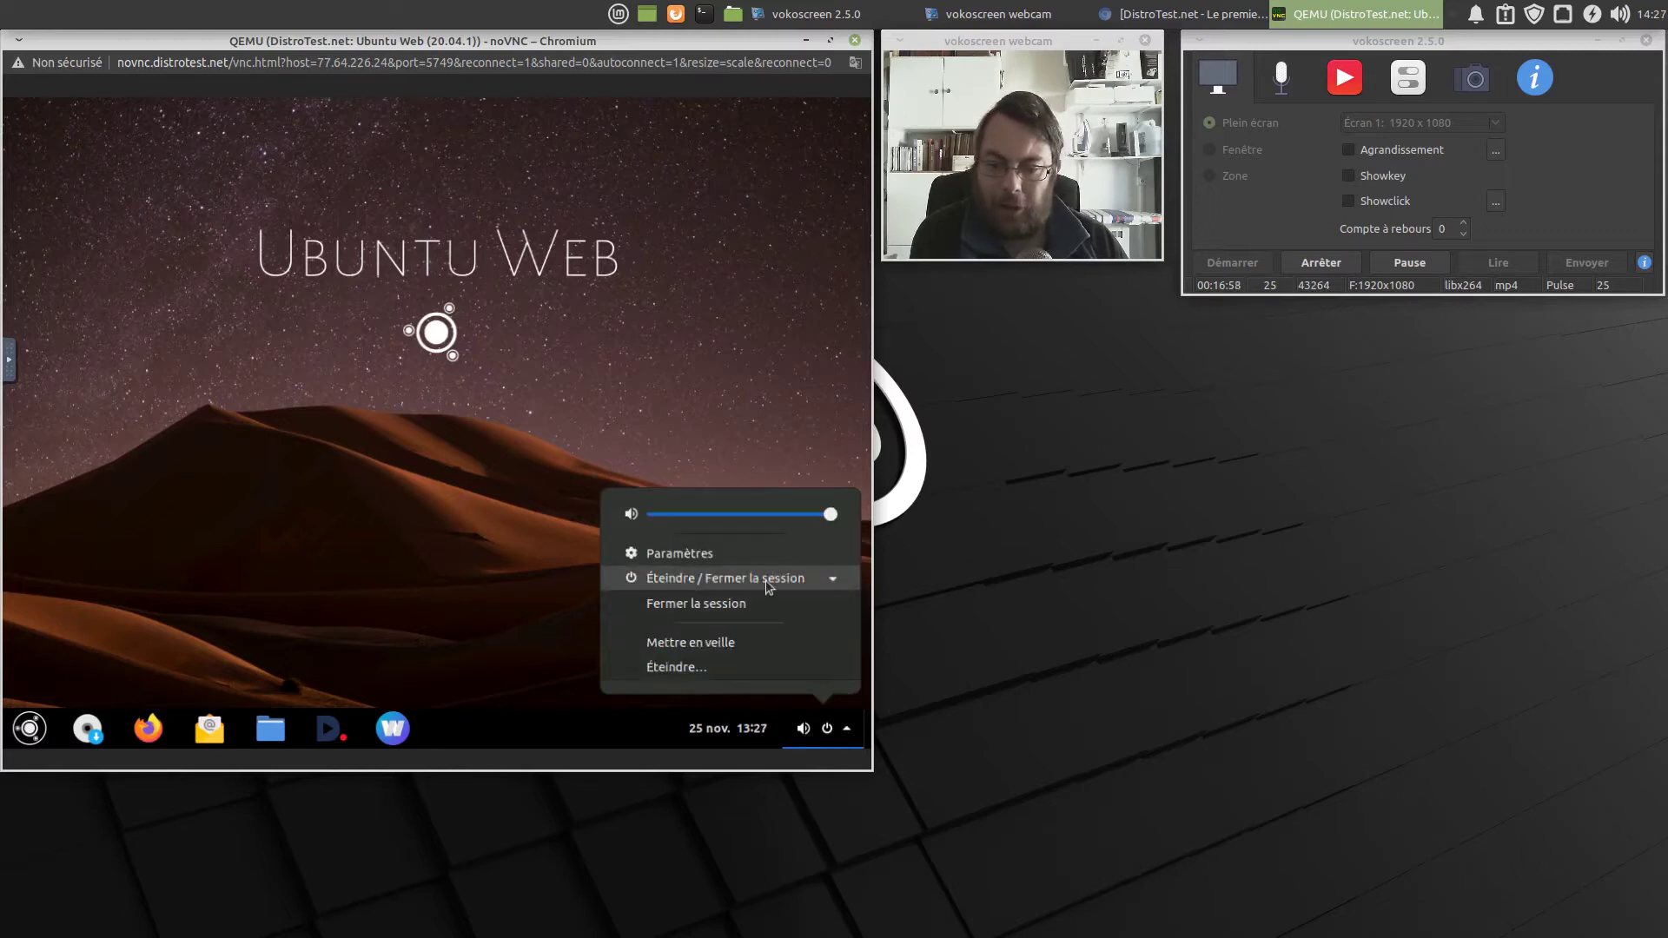
pyautogui.click(768, 580)
pyautogui.click(744, 675)
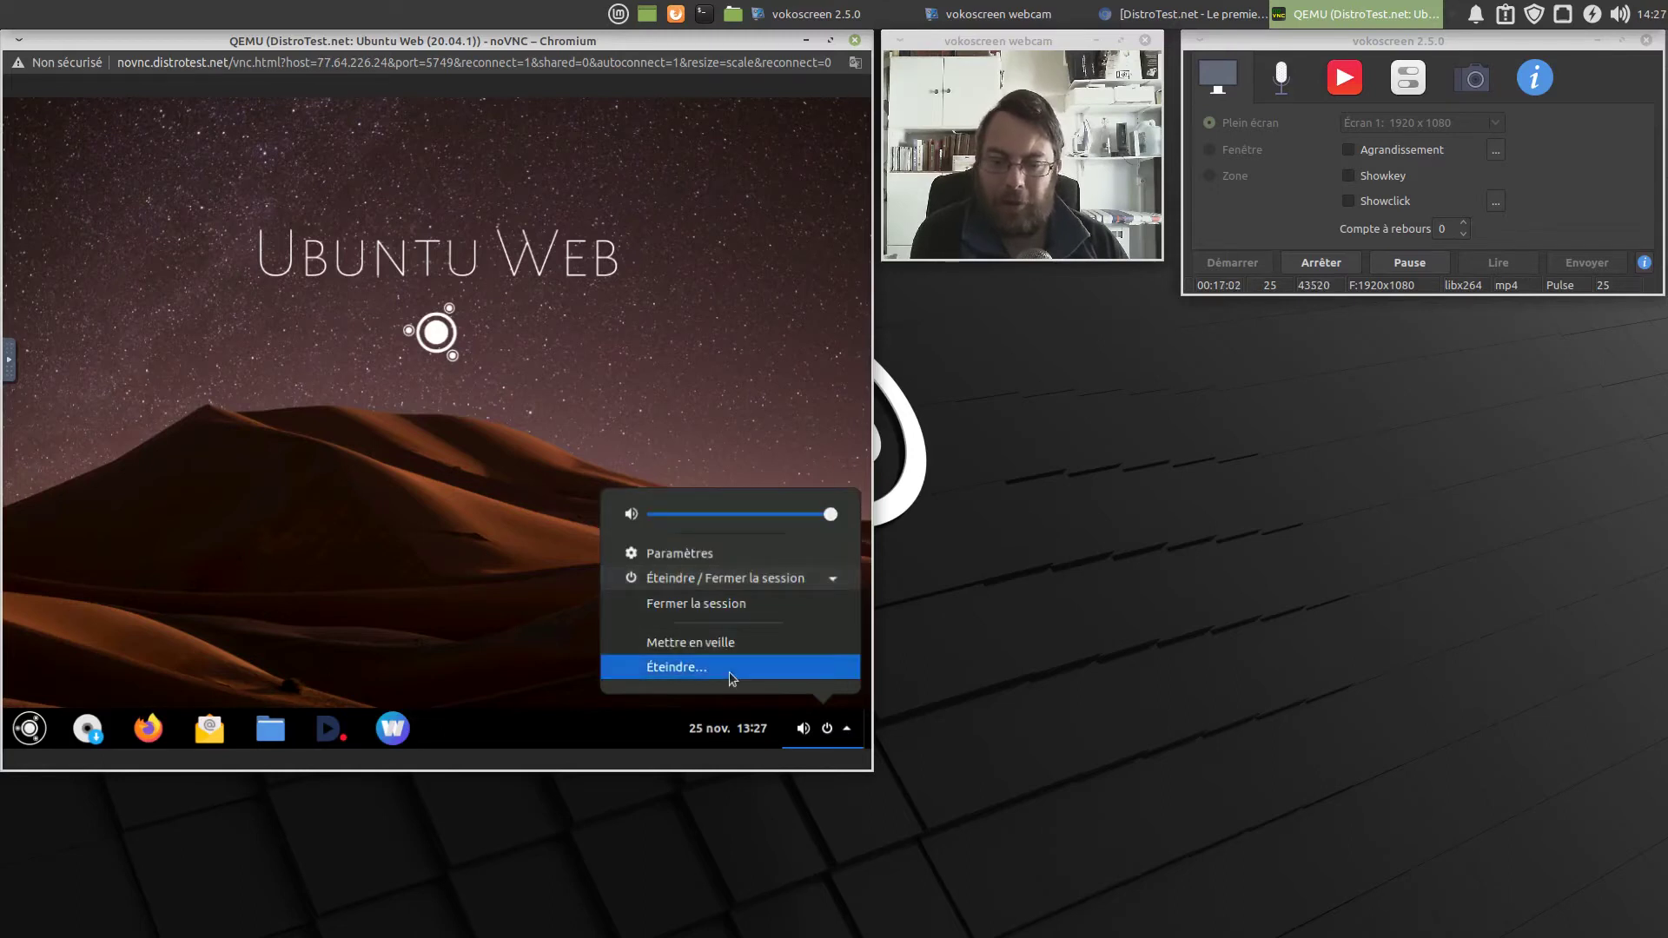
pyautogui.click(731, 677)
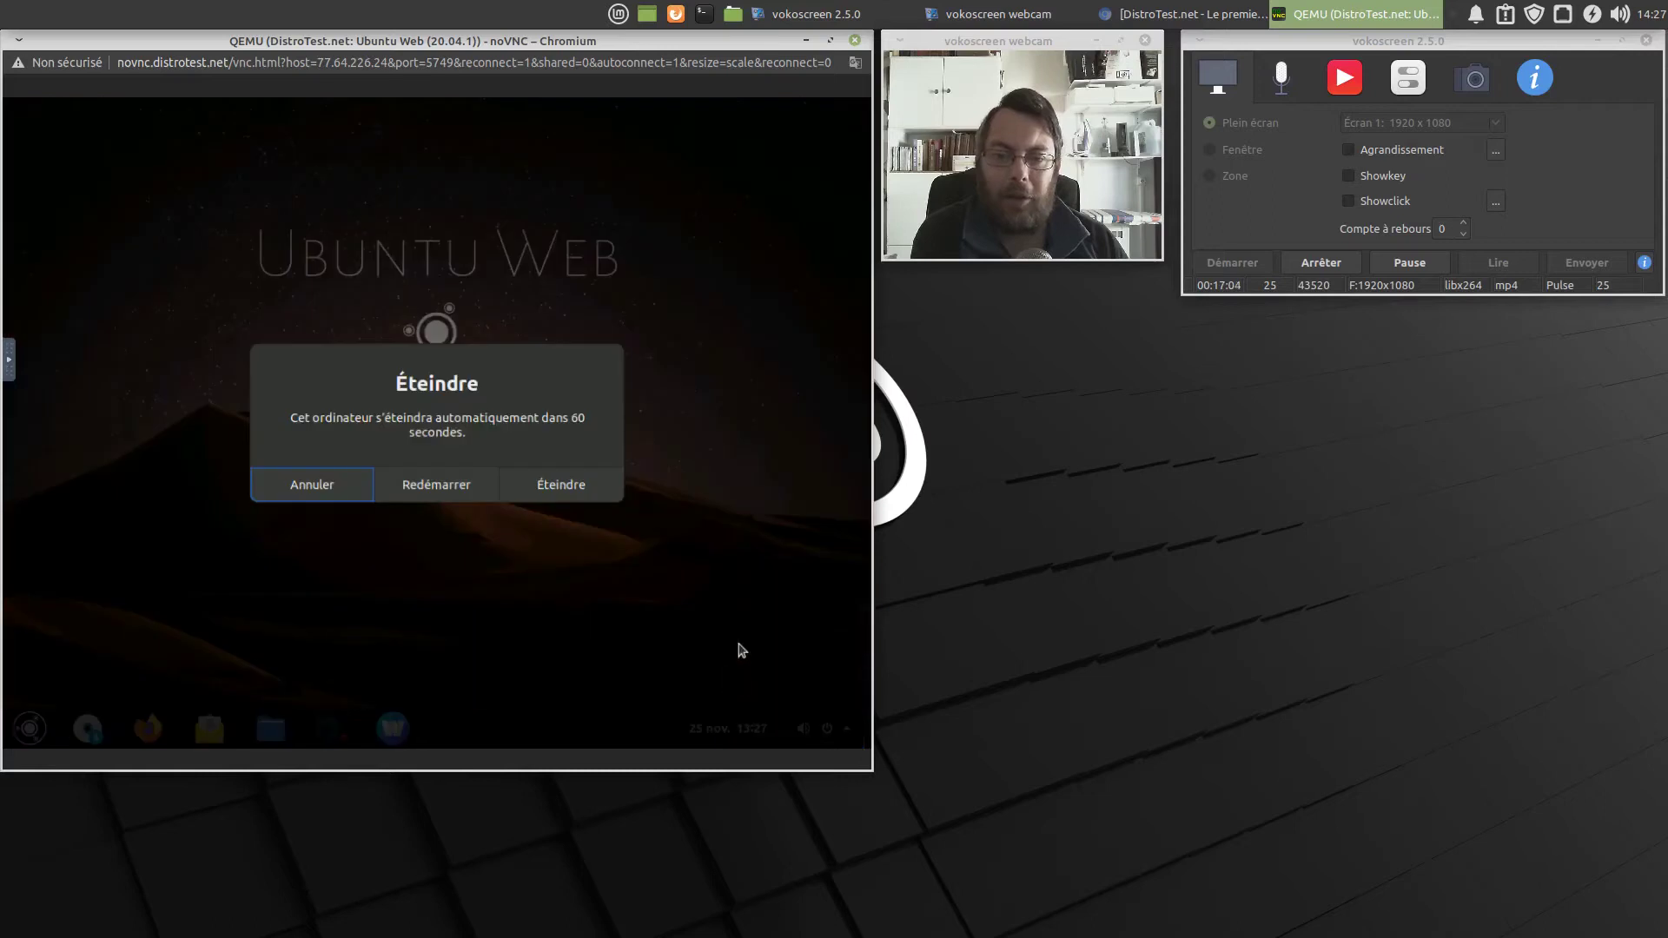
pyautogui.click(539, 491)
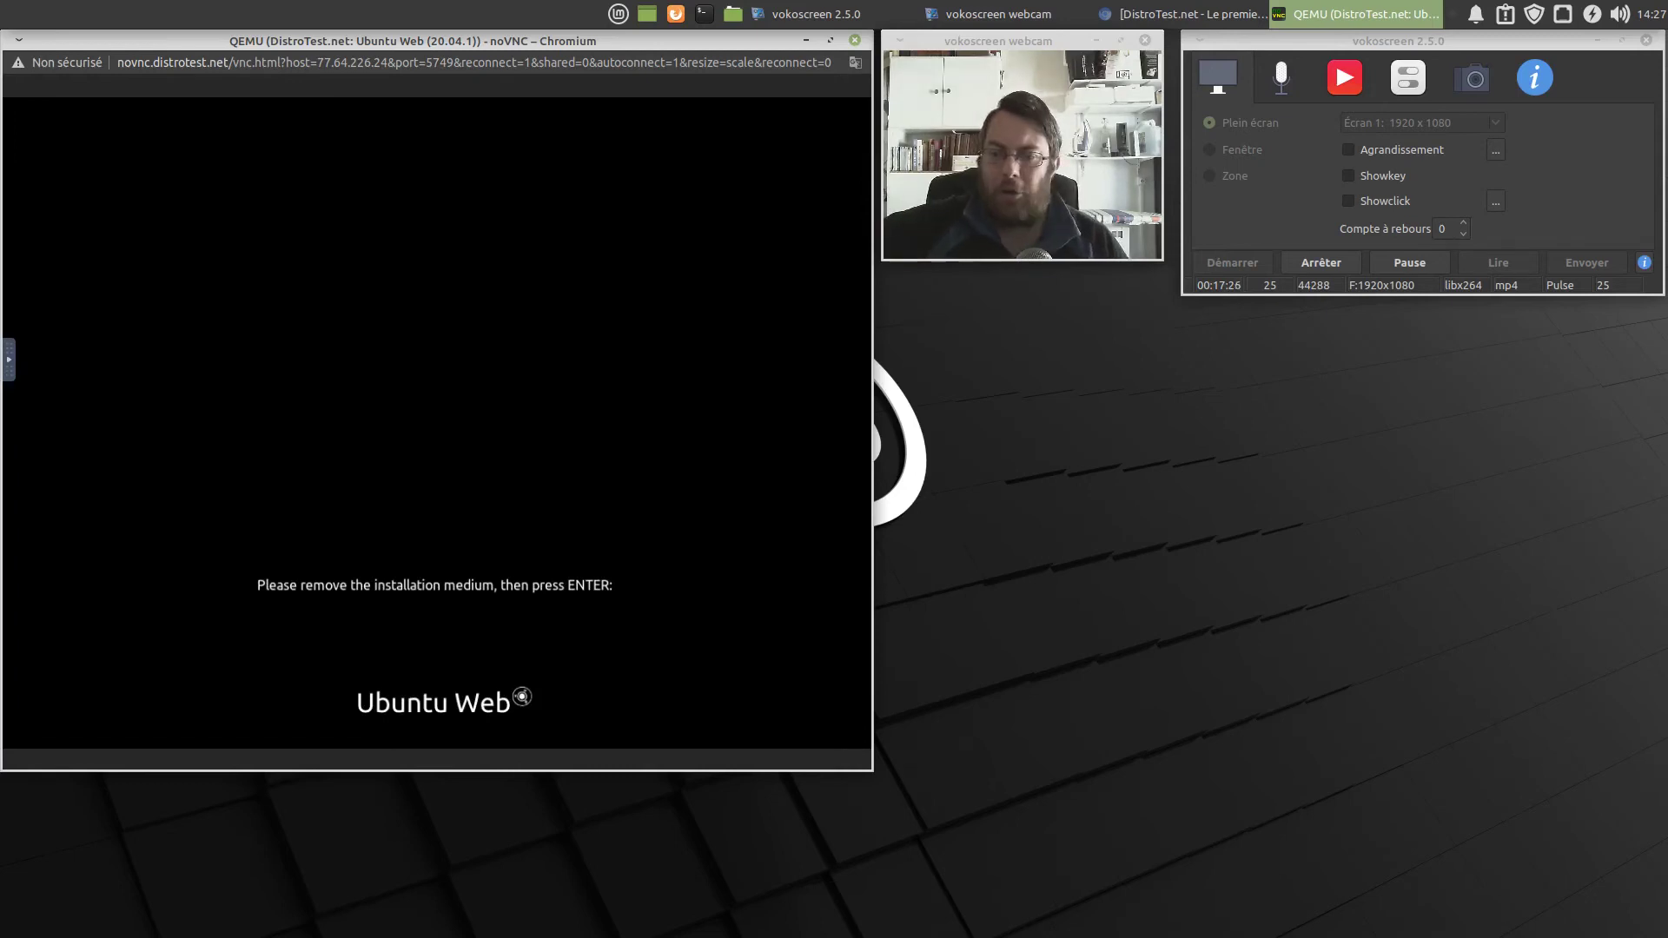
pyautogui.press('Return')
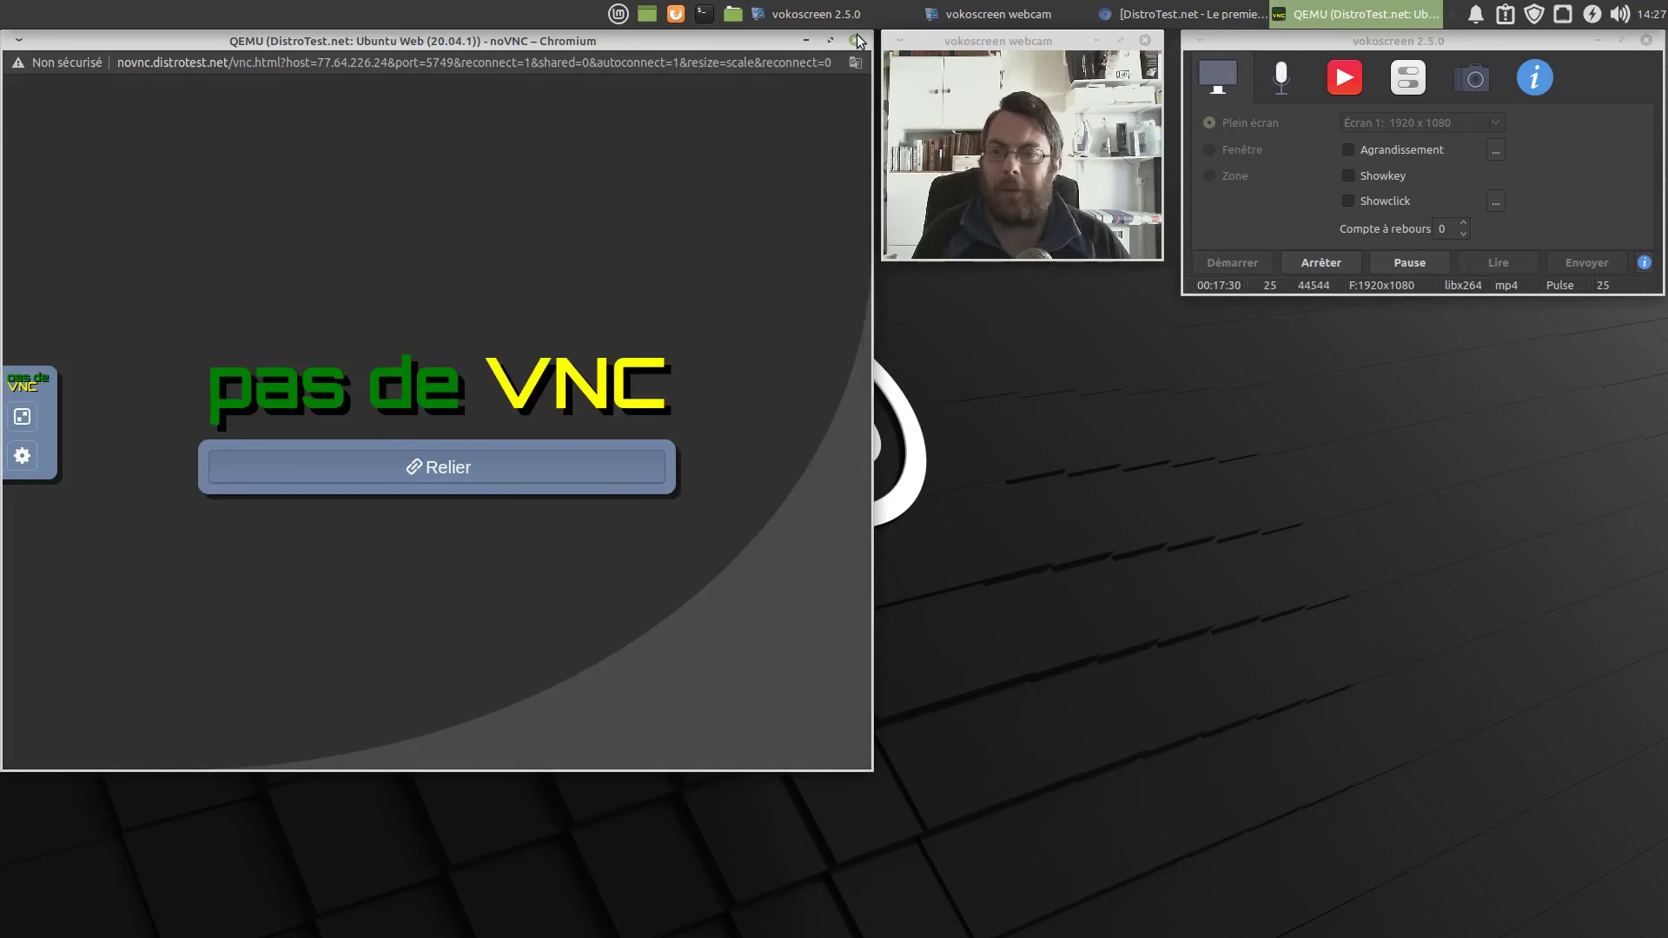
pyautogui.click(856, 39)
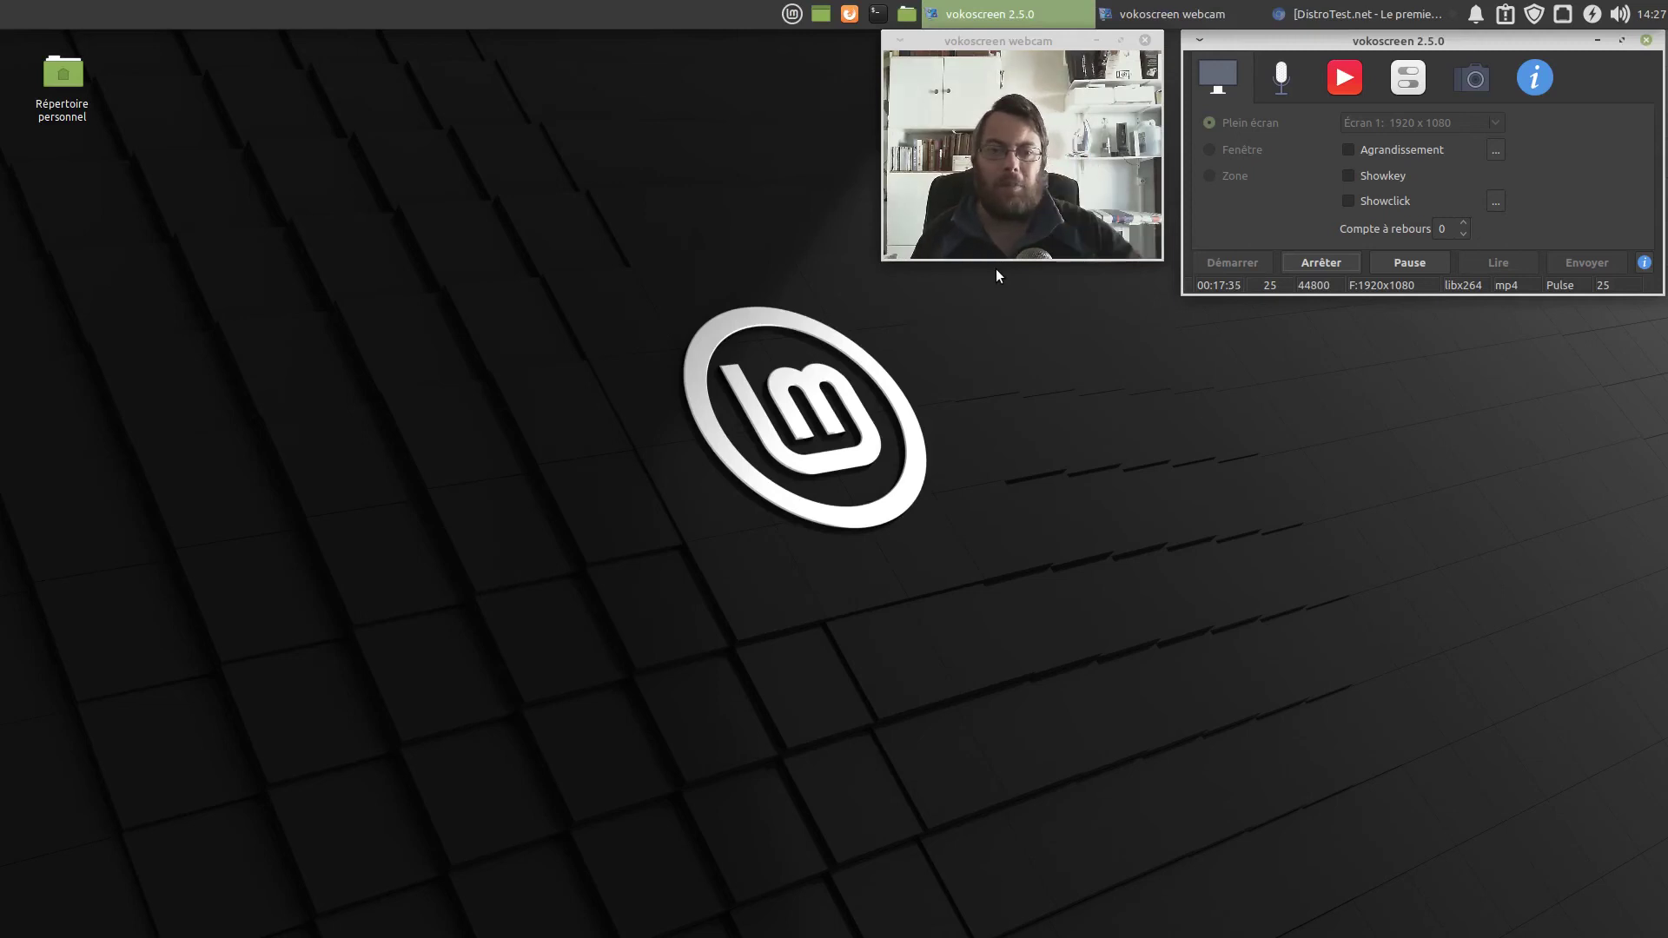
pyautogui.rightClick(1372, 14)
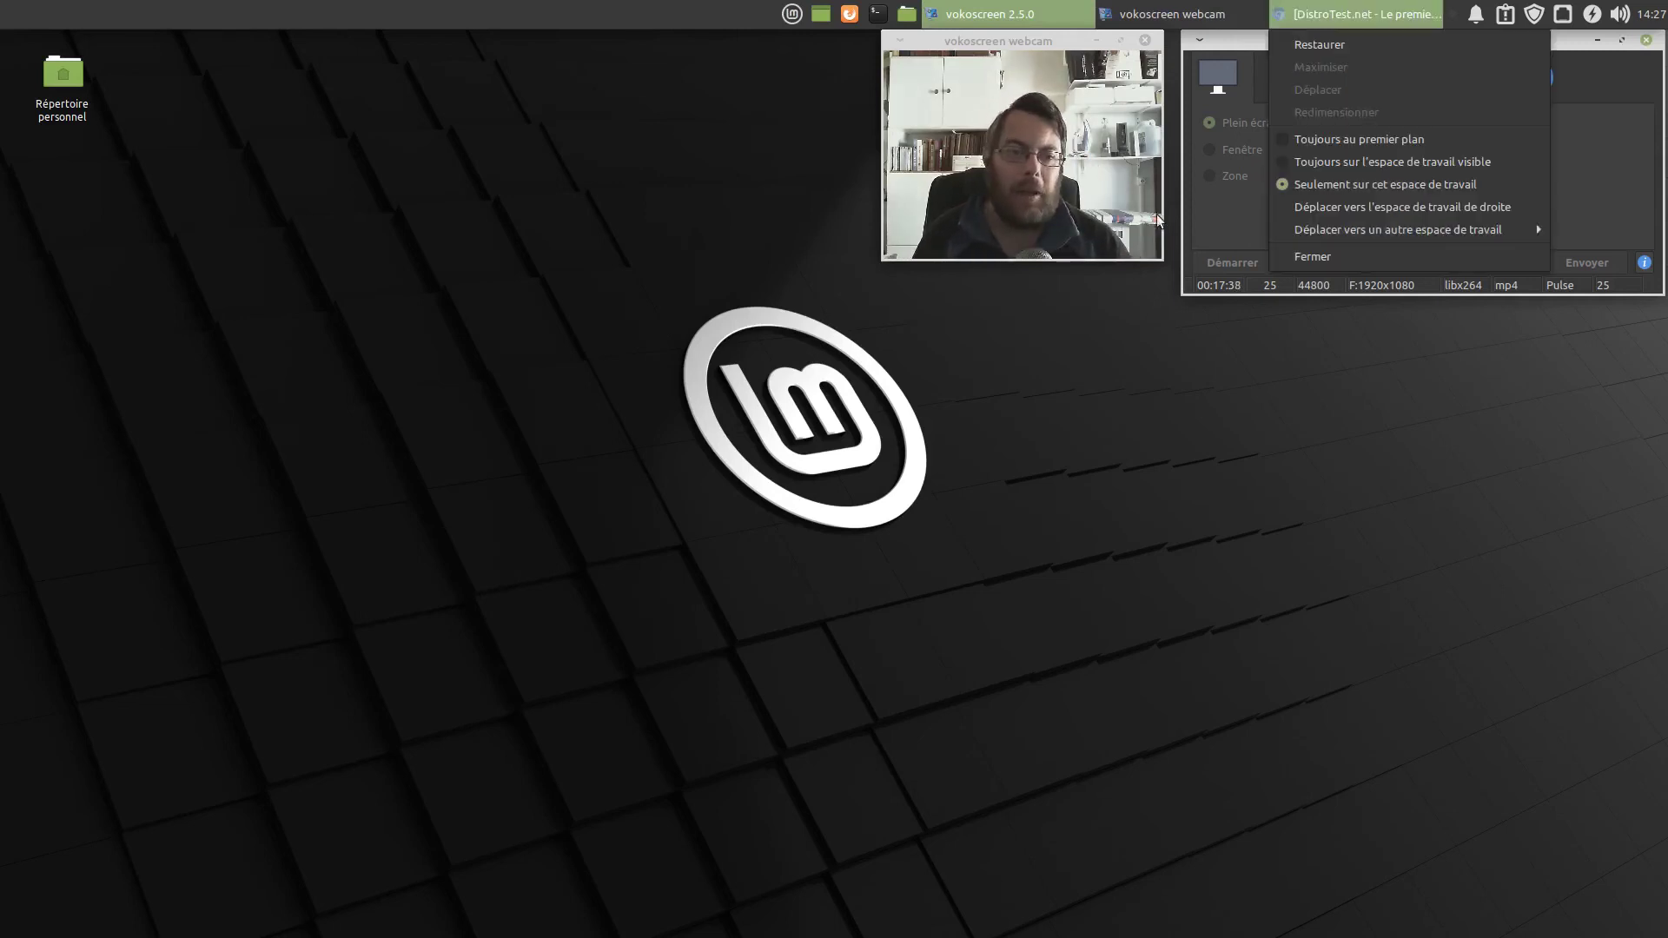
pyautogui.click(1137, 428)
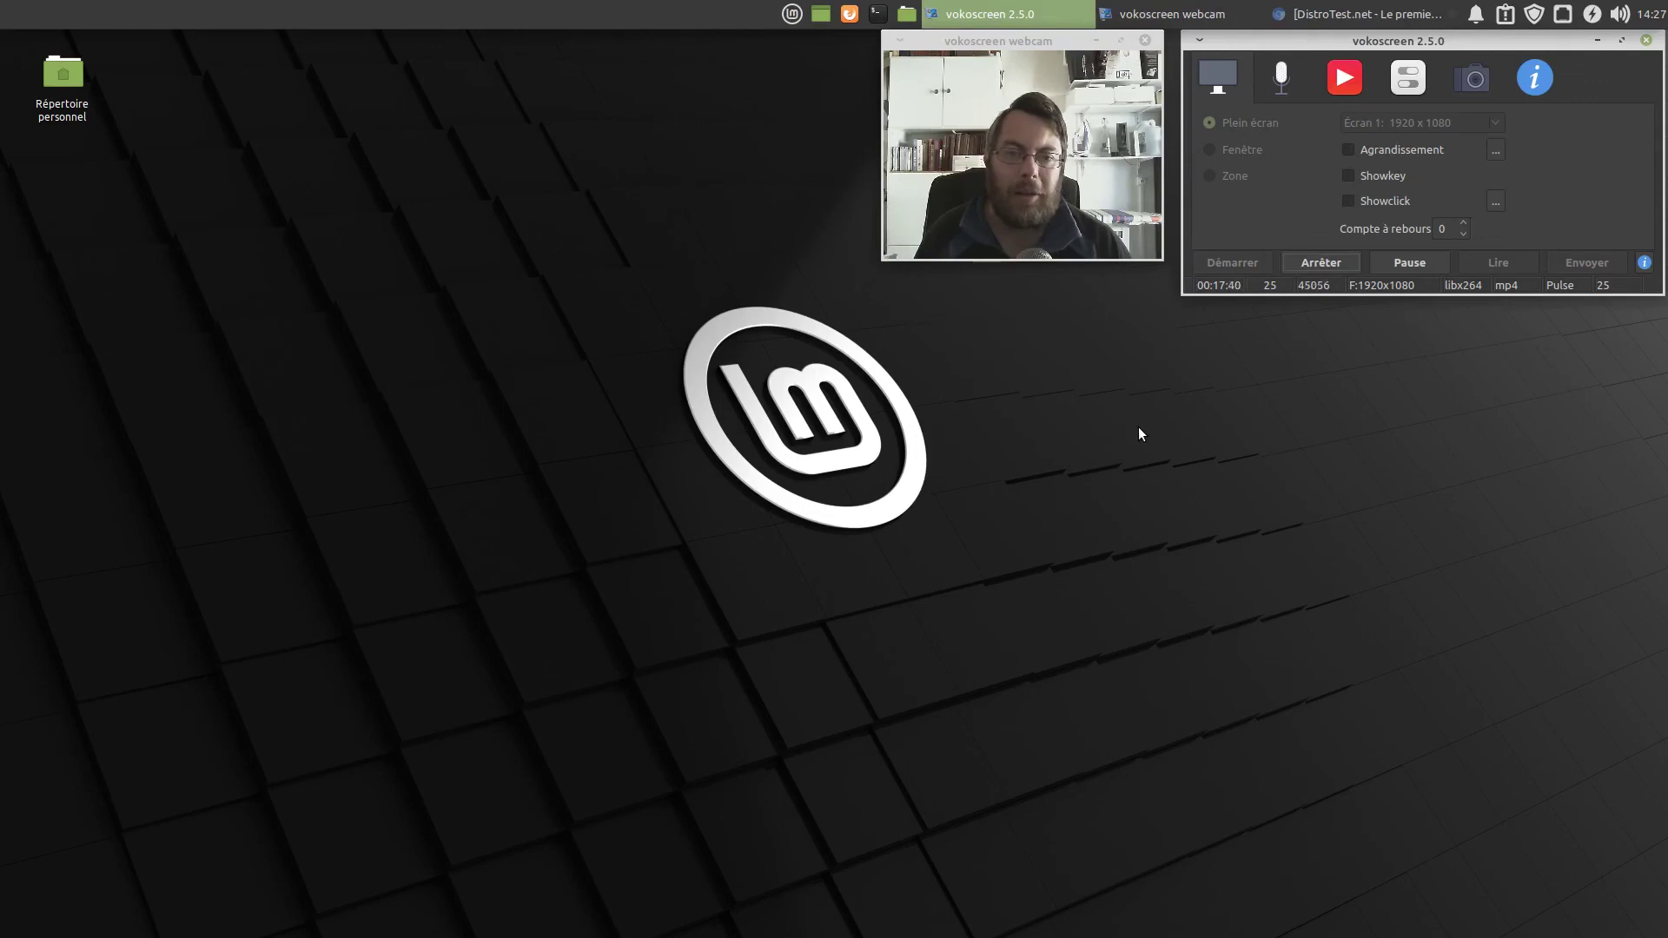